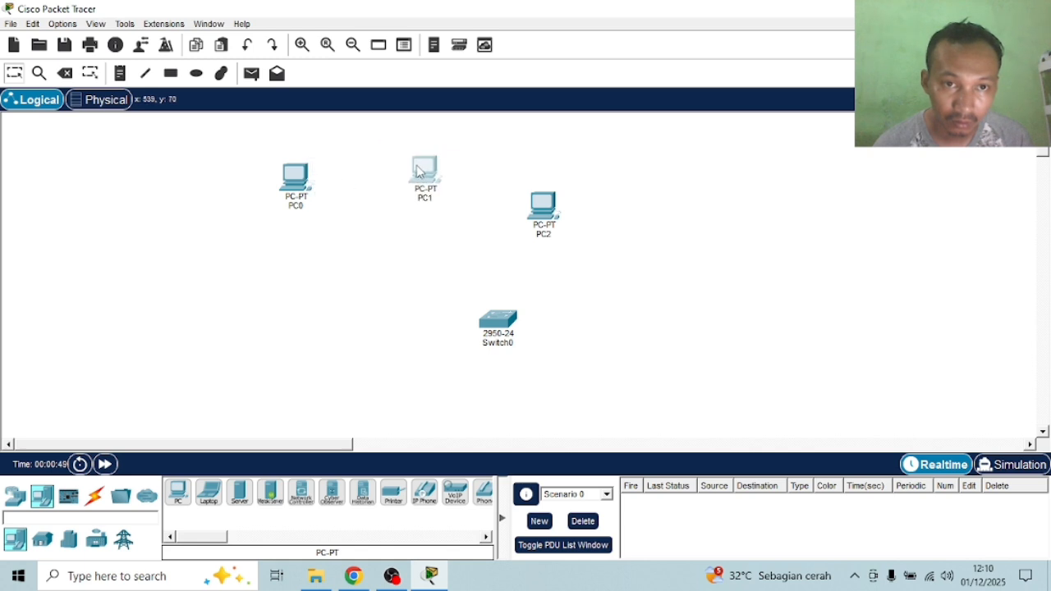
Move PC2 and Switch0 closer to the other PCs and add a fourth PC beyond PC2
drag(547, 207, 501, 153)
drag(499, 345, 420, 288)
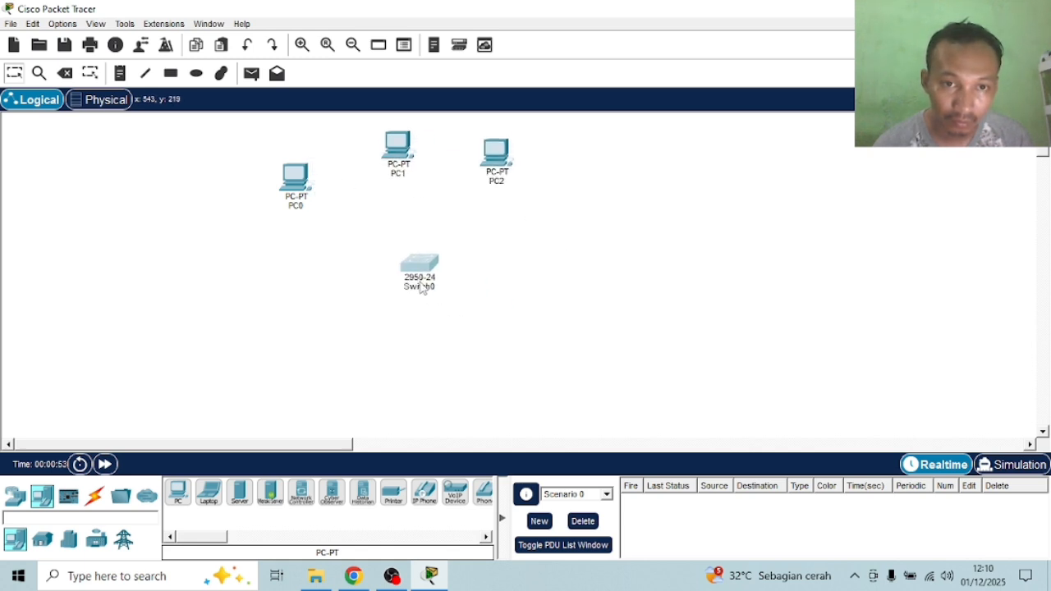
click(179, 492)
click(598, 205)
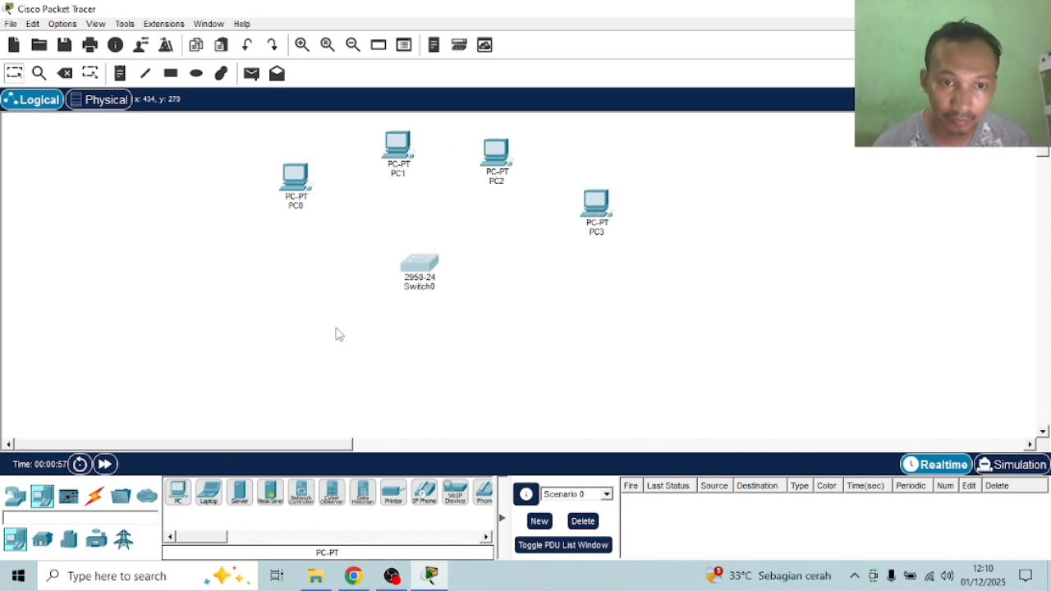
Connect Switch0 to PC0 and to PC1 using the automatically chosen connection type
click(93, 496)
click(178, 493)
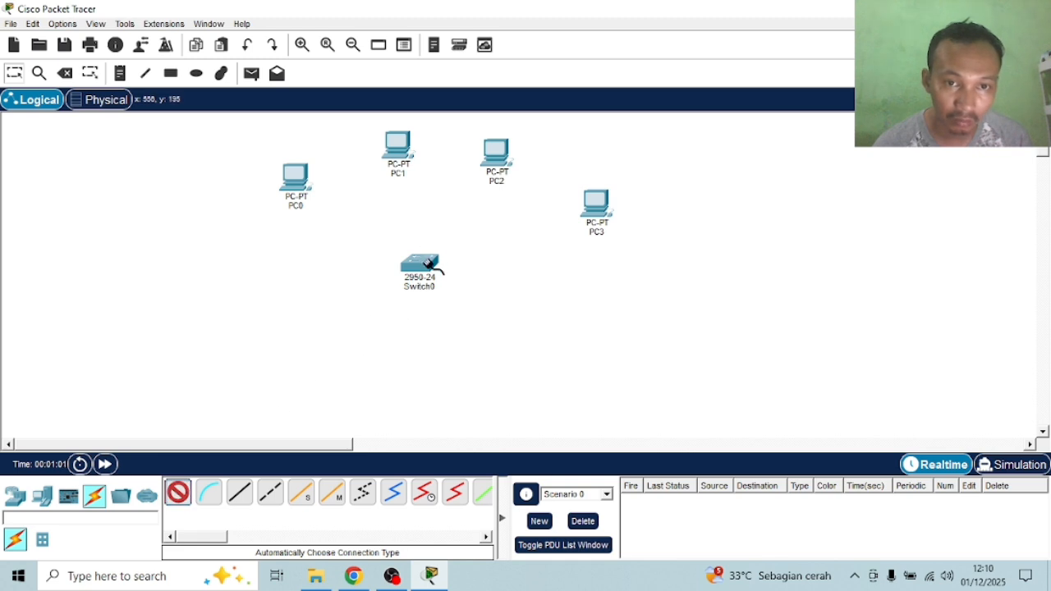
click(419, 264)
click(296, 177)
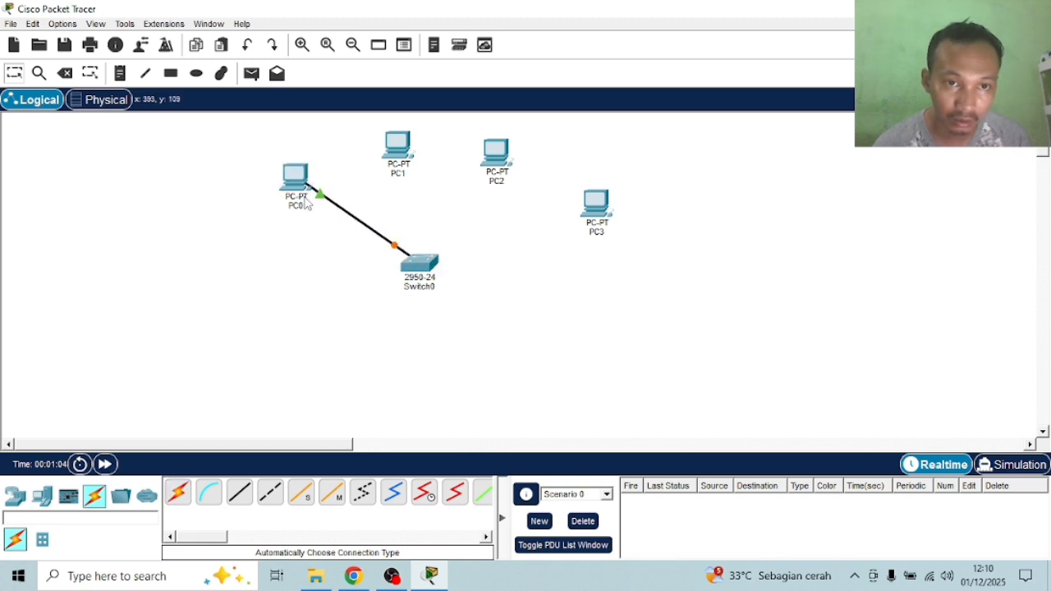
click(178, 492)
click(421, 271)
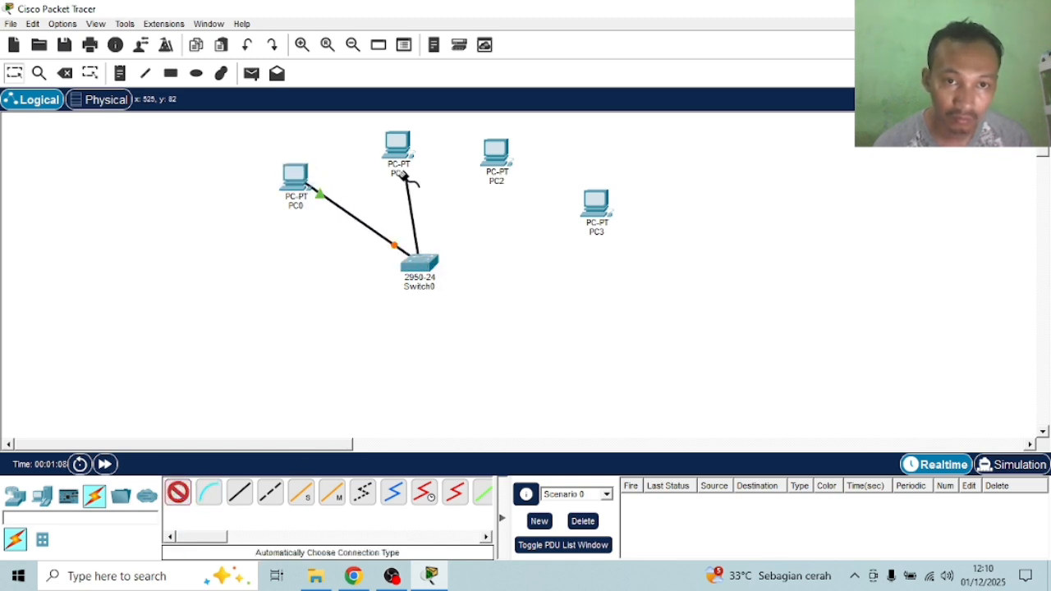
click(398, 149)
Connect Switch0 to PC2 and to PC3 with automatically chosen cables
click(419, 255)
click(496, 153)
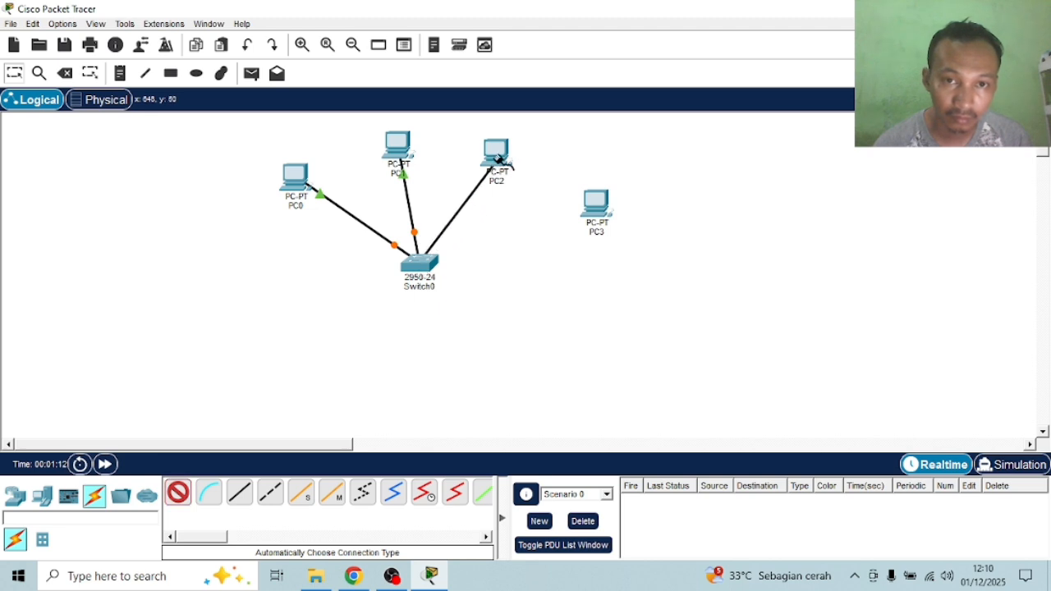
click(178, 493)
click(427, 261)
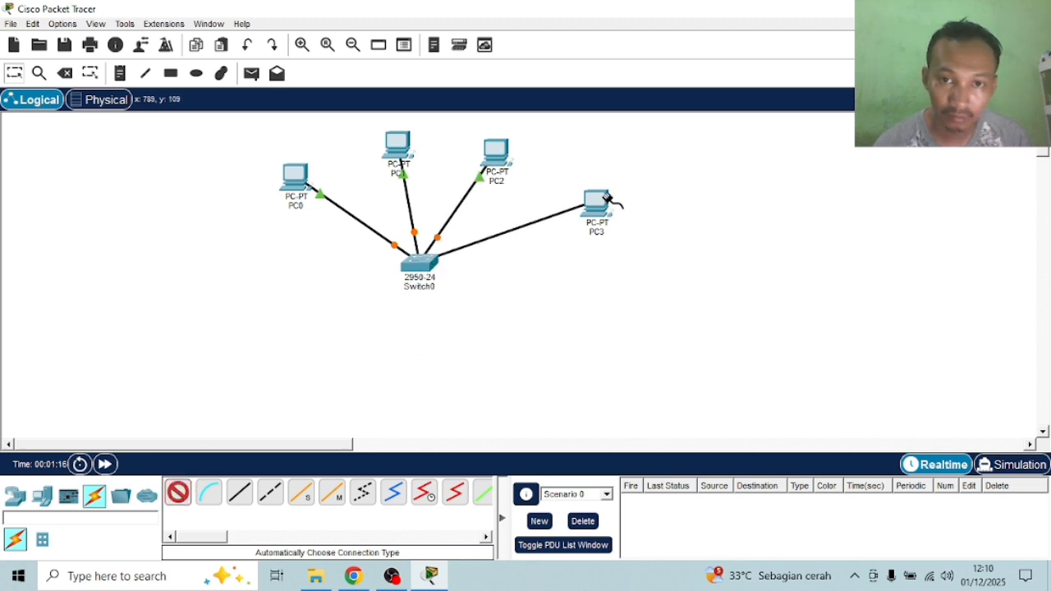
click(596, 203)
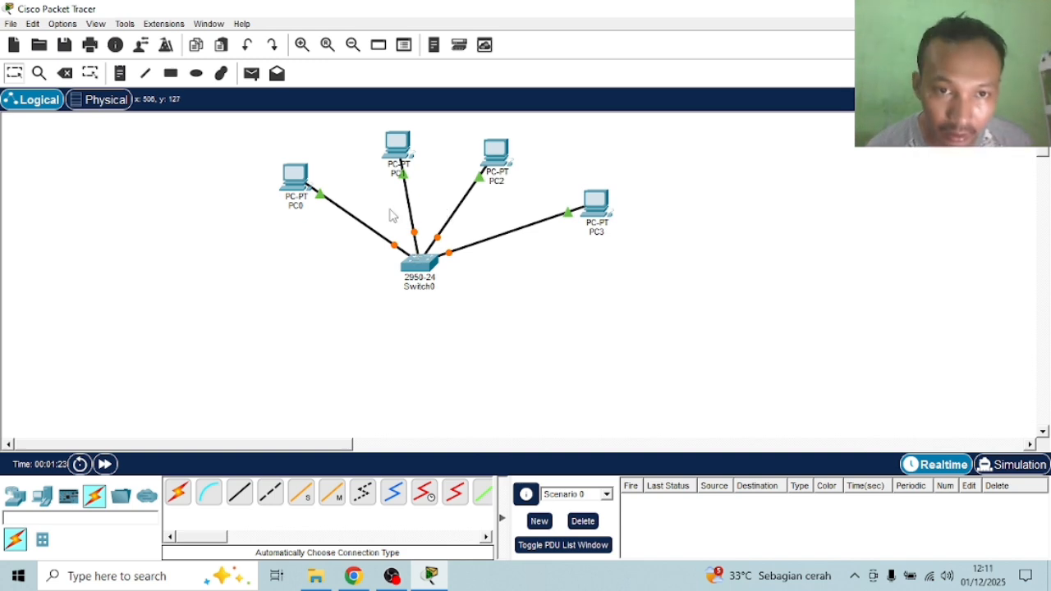
Assign PC0 the static IPv4 address 192.168.0.1 with subnet mask 255.255.255.0
click(288, 174)
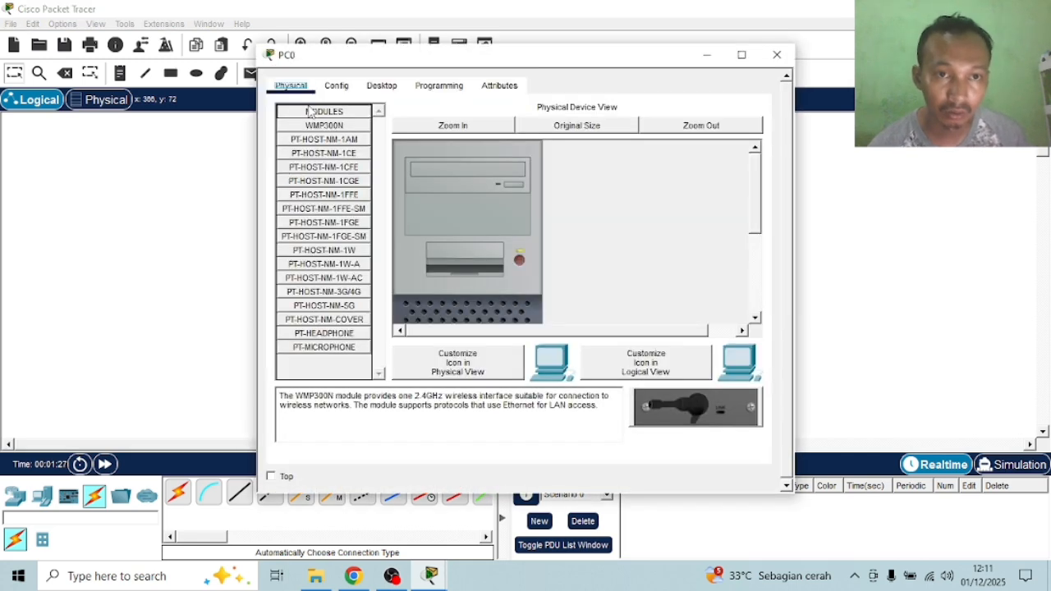
click(329, 89)
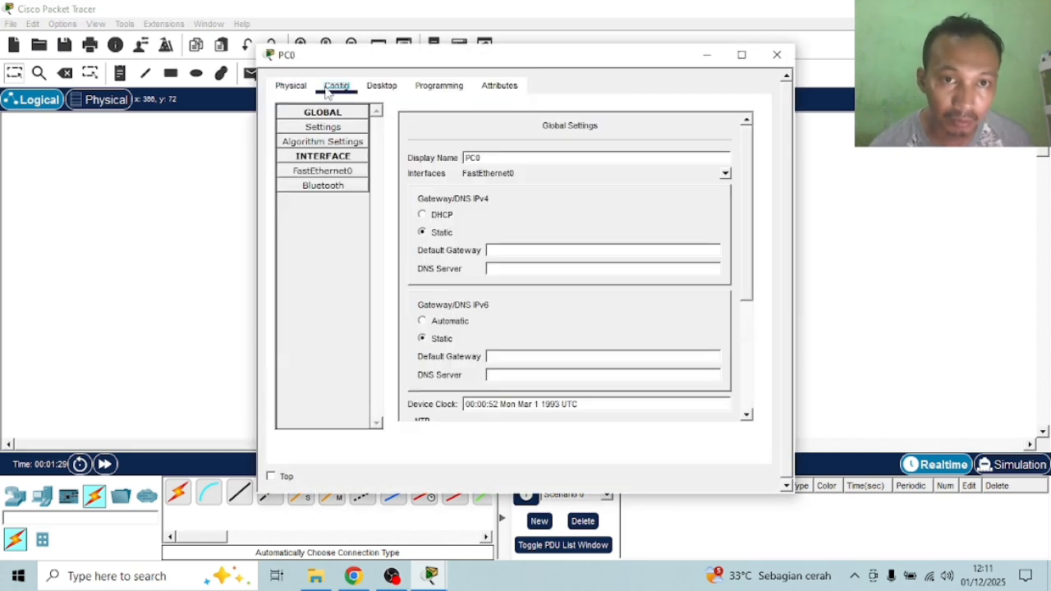
click(367, 89)
click(346, 129)
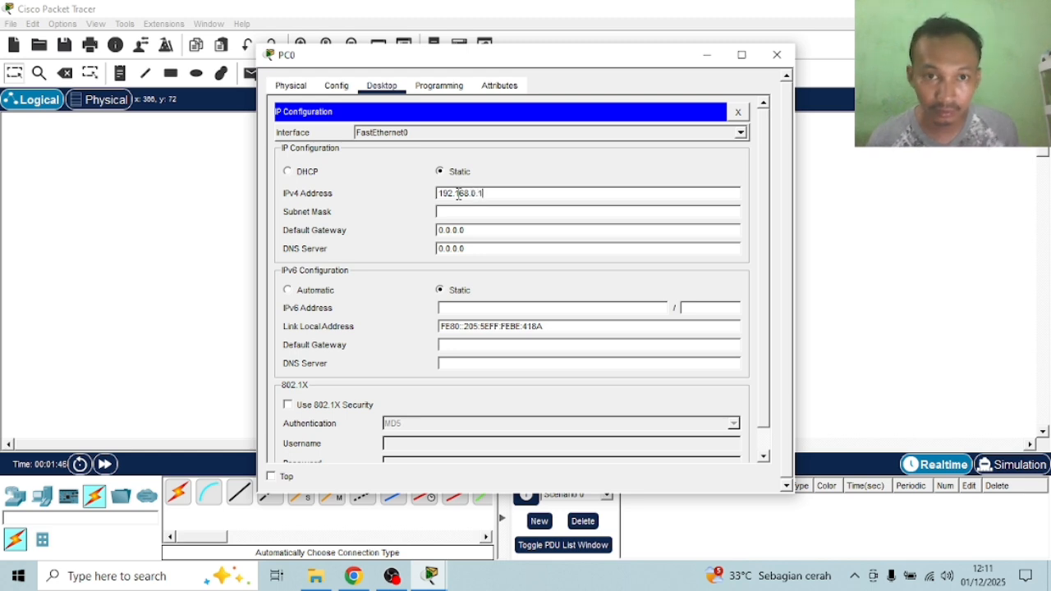
click(468, 212)
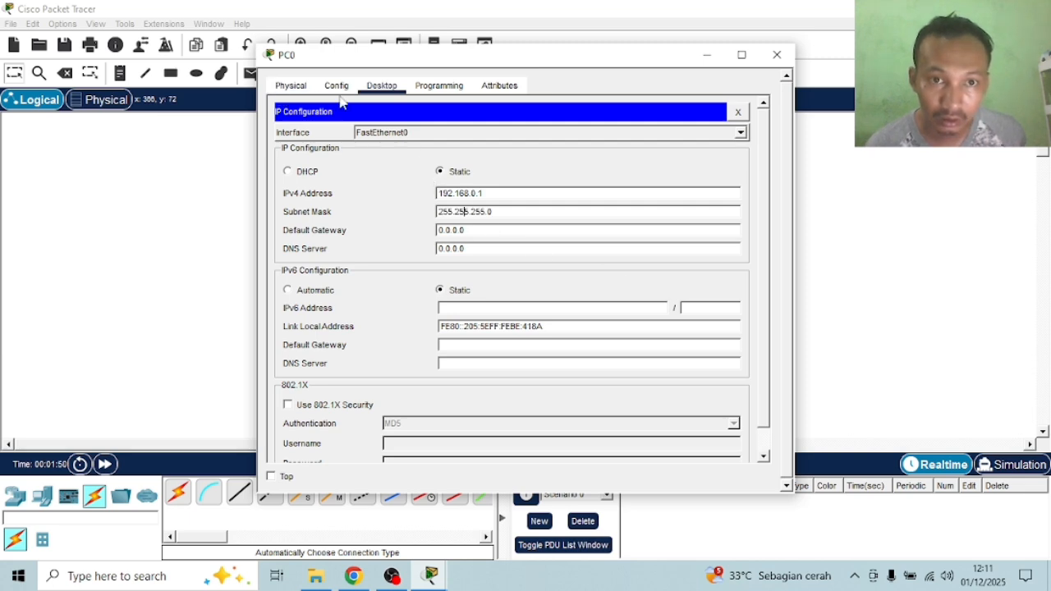
click(777, 54)
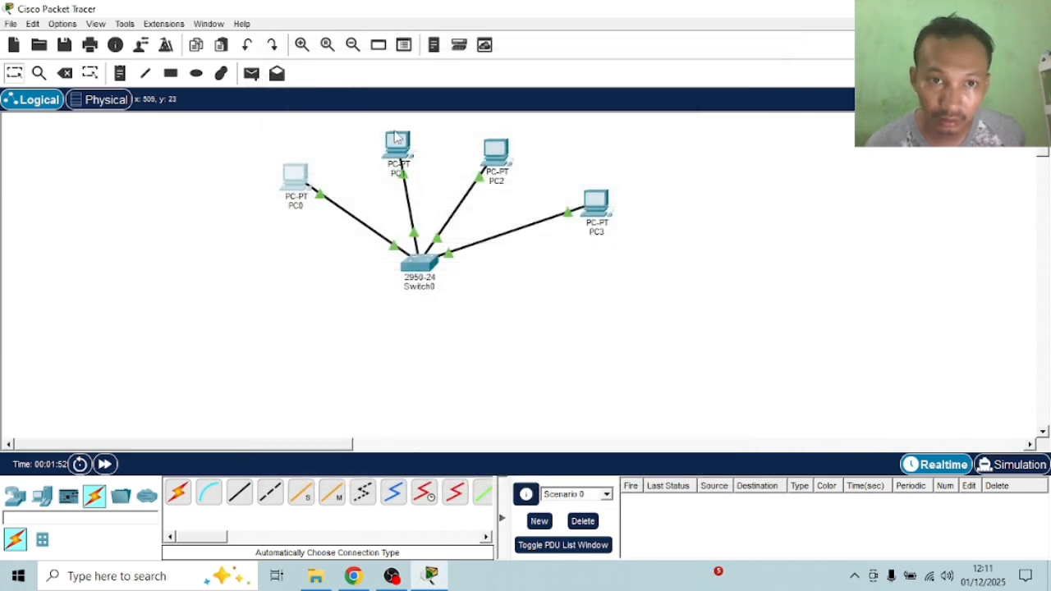
Copy the IPv4 address from PC0's IP configuration and close its device window
click(296, 175)
click(308, 148)
drag(492, 193, 437, 193)
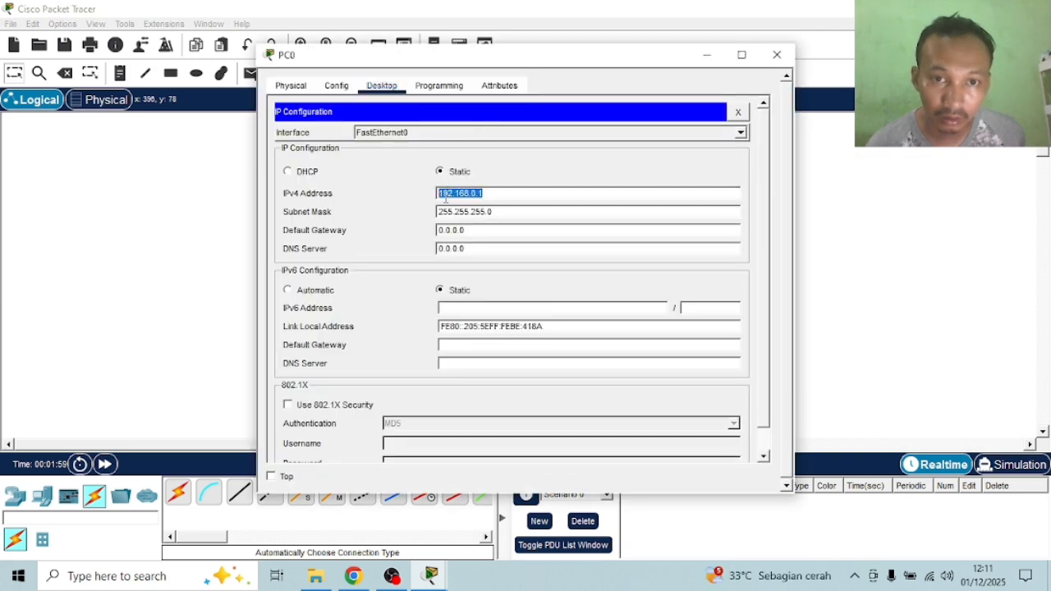
right_click(436, 194)
click(464, 260)
click(776, 54)
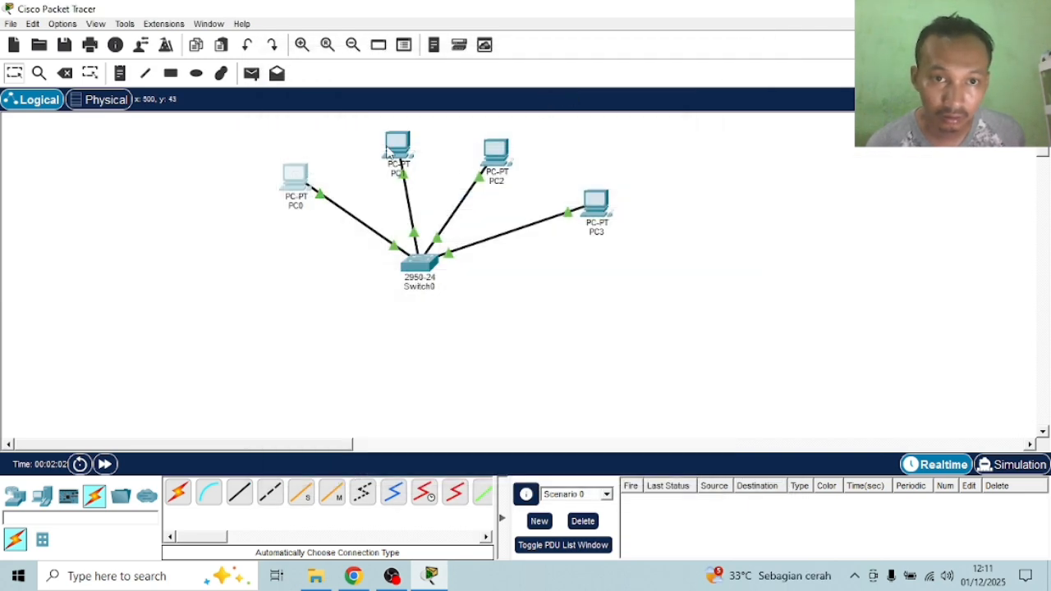
Assign PC1 the static IPv4 address 192.168.0.2 with subnet mask 255.255.255.0, starting from the copied address
click(399, 149)
click(391, 87)
click(331, 148)
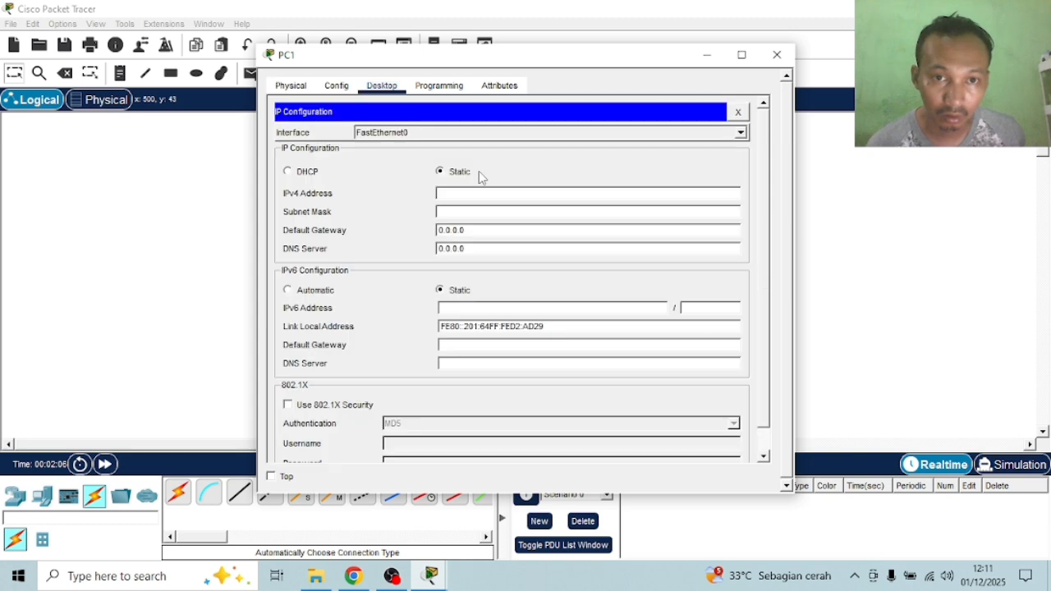
right_click(480, 194)
click(511, 274)
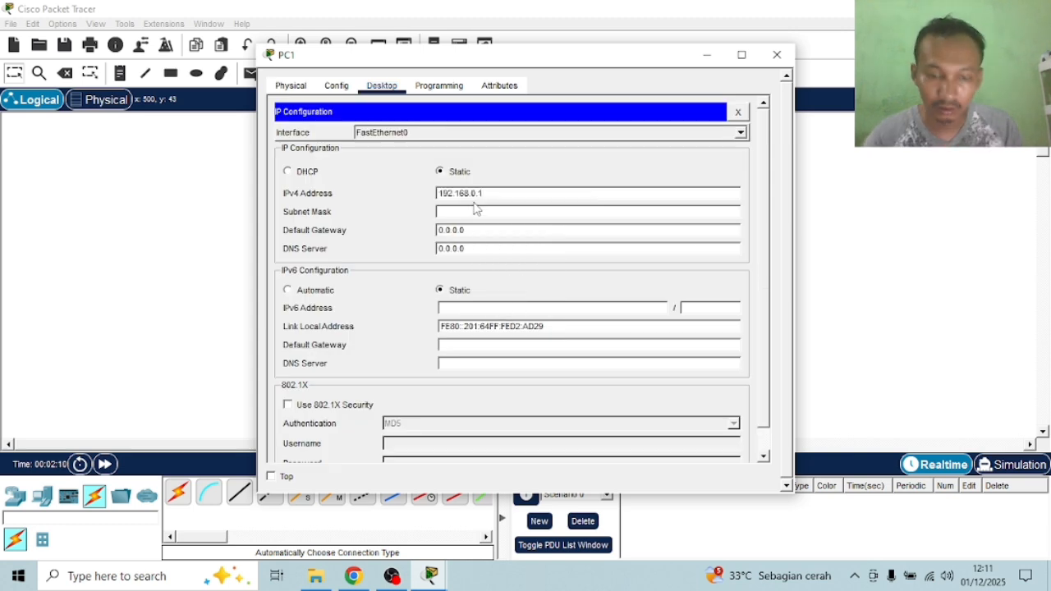
key(BackSpace)
text(2)
click(474, 210)
click(776, 54)
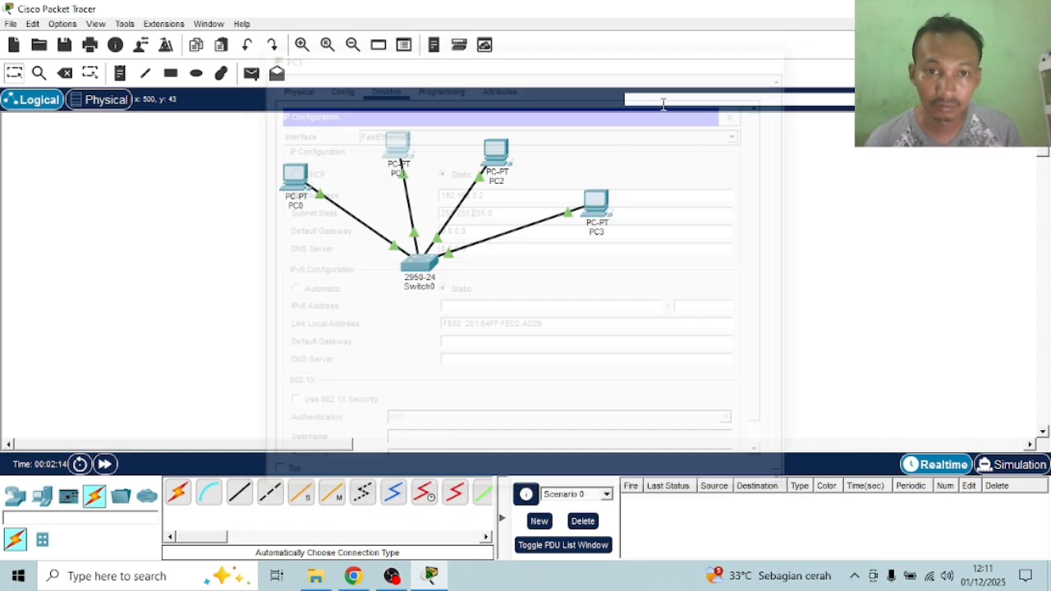
Enter PC2's static IPv4 address based on the copied 192.168.0.1 and fill in its subnet mask
click(498, 152)
click(382, 86)
click(335, 145)
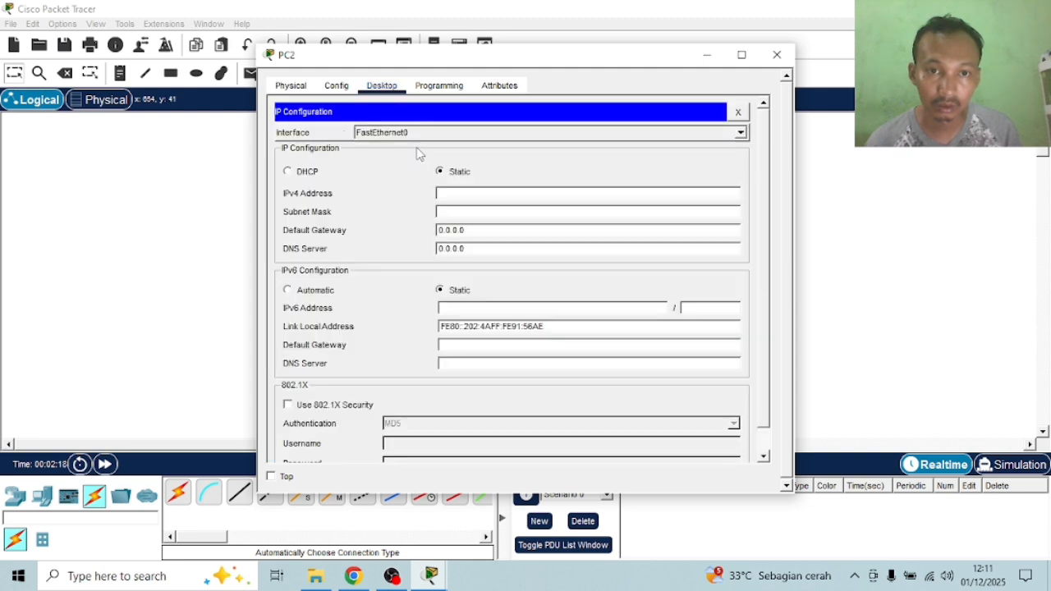
right_click(451, 191)
click(458, 268)
click(457, 212)
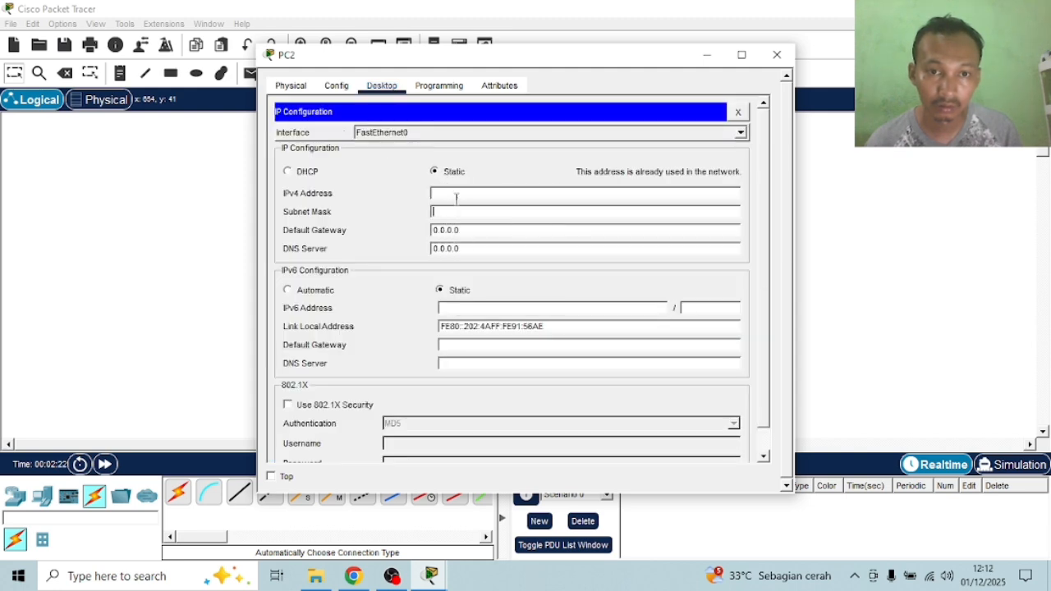
right_click(455, 197)
click(473, 276)
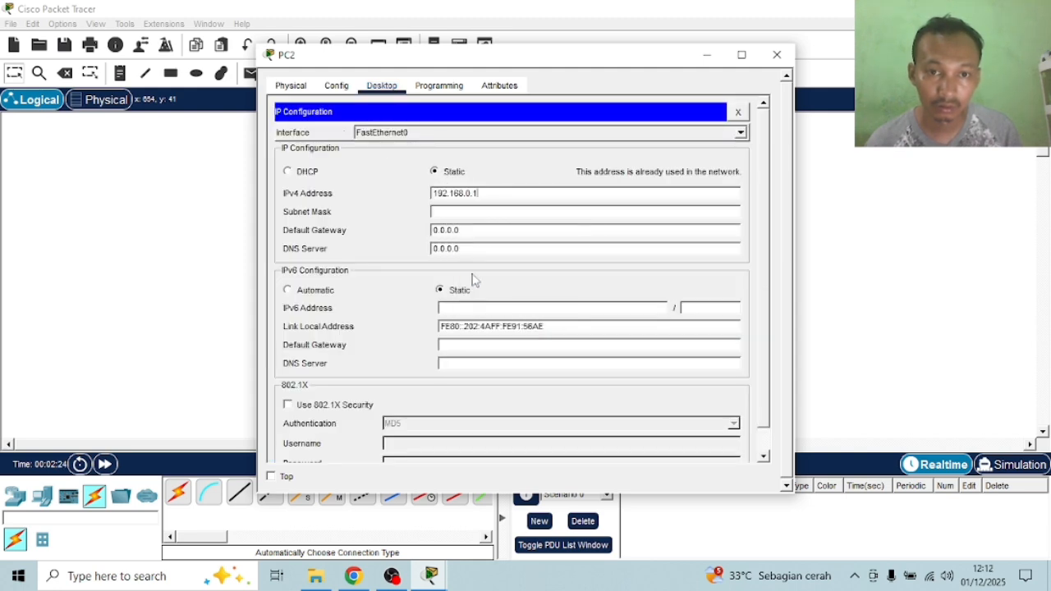
click(493, 212)
click(777, 54)
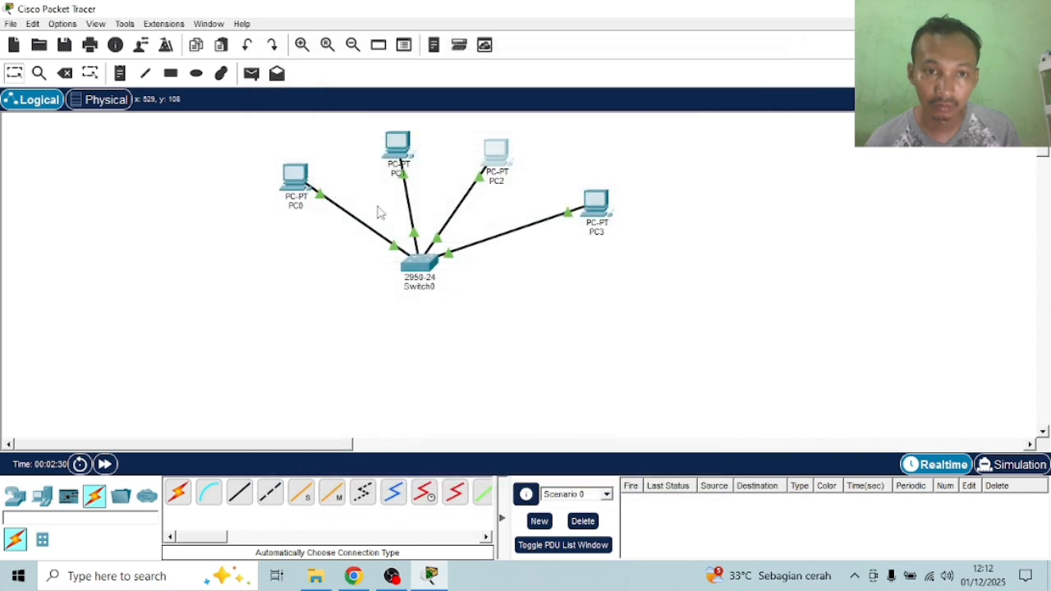
Assign PC3 the static IPv4 address 192.168.0.4 based on the copied address and fill in its subnet mask
mouse_move(290, 177)
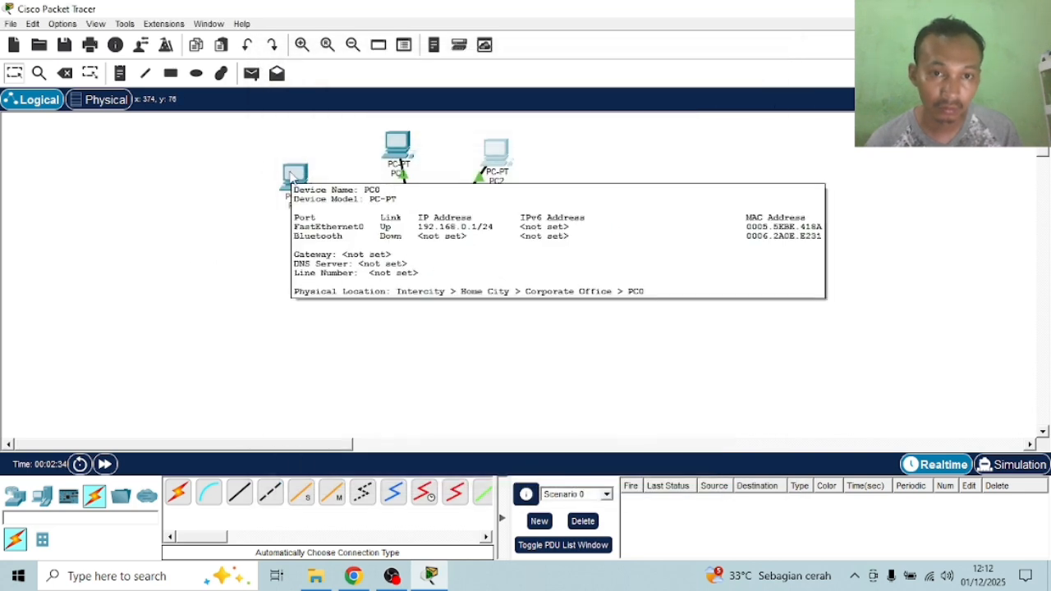
click(592, 205)
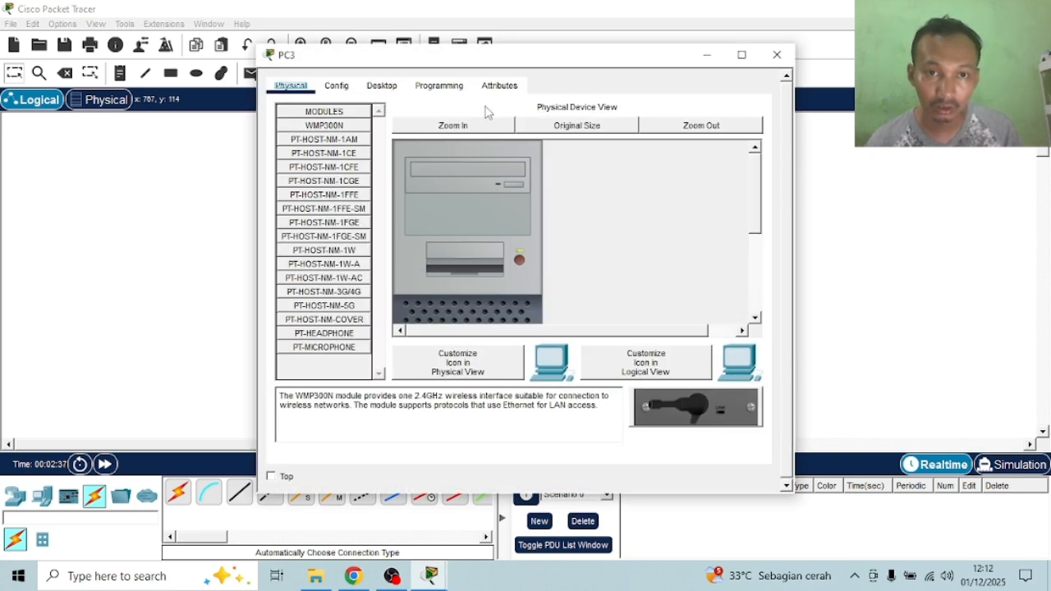
click(381, 86)
click(319, 161)
right_click(472, 193)
click(500, 270)
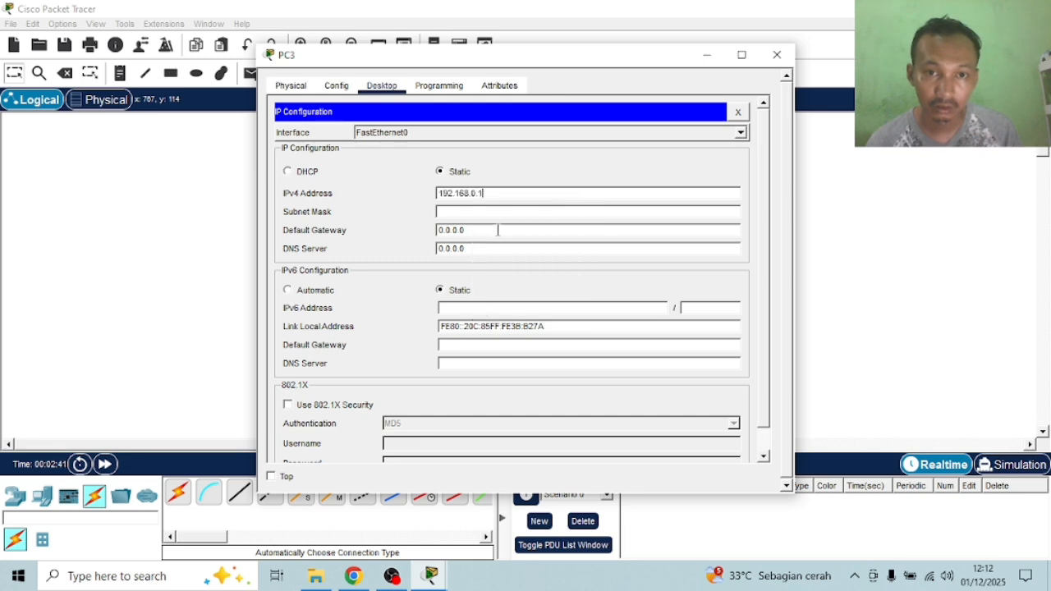
text(4)
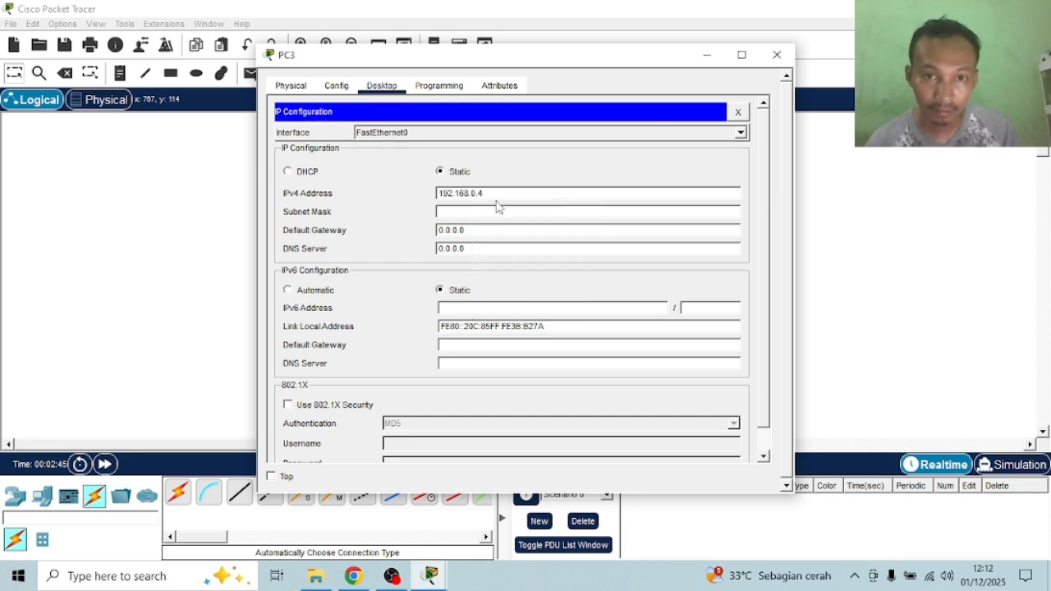
click(498, 220)
click(776, 55)
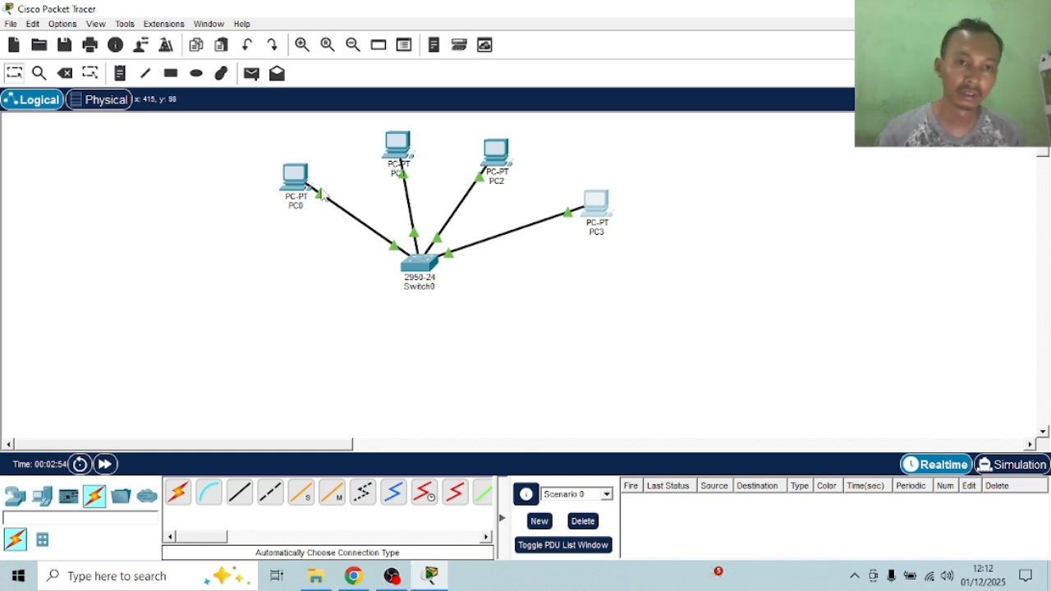
Open PC0's Command Prompt and begin the command "ping 192.168.0."
click(301, 174)
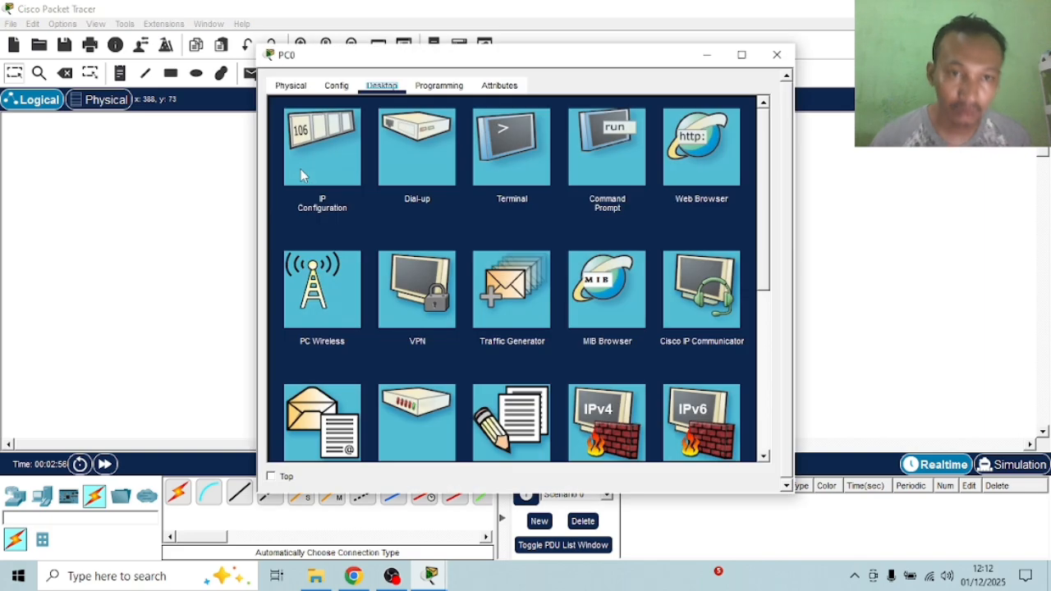
click(776, 55)
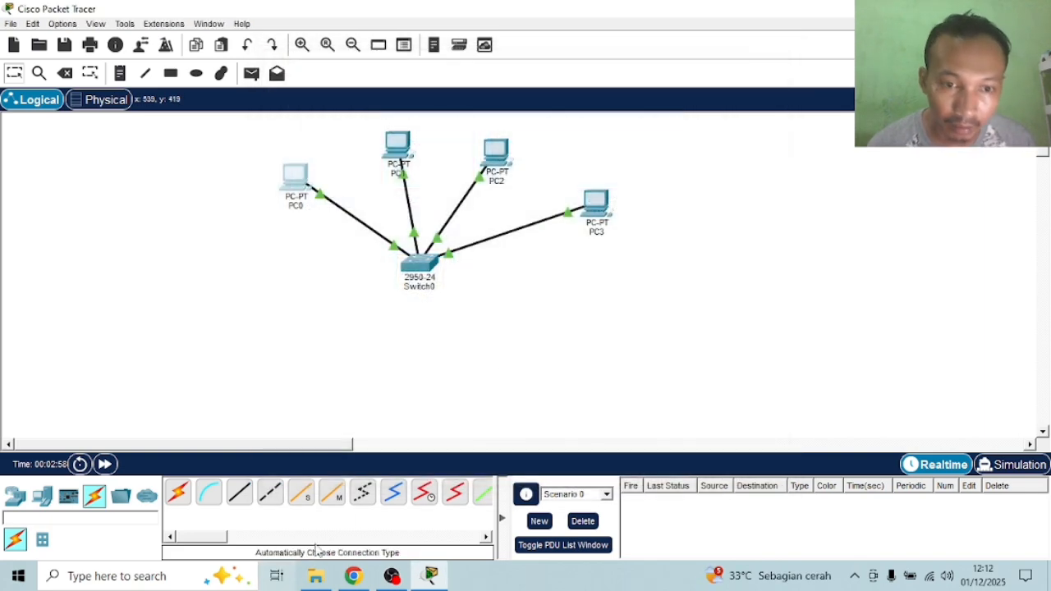
click(295, 180)
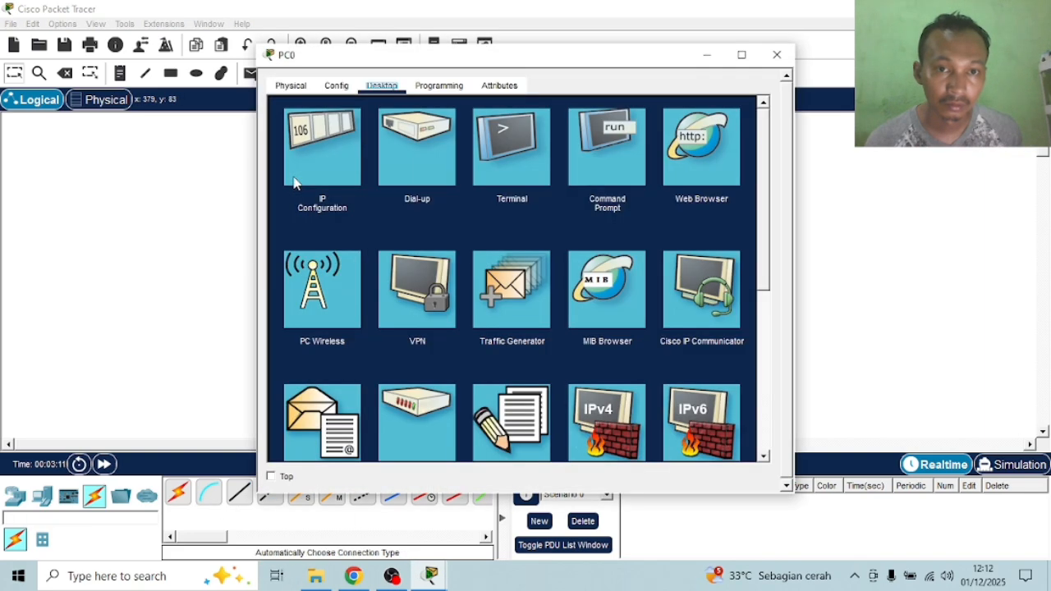
click(633, 156)
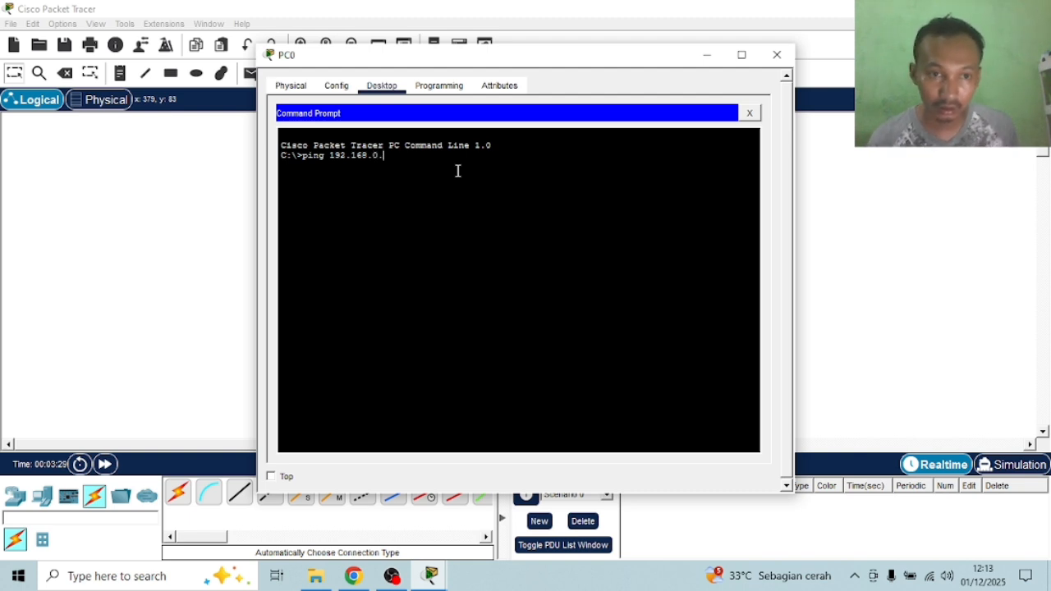
Check PC1's IP address in the topology and return to PC0's Command Prompt
click(95, 214)
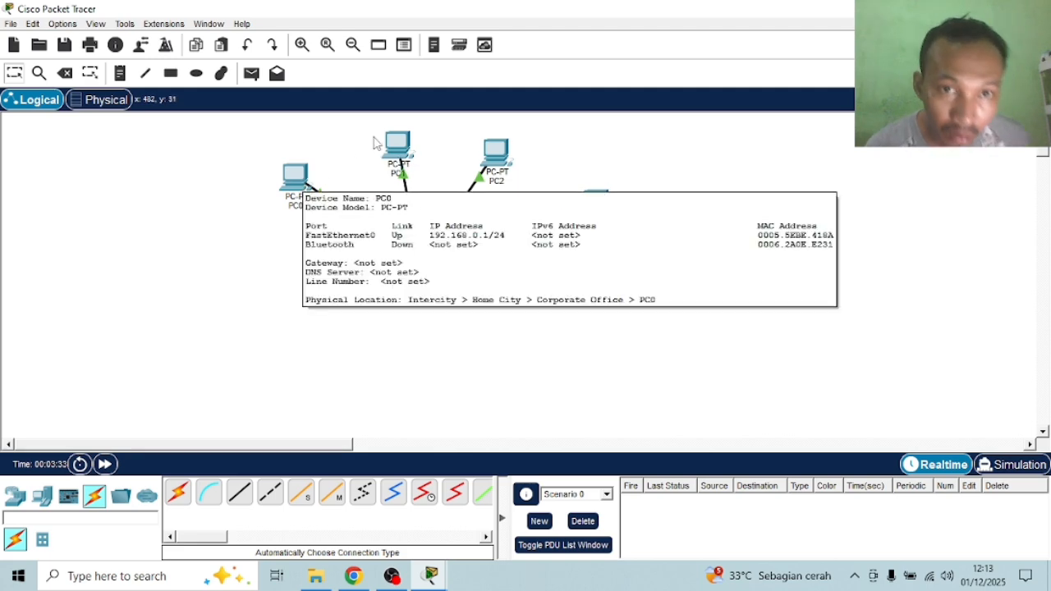
mouse_move(401, 140)
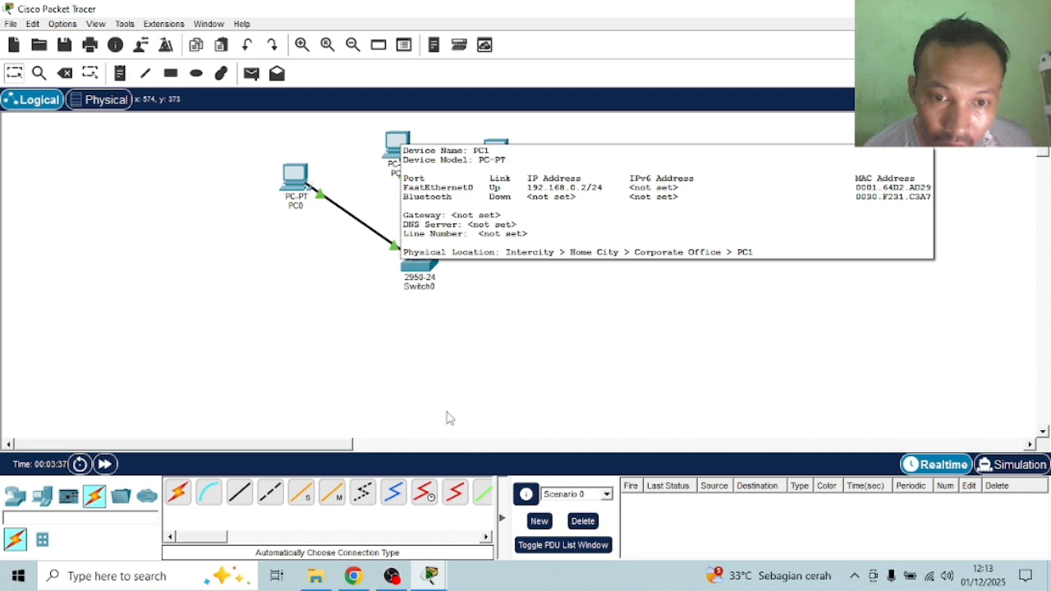
mouse_move(434, 581)
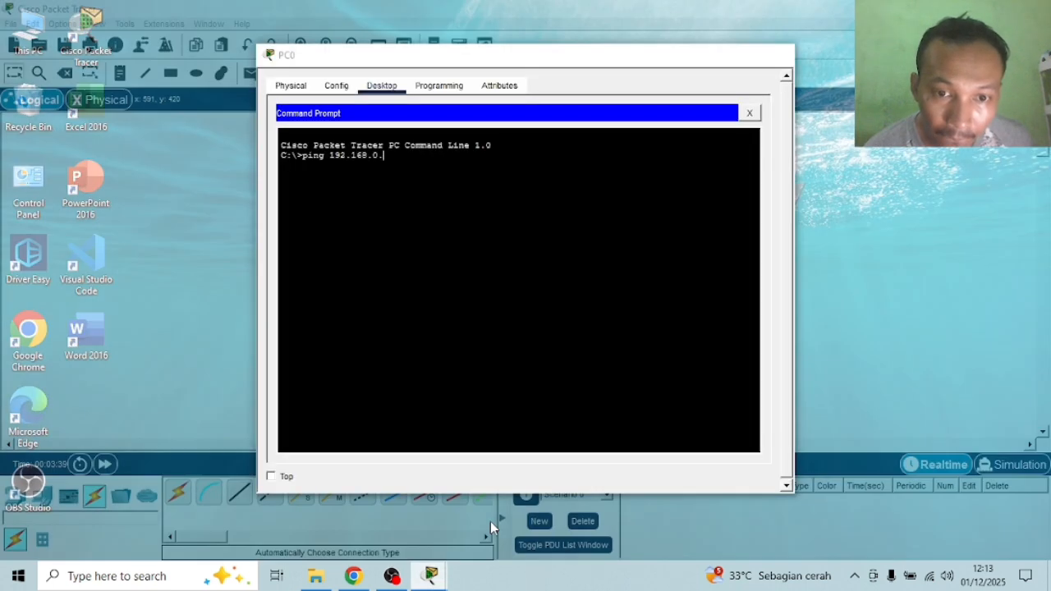
click(490, 521)
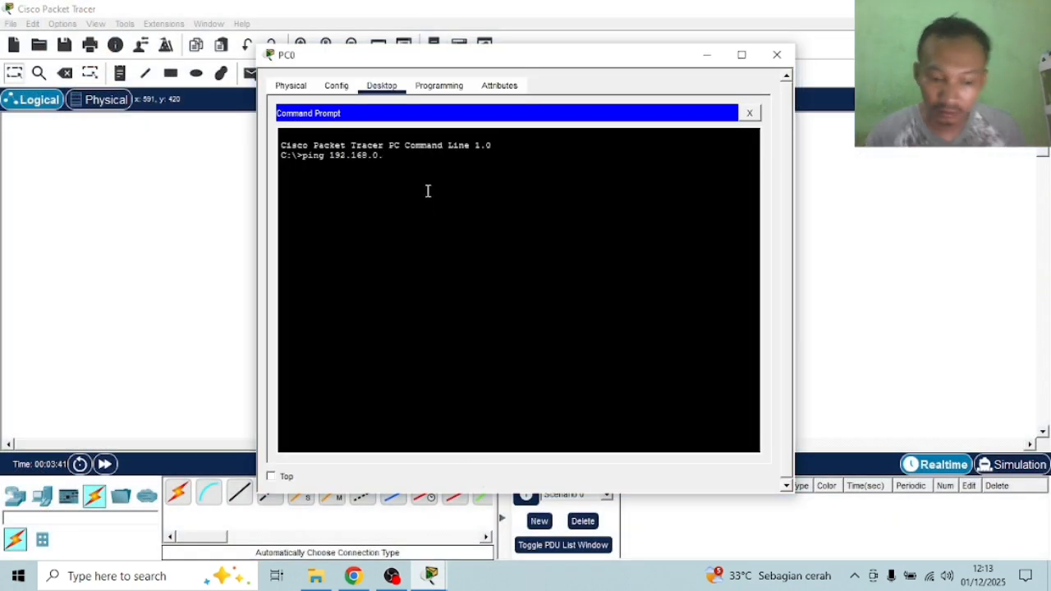
Ping 192.168.0.2 from PC0's Command Prompt and check the next assignment task in Chrome before returning to Packet Tracer
key(Return)
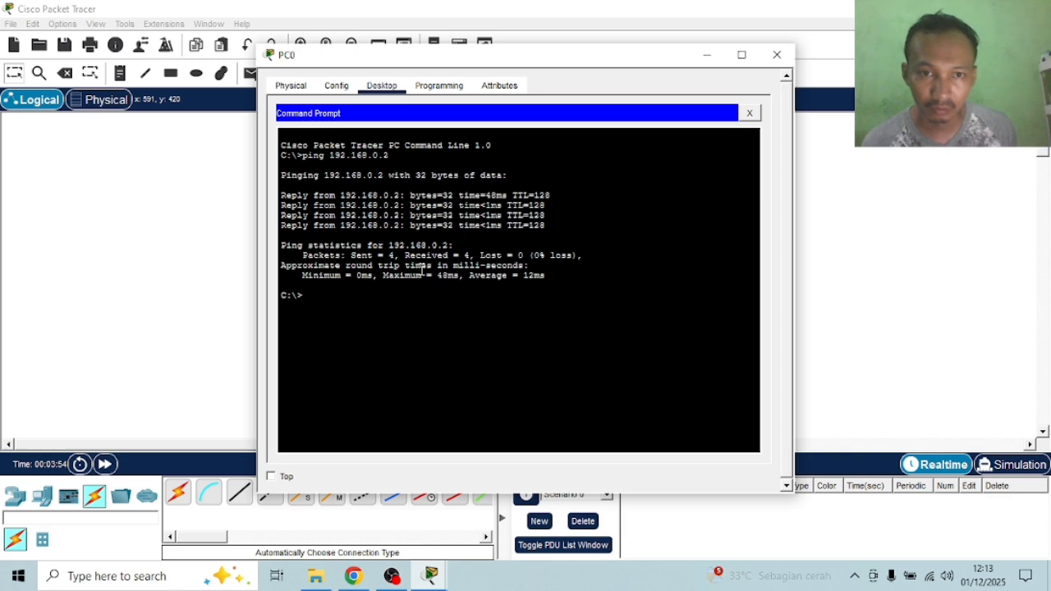
click(777, 55)
click(353, 575)
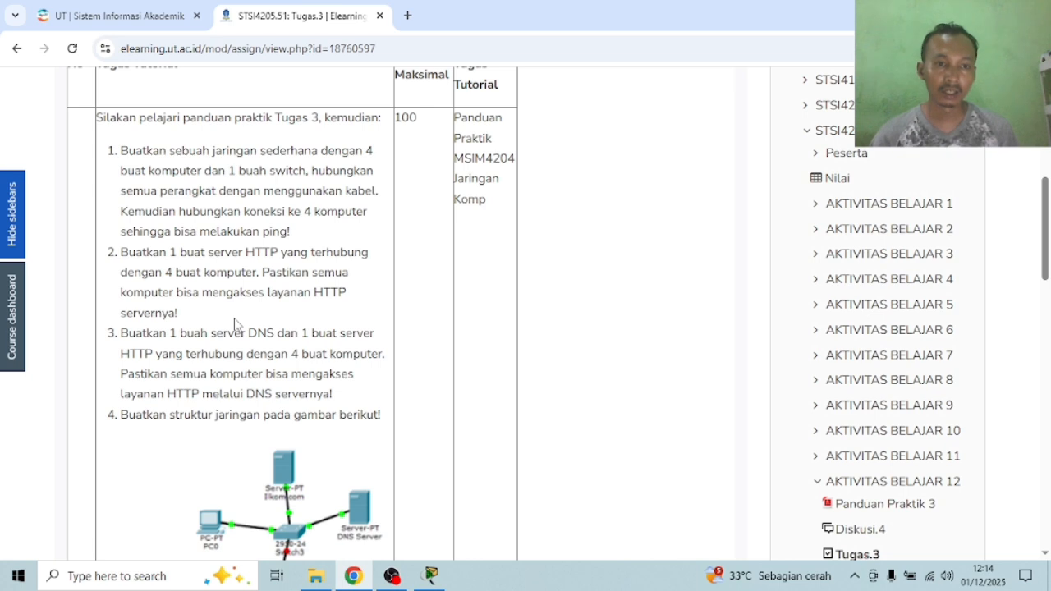
click(427, 576)
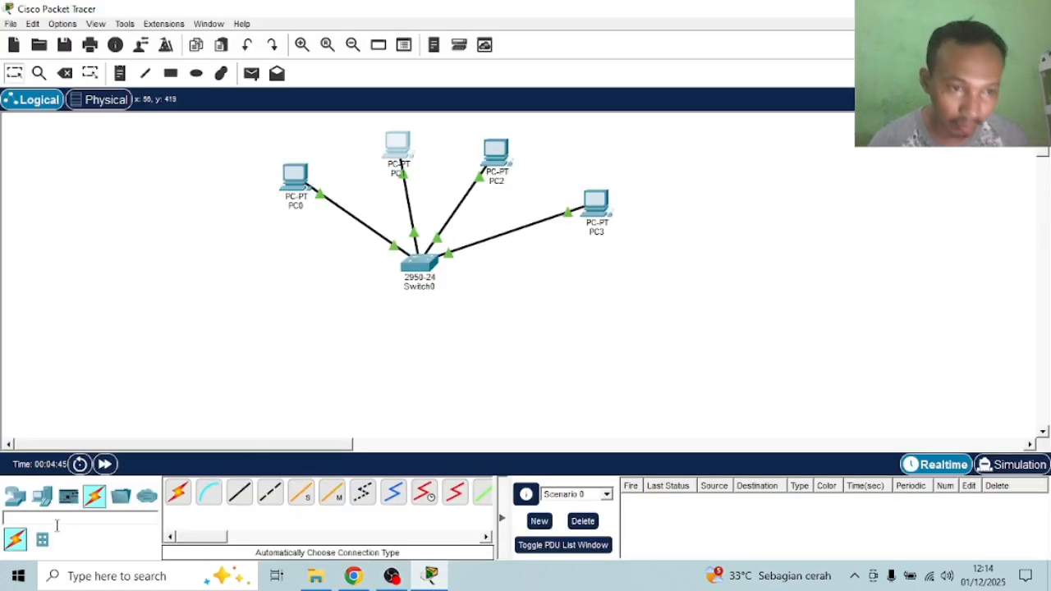
Add a Server-PT below the switch and connect it to Switch0 with an automatically chosen connection
click(42, 496)
click(239, 493)
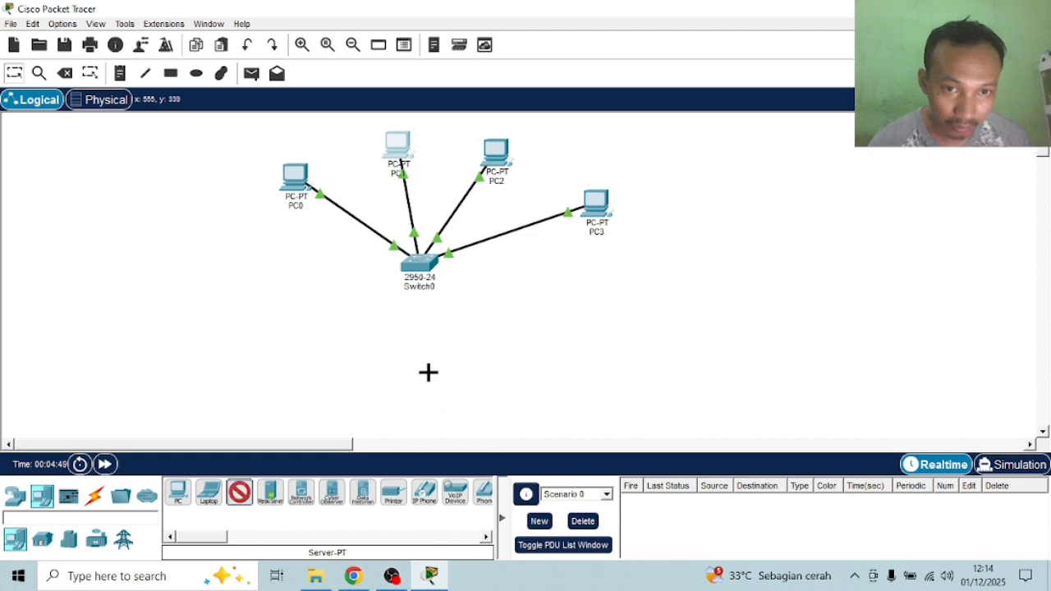
click(502, 373)
click(94, 496)
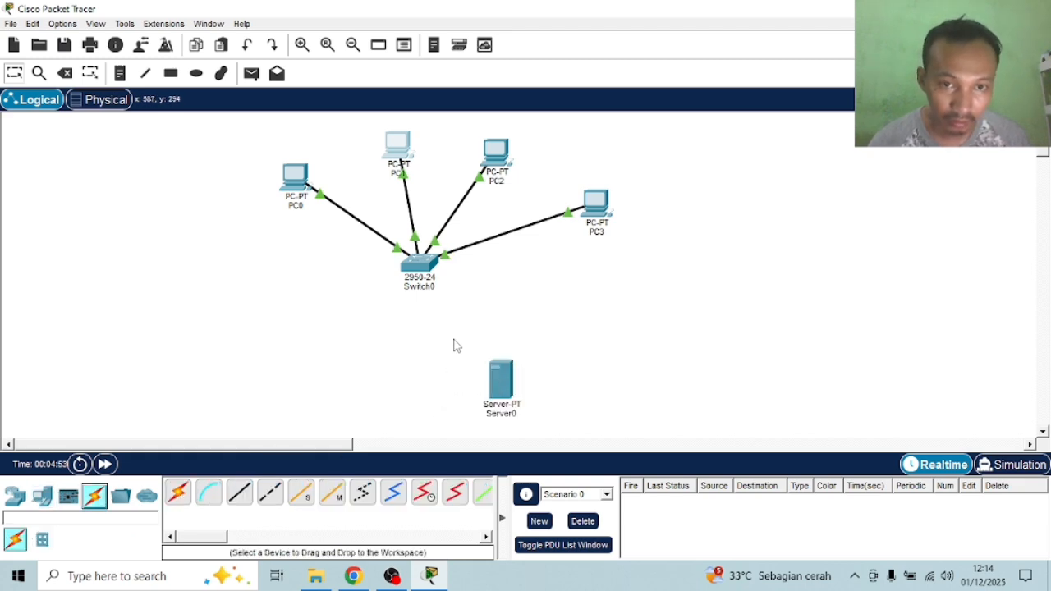
click(177, 491)
click(501, 379)
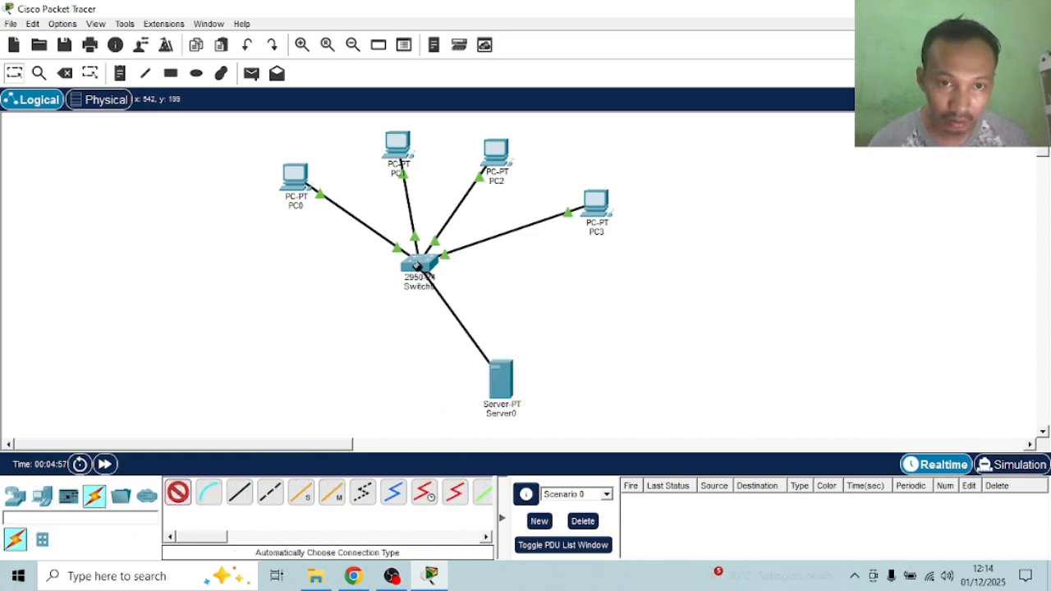
click(420, 264)
Assign Server0 the static IPv4 address 192.168.0.5 with subnet mask 255.255.255.0
click(501, 379)
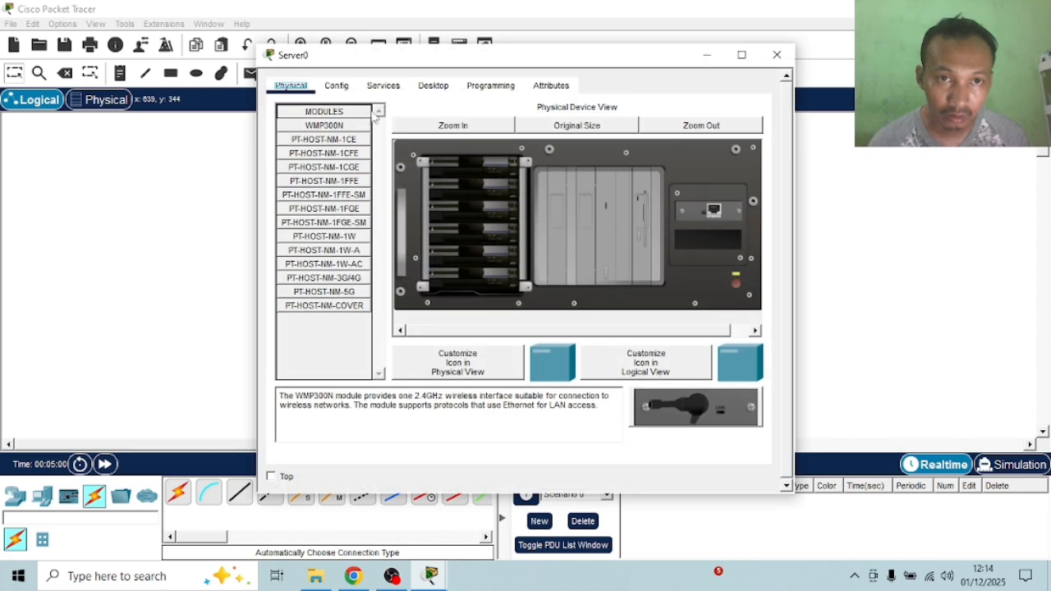
click(433, 87)
click(349, 127)
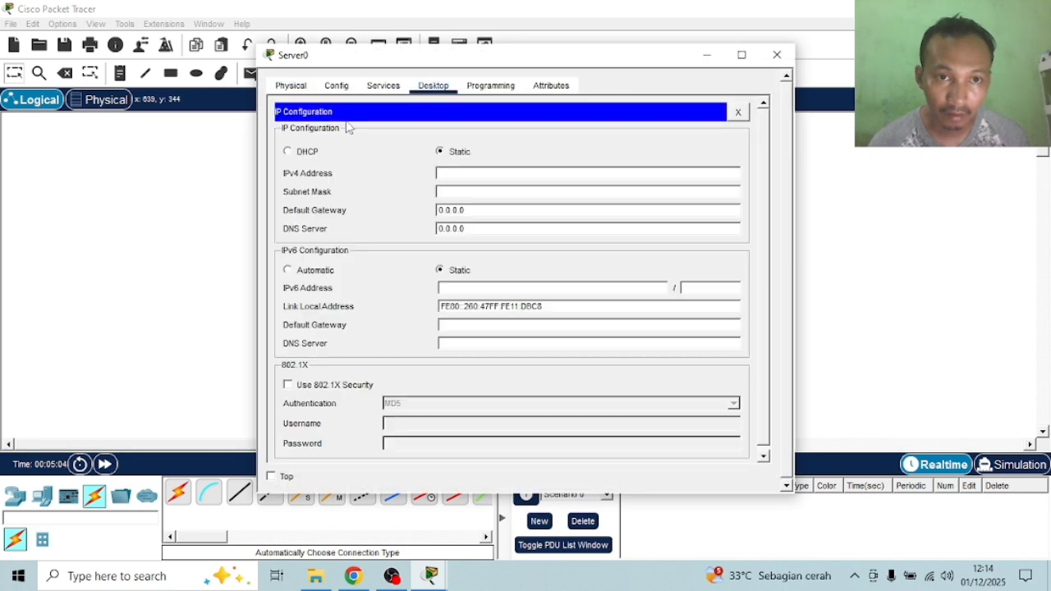
right_click(477, 170)
click(505, 245)
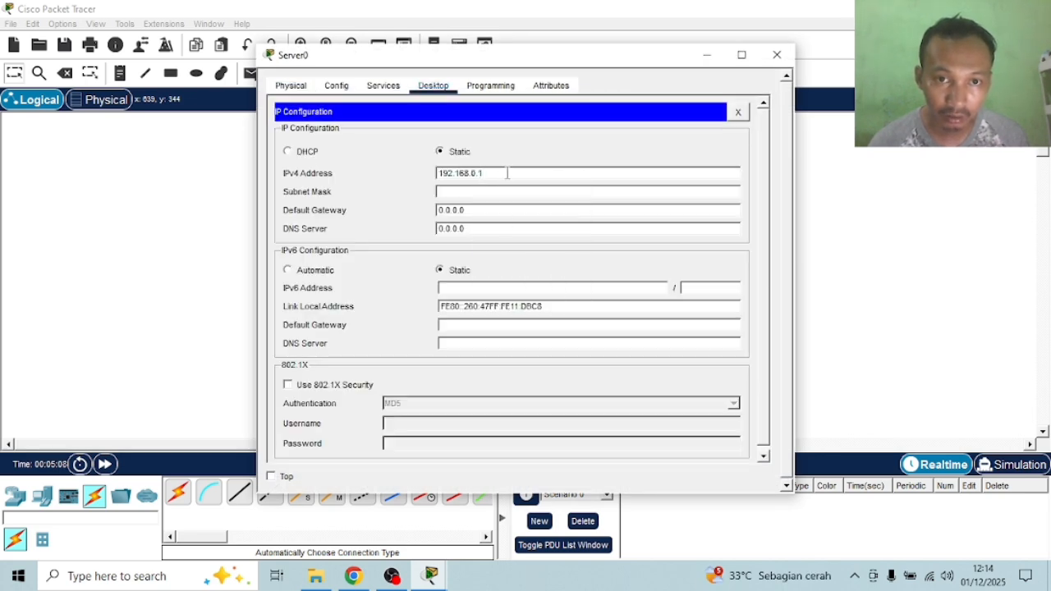
key(BackSpace)
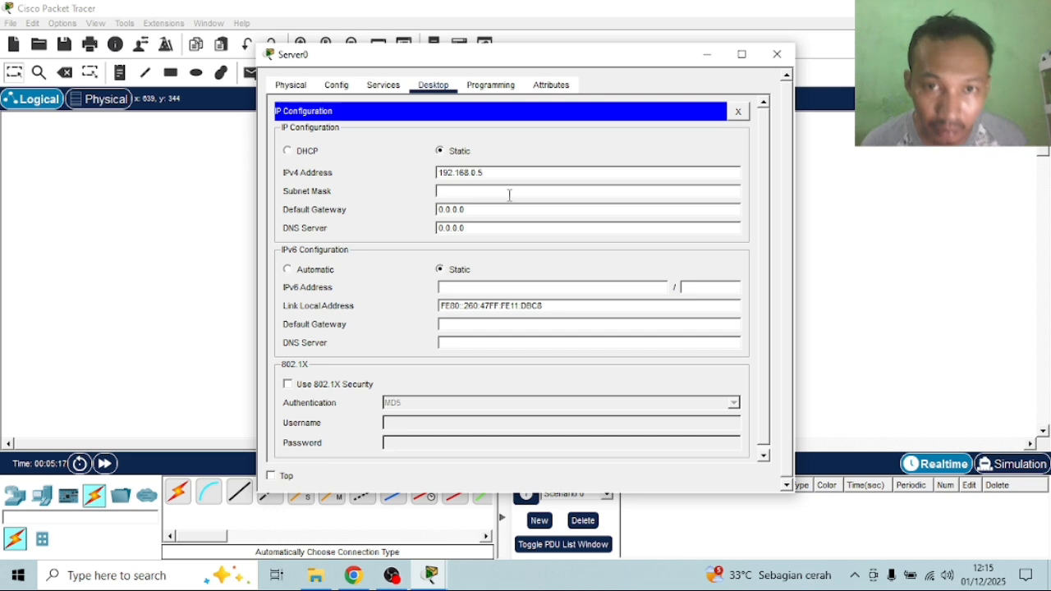
click(509, 194)
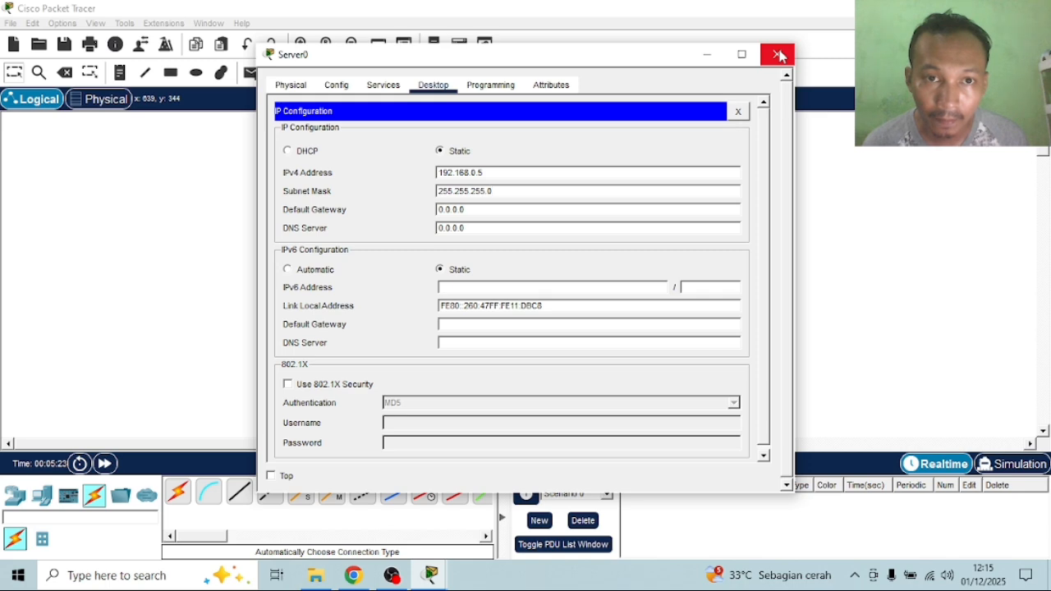
Replace the heading "Cisco Packet Tracer" in the index.html of Server0's HTTP service with the student's full name and save the file
click(399, 84)
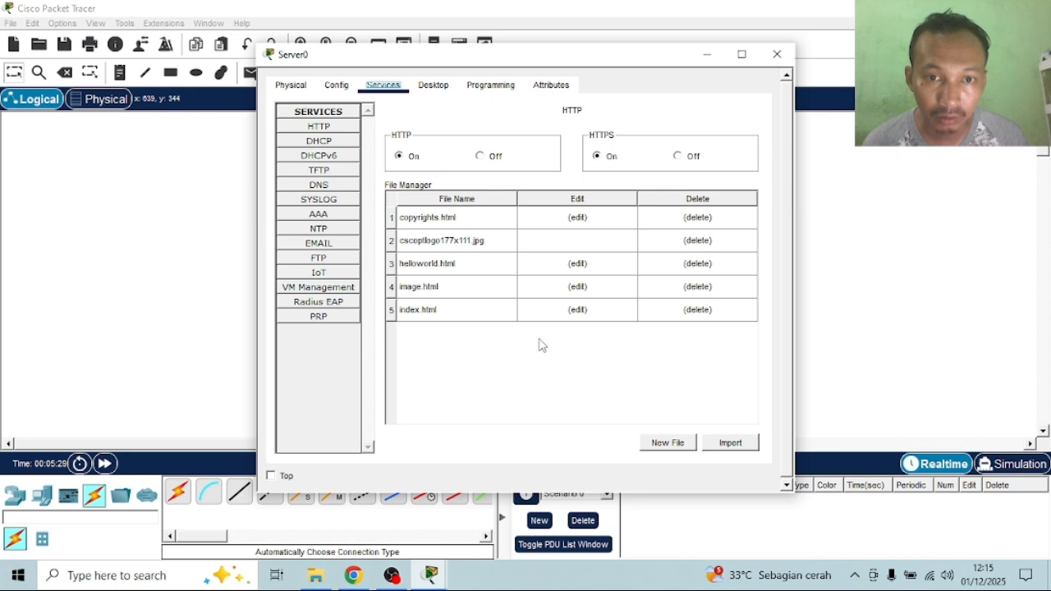
click(577, 310)
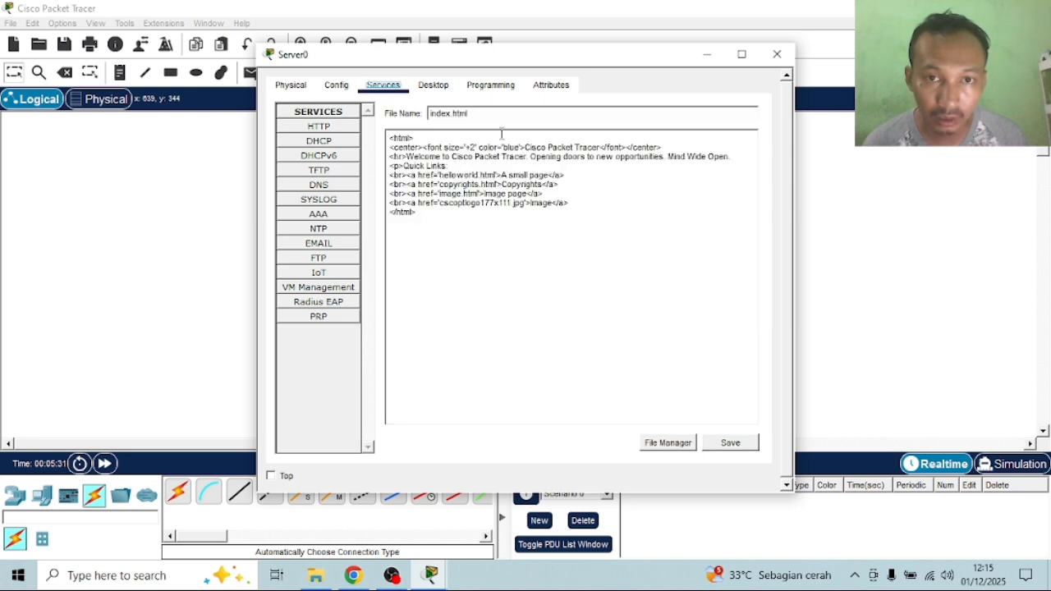
click(574, 148)
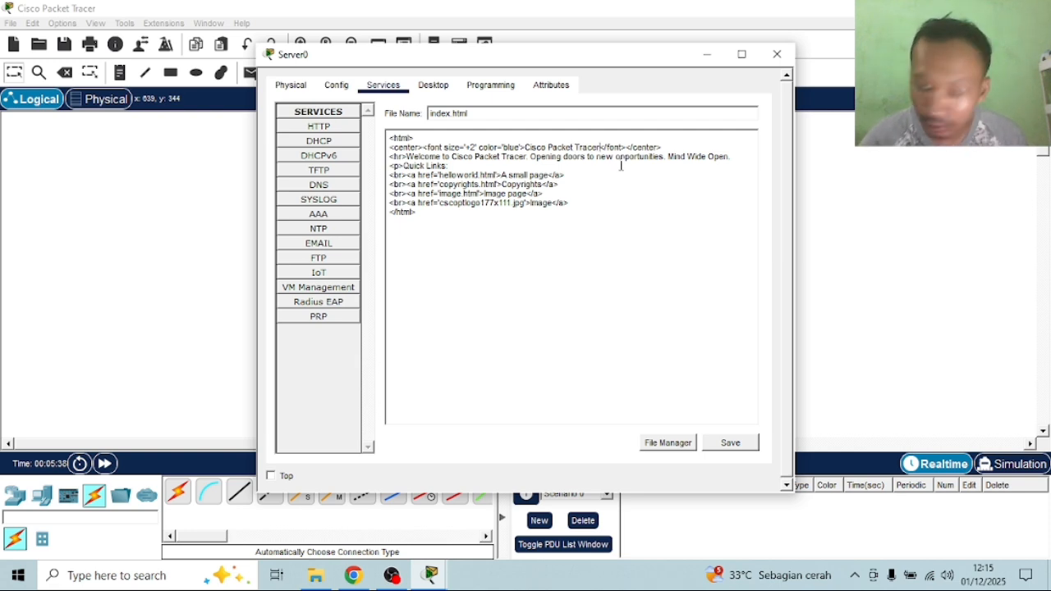
key(BackSpace)
key(BackSpace)
key(BackSpace)
key(BackSpace)
key(BackSpace)
key(BackSpace)
key(BackSpace)
key(BackSpace)
key(BackSpace)
key(BackSpace)
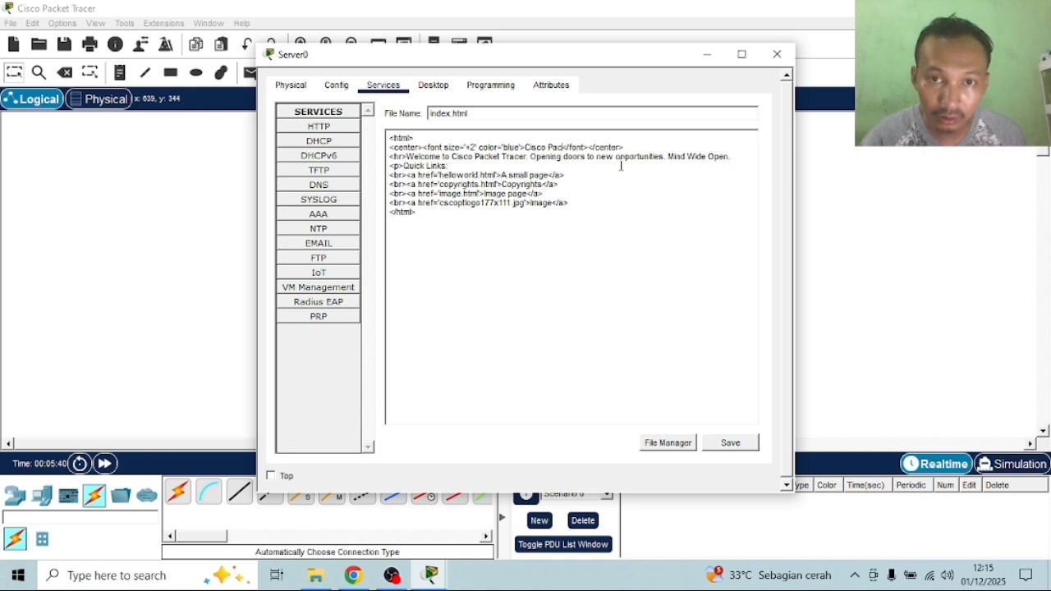
key(BackSpace)
key(BackSpace)
key(BackSpace)
key(BackSpace)
key(BackSpace)
key(BackSpace)
key(BackSpace)
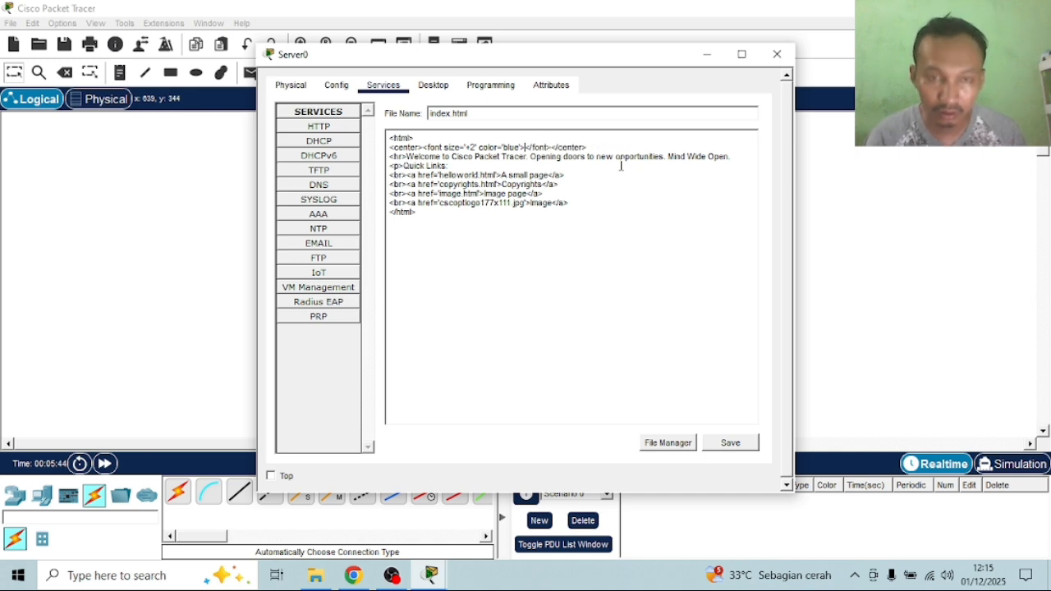
text(HAS)
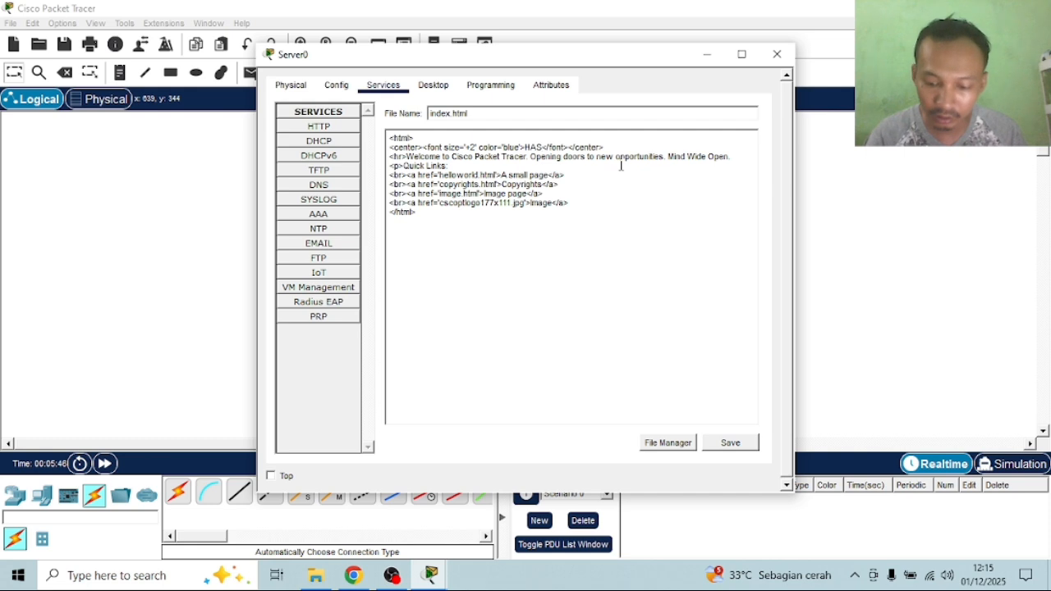
text(RI PR)
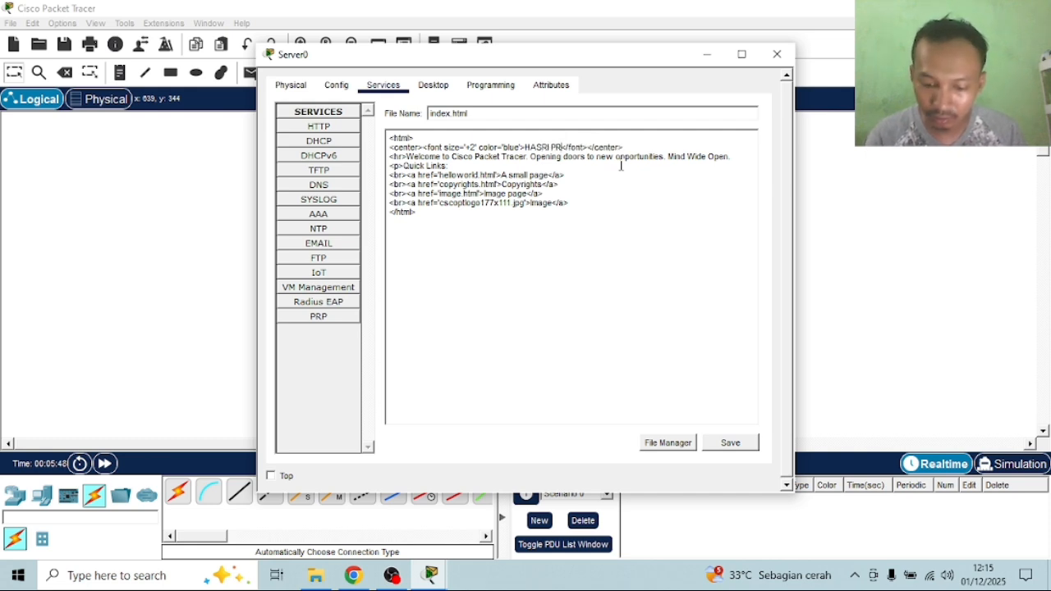
text(ATAMA)
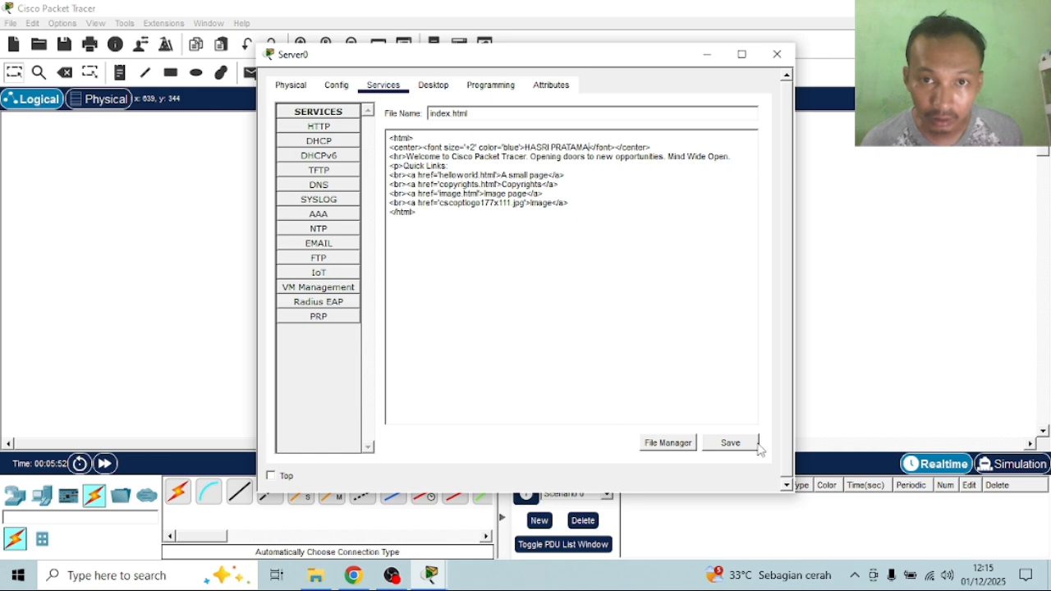
click(731, 443)
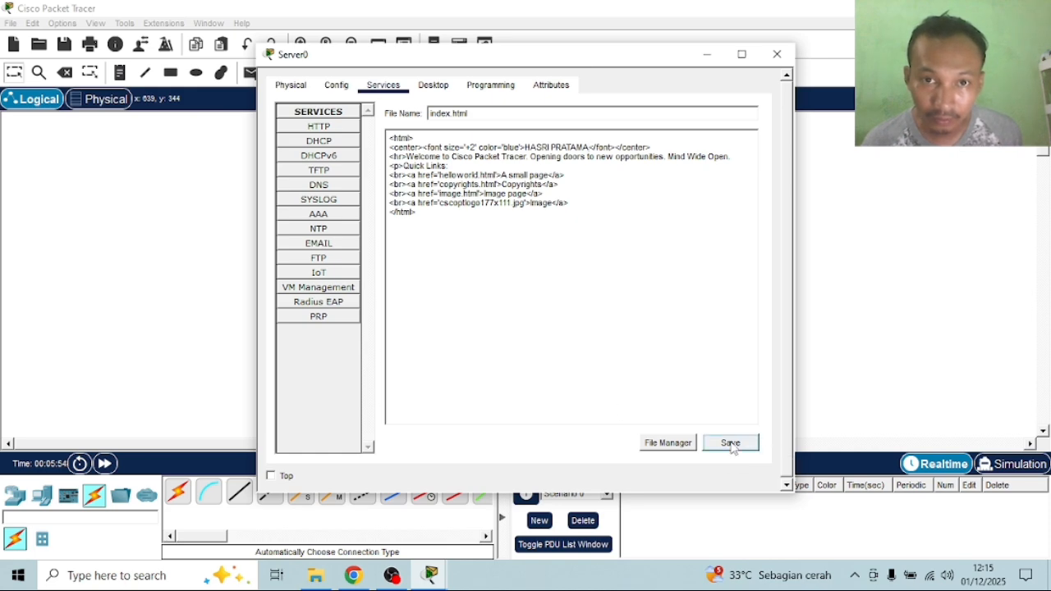
click(497, 289)
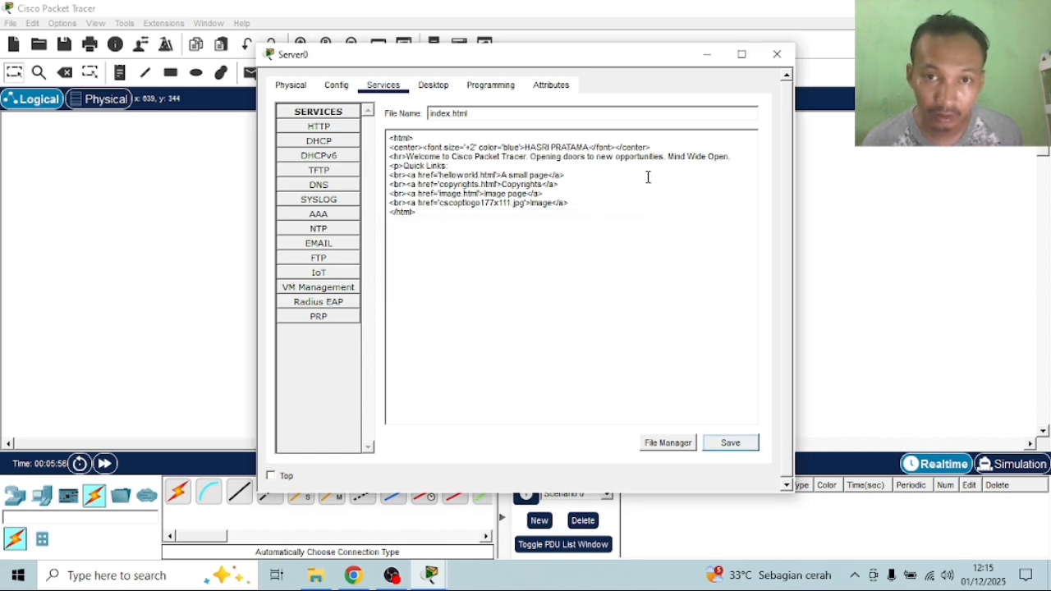
click(775, 55)
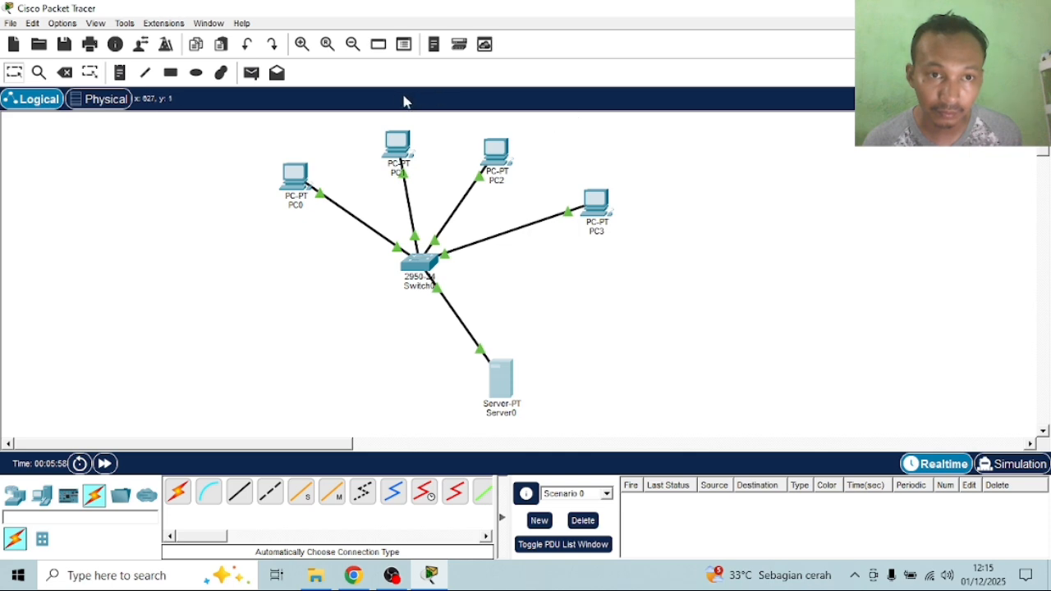
Copy Server0's IPv4 address 192.168.0.5 from its IP configuration
click(295, 177)
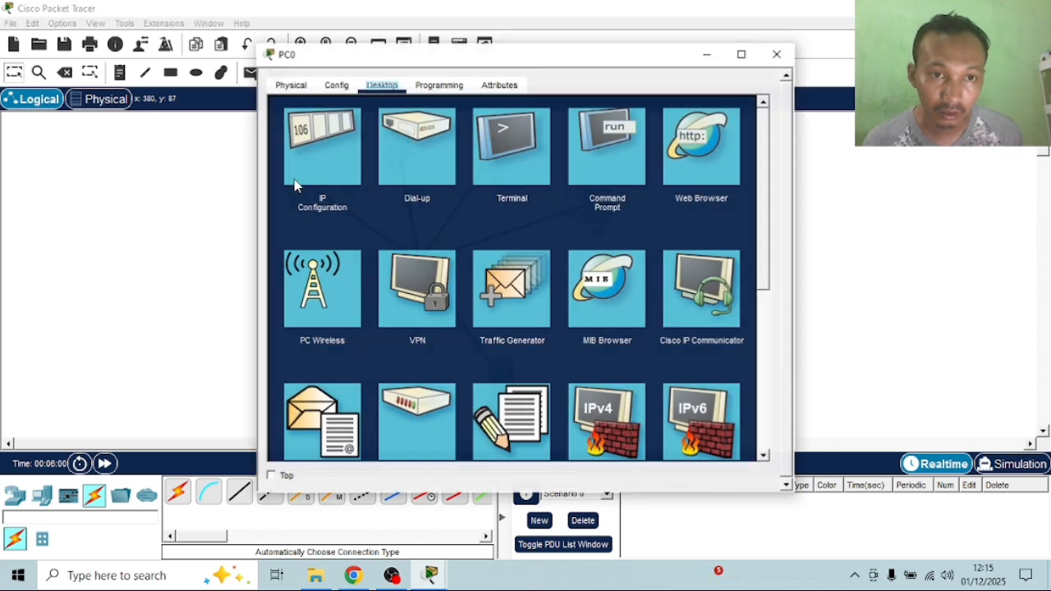
click(776, 55)
click(507, 380)
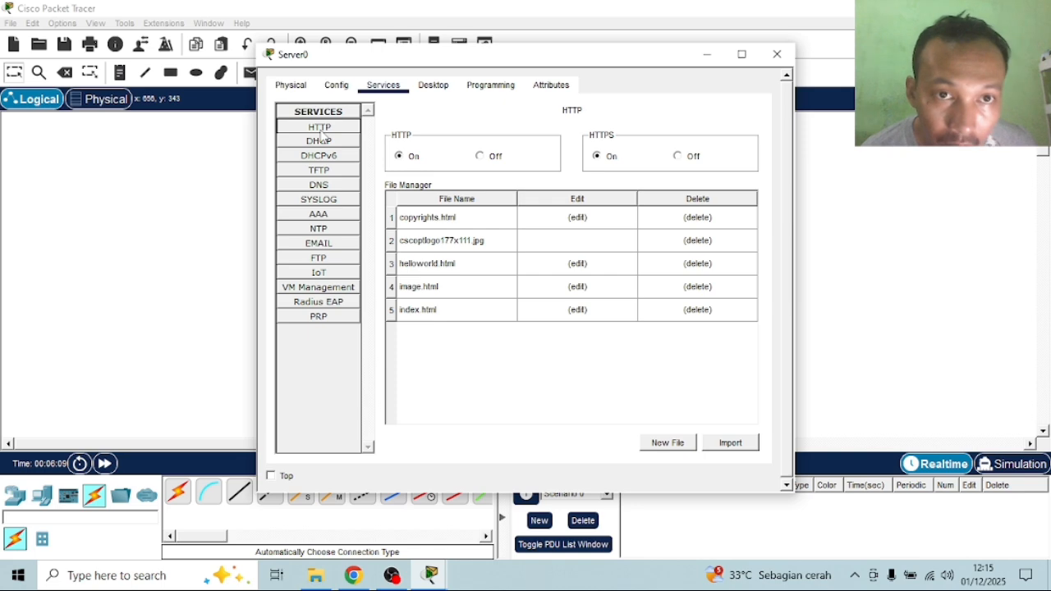
click(432, 84)
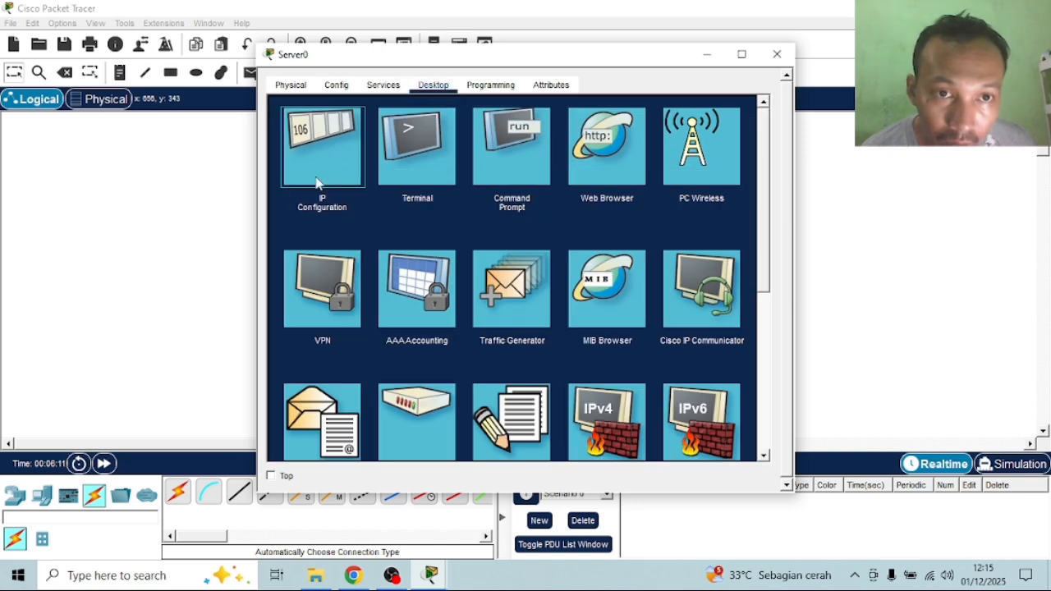
click(318, 164)
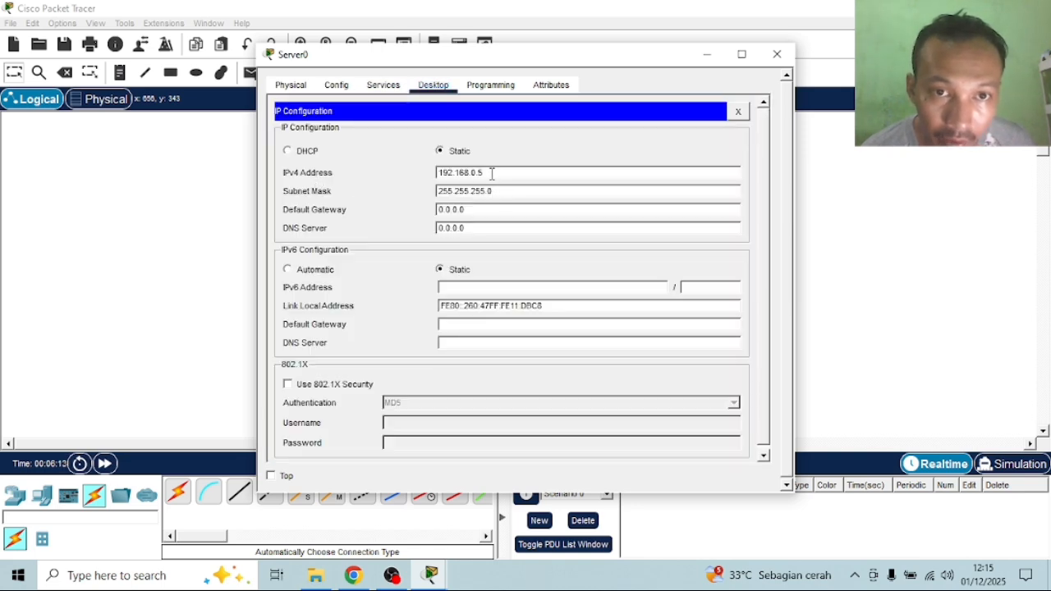
drag(492, 173, 444, 174)
right_click(443, 177)
click(477, 239)
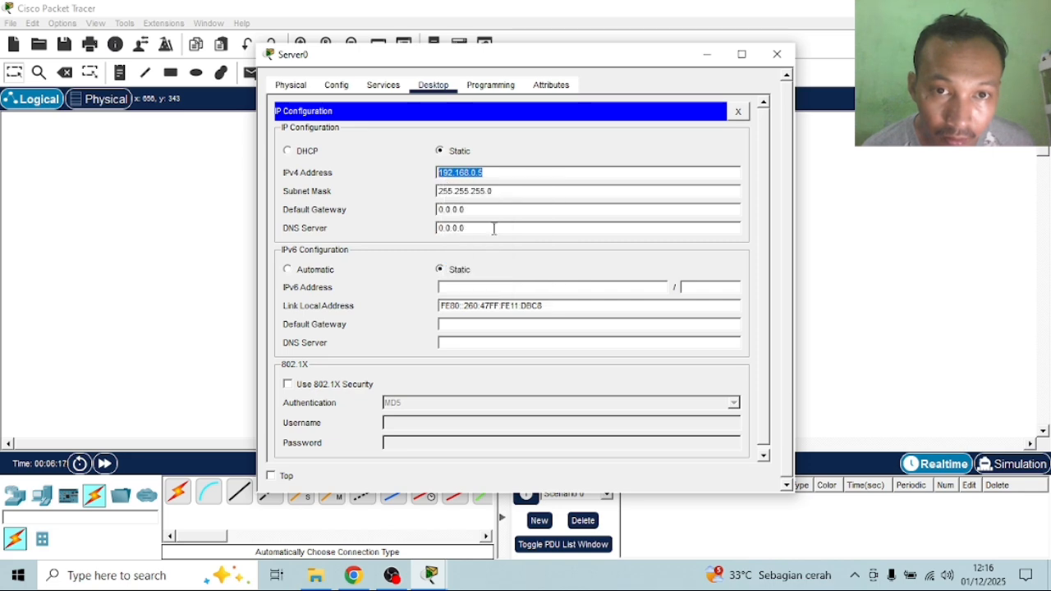
click(784, 55)
Set PC0's IPv4 default gateway to the copied server address 192.168.0.5
click(301, 176)
click(321, 183)
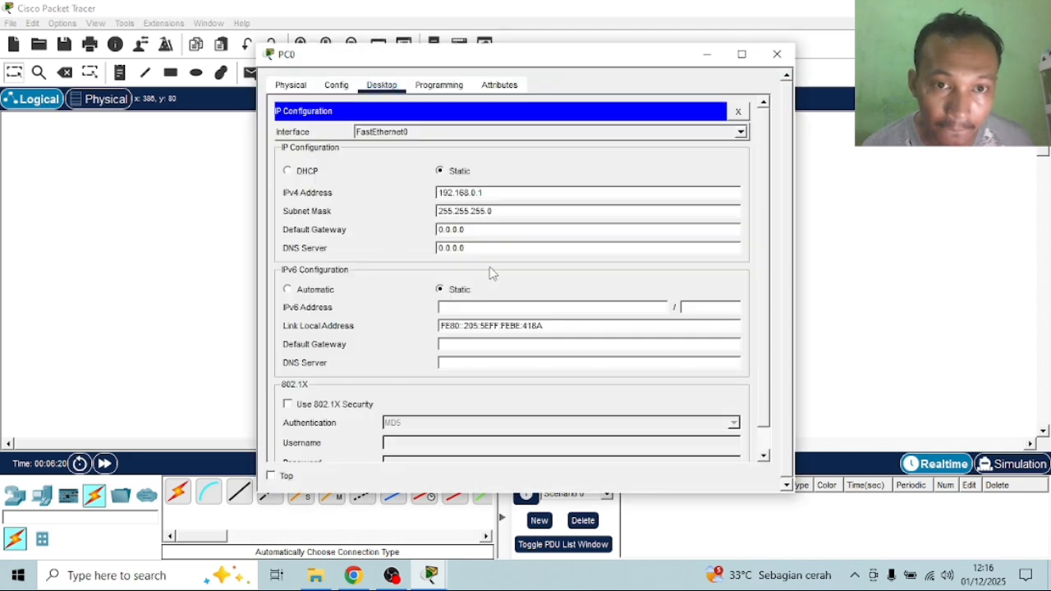
click(491, 230)
key(BackSpace)
key(BackSpace)
key(BackSpace)
key(BackSpace)
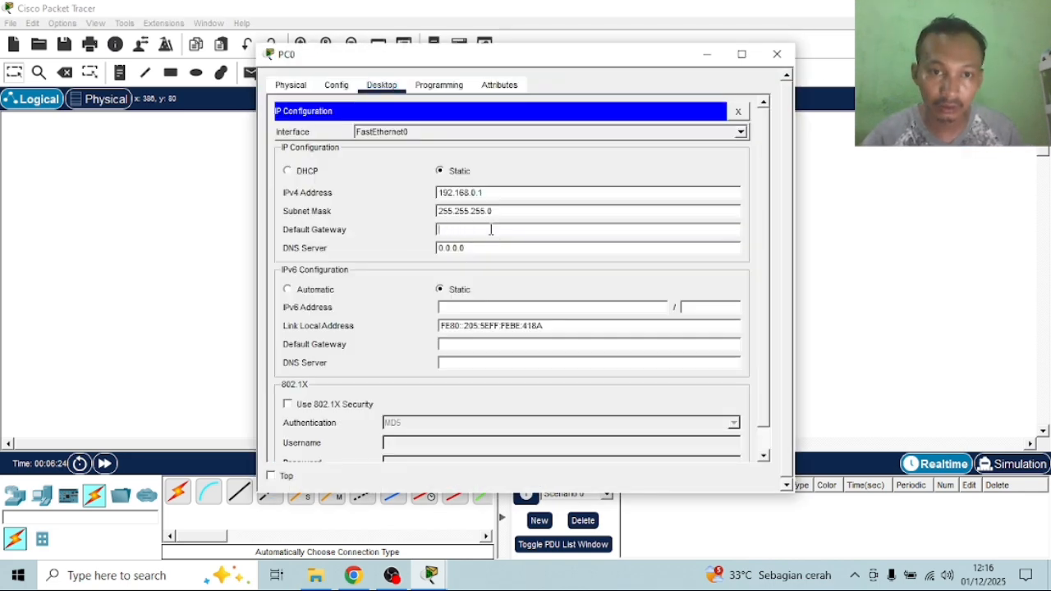
key(ctrl+v)
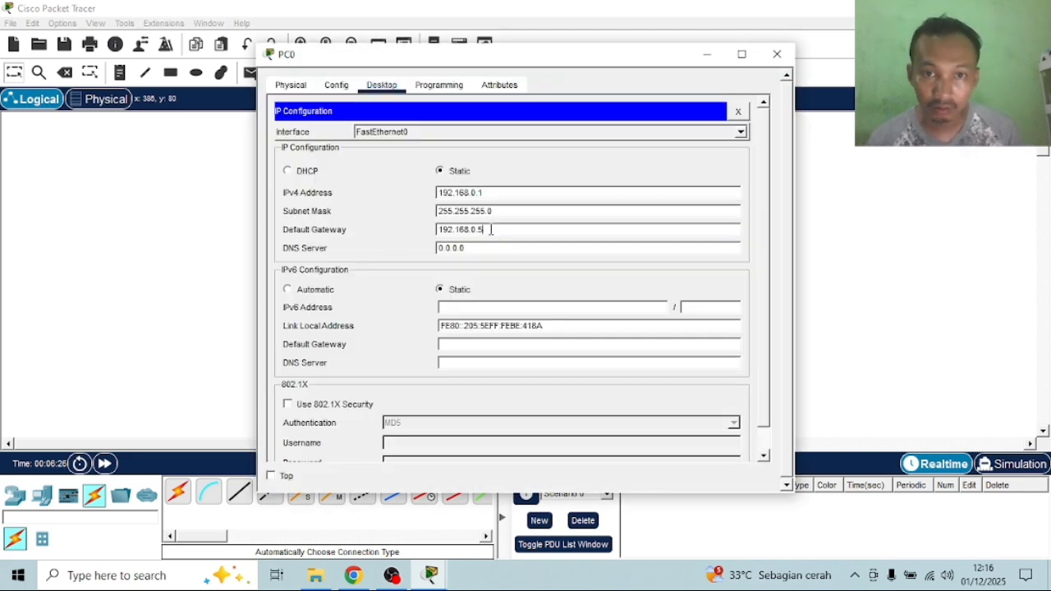
click(776, 54)
Set PC1's IPv4 default gateway to the copied server address 192.168.0.5
click(389, 145)
click(321, 166)
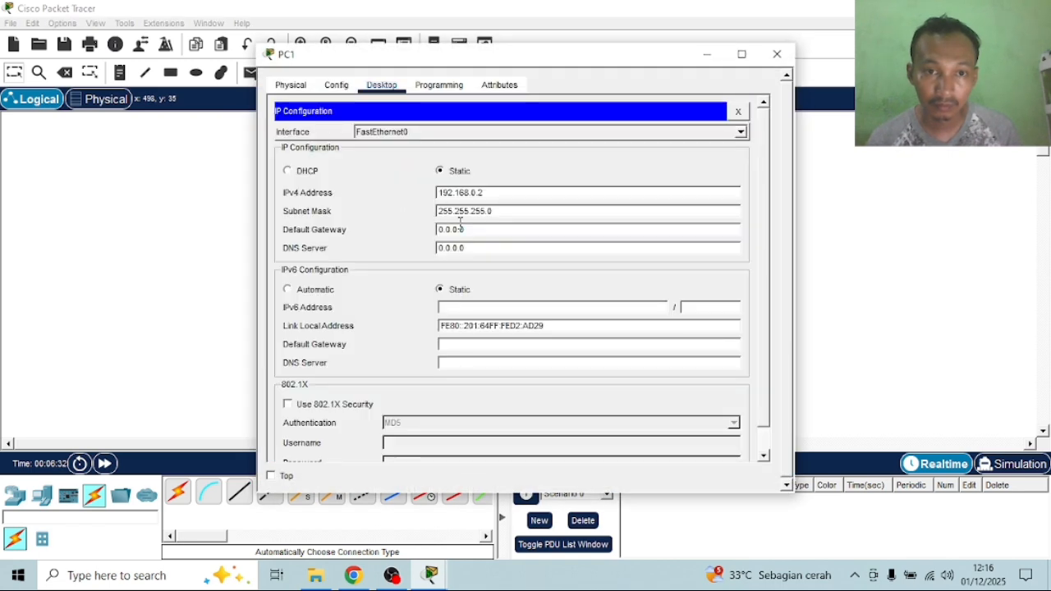
key(BackSpace)
key(BackSpace)
key(BackSpace)
key(ctrl+v)
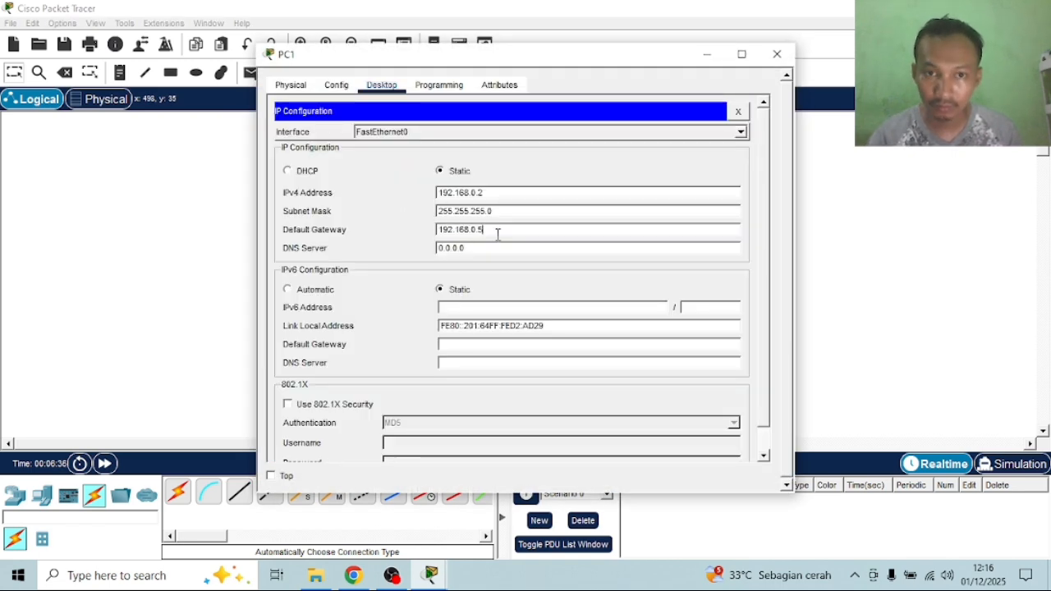
click(776, 54)
Set PC2's IPv4 default gateway to the copied server address 192.168.0.5
click(497, 156)
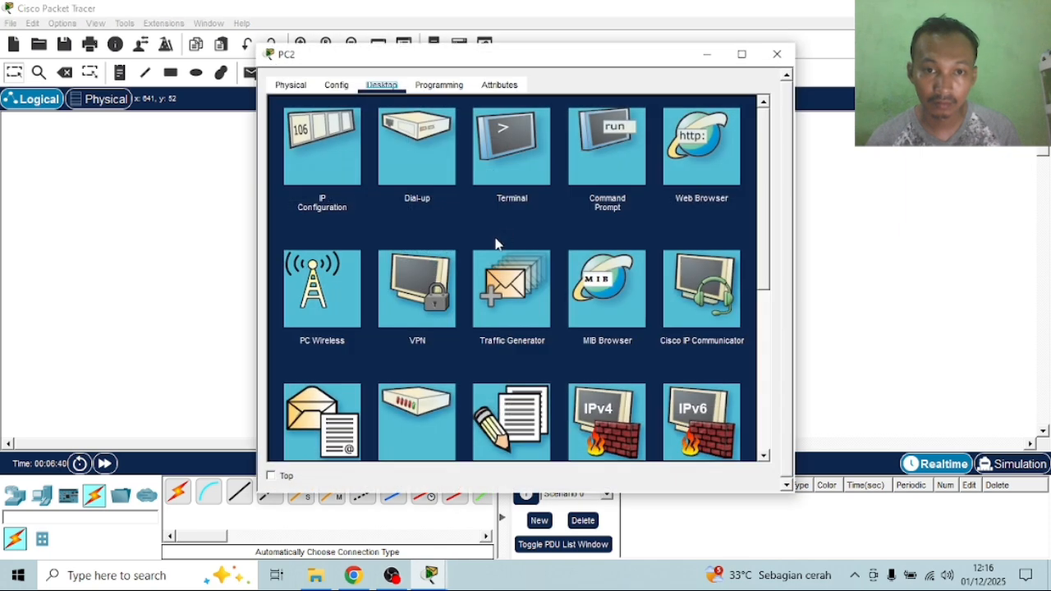
click(308, 152)
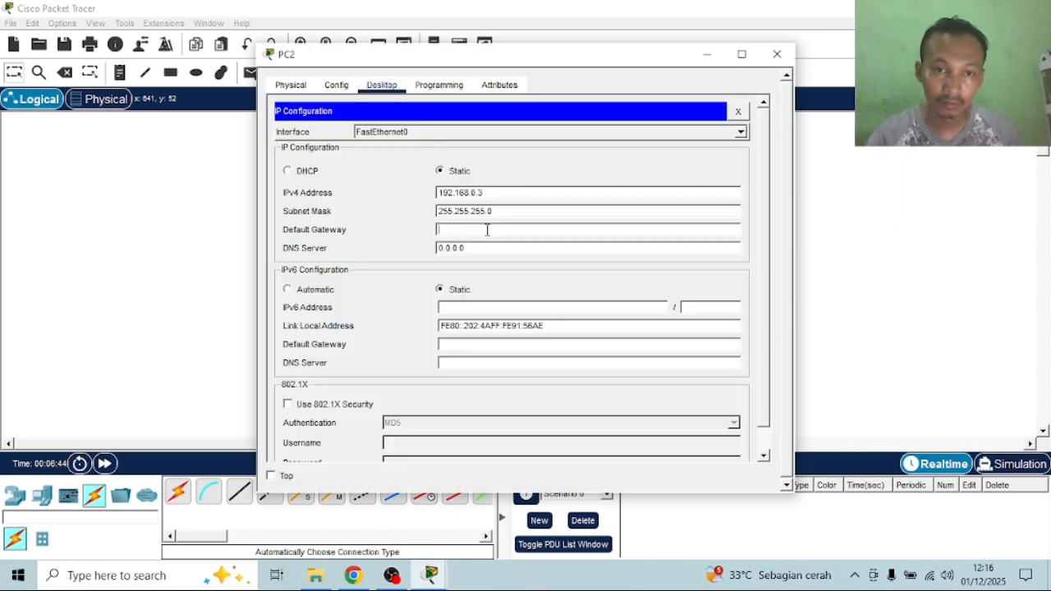
click(486, 230)
key(ctrl+v)
click(777, 54)
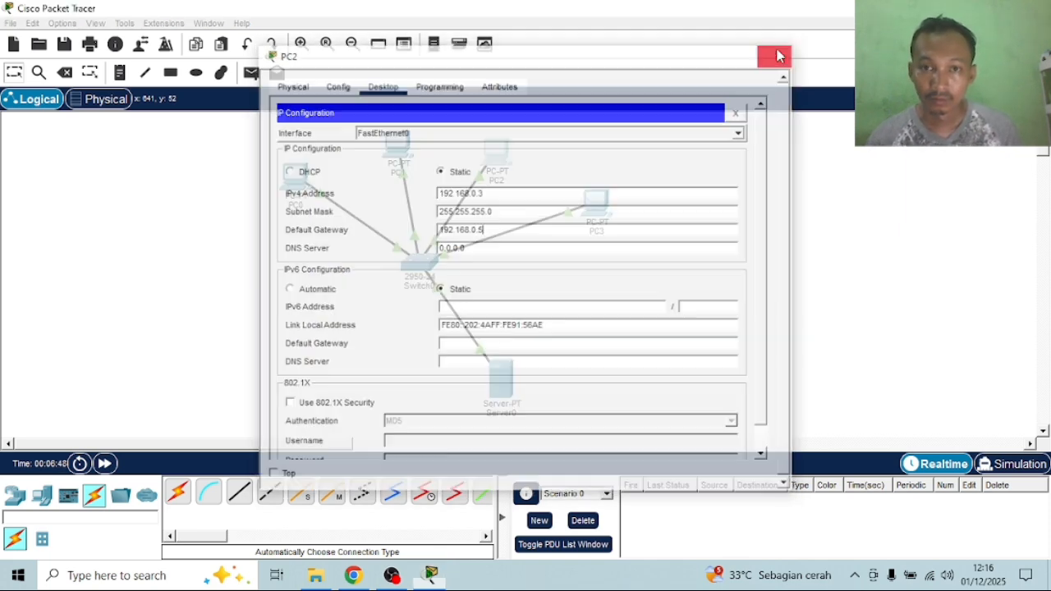
Set PC3's IPv4 default gateway to the copied server address 192.168.0.5
click(594, 211)
click(353, 156)
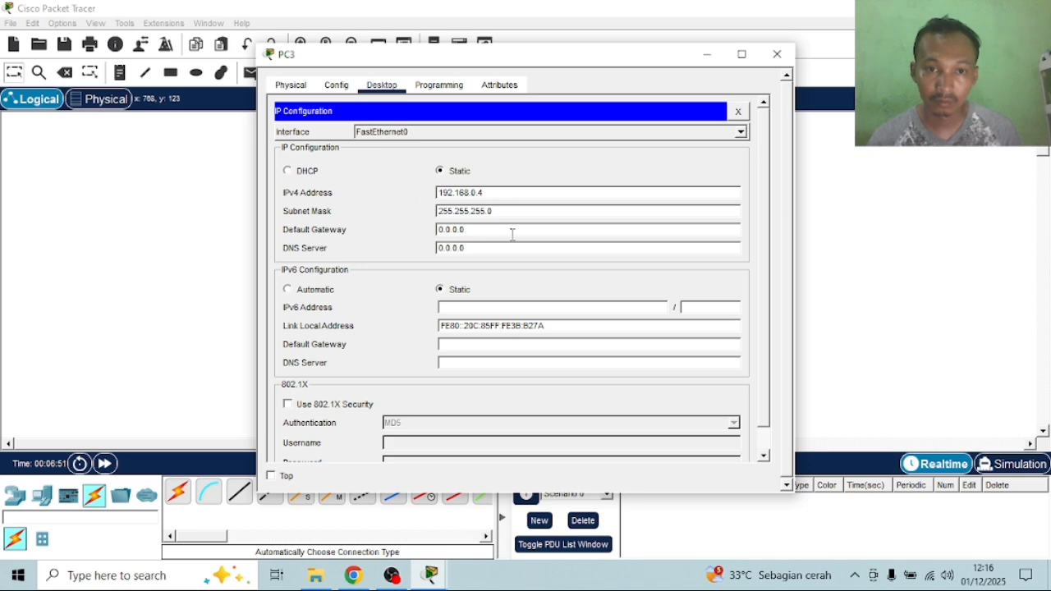
key(ctrl+v)
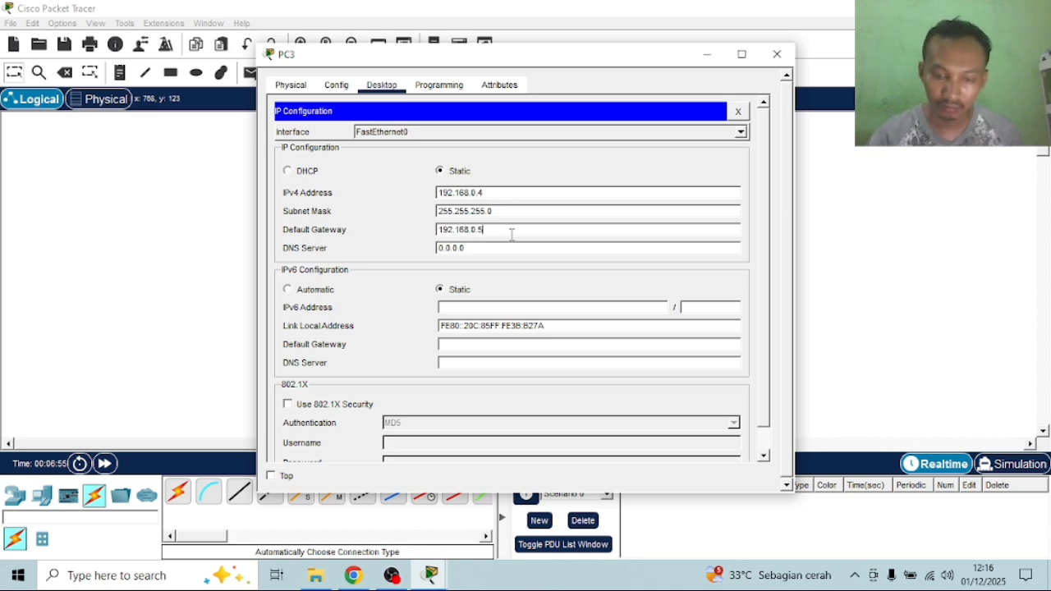
click(776, 54)
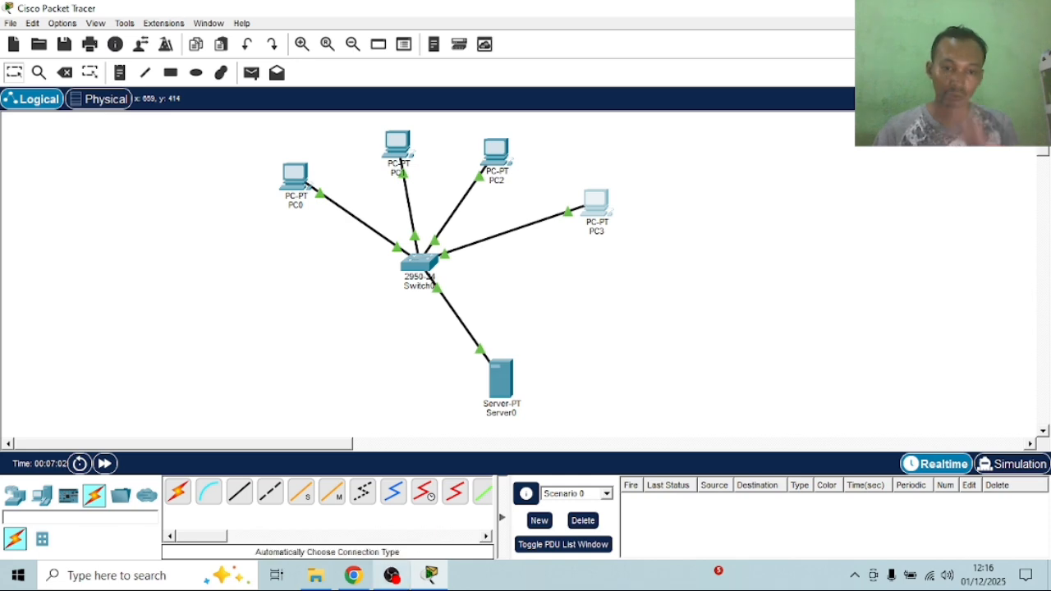
Check the HTTP server task in the assignment, and test access by loading 192.168.0.5 in PC3's web browser
click(345, 575)
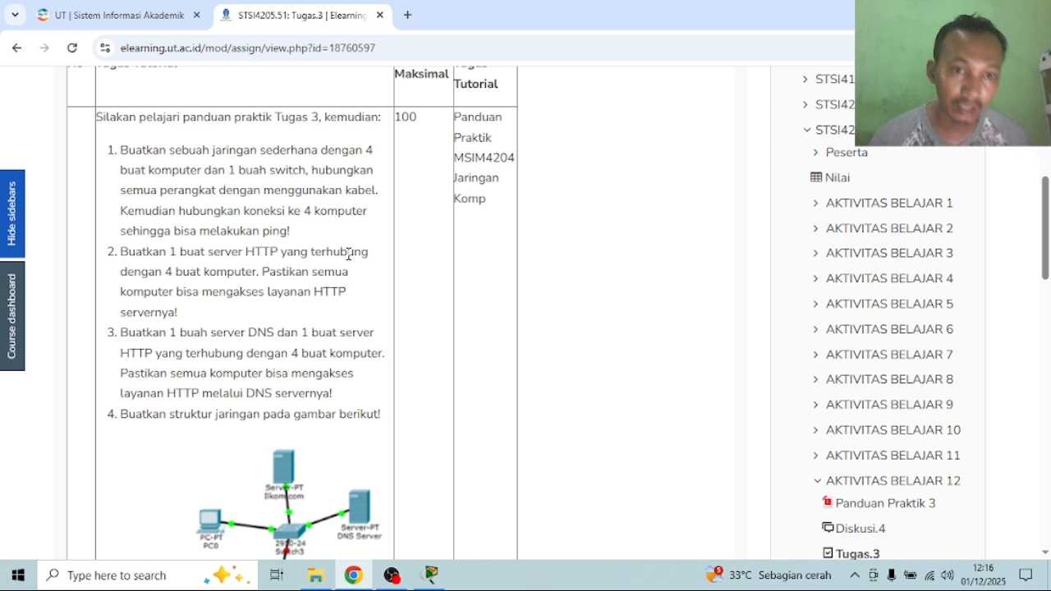
click(429, 575)
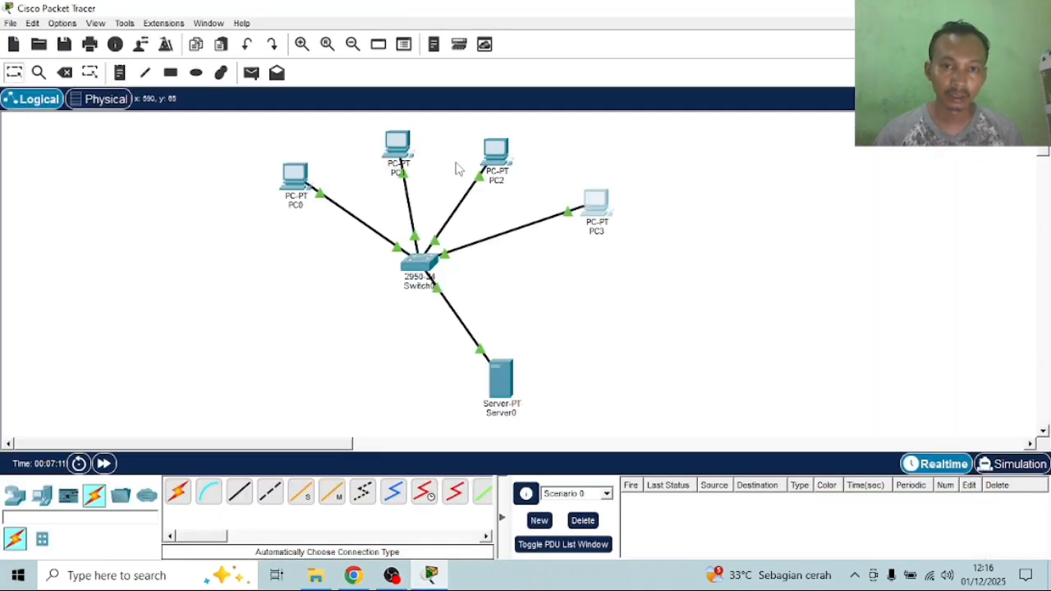
click(596, 201)
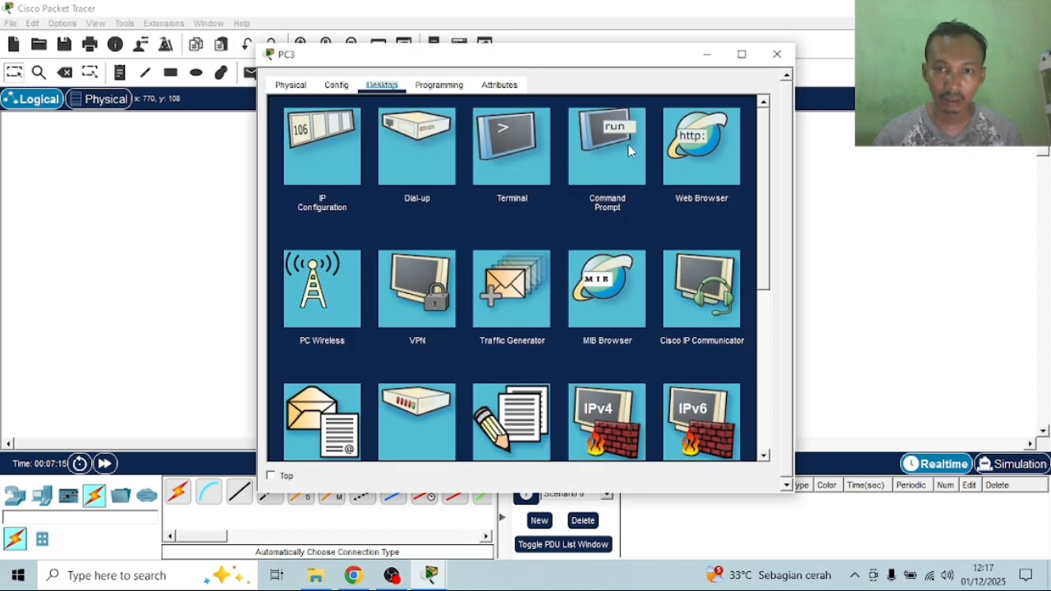
click(717, 153)
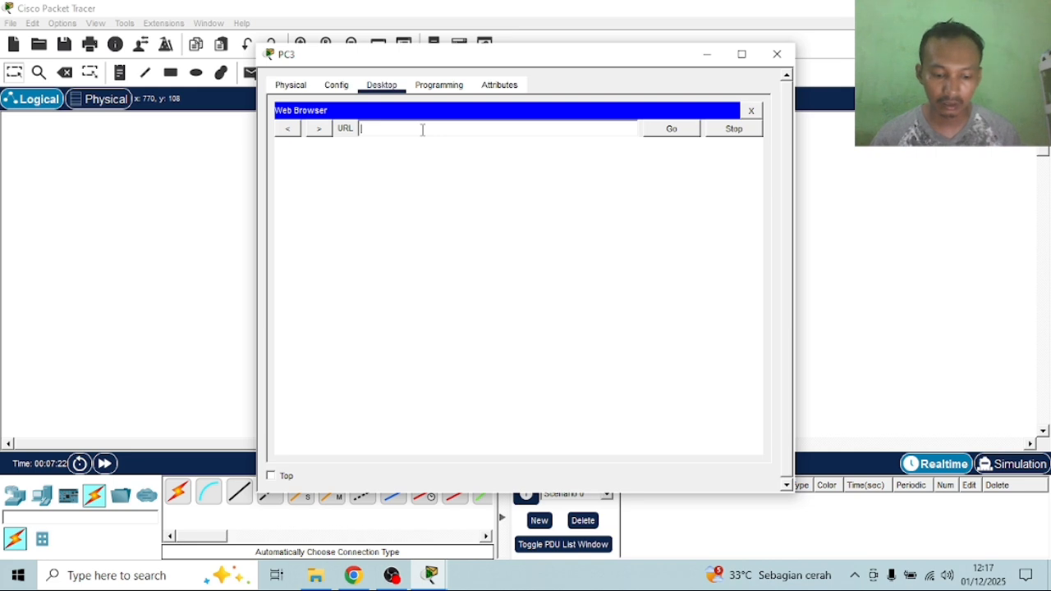
text(192.168.0.5)
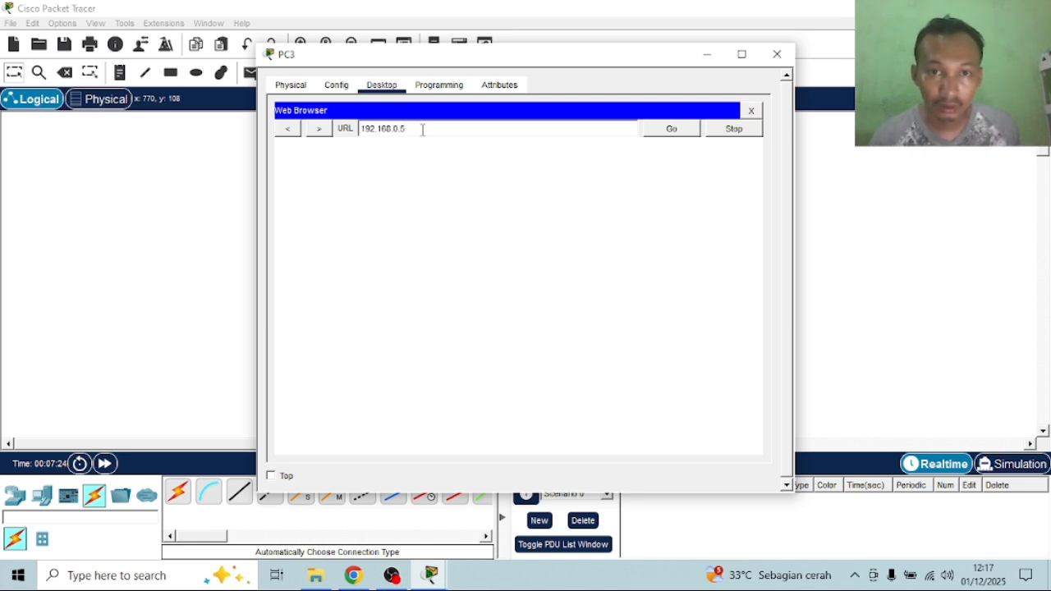
click(672, 129)
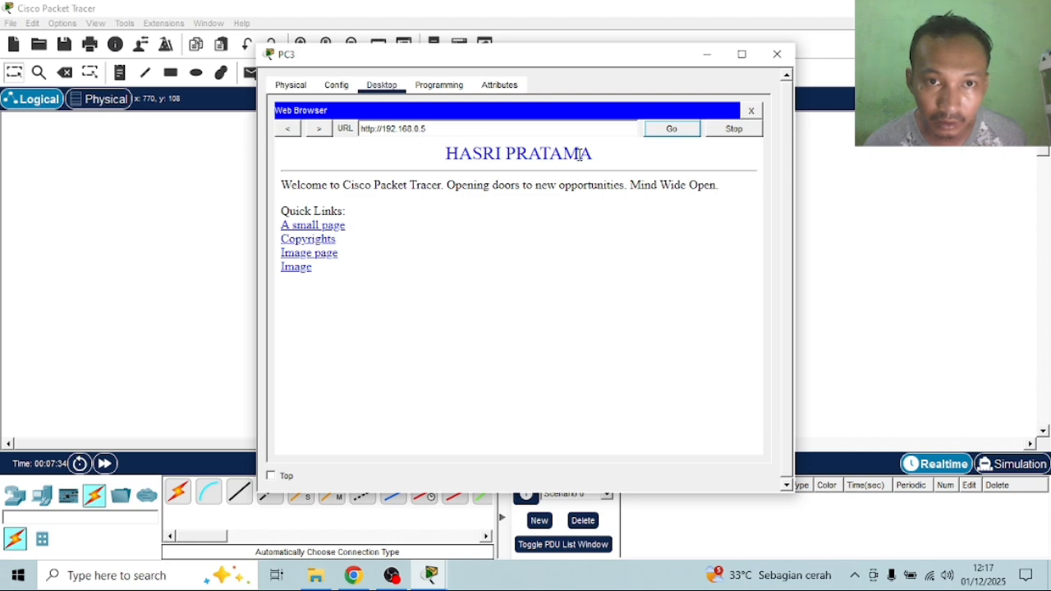
click(775, 55)
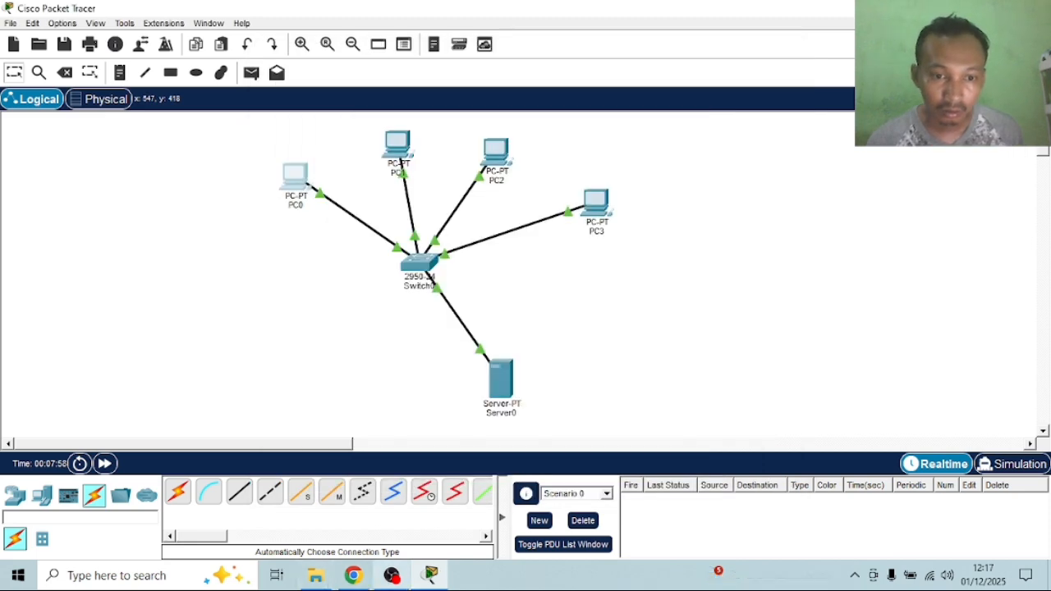
Review the assignment's DNS server task in Chrome, and place a second server below the switch, opposite Server0
click(353, 575)
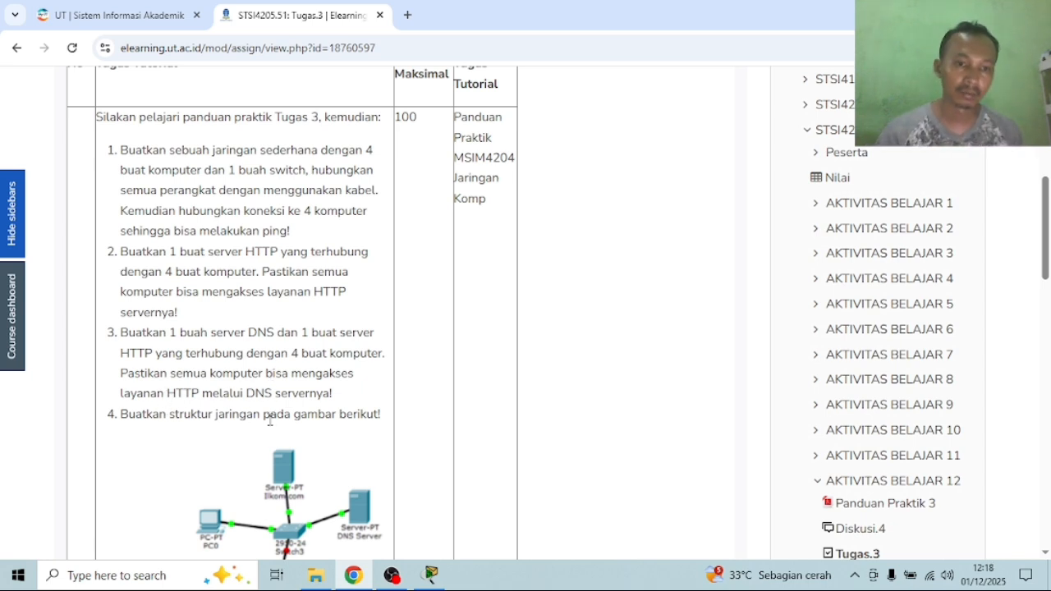
click(421, 575)
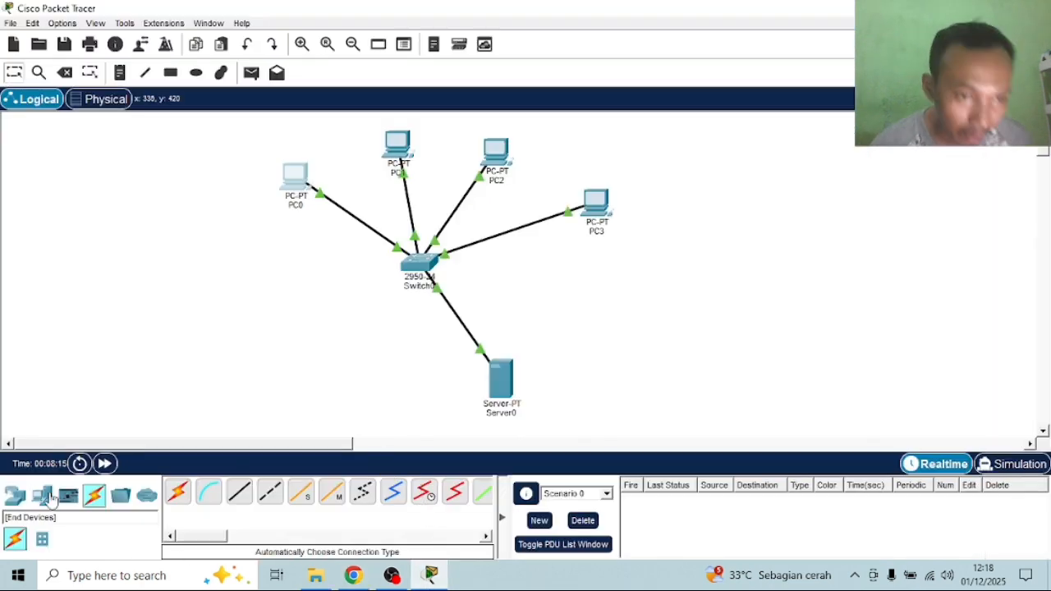
click(46, 497)
click(238, 493)
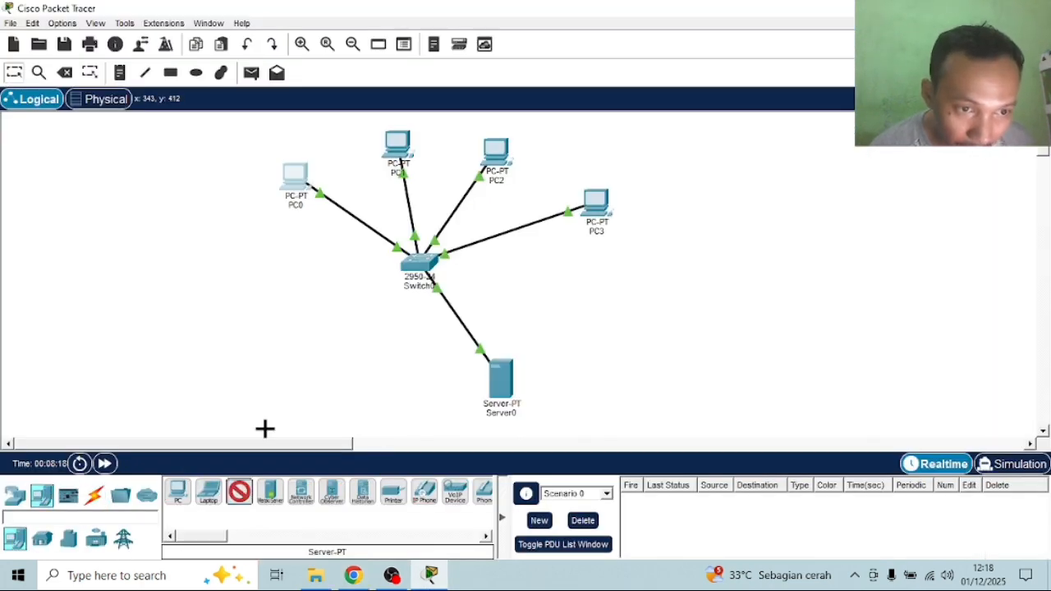
click(306, 364)
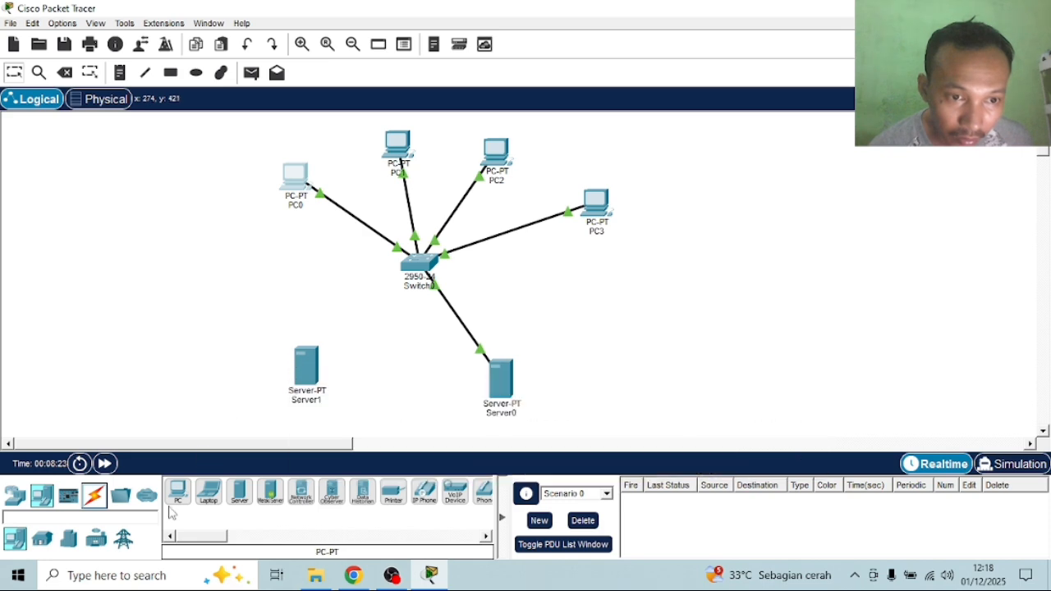
Connect Server1 to Switch0 with an automatically chosen cable
click(93, 496)
click(177, 493)
click(305, 365)
click(422, 279)
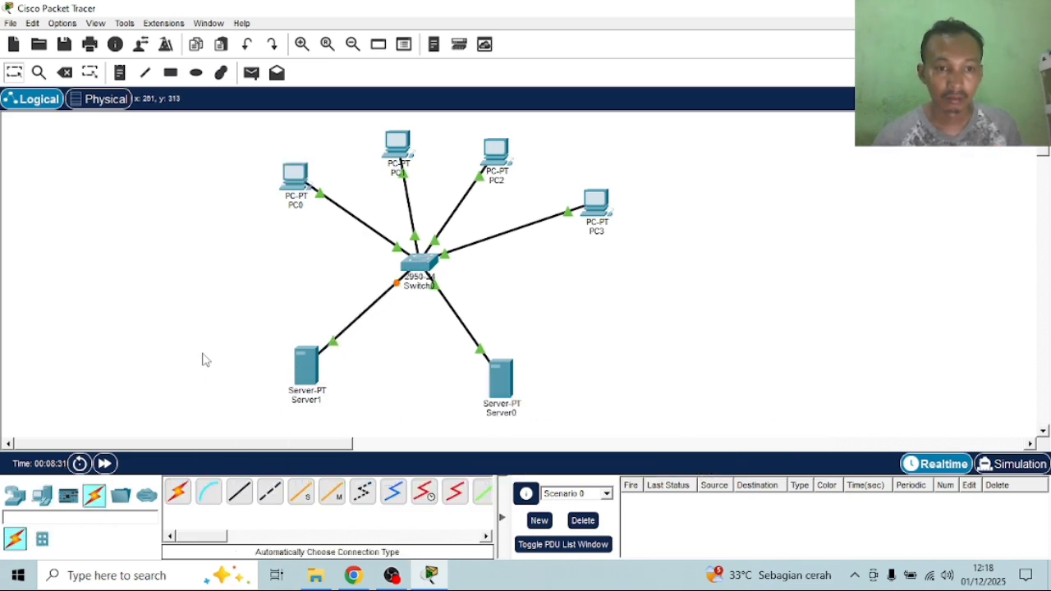
Give Server1 the static IPv4 address 192.168.0.6 with subnet mask 255.255.255.0
click(309, 355)
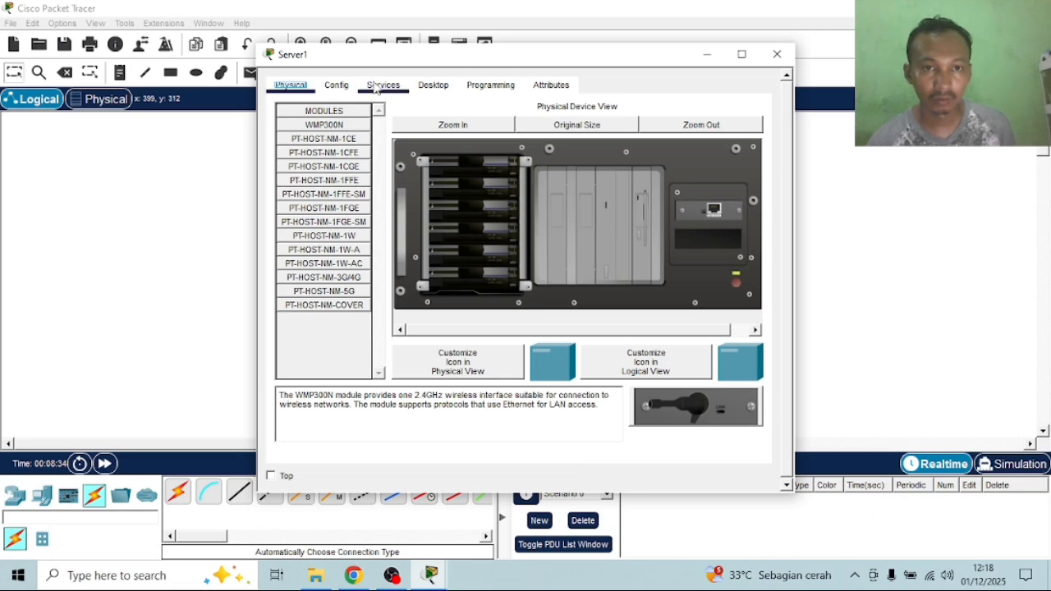
click(432, 84)
click(300, 147)
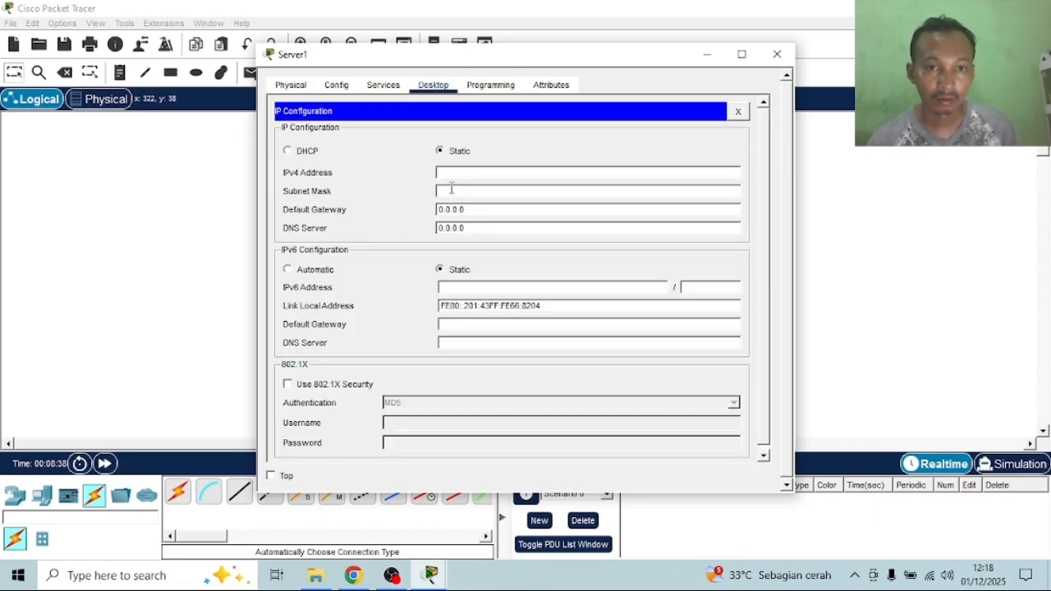
right_click(471, 171)
click(493, 246)
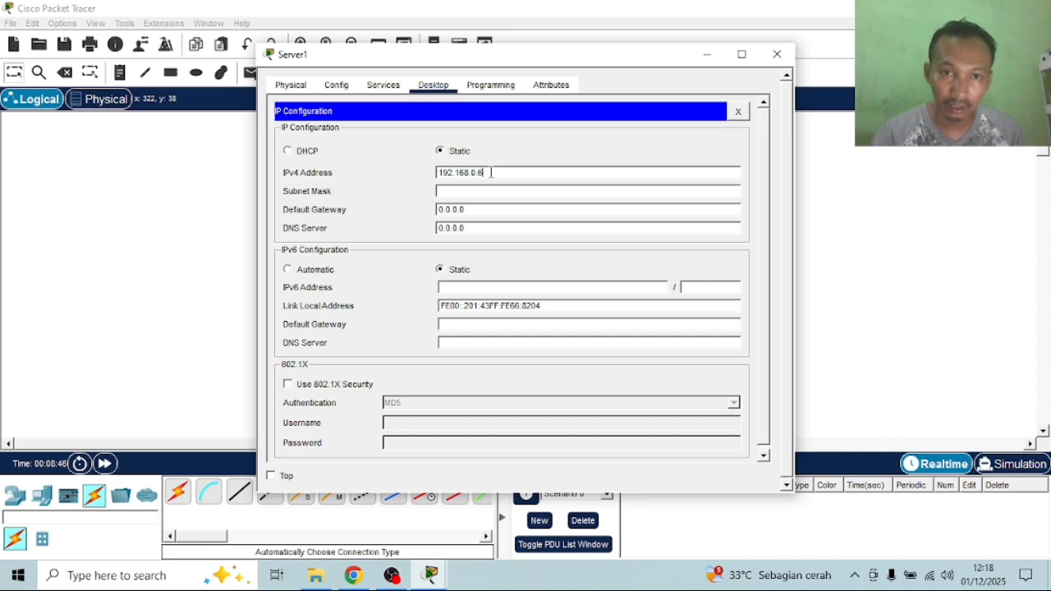
click(493, 190)
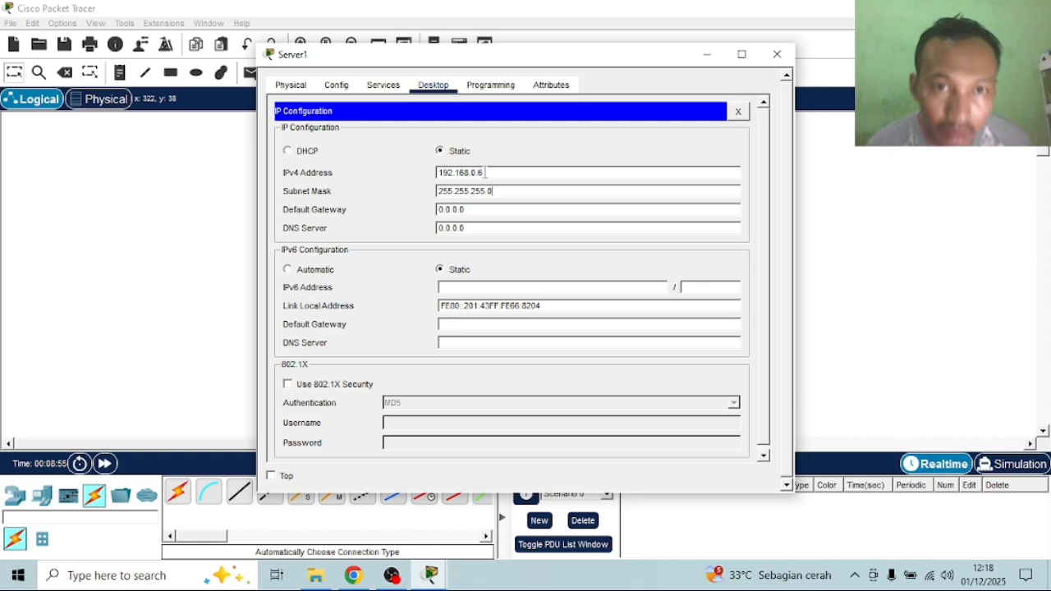
Copy Server1's IPv4 address 192.168.0.6 from its IP configuration
drag(484, 172, 436, 174)
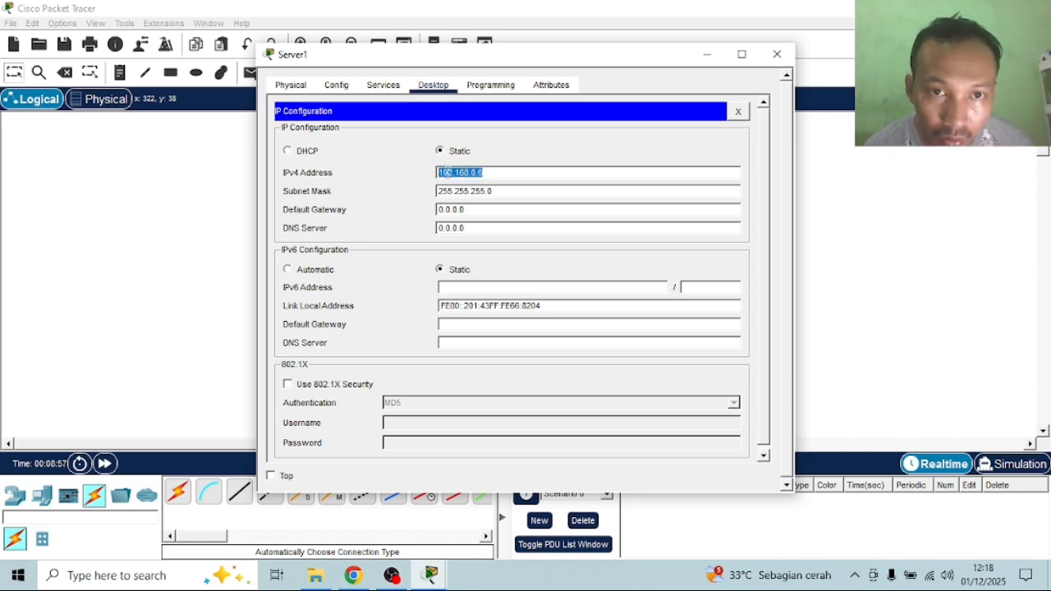
right_click(448, 172)
click(478, 231)
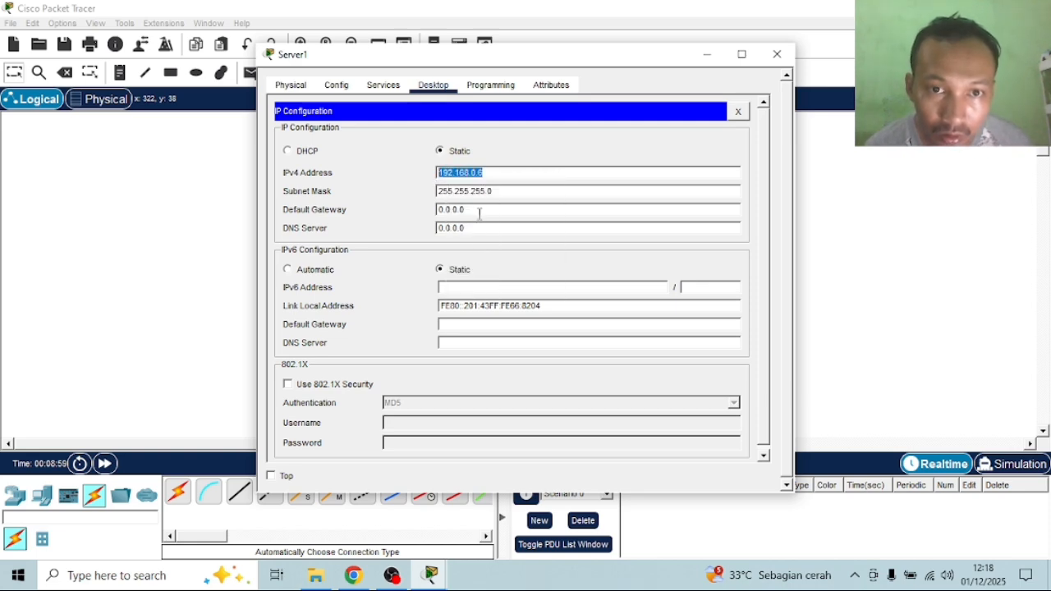
Turn on Server1's DNS service and add an A record mapping komjar.id to 192.168.0.5
click(386, 89)
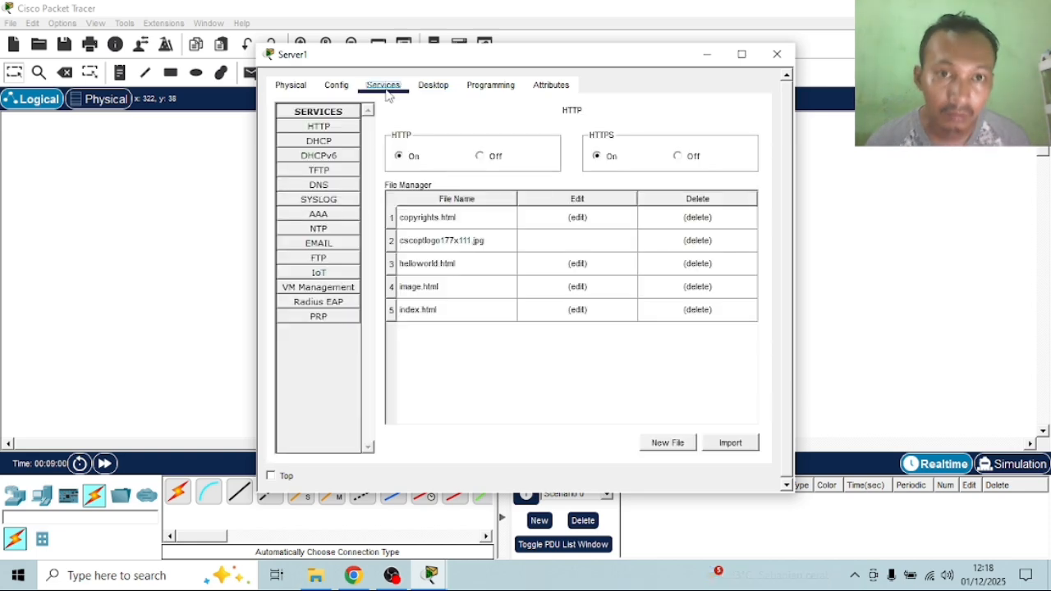
click(319, 186)
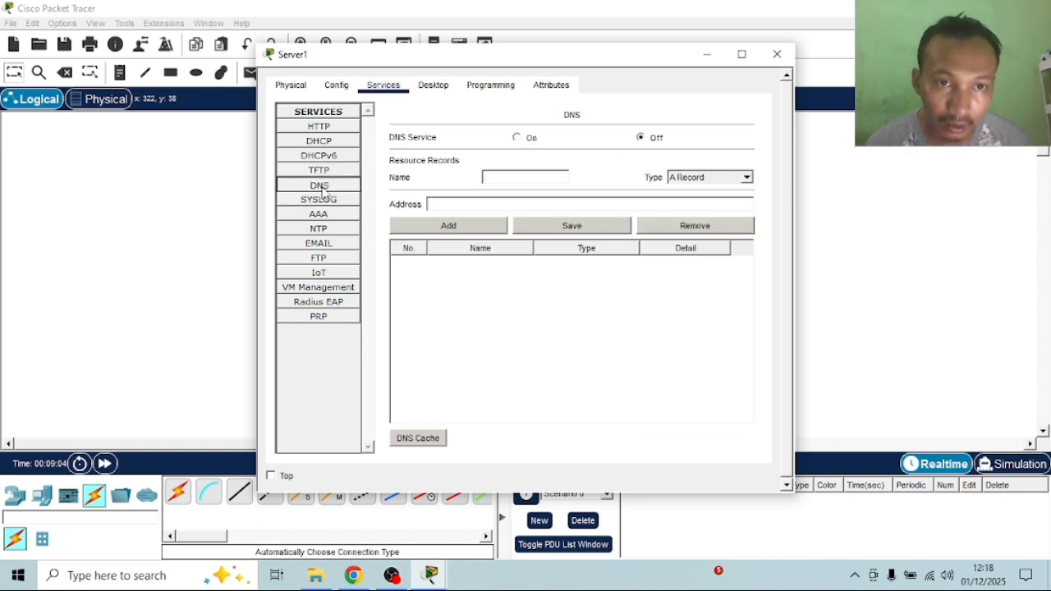
click(521, 141)
click(508, 180)
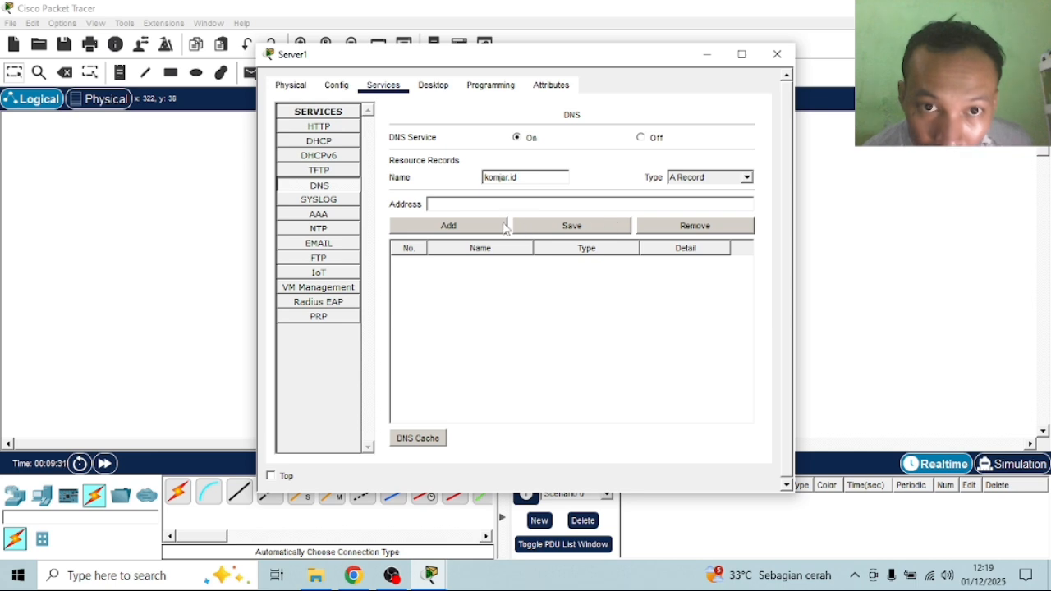
right_click(489, 203)
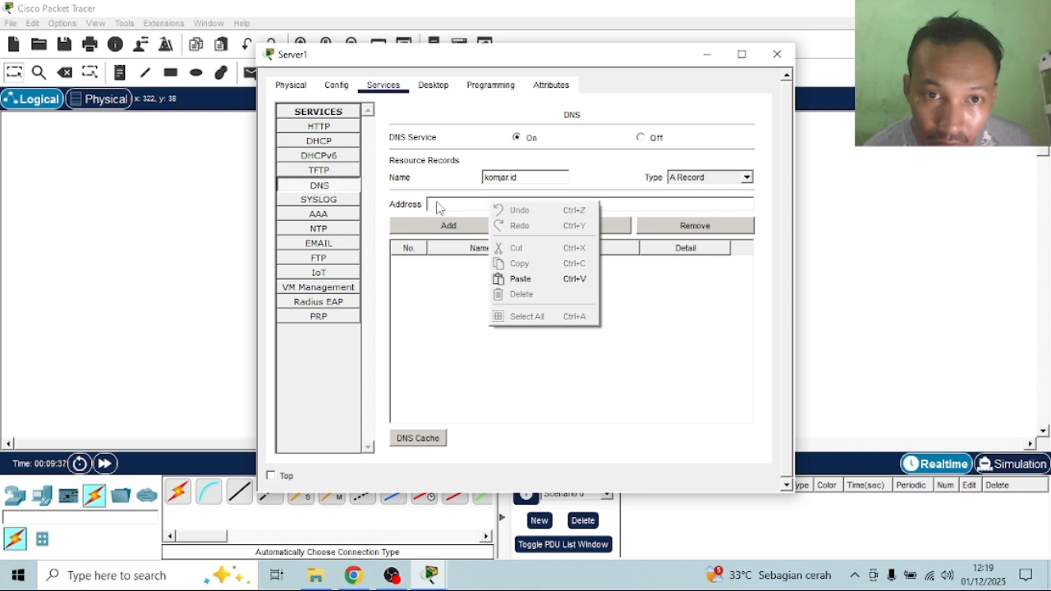
click(522, 278)
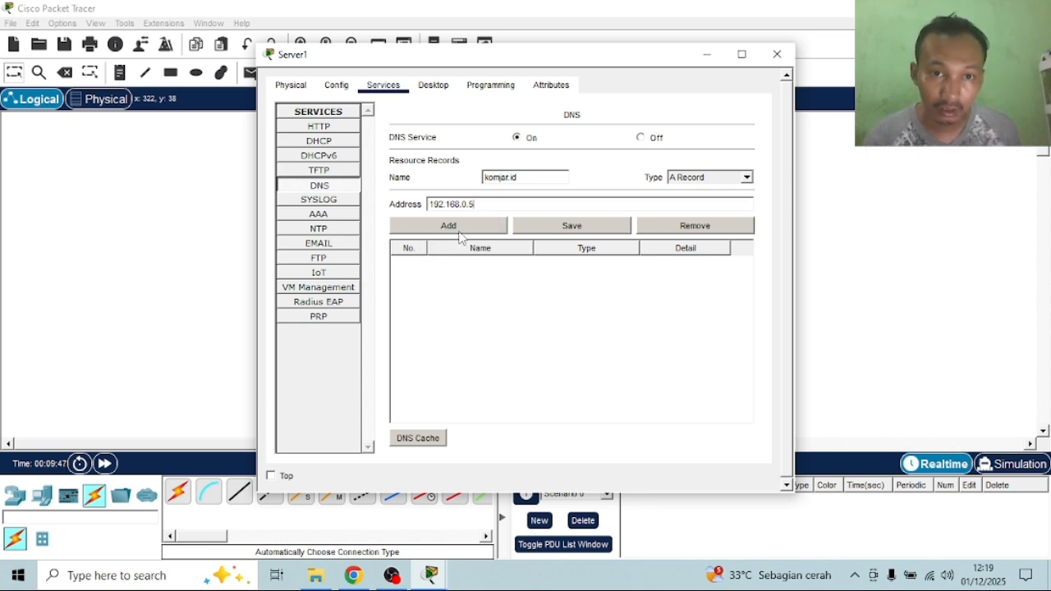
click(460, 230)
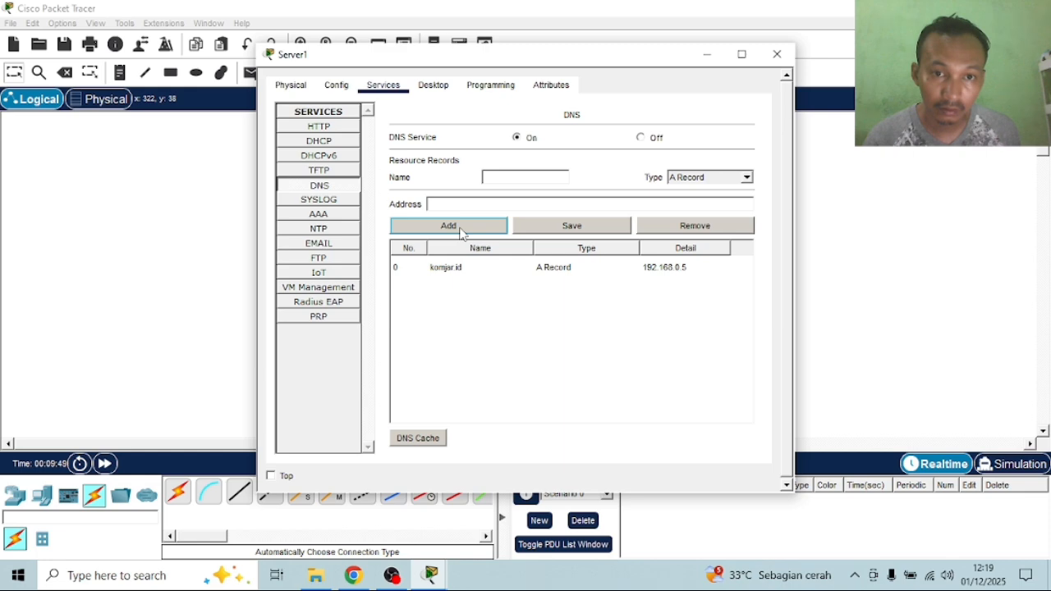
click(776, 55)
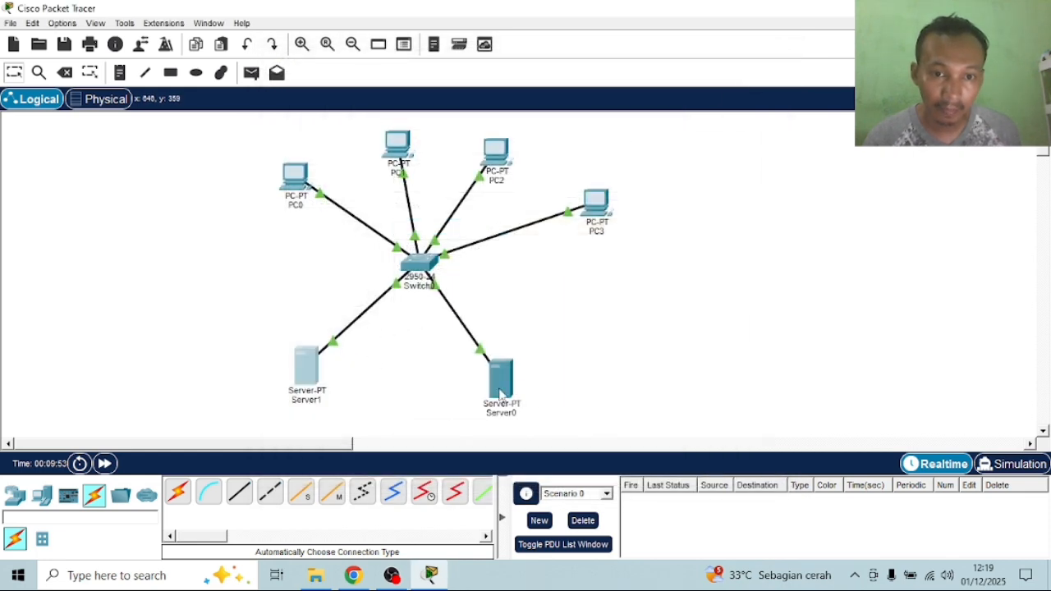
Set PC0's IPv4 DNS server to 192.168.0.6
click(300, 174)
click(321, 144)
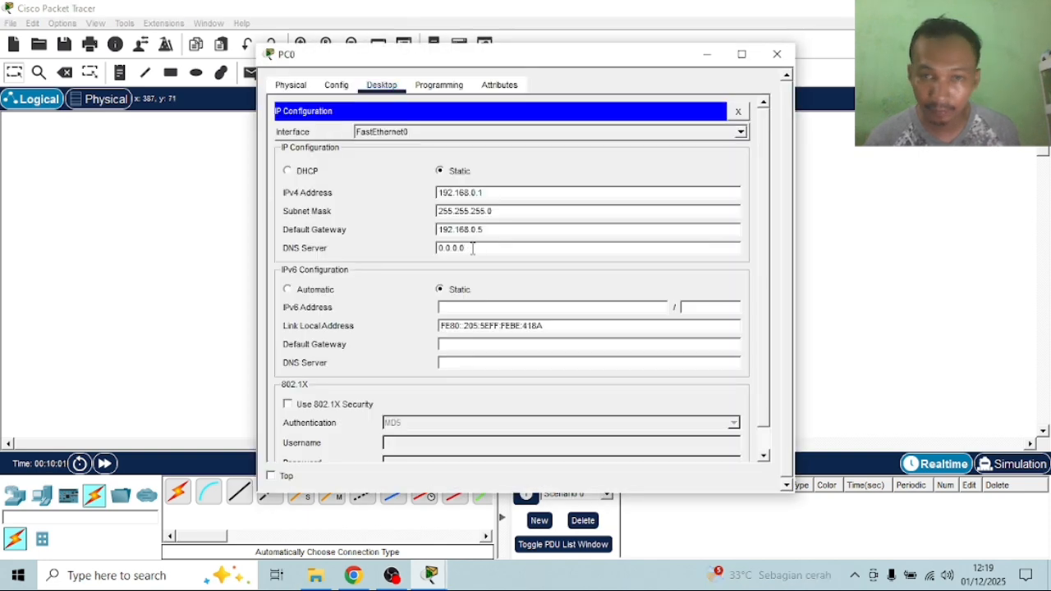
key(BackSpace)
key(BackSpace)
key(BackSpace)
text(192.168.0.6)
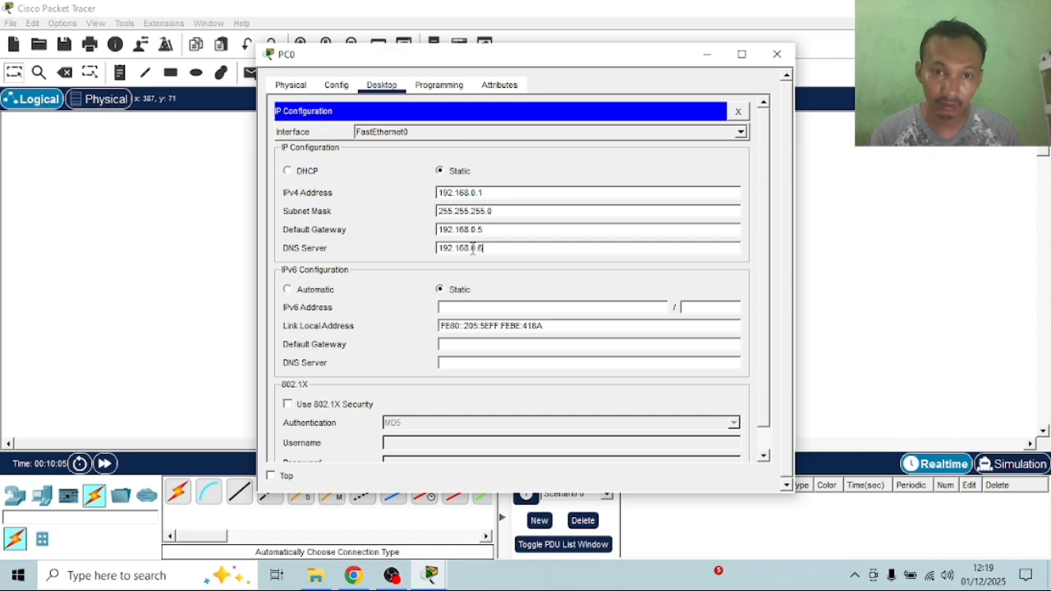
click(777, 53)
Set PC1's IPv4 DNS server to 192.168.0.6
click(395, 156)
click(347, 159)
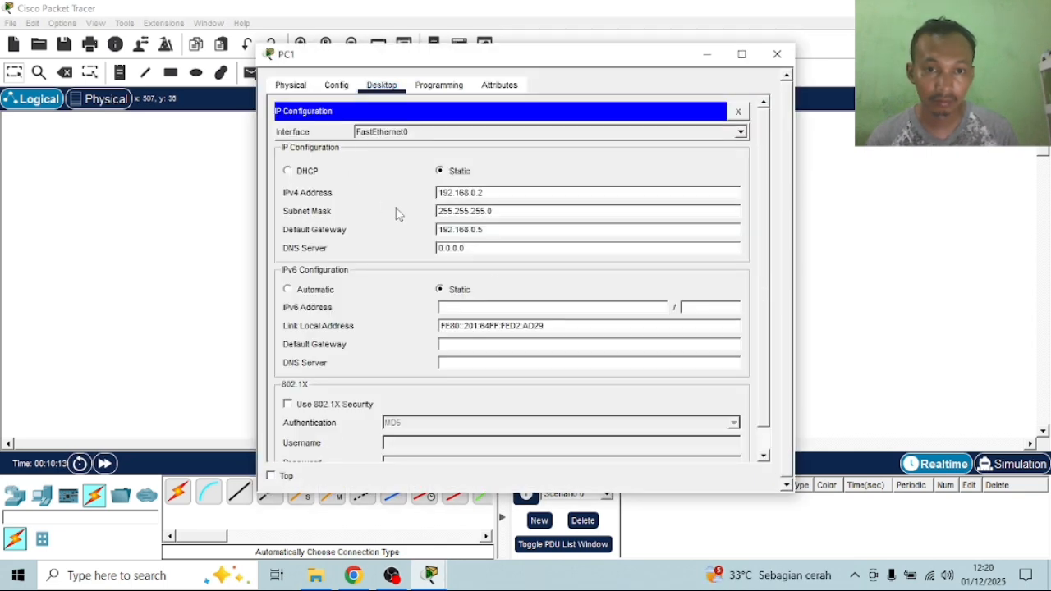
drag(481, 248, 438, 250)
key(BackSpace)
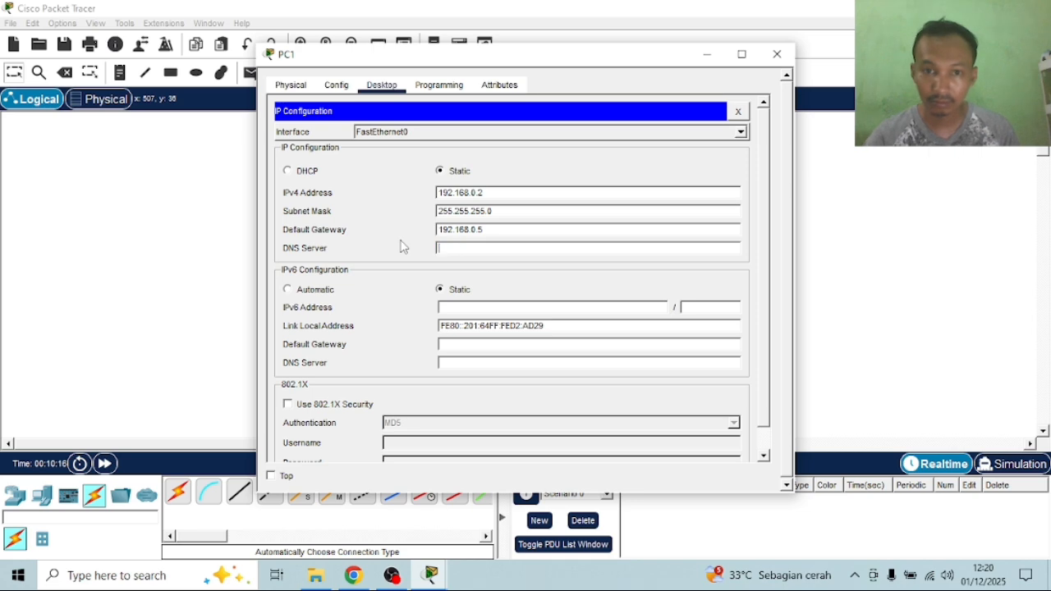
text(192.168.0.6)
click(777, 54)
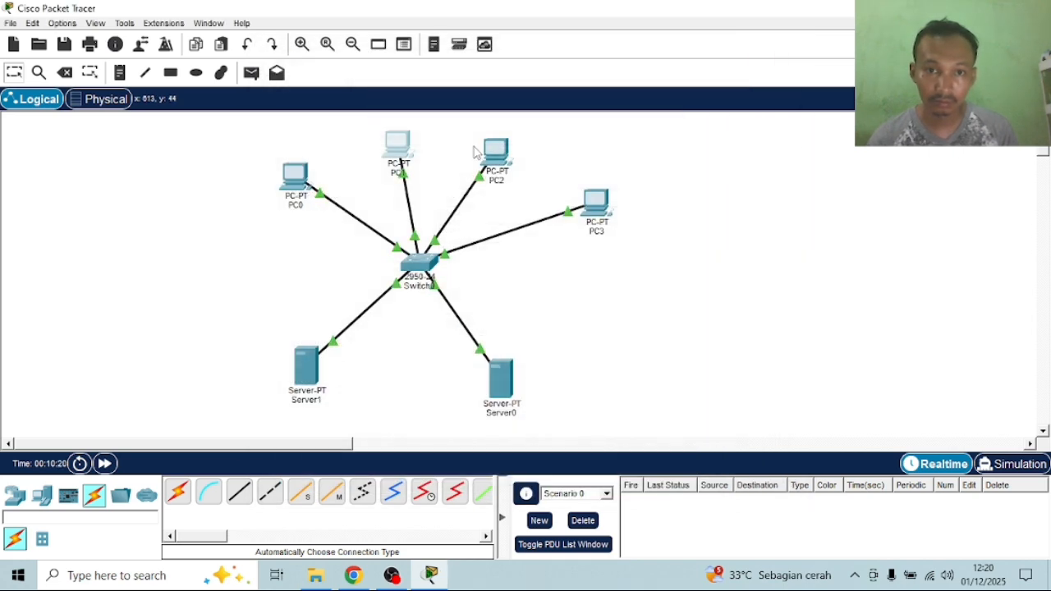
Set PC2's IPv4 DNS server to 192.168.0.6
click(496, 151)
click(319, 178)
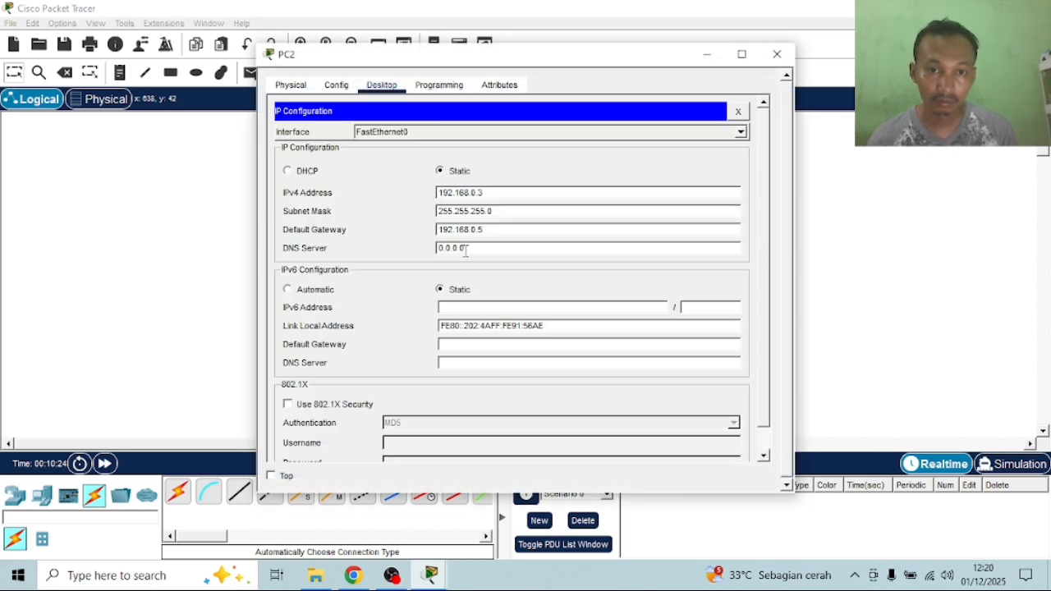
drag(465, 250, 415, 251)
key(BackSpace)
text(192.168.0.6)
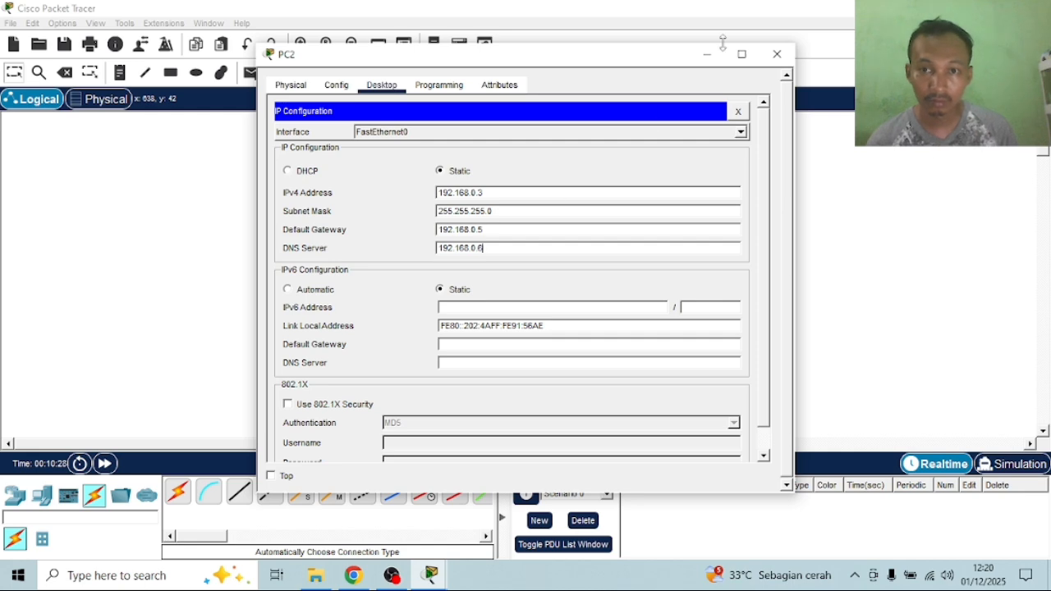
Set PC3's IPv4 DNS server to 192.168.0.6
click(777, 53)
click(596, 204)
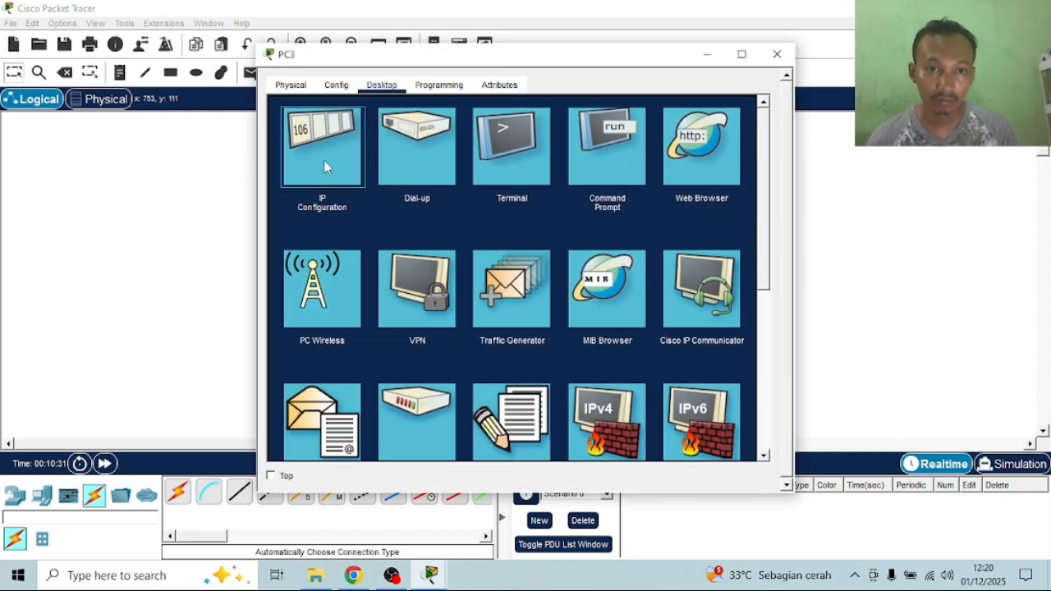
click(323, 160)
drag(470, 248, 432, 254)
key(BackSpace)
text(192.168.0.6)
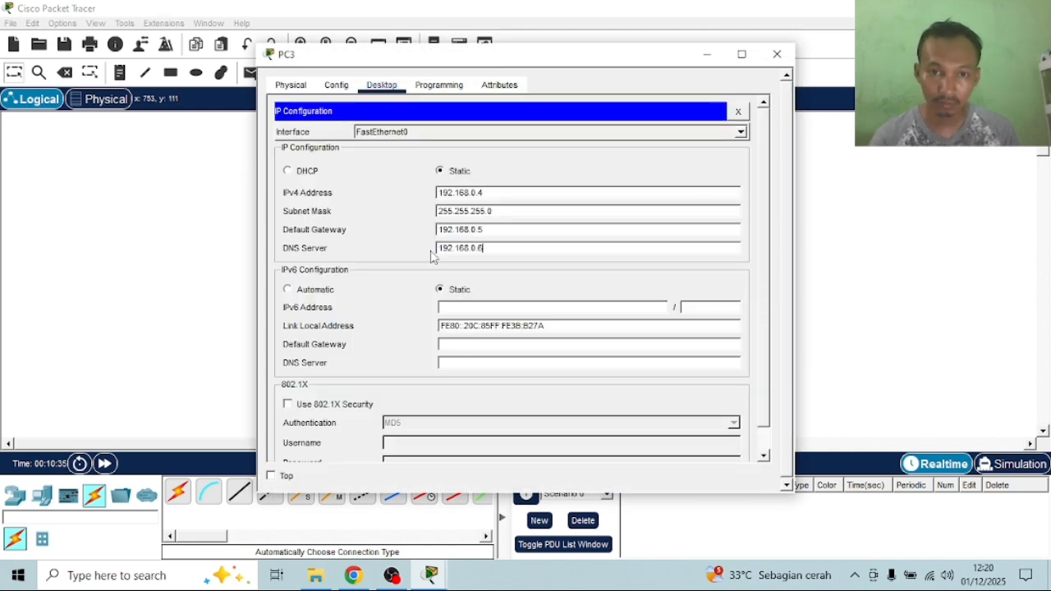
click(776, 53)
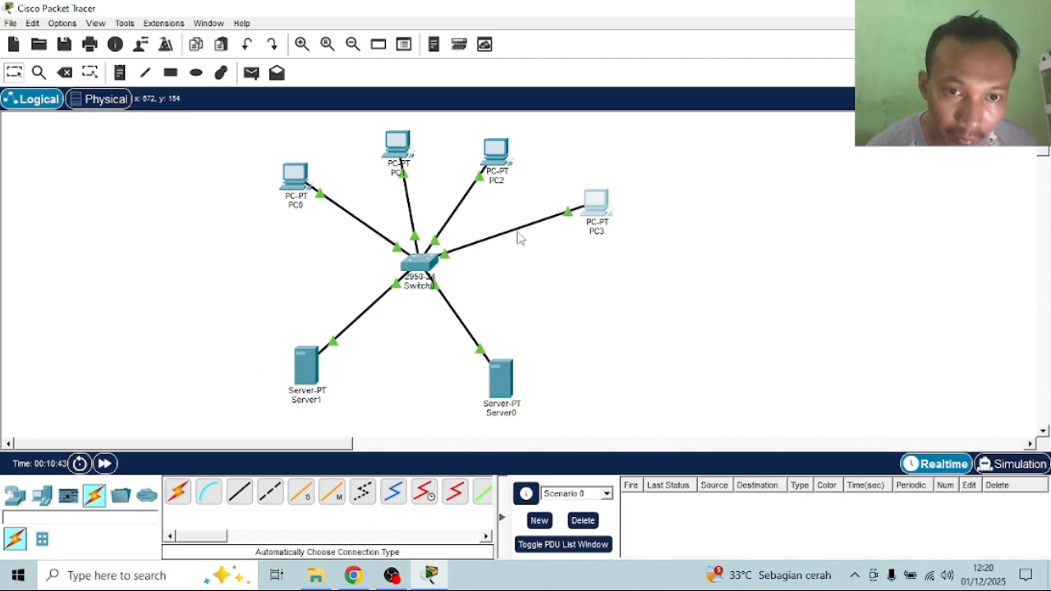
Test the domain name by loading komjar.id in PC0's web browser
mouse_move(302, 404)
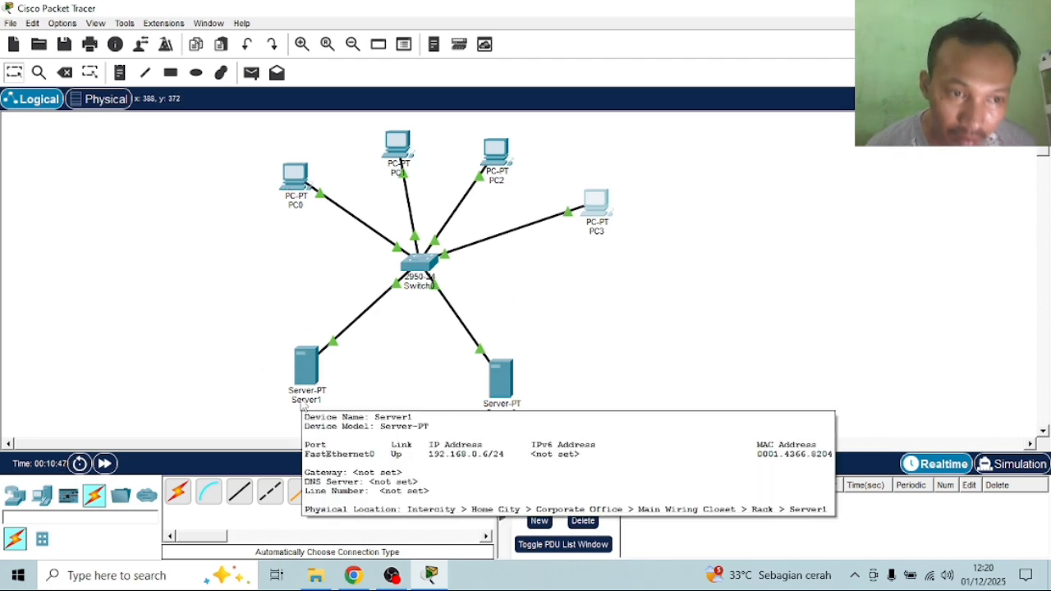
click(355, 577)
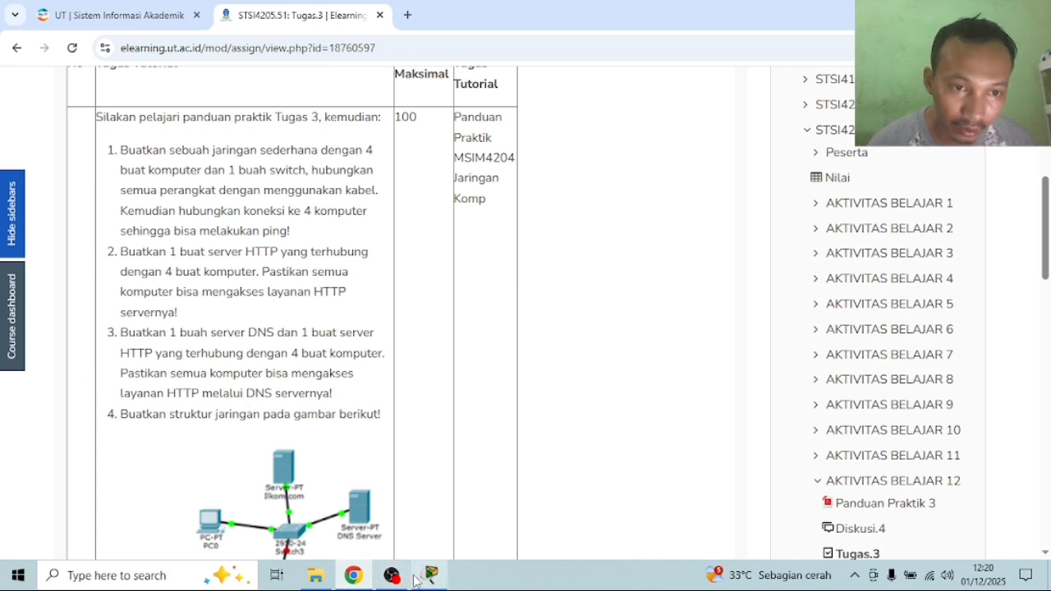
click(433, 578)
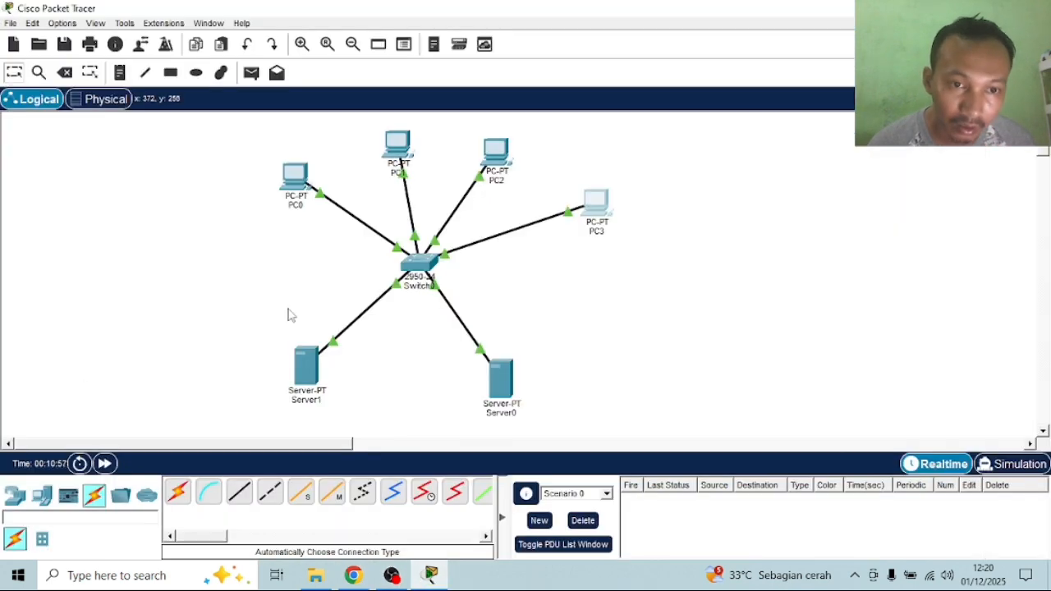
click(299, 171)
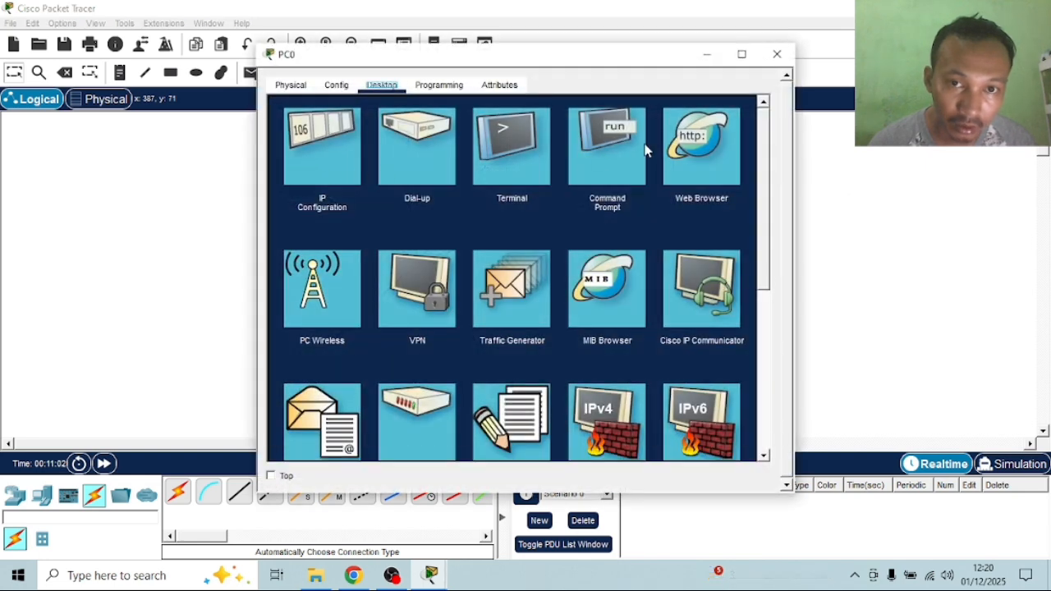
click(688, 151)
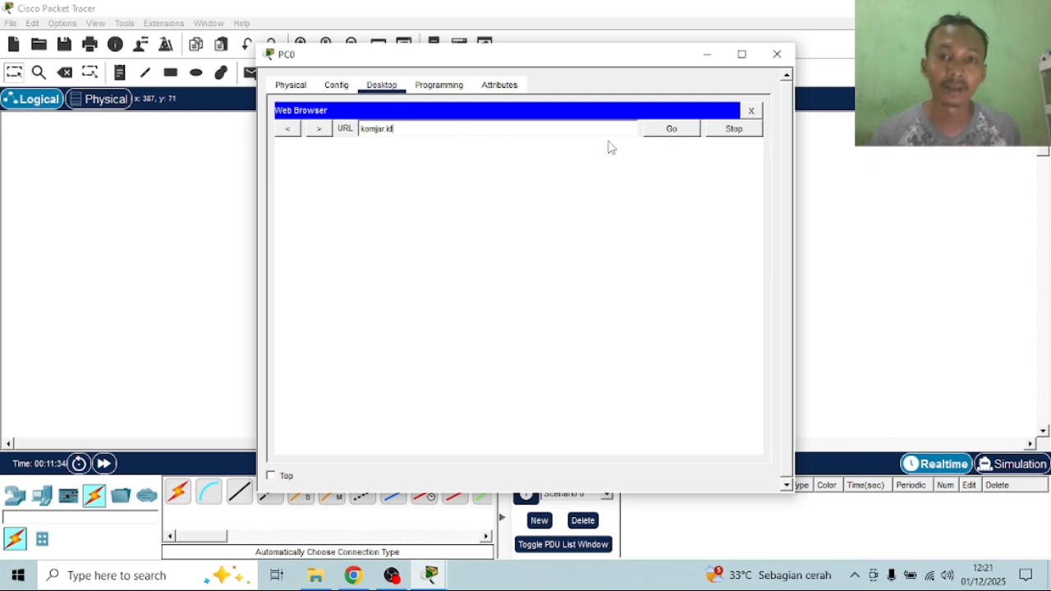
click(691, 136)
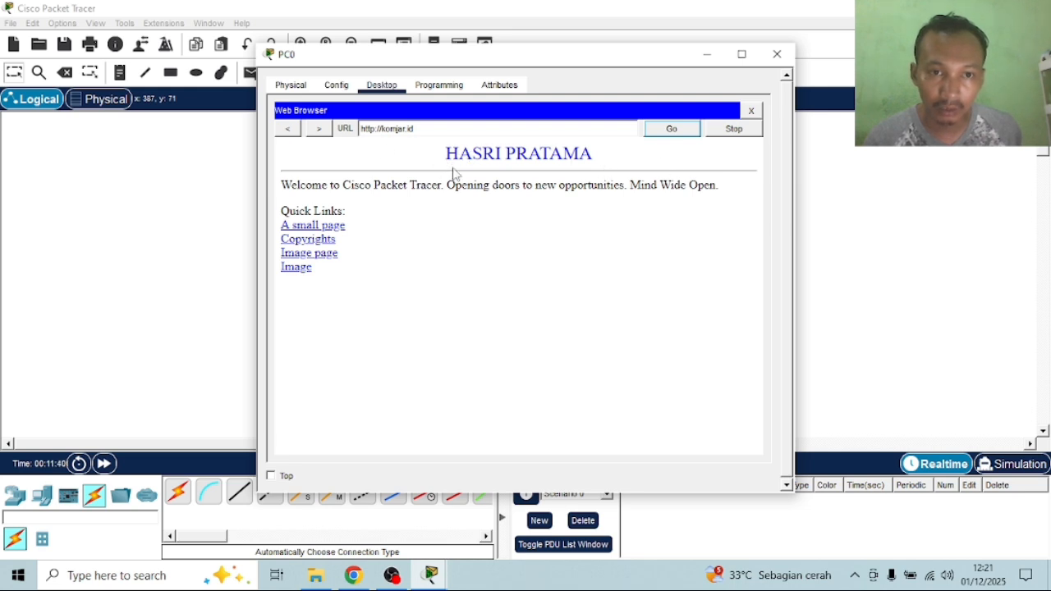
click(777, 55)
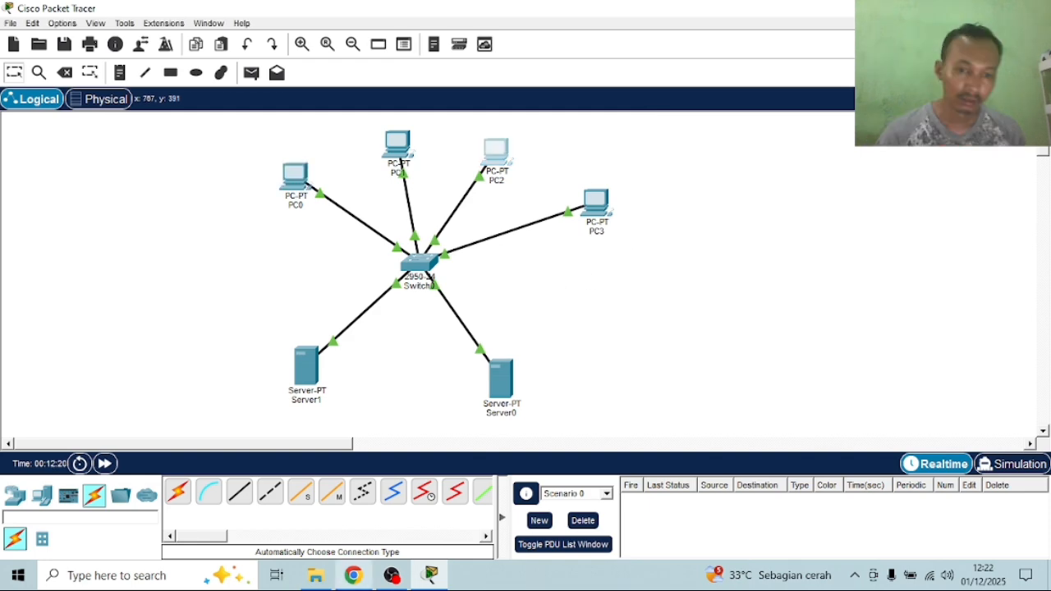
Switch to Chrome and review the assignment's task 4 network diagram and the ping and web access instructions below it
click(353, 574)
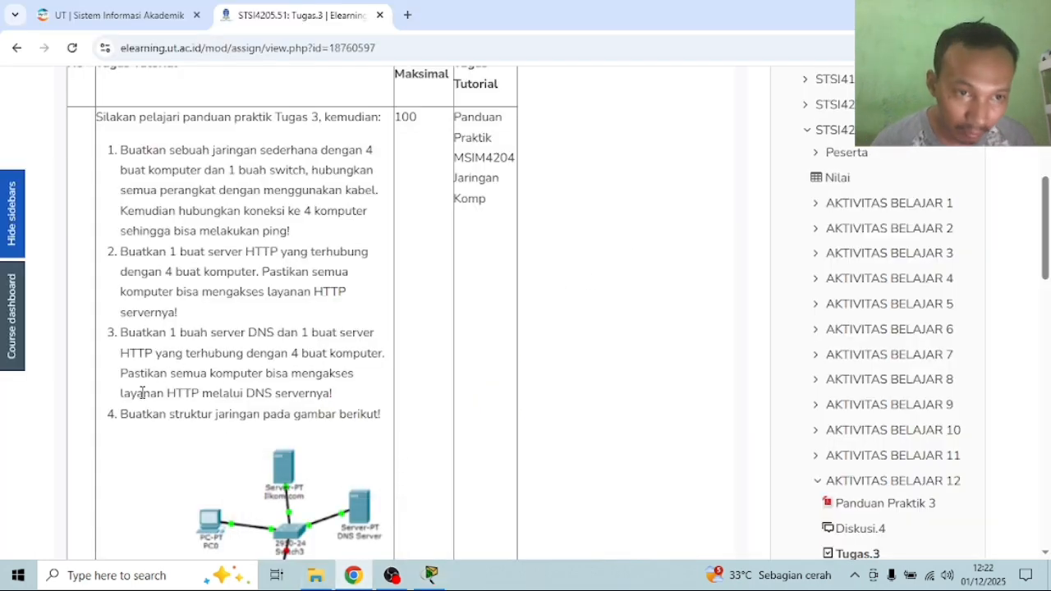
scroll(142, 392, down, 1)
scroll(142, 392, down, 2)
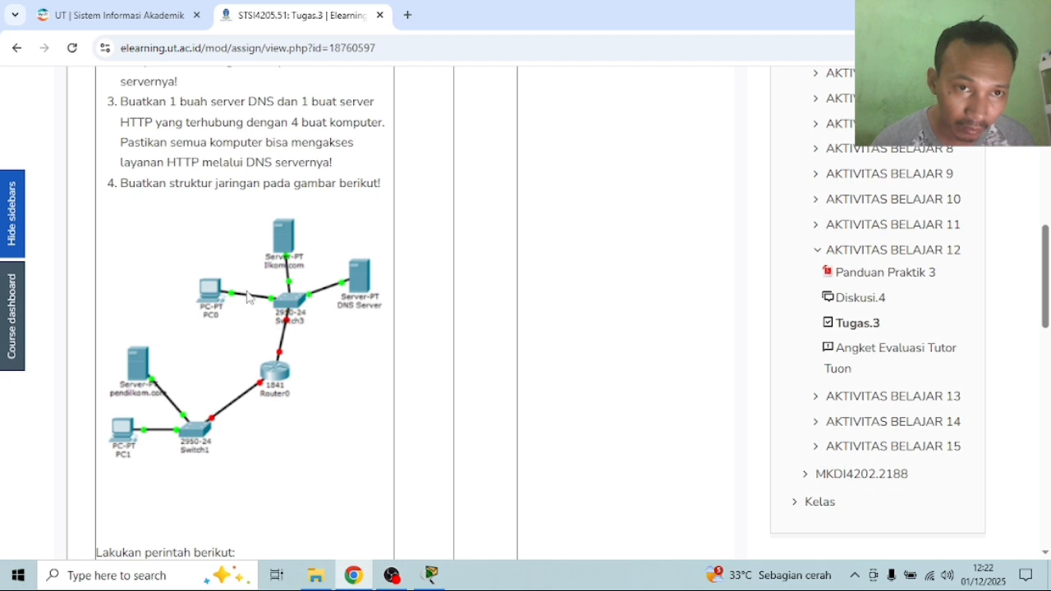
scroll(297, 292, down, 2)
scroll(296, 328, down, 1)
scroll(296, 328, down, 1)
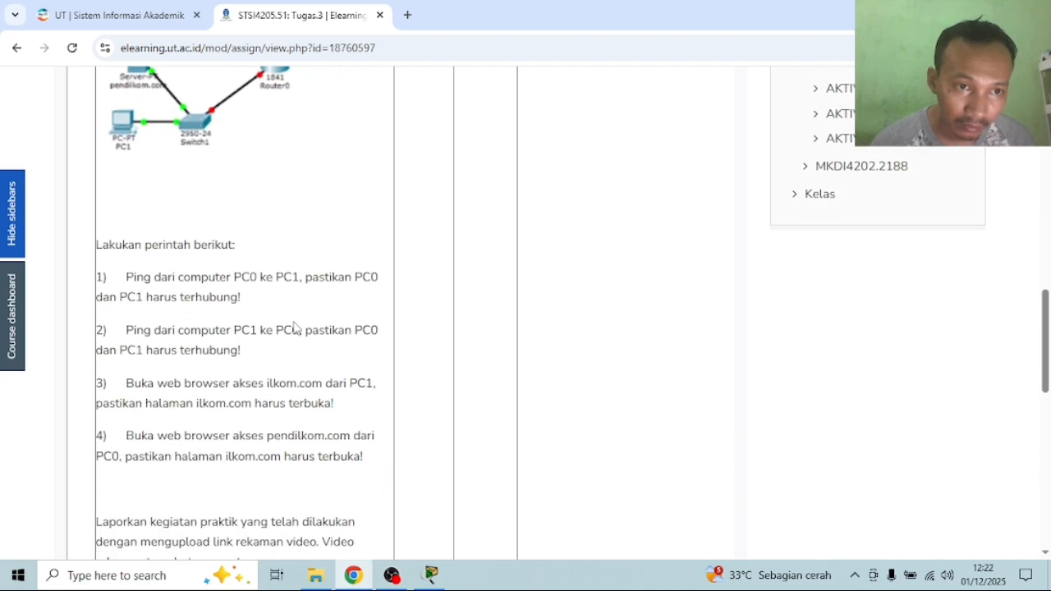
scroll(294, 322, up, 4)
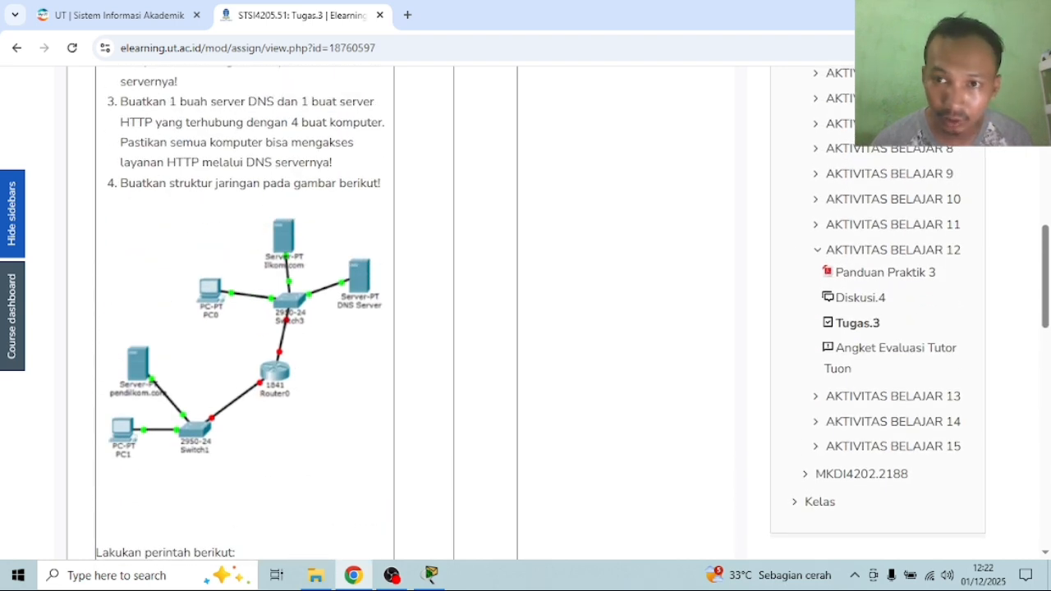
Return to Cisco Packet Tracer and delete all the PCs, servers and the switch from the workspace
click(397, 578)
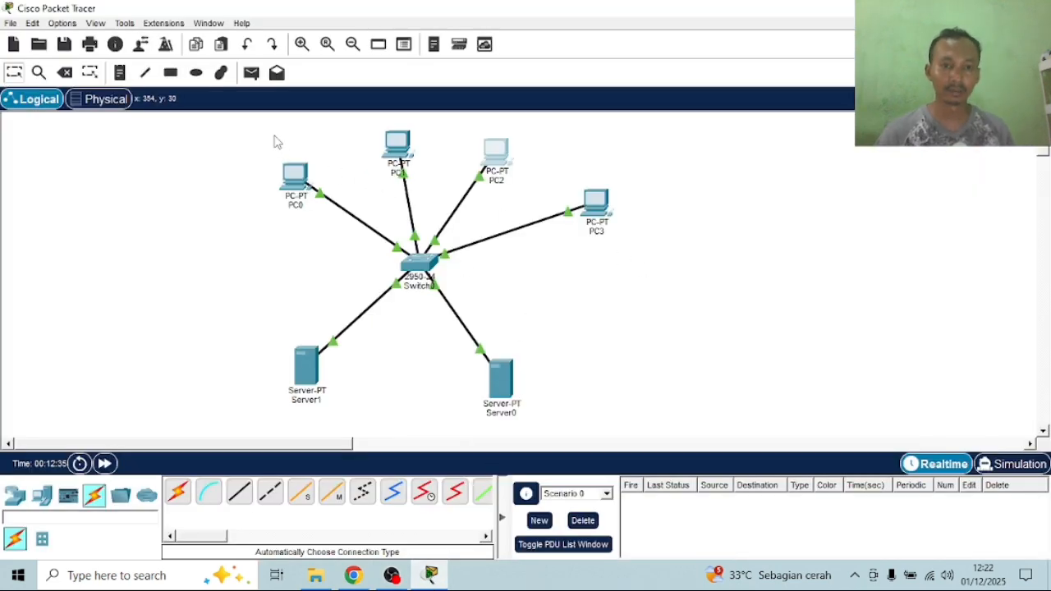
drag(271, 133, 673, 430)
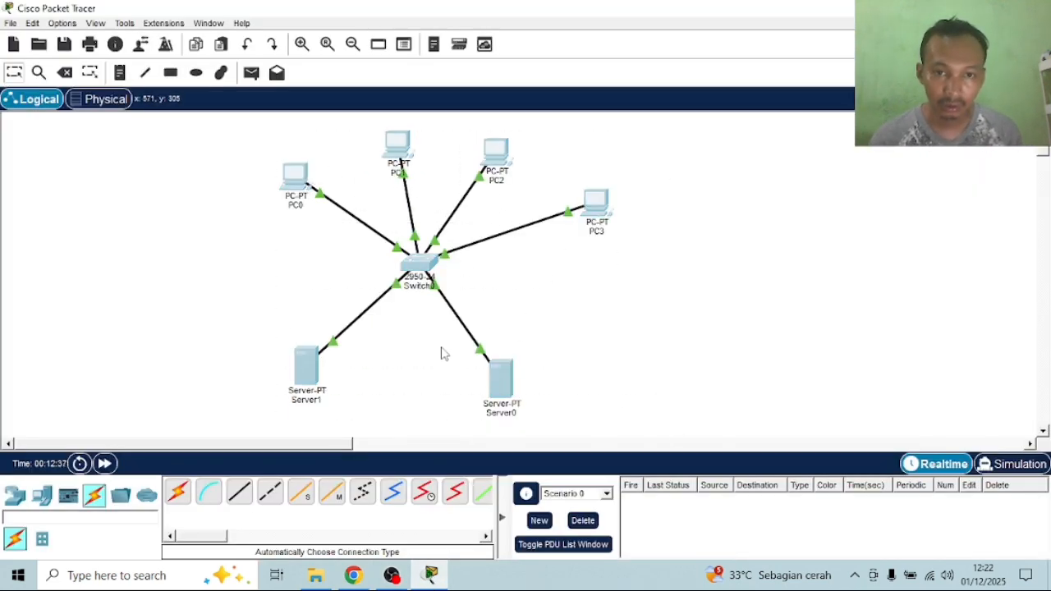
click(65, 72)
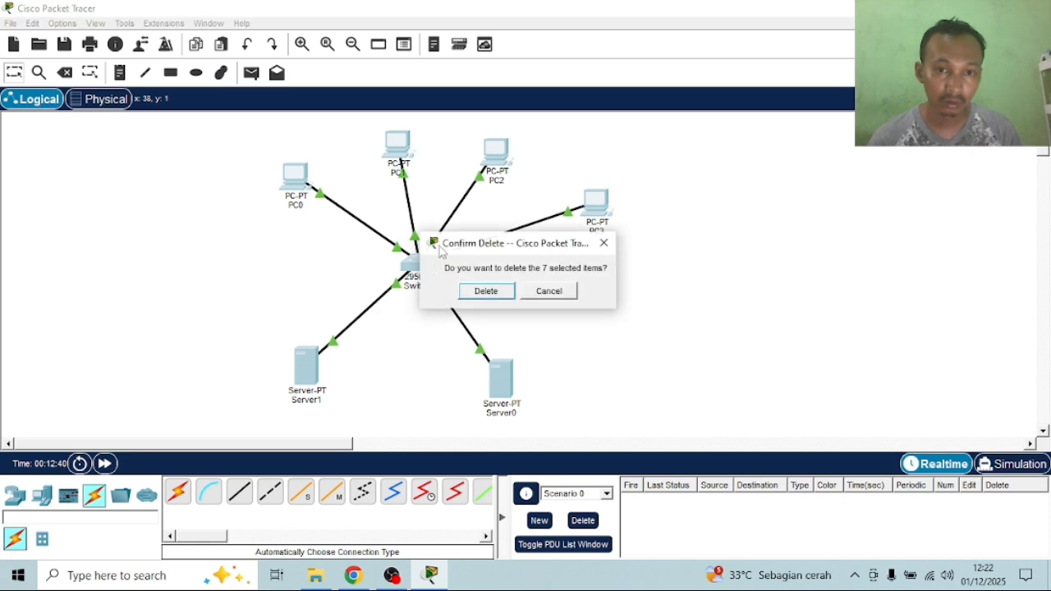
click(485, 292)
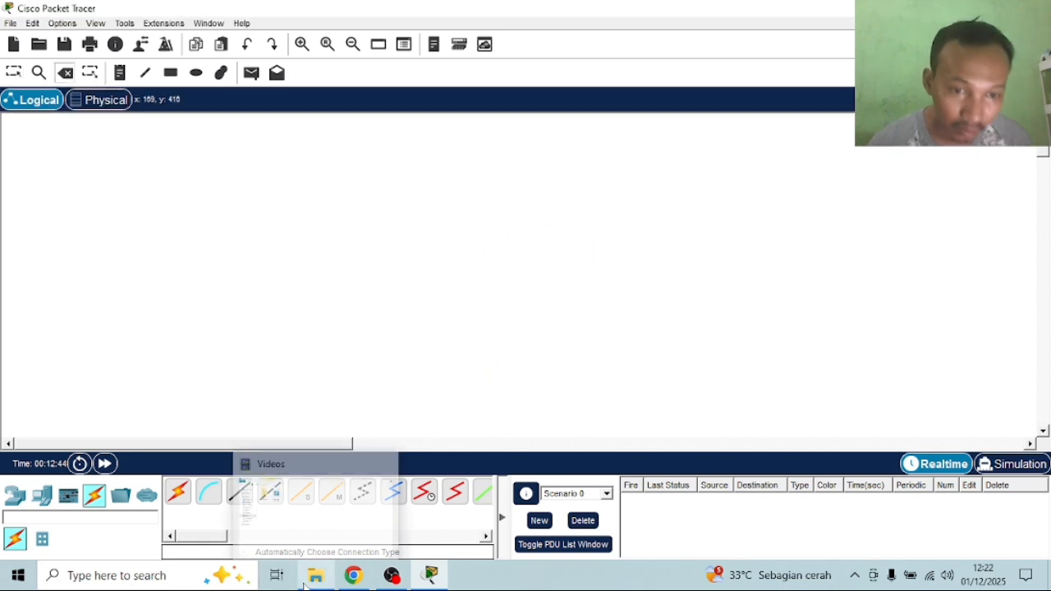
Check the assignment diagram again and place a 4331 router near the middle of the empty workspace
click(353, 574)
click(430, 575)
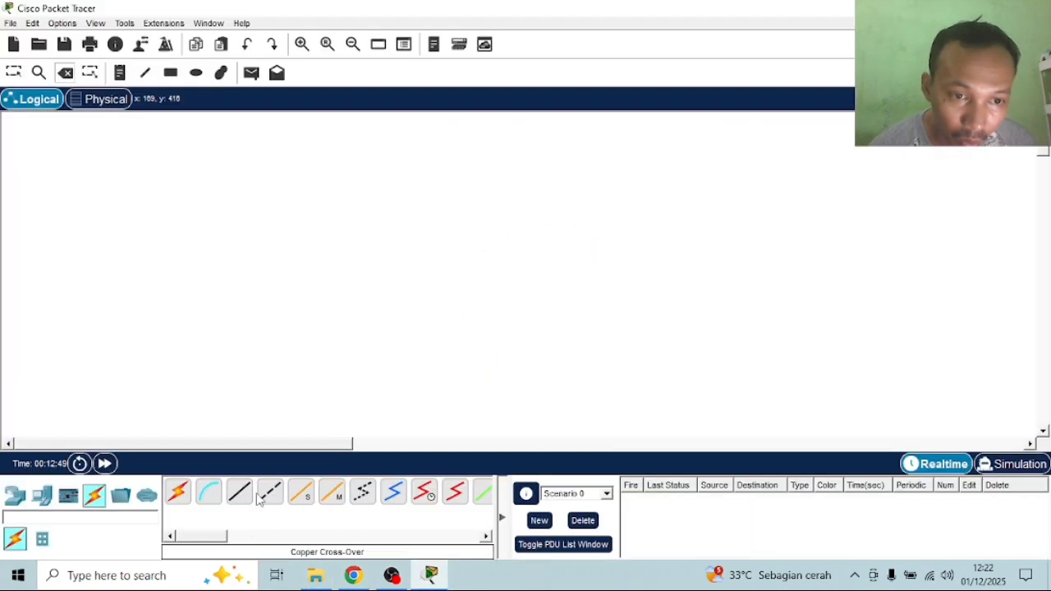
click(13, 497)
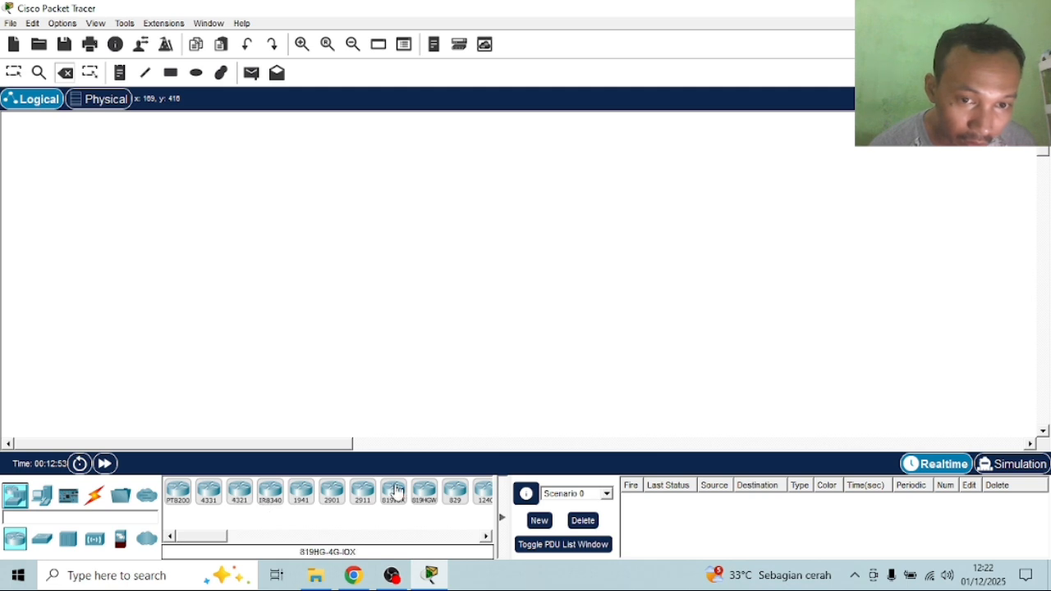
click(208, 491)
click(494, 303)
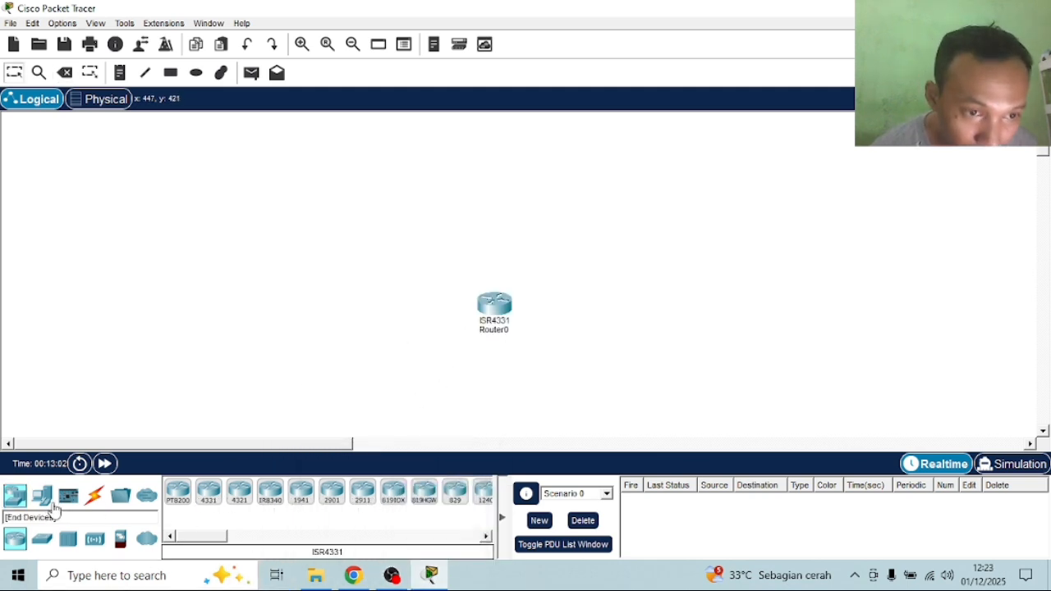
Place two 2950-24 switches, one below and left of the router and one above and right of it
click(42, 539)
click(229, 496)
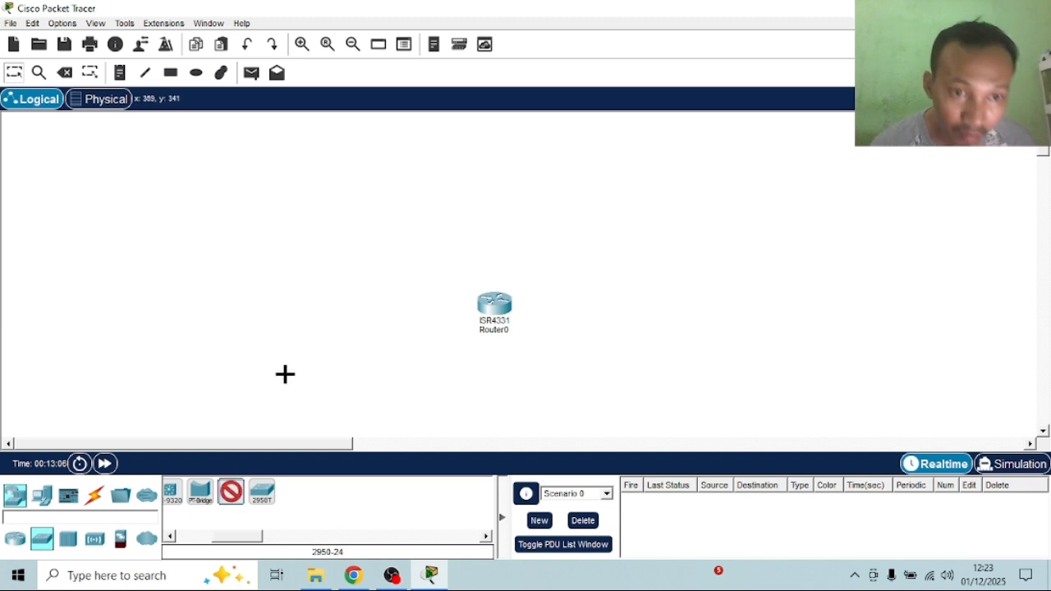
click(360, 366)
click(232, 495)
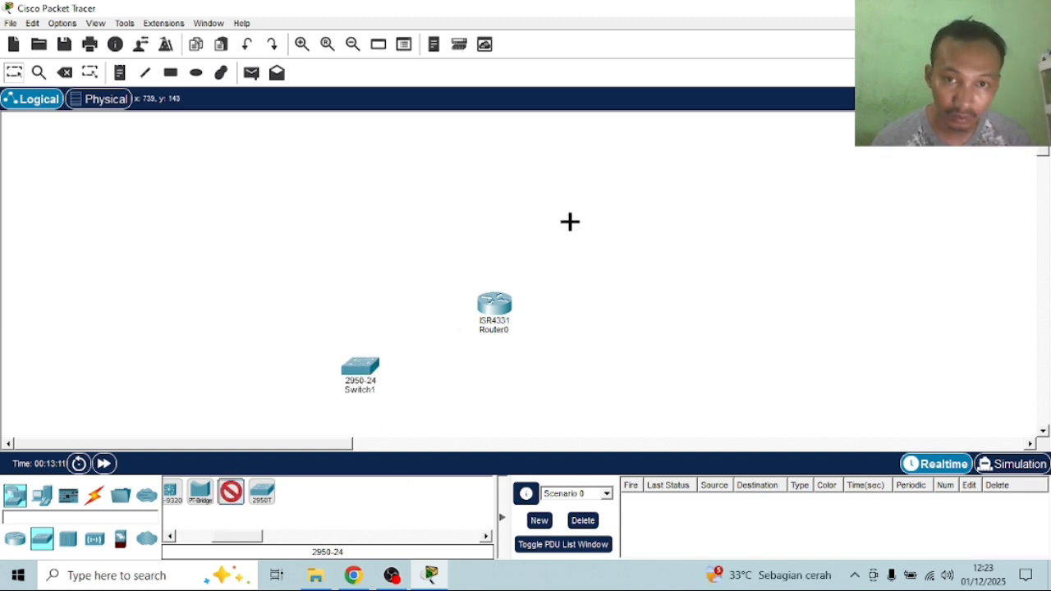
click(569, 222)
drag(502, 308, 496, 310)
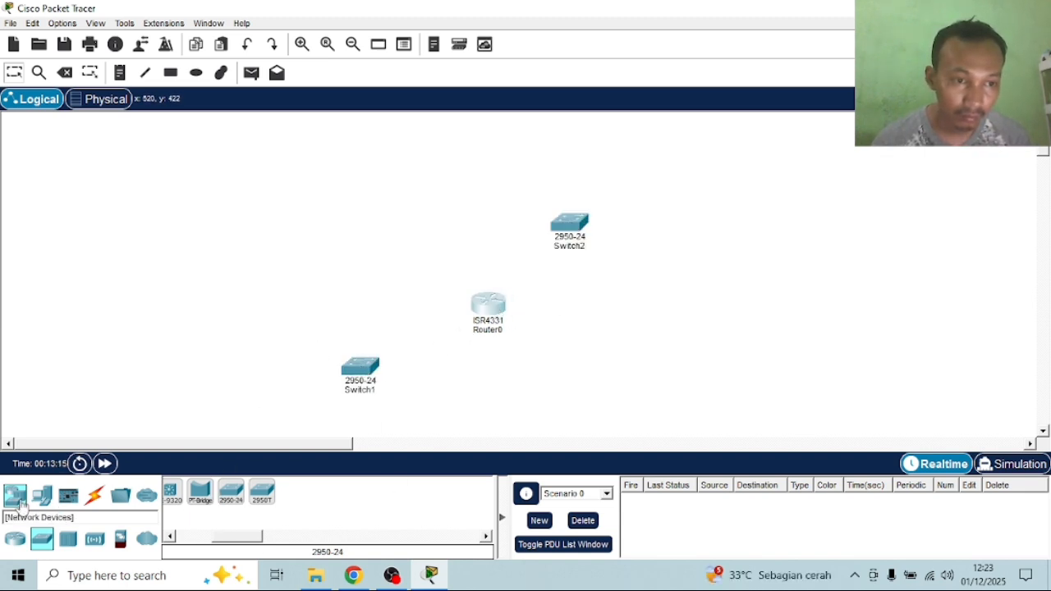
Add a PC and a server above Switch2, and shift the router and Switch2 down to make room
click(42, 495)
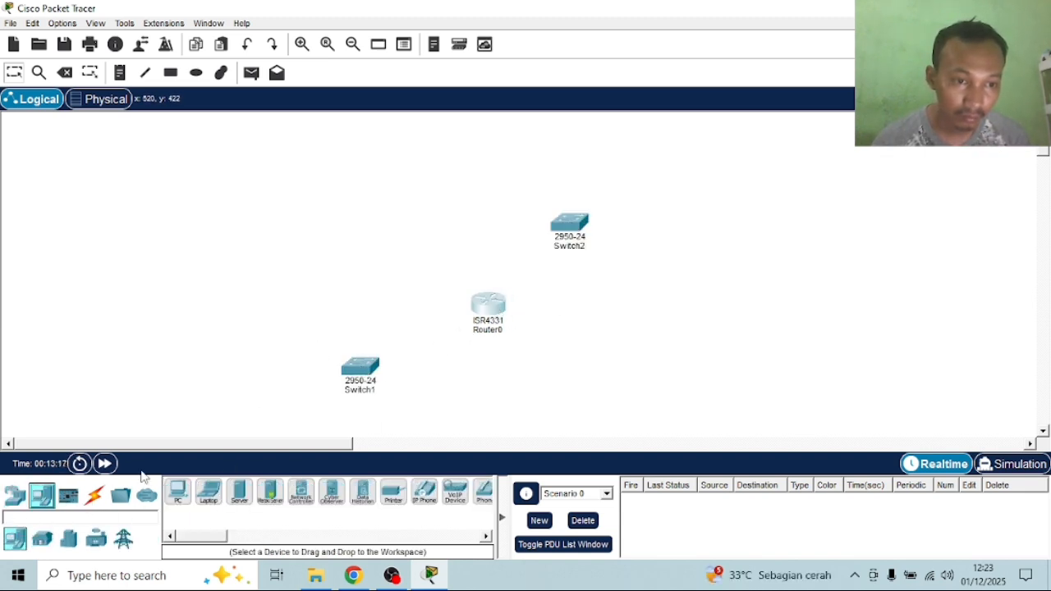
click(178, 491)
click(460, 171)
click(239, 491)
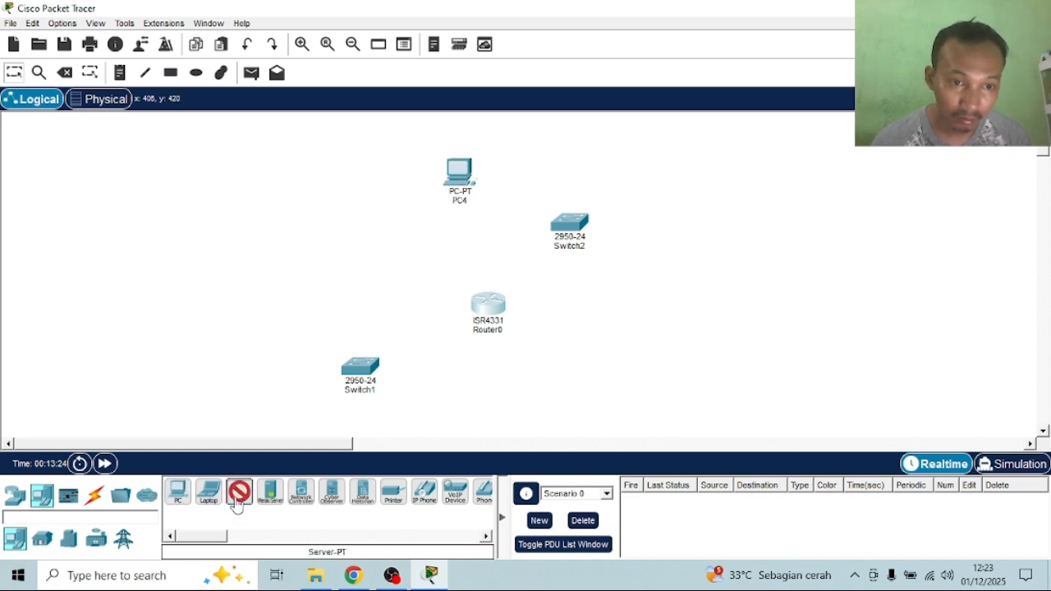
click(578, 141)
drag(490, 310, 485, 341)
drag(585, 242, 569, 272)
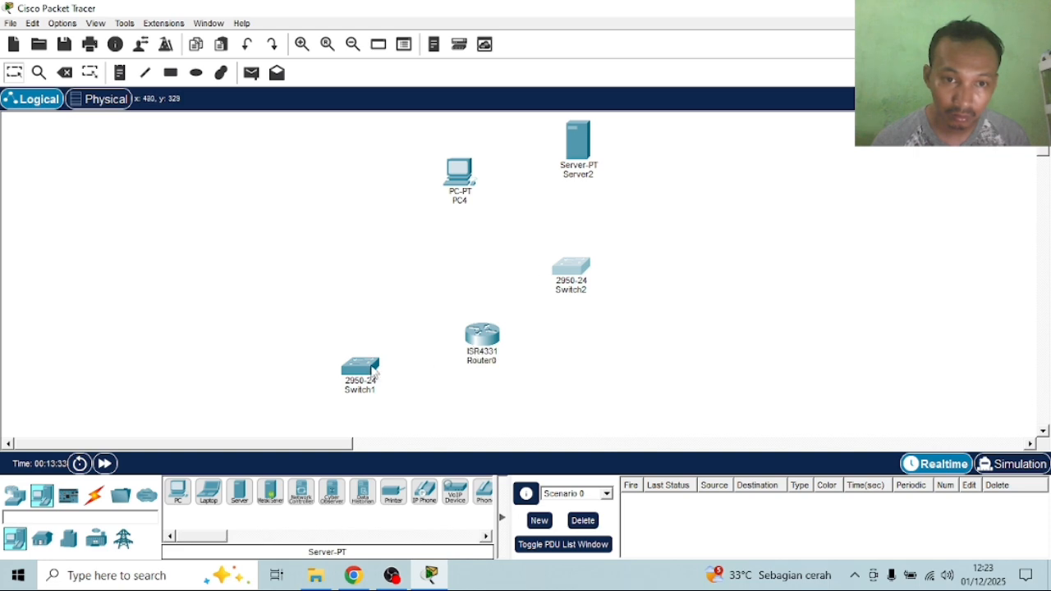
Place a second server above and right of Switch2 and compare the layout with the assignment diagram in Chrome
click(239, 491)
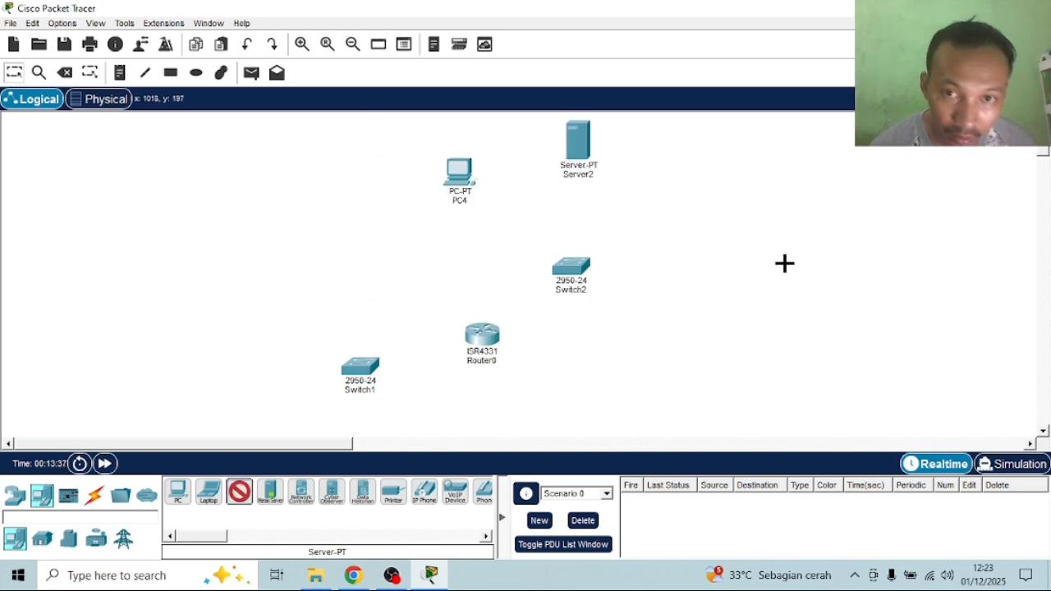
click(698, 177)
click(354, 575)
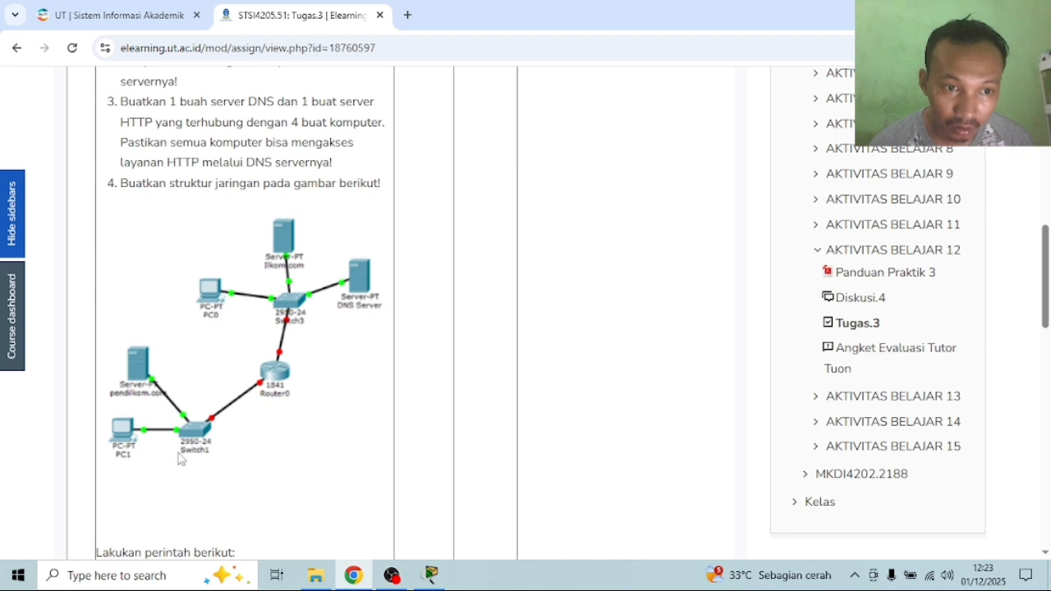
click(430, 575)
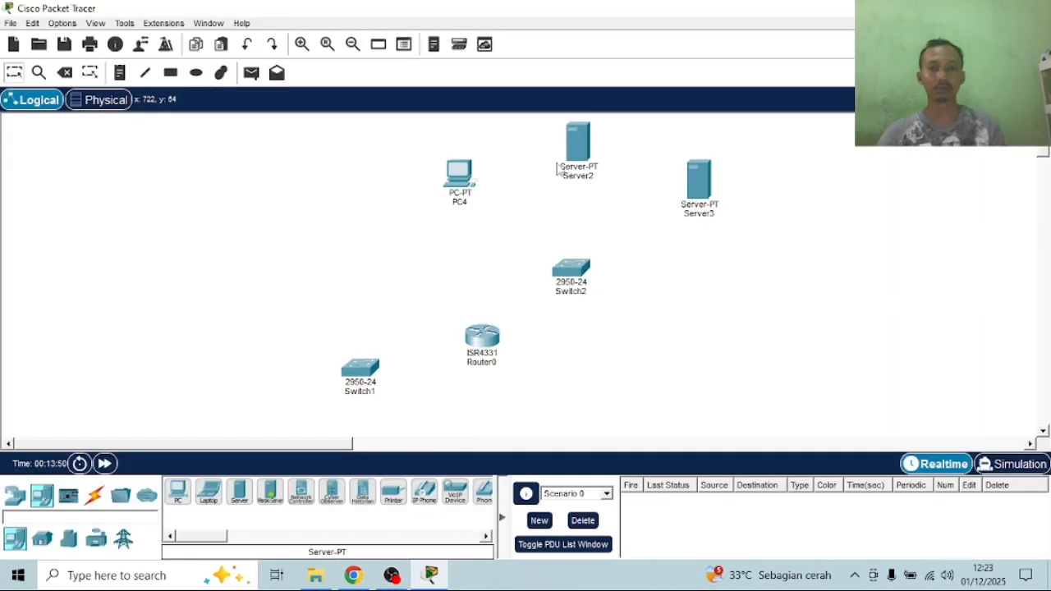
Add a PC to the left of Switch1 and a server above that PC
click(185, 492)
click(194, 373)
click(239, 493)
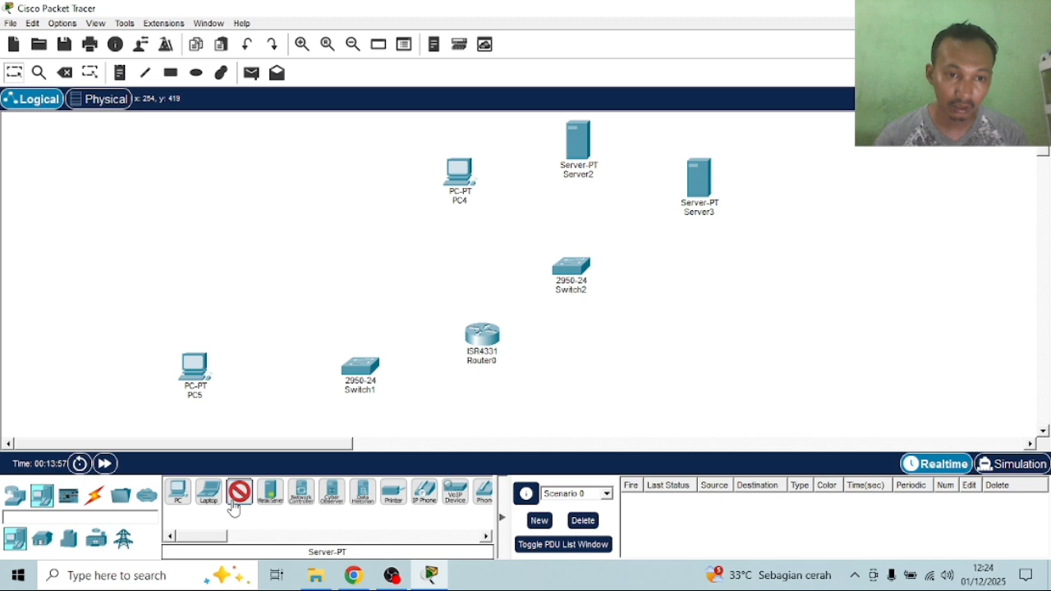
click(233, 262)
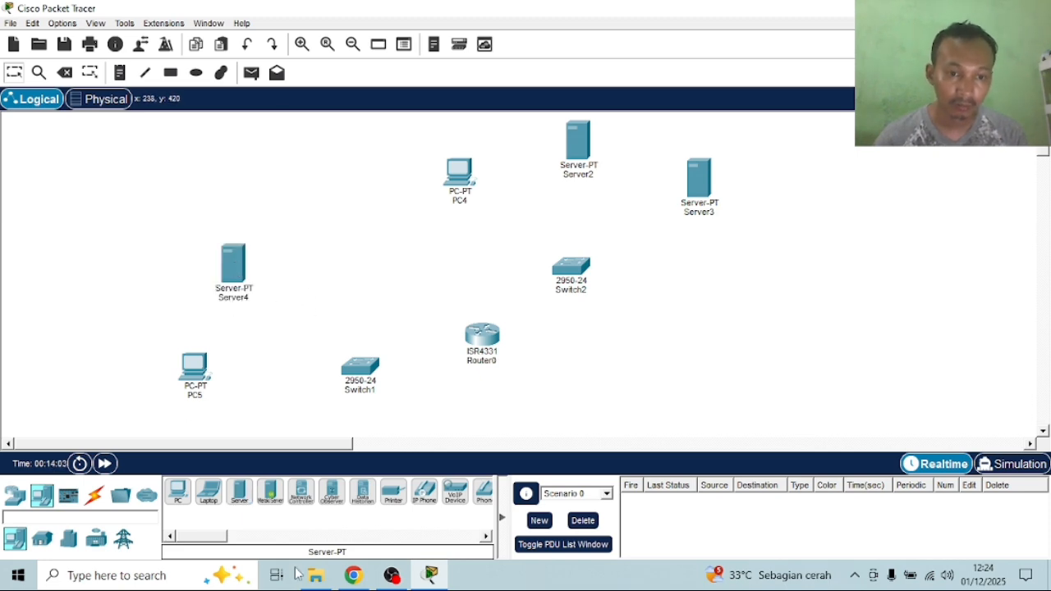
Check the device names in the Chrome assignment diagram, and rename the server directly above Switch2 in Packet Tracer as ilkom.com
click(353, 575)
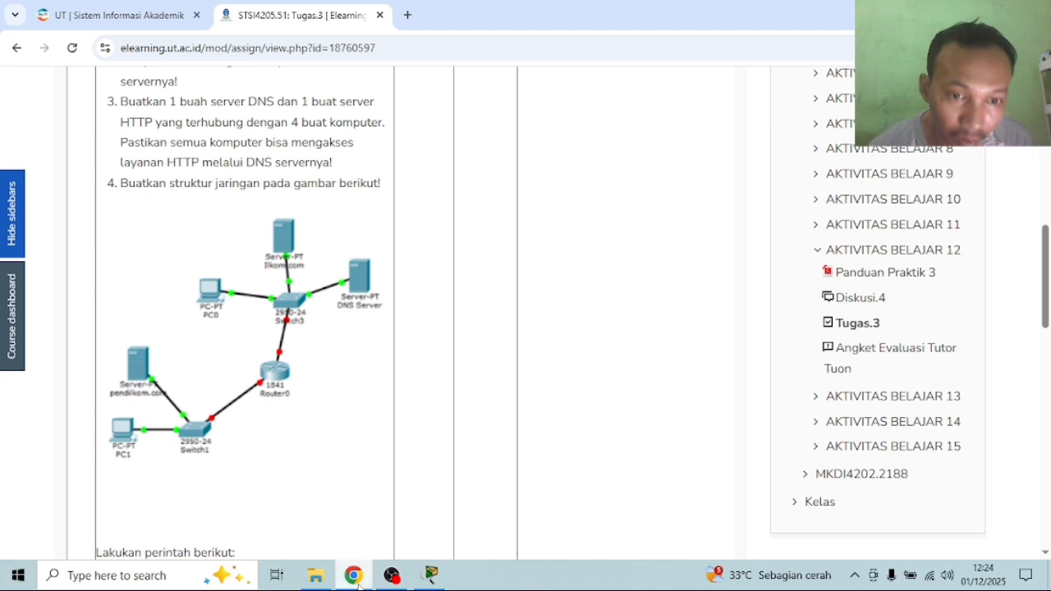
click(450, 528)
click(578, 174)
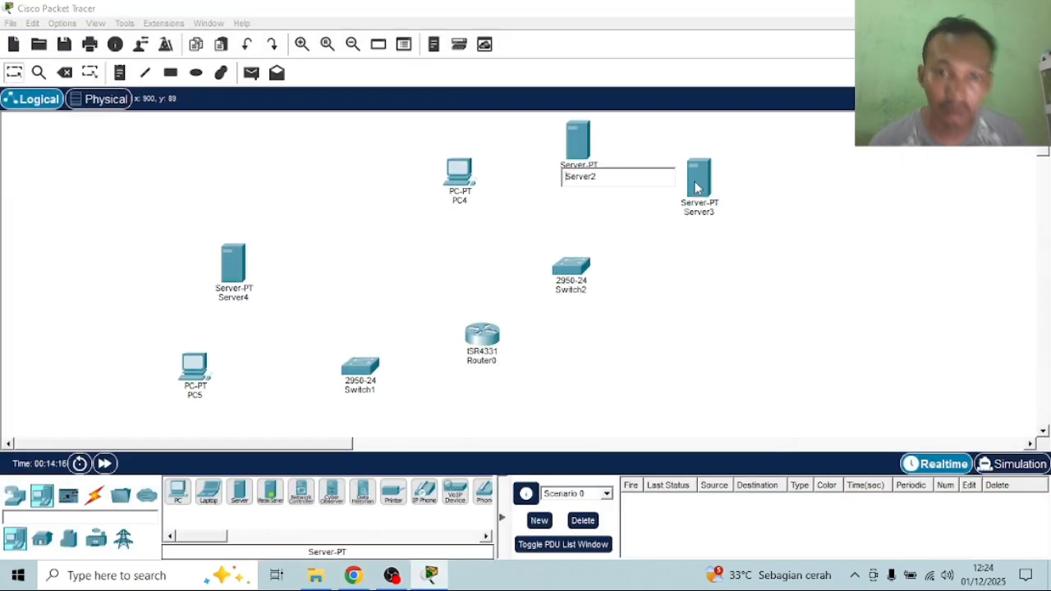
key(BackSpace)
key(BackSpace)
key(BackSpace)
key(BackSpace)
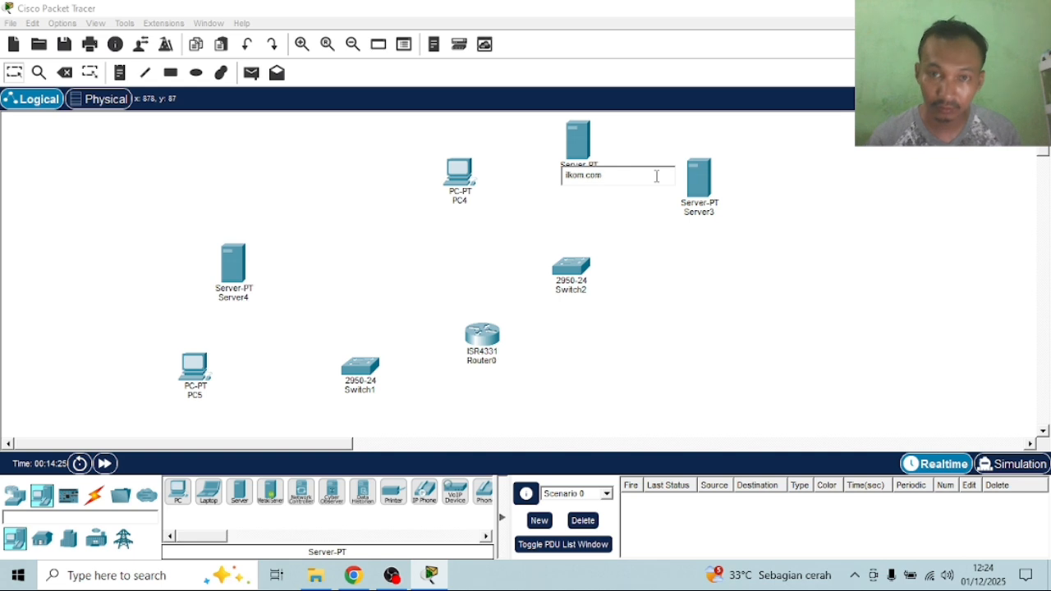
text(ikom.com)
key(Return)
Rename the server above and right of Switch2 as DNS Server, and the PC above and left of it as PC0
click(702, 212)
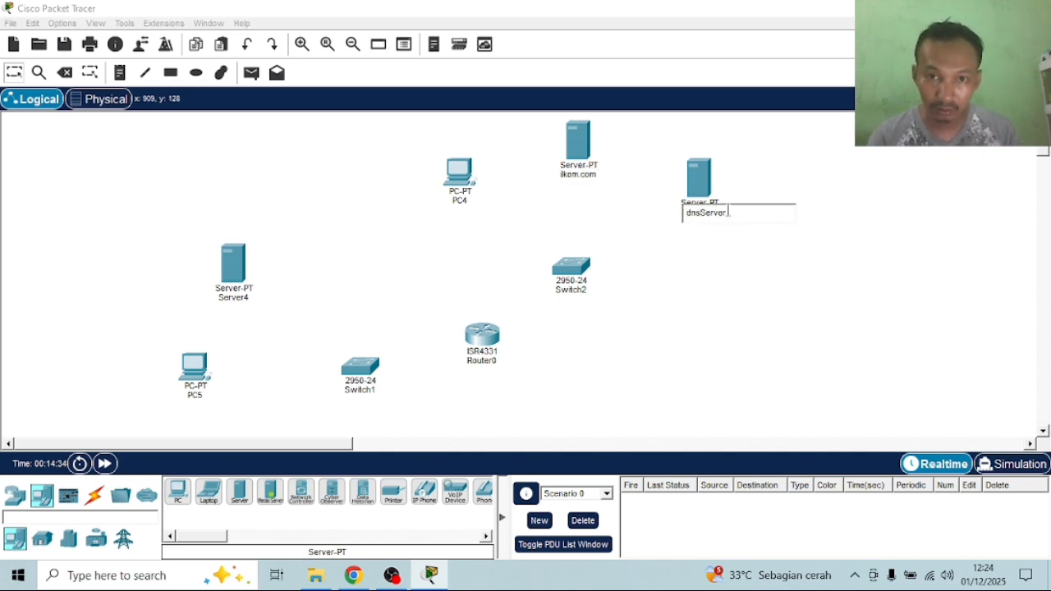
key(BackSpace)
key(BackSpace)
key(BackSpace)
key(BackSpace)
text(DNS)
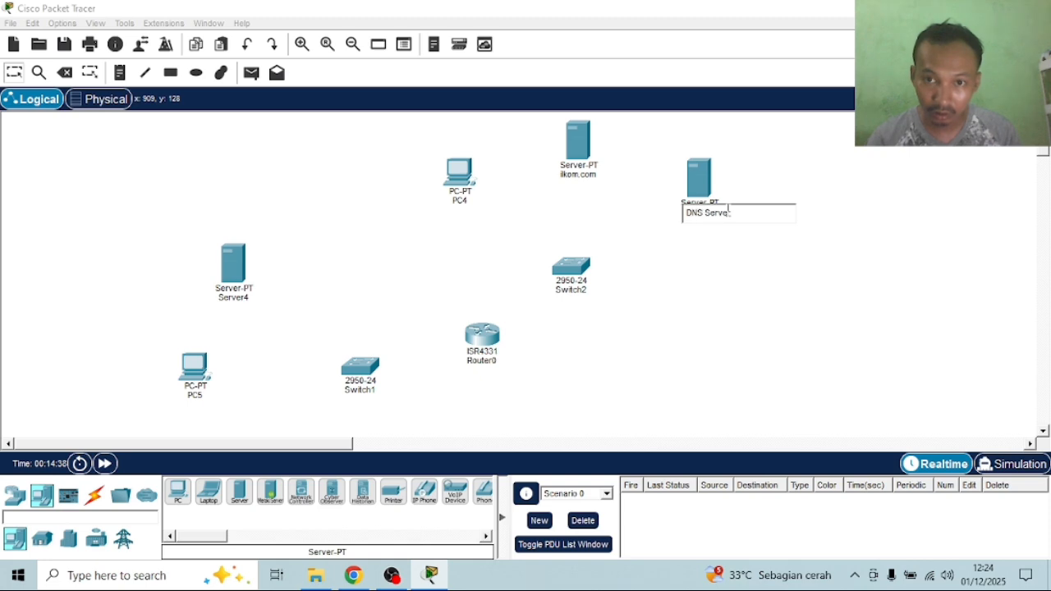
key(Return)
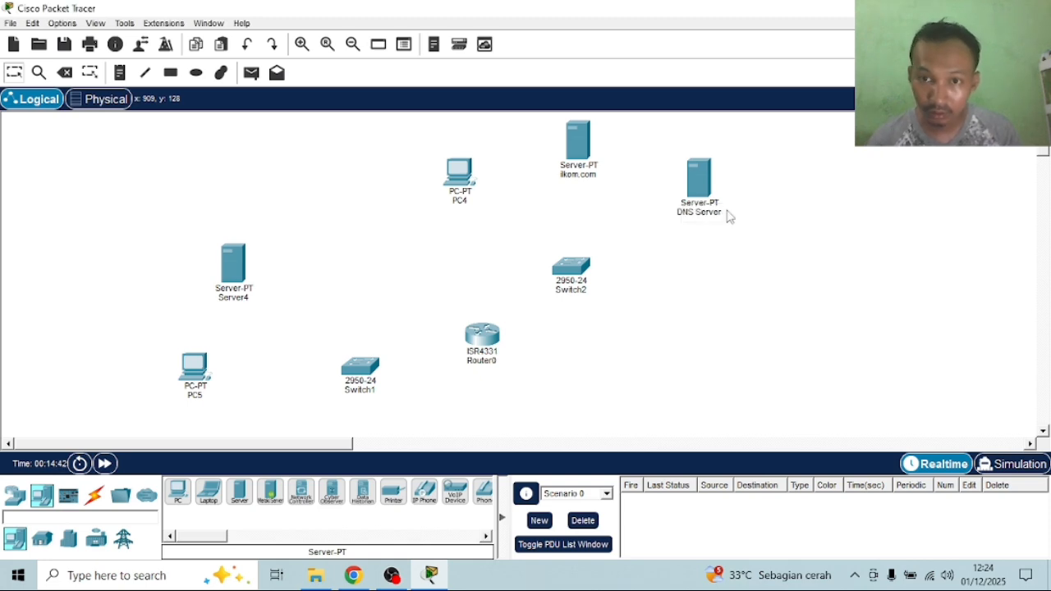
click(460, 200)
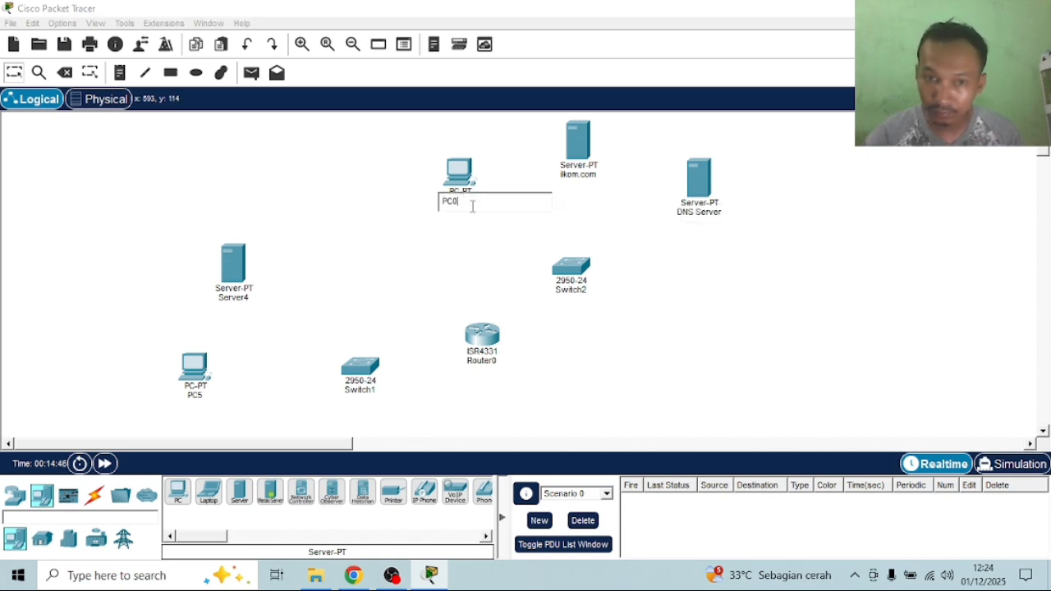
key(Return)
Rename the server above Switch1 as pendilkom.com, checking the spelling in the assignment diagram, and the PC beside Switch1 as PC1
click(236, 298)
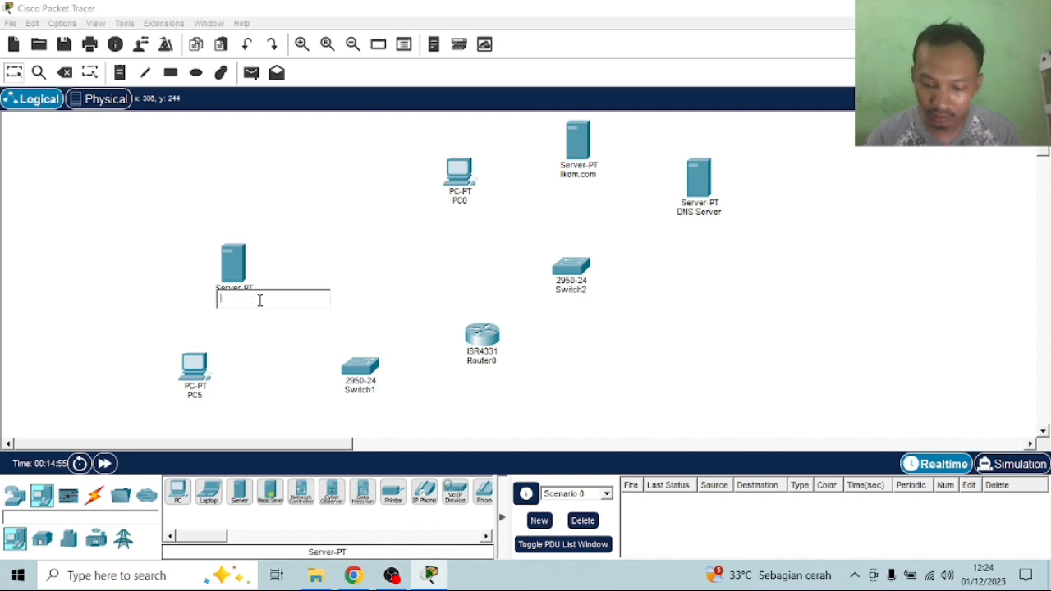
click(353, 574)
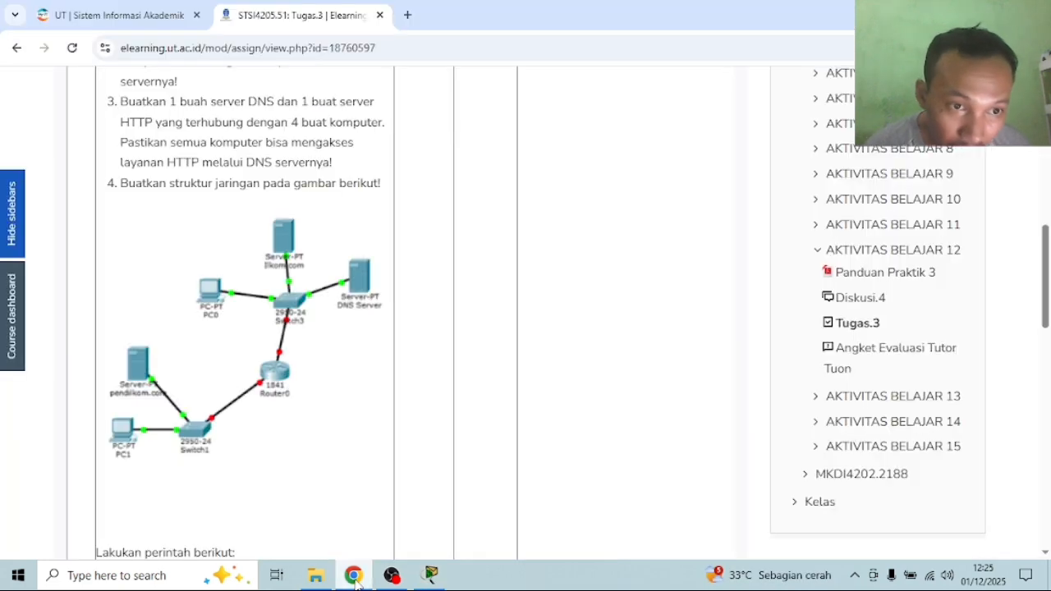
click(430, 575)
click(244, 298)
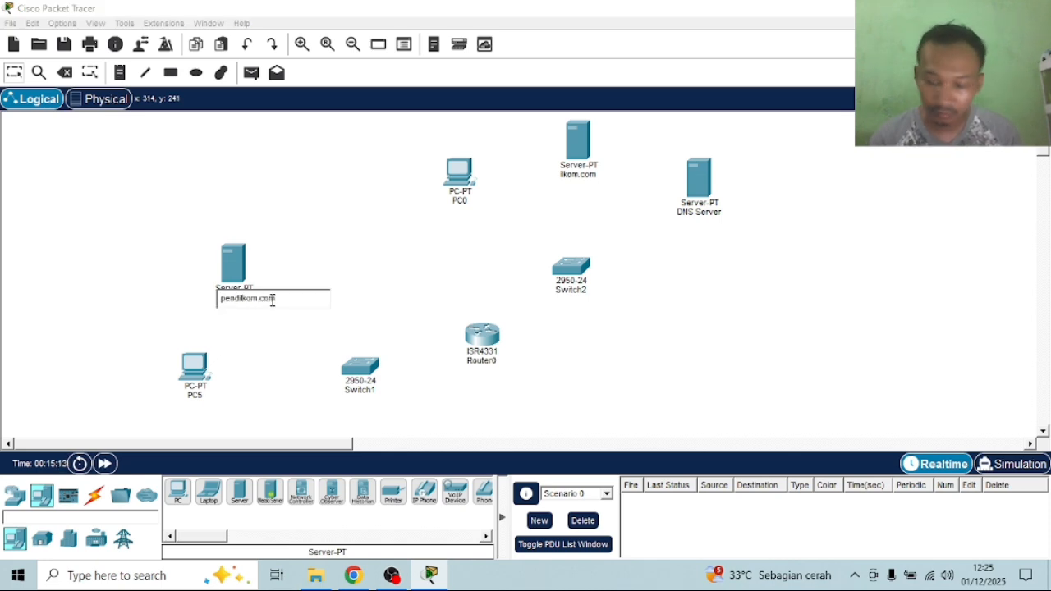
key(Return)
click(197, 396)
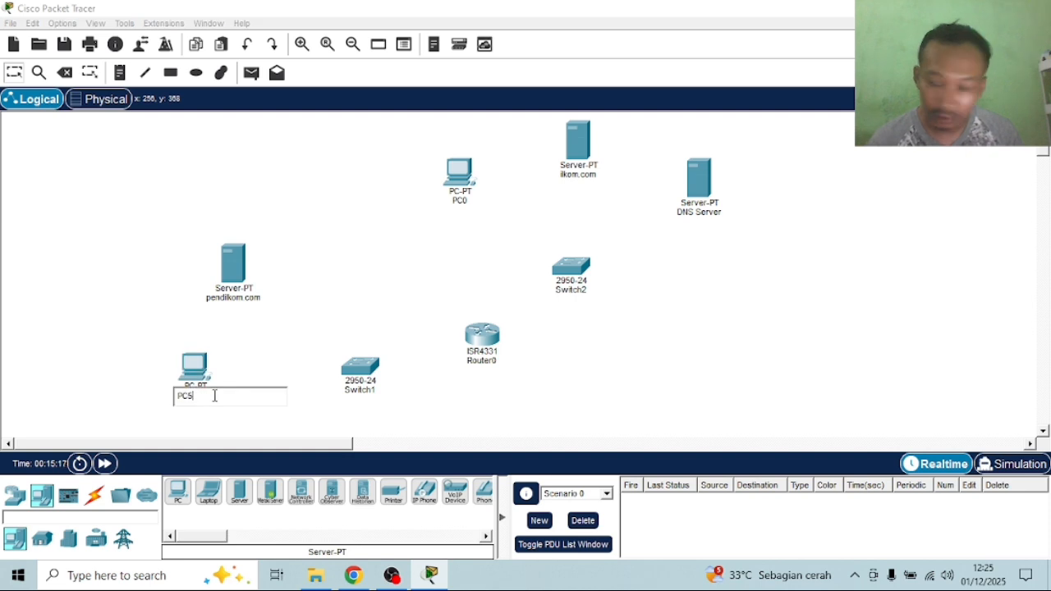
text(PC1)
key(Return)
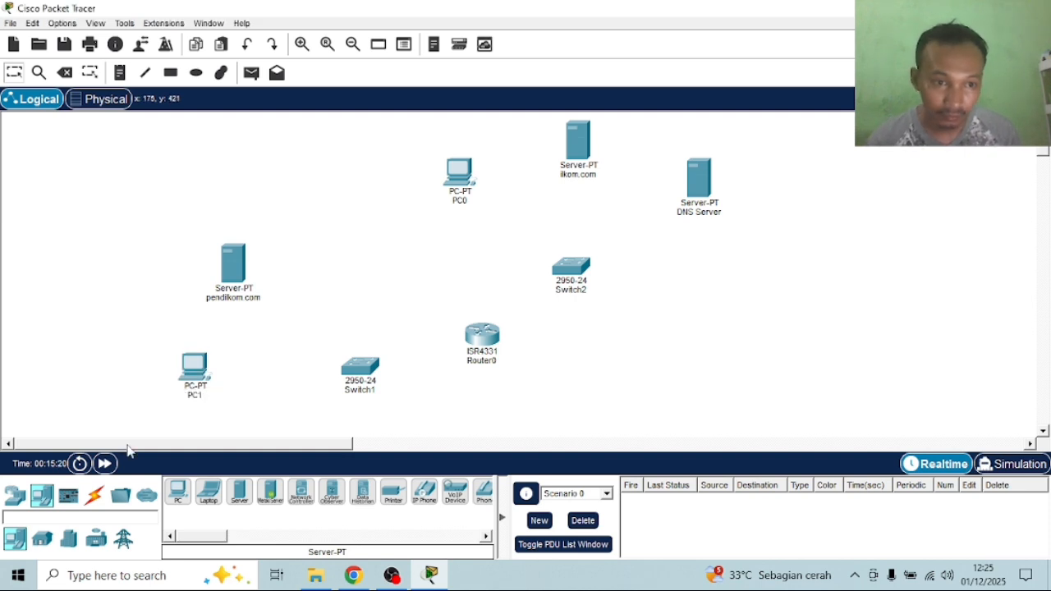
Connect Router0 to Switch2 and to Switch1 using the automatic connection type
click(94, 495)
click(177, 491)
click(483, 348)
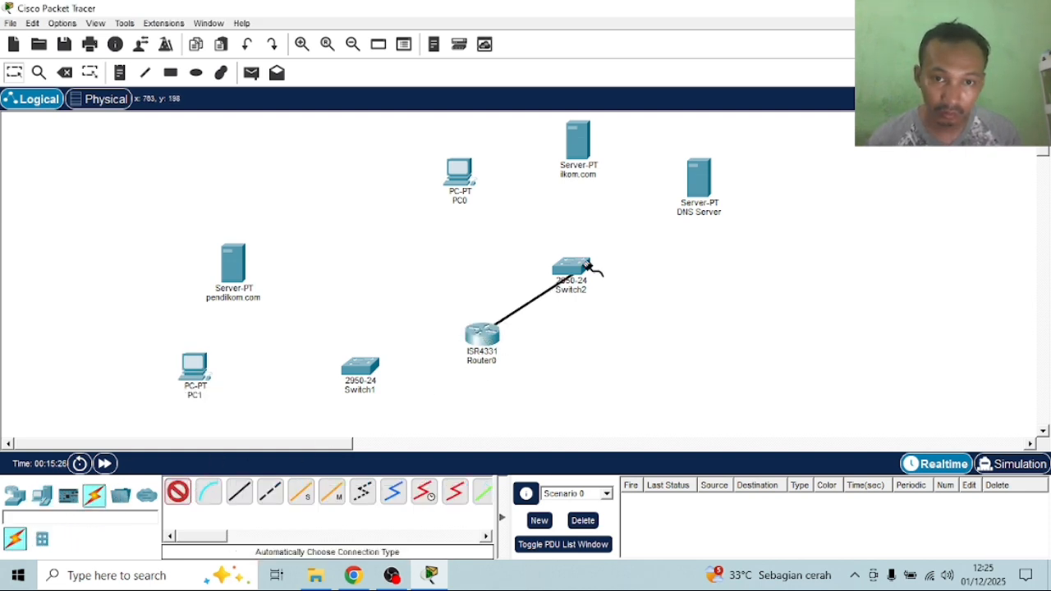
click(572, 262)
click(177, 491)
click(485, 337)
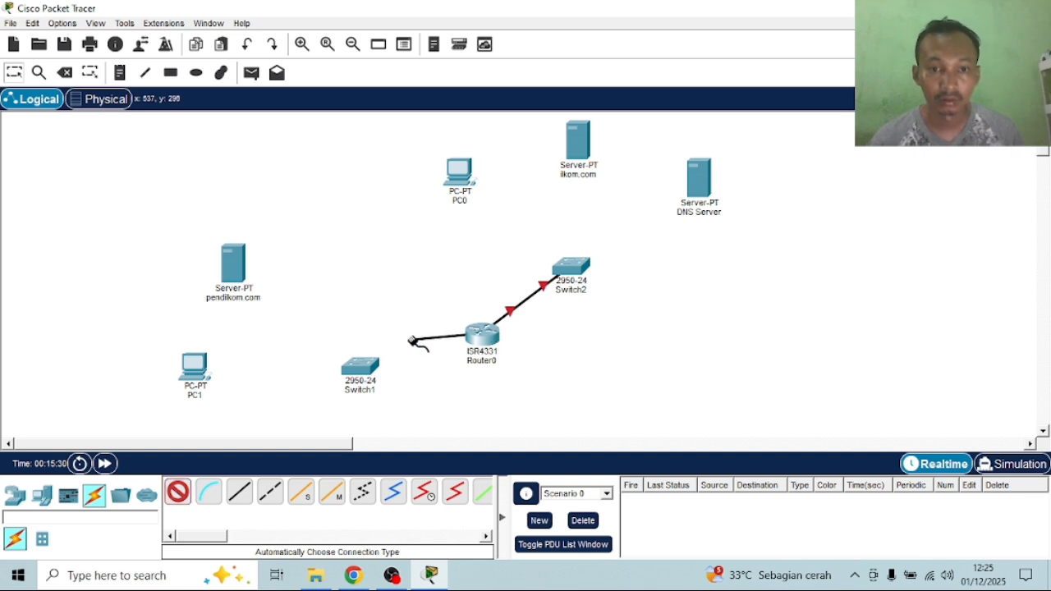
click(360, 368)
Connect Switch2 to the DNS Server, the ilkom.com server and PC0 with automatically chosen cables
click(178, 491)
click(571, 267)
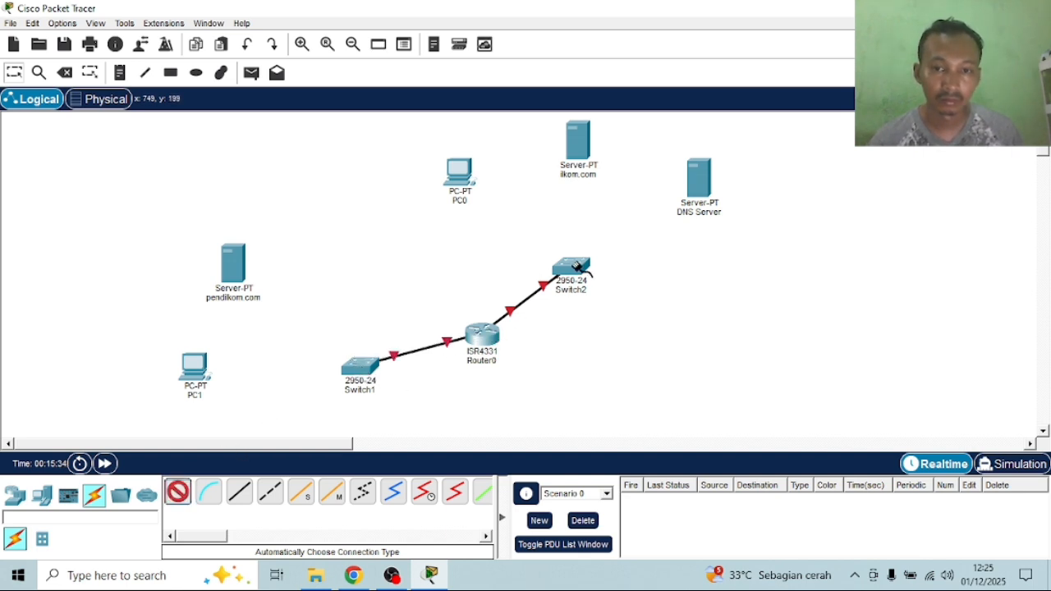
click(698, 177)
click(178, 491)
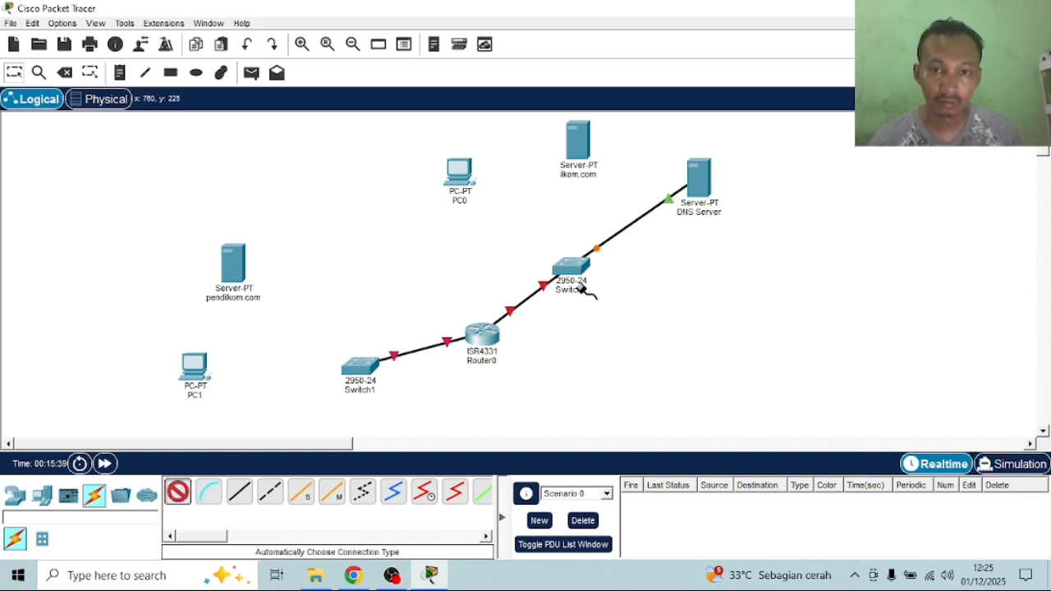
click(571, 267)
click(577, 144)
click(177, 491)
click(570, 267)
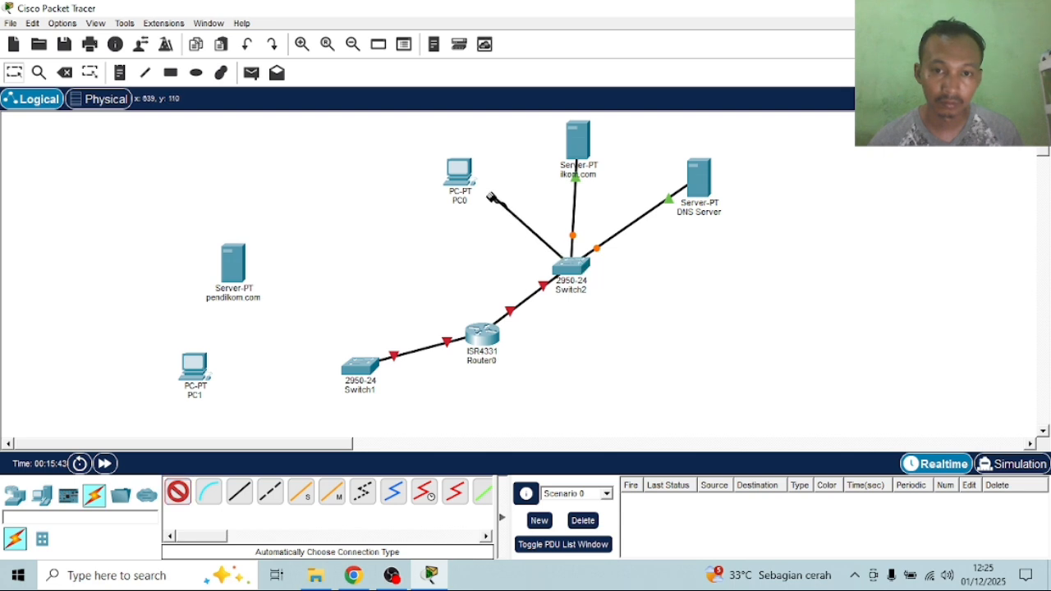
click(459, 172)
Connect Switch1 to the pendilkom.com server and PC1 with automatically chosen cables
click(177, 491)
click(360, 367)
click(233, 264)
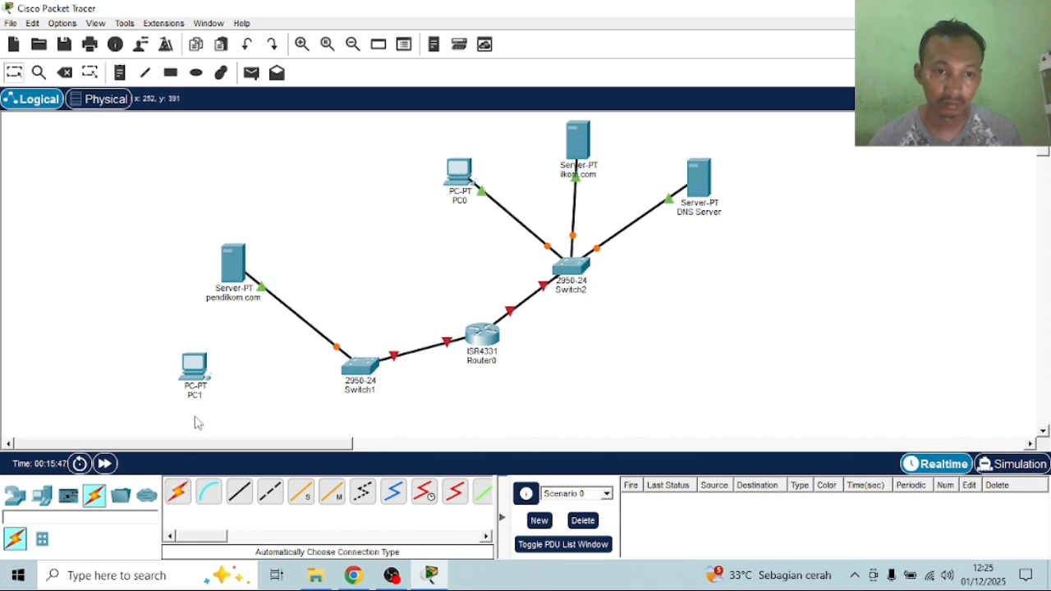
click(177, 492)
click(365, 370)
click(195, 367)
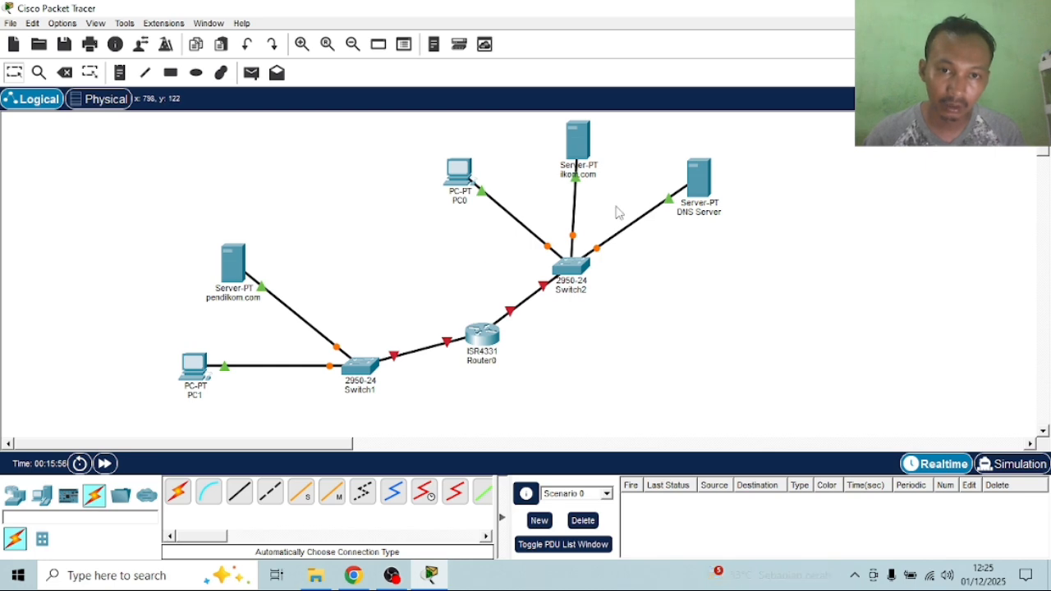
Check which Router0 interfaces the links to Switch2 and Switch1 use
click(482, 335)
click(336, 85)
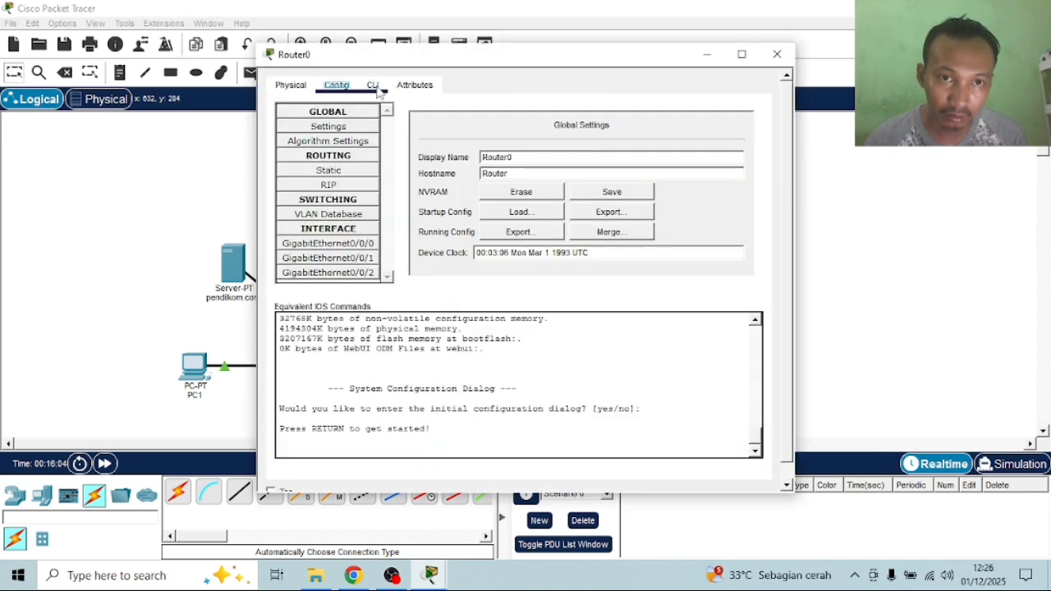
click(776, 54)
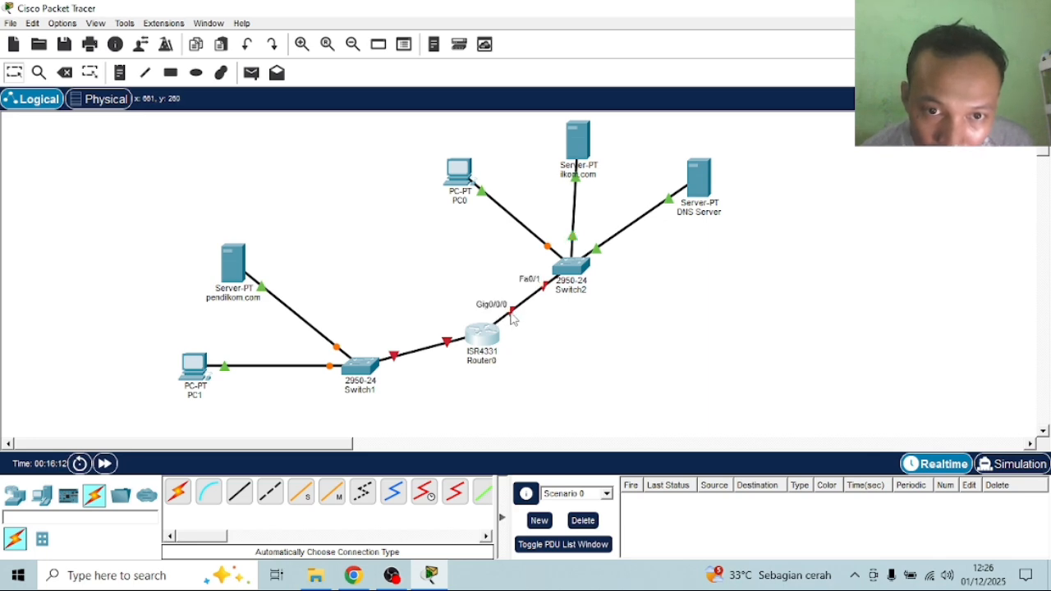
mouse_move(509, 320)
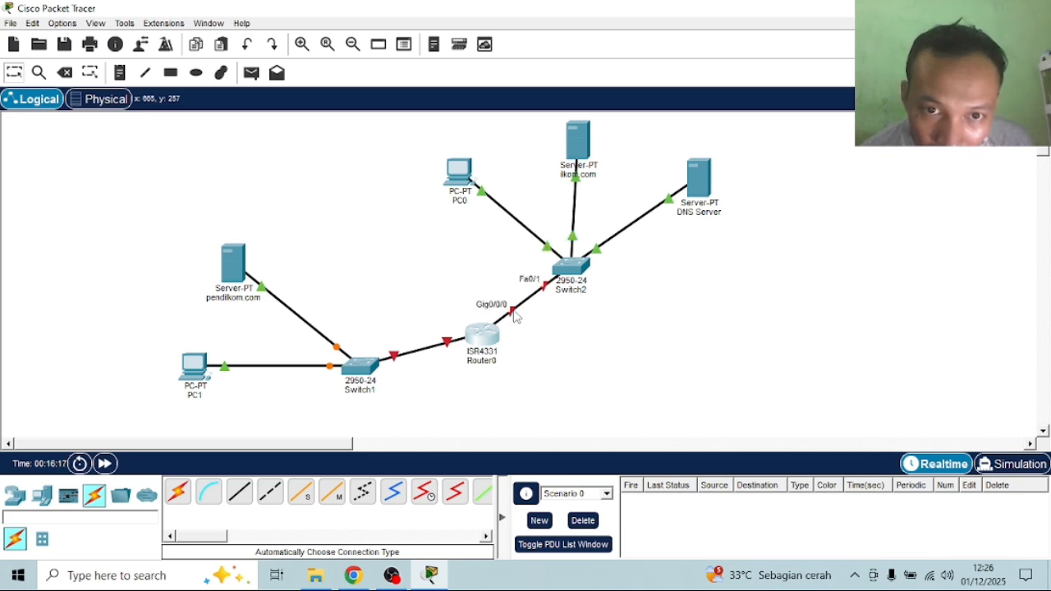
mouse_move(446, 347)
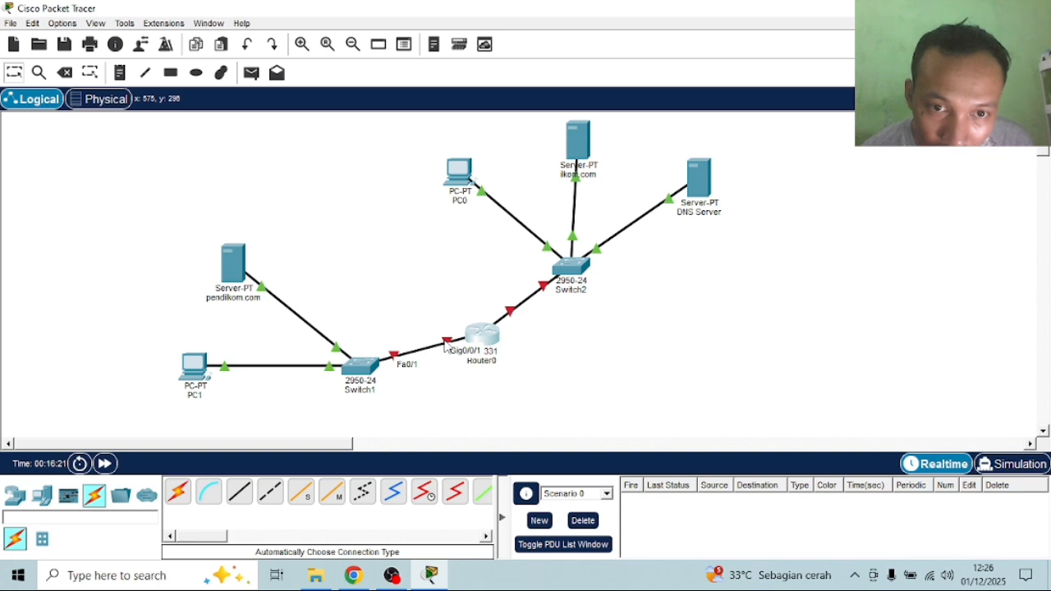
Configure Router0's GigabitEthernet0/0/0 with IPv4 address 192.168.1.100 and subnet mask 255.255.255.0, and turn the port on
click(491, 337)
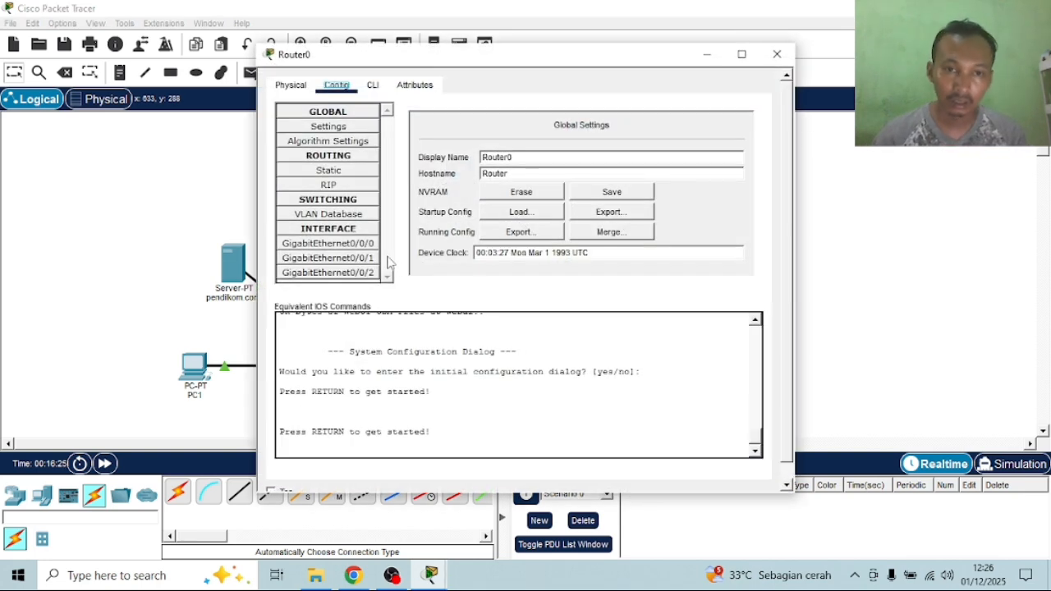
click(362, 245)
click(642, 210)
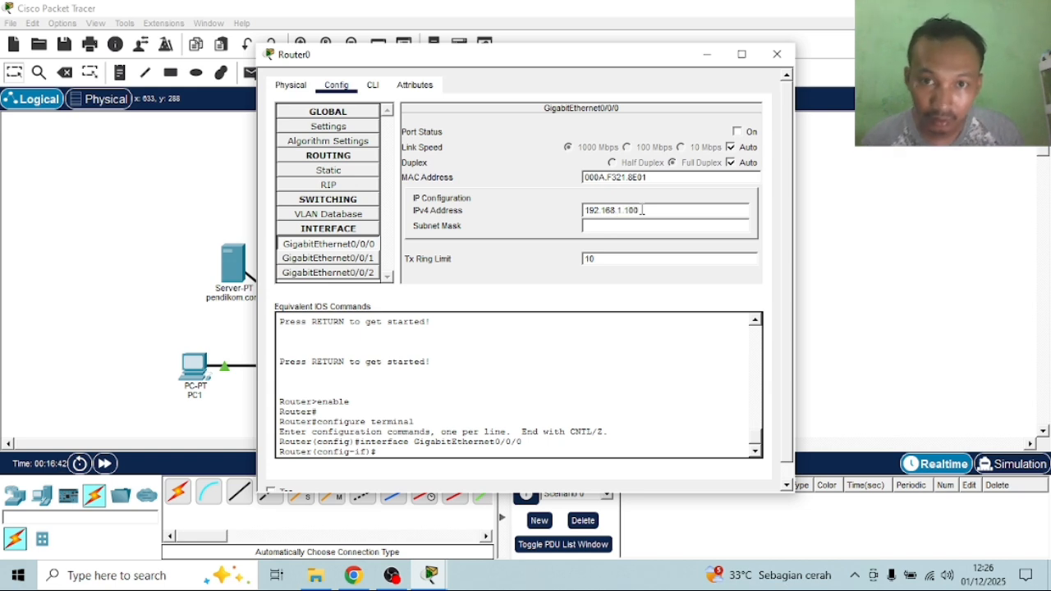
click(639, 225)
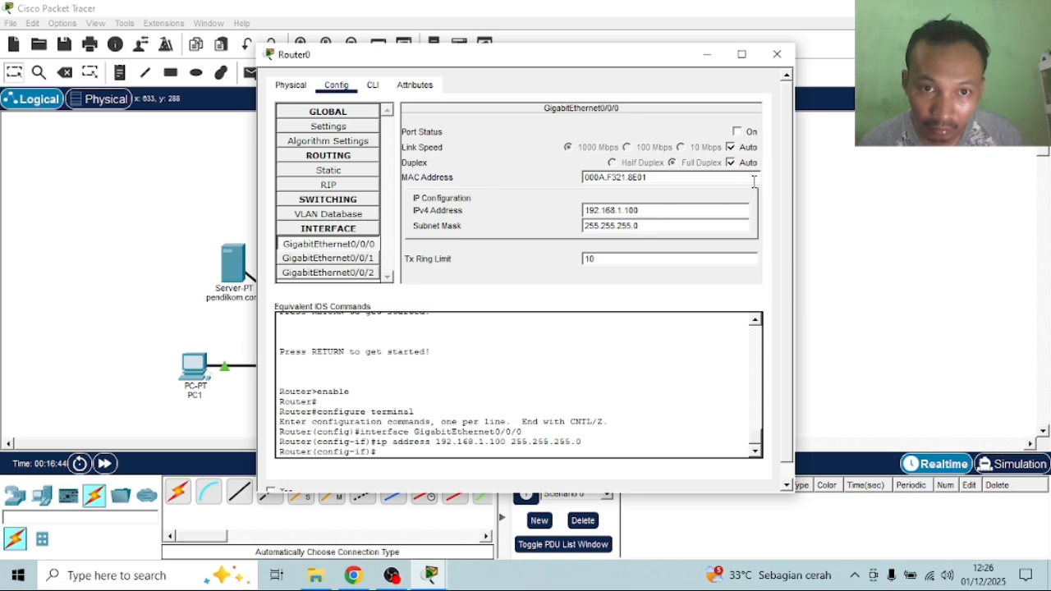
click(737, 132)
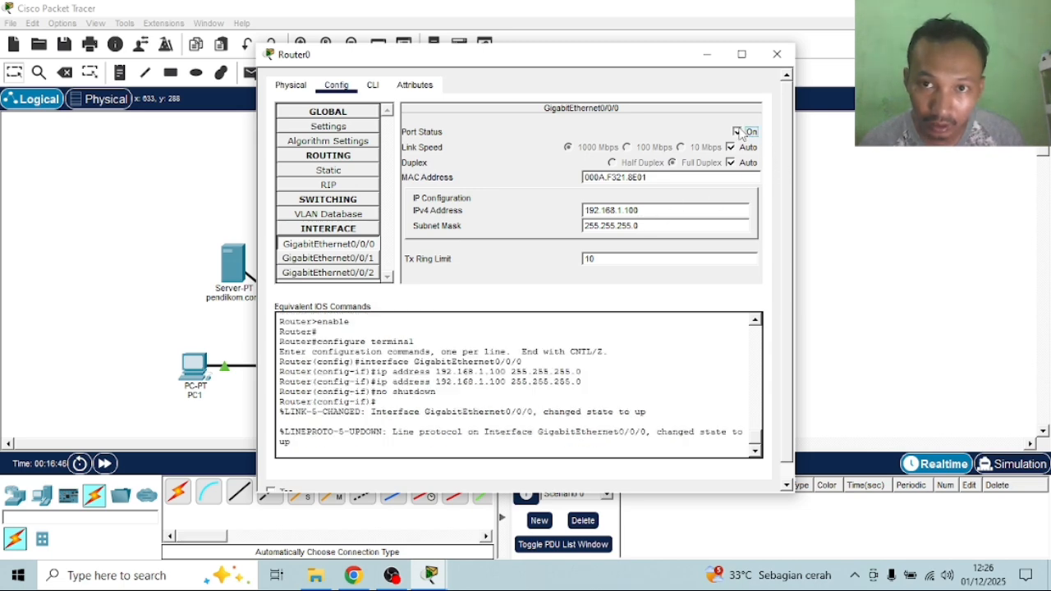
Configure Router0's GigabitEthernet0/0/1 with IPv4 address 172.16.0.1 and subnet mask 255.255.0.0, turn the port on, and close the router's settings
click(348, 260)
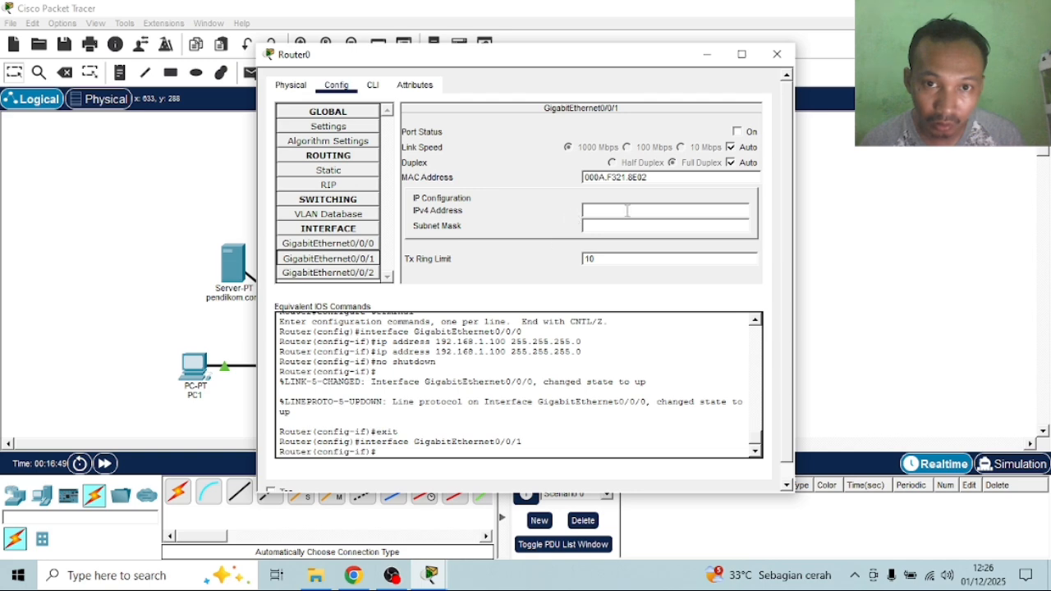
click(641, 210)
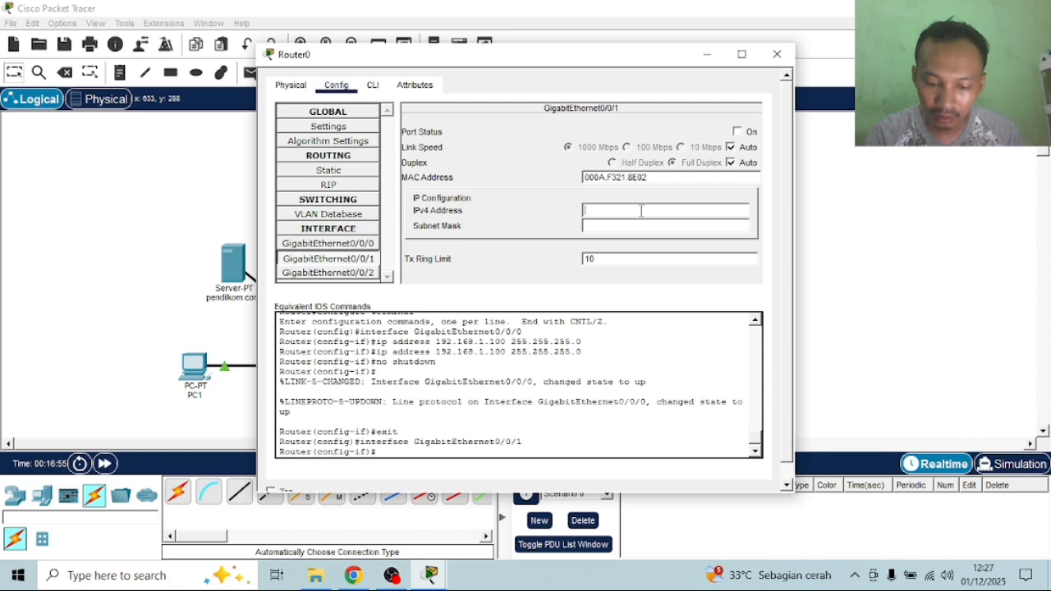
text(172)
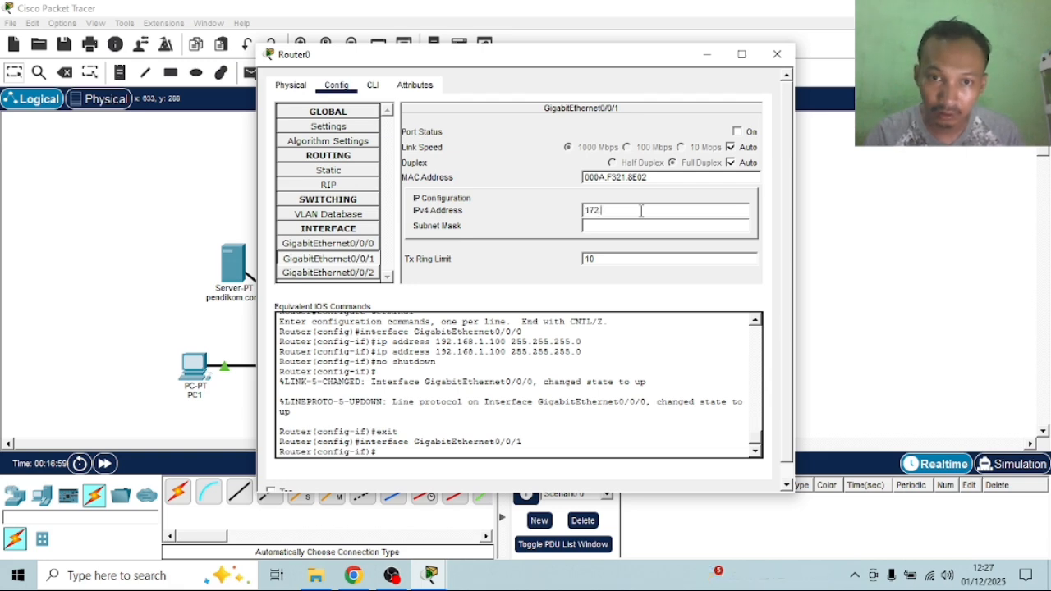
text(.16.0.1)
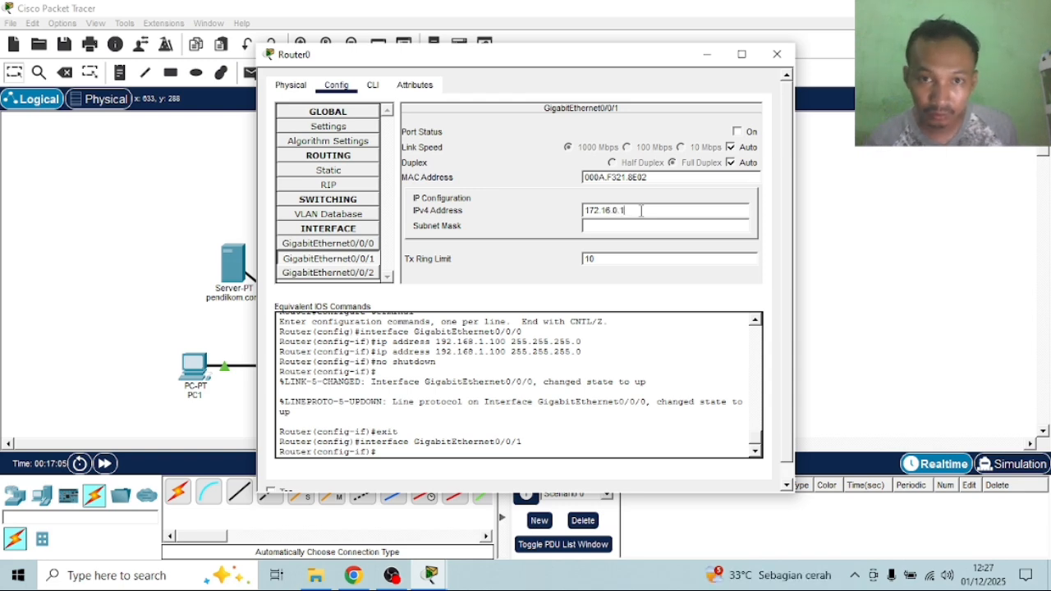
click(649, 228)
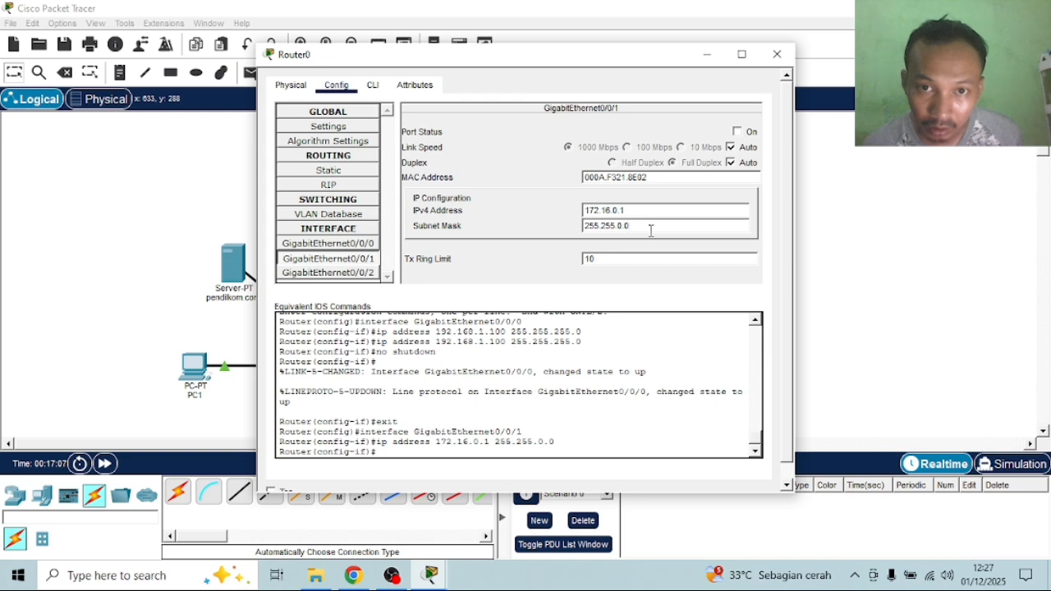
click(736, 132)
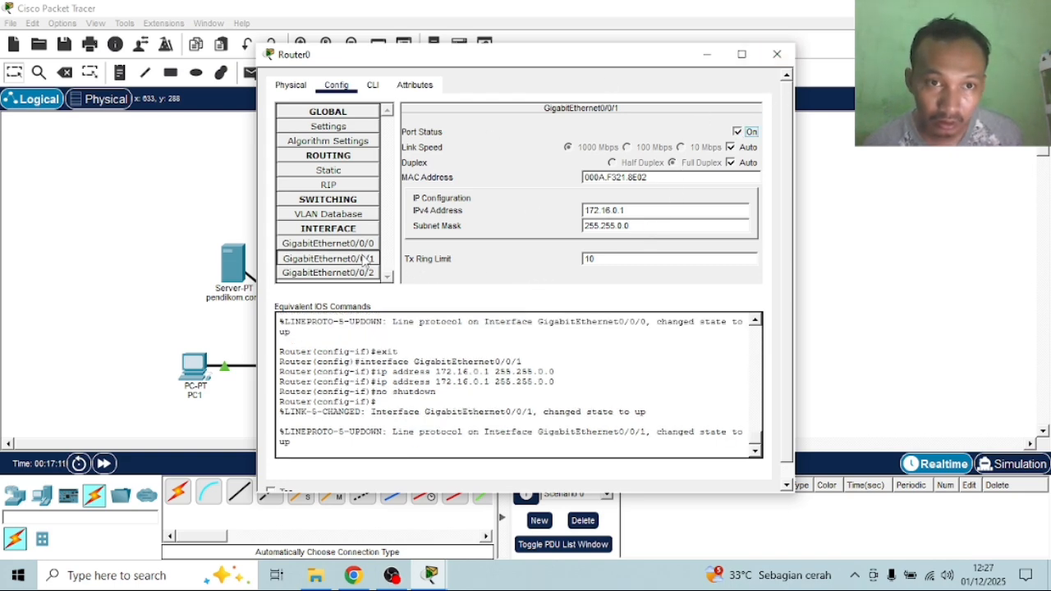
click(784, 62)
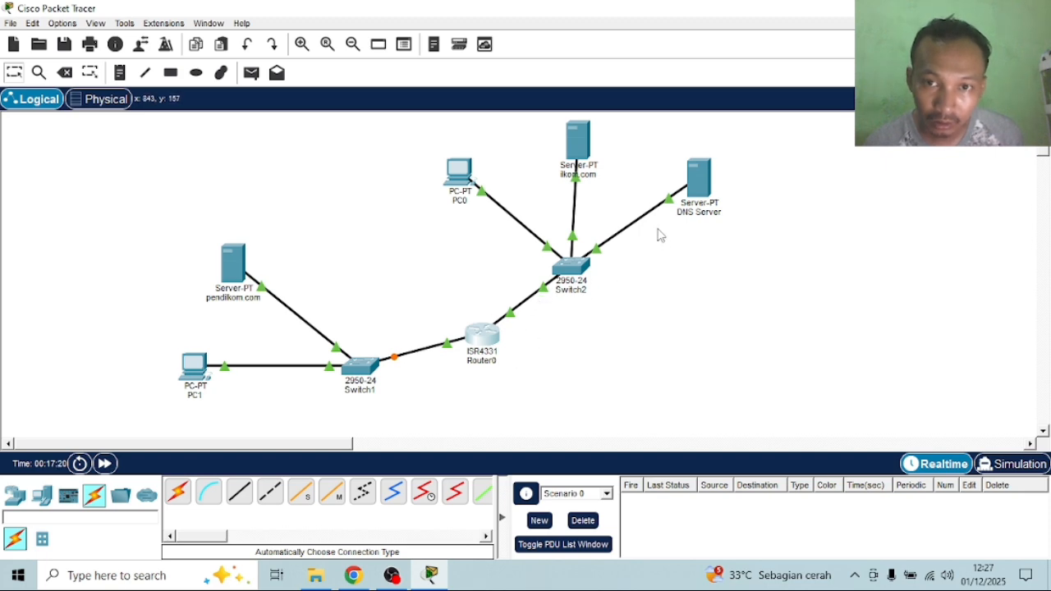
mouse_move(710, 179)
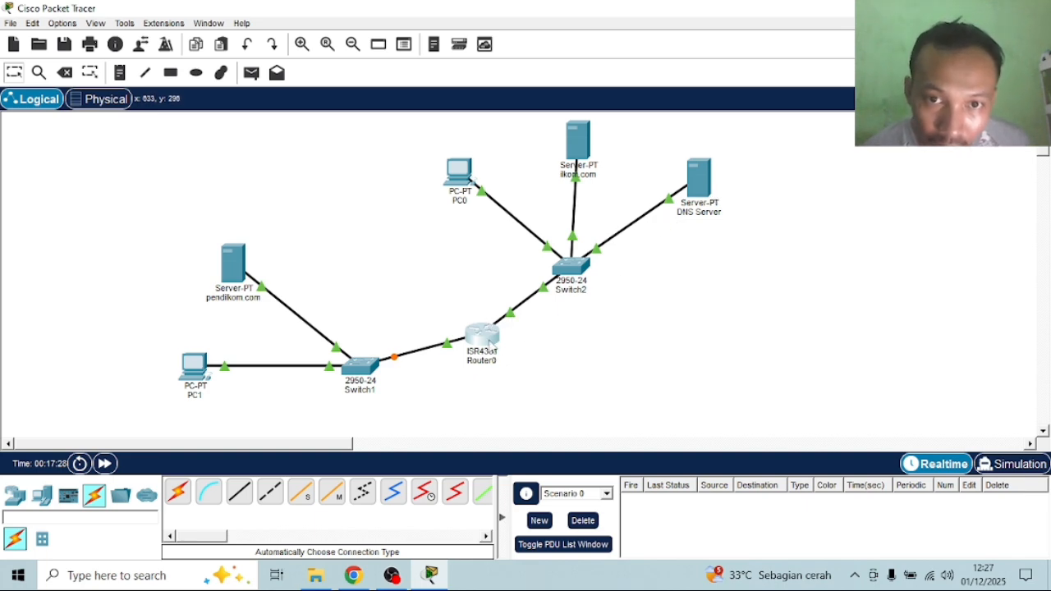
Copy the IPv4 address of Router0's GigabitEthernet0/0/0 interface and close the router's settings
click(488, 340)
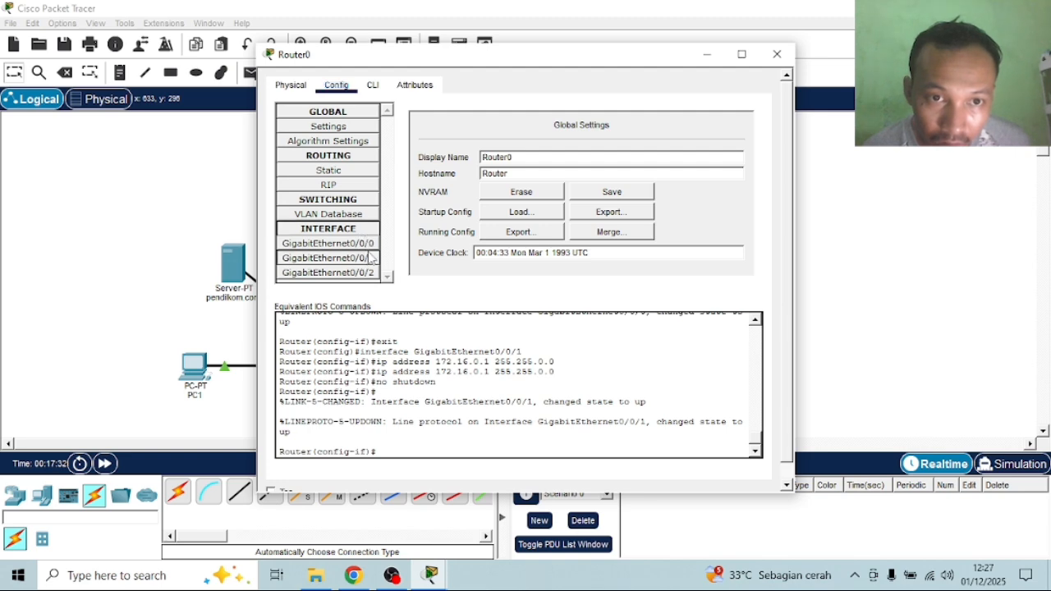
click(369, 244)
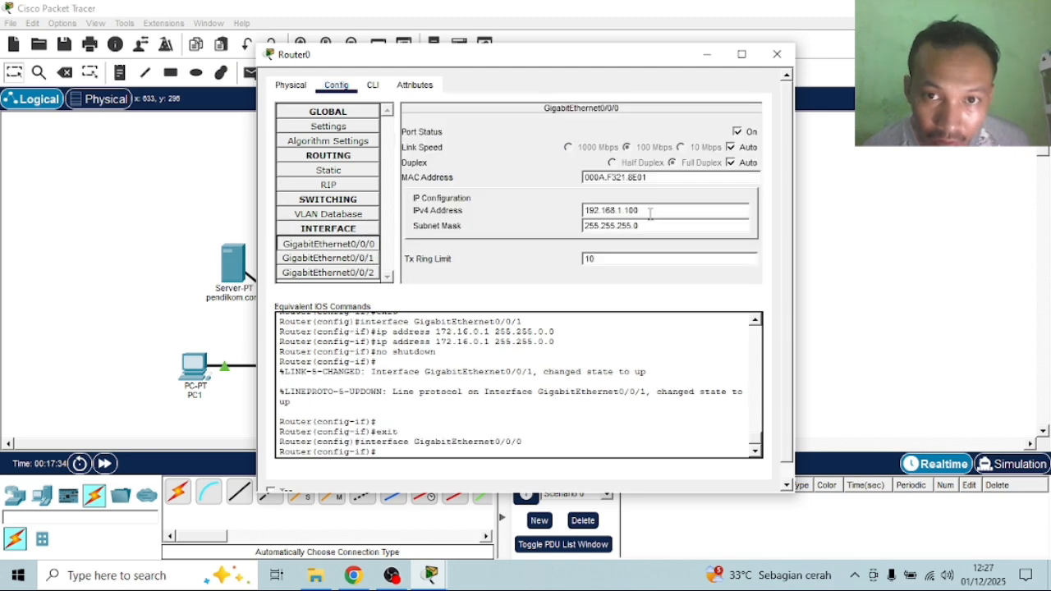
drag(650, 213, 594, 212)
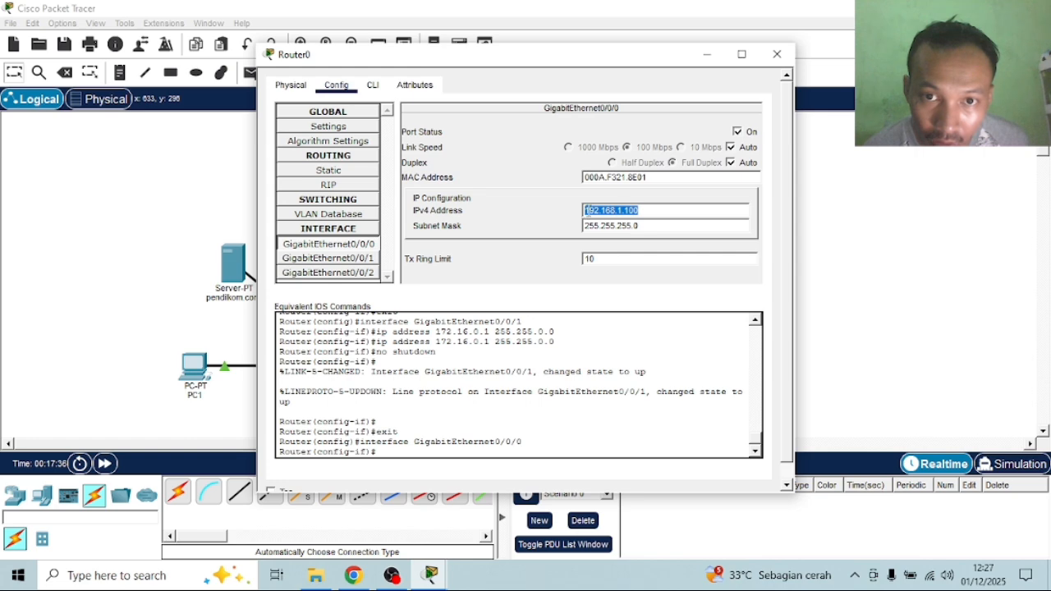
right_click(586, 211)
click(645, 272)
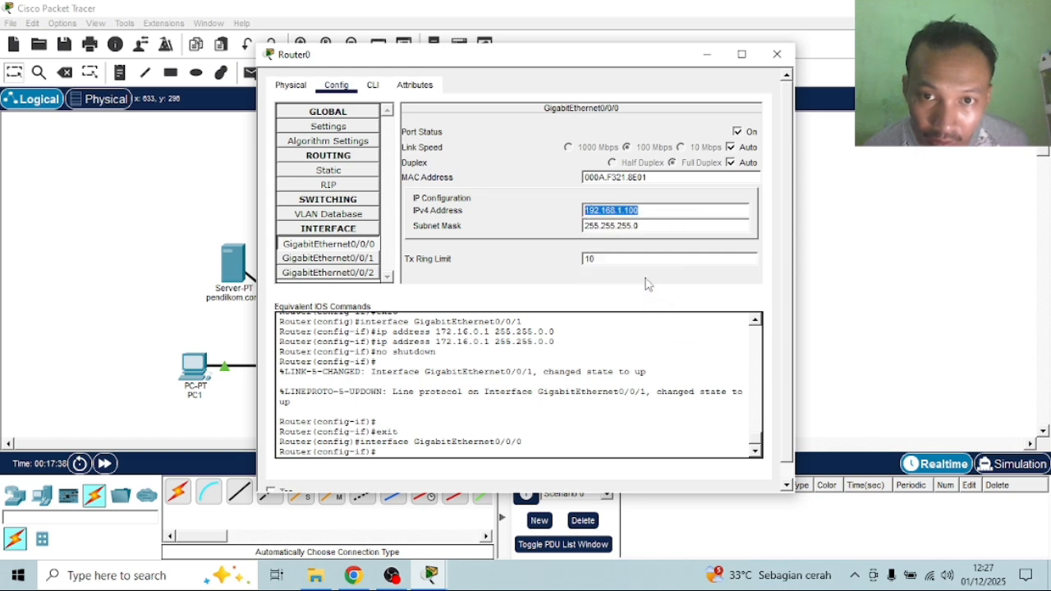
click(774, 56)
Give the DNS Server's FastEthernet0 the static IPv4 address 192.168.1.104 with subnet mask 255.255.255.0
click(698, 171)
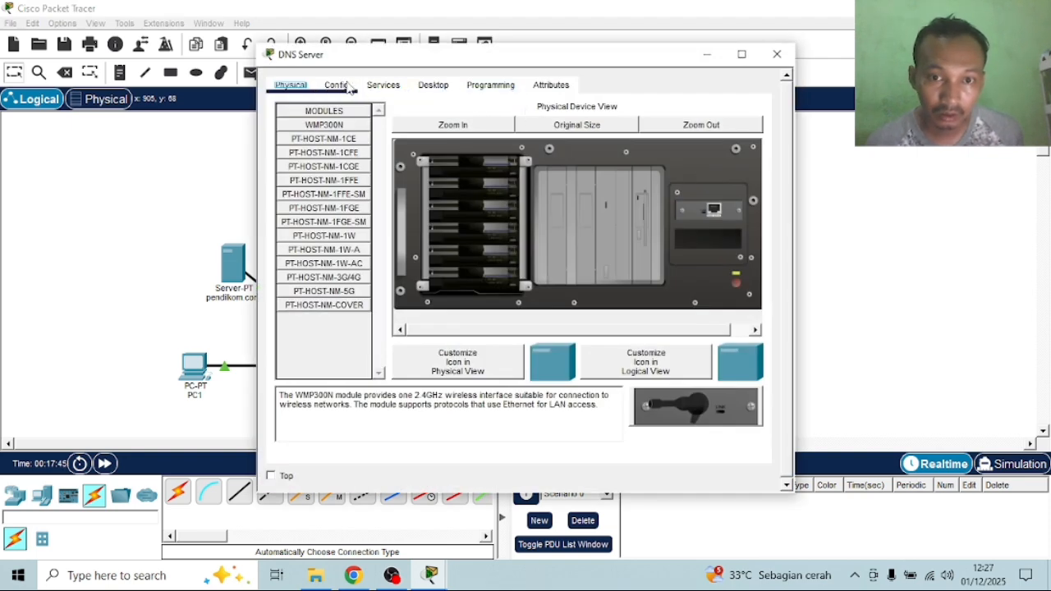
click(350, 87)
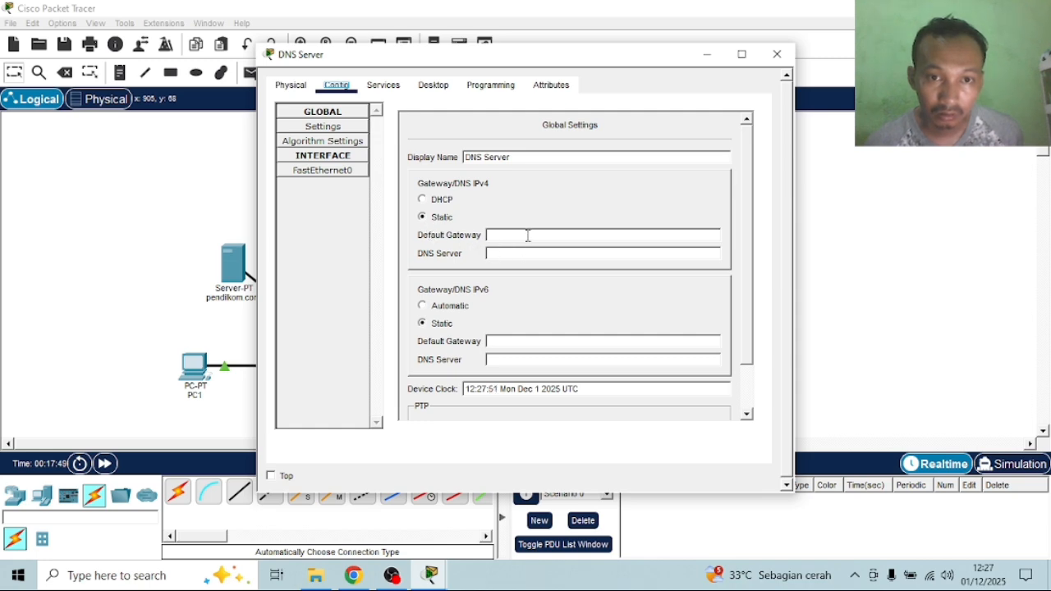
click(328, 170)
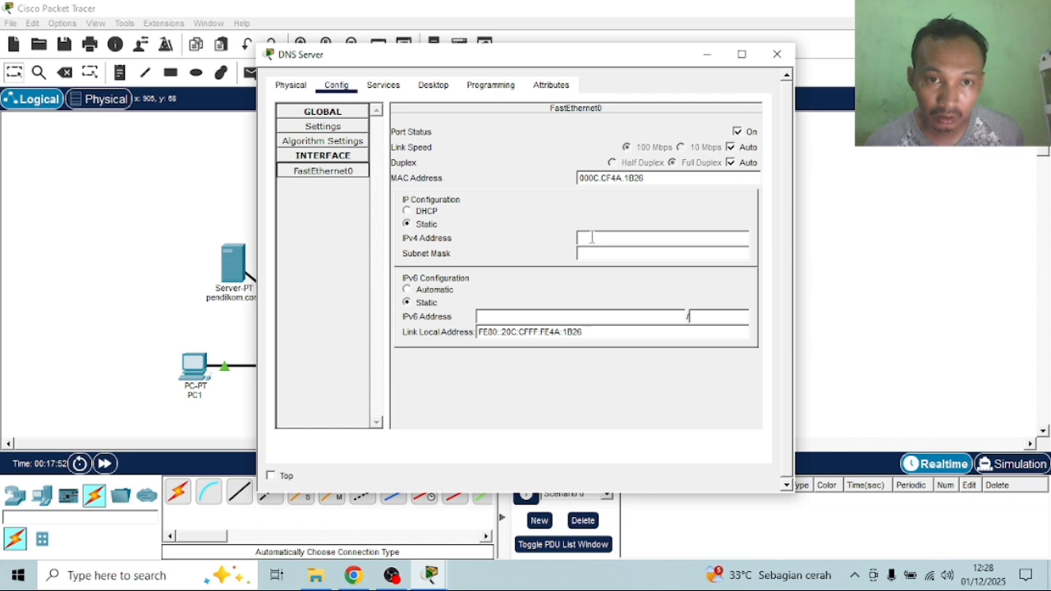
click(591, 237)
right_click(591, 237)
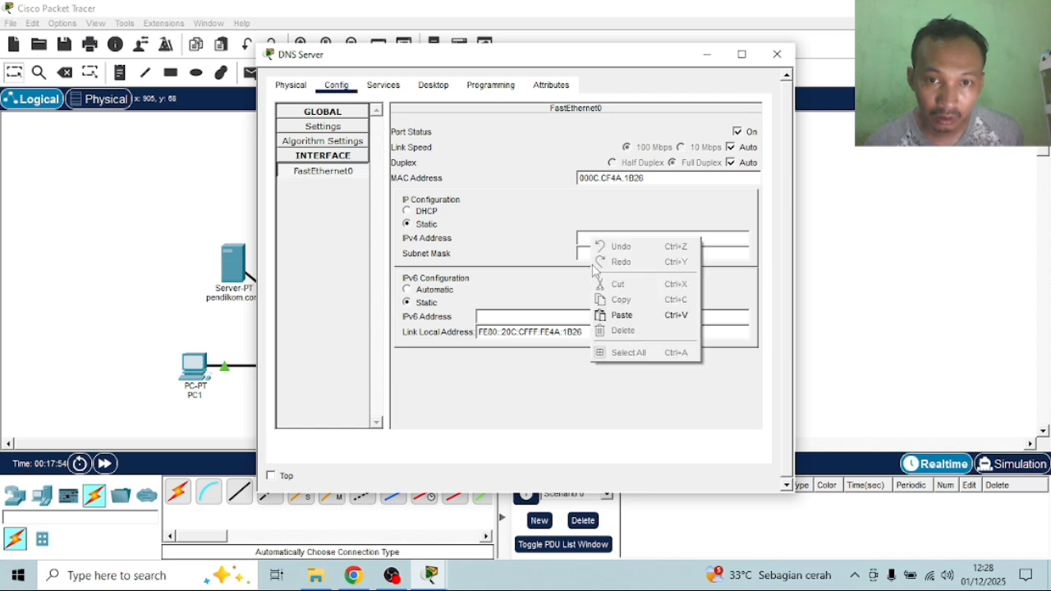
click(617, 315)
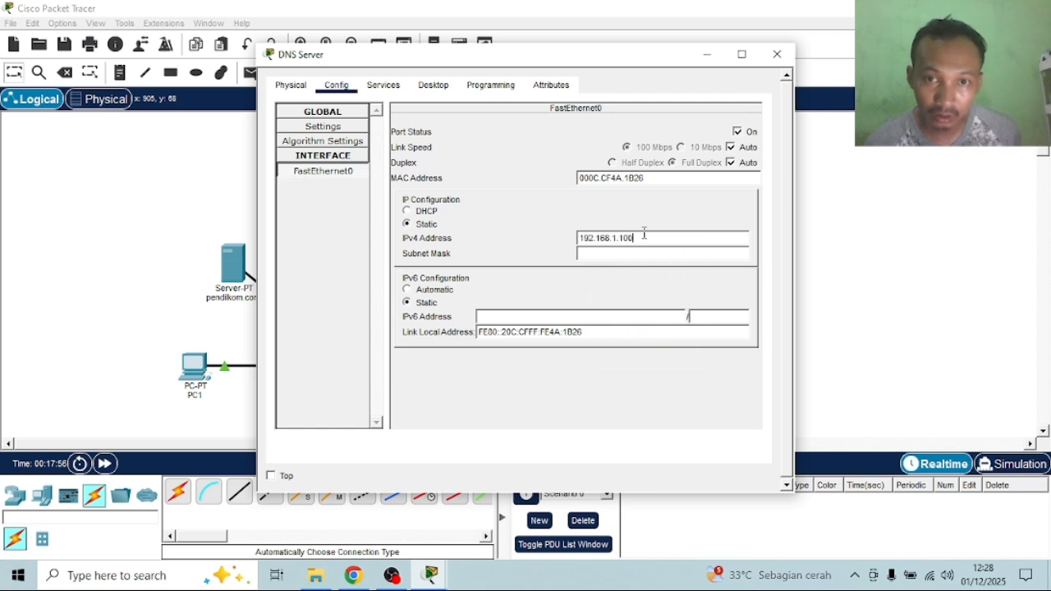
key(BackSpace)
text(4)
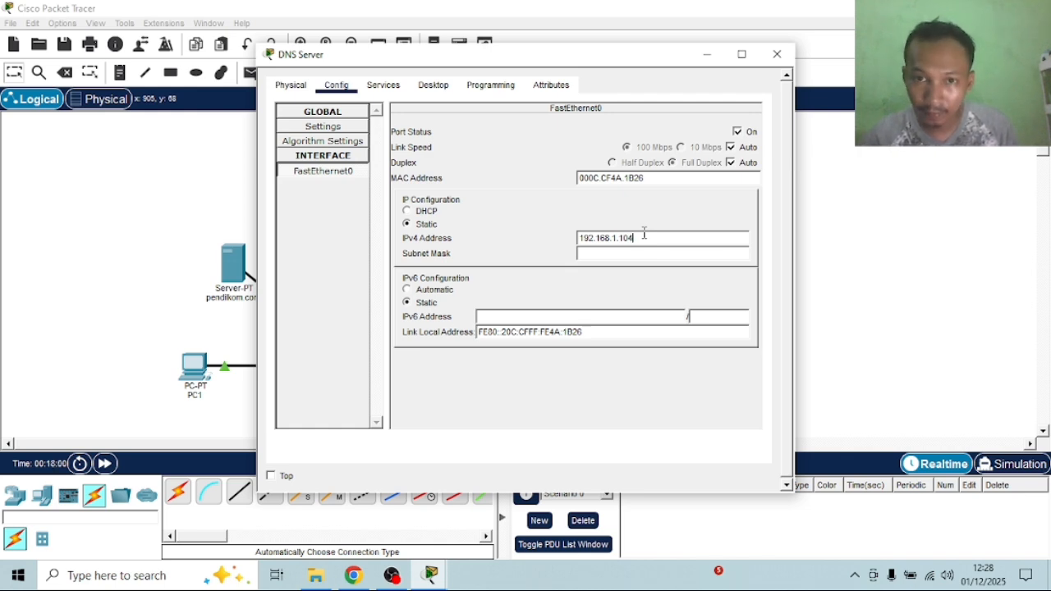
click(632, 255)
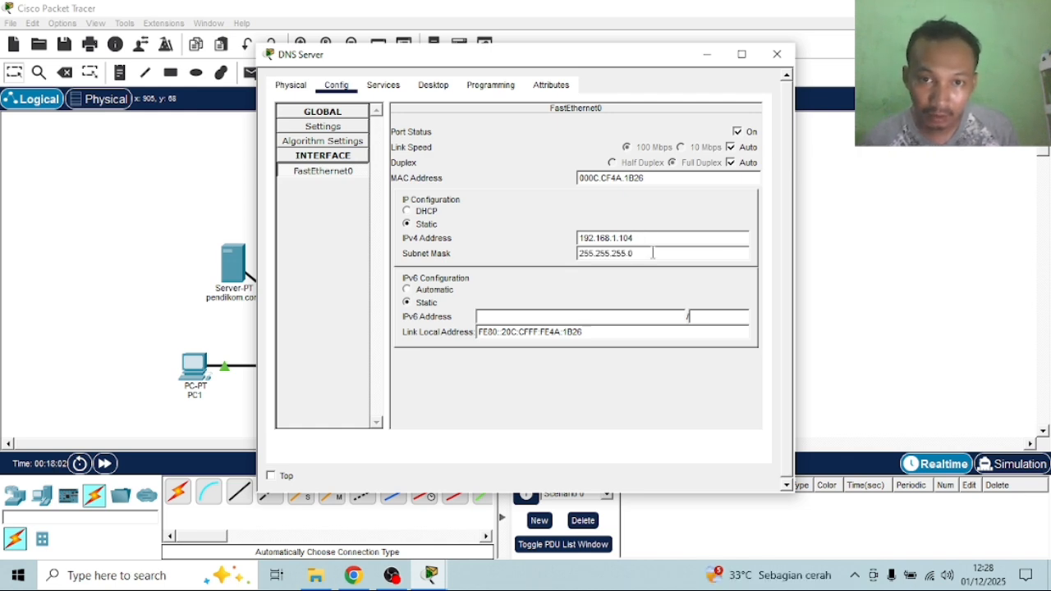
Set the DNS Server's IPv4 default gateway to 192.168.1.100 and its DNS server address to 192.168.1.104
click(341, 129)
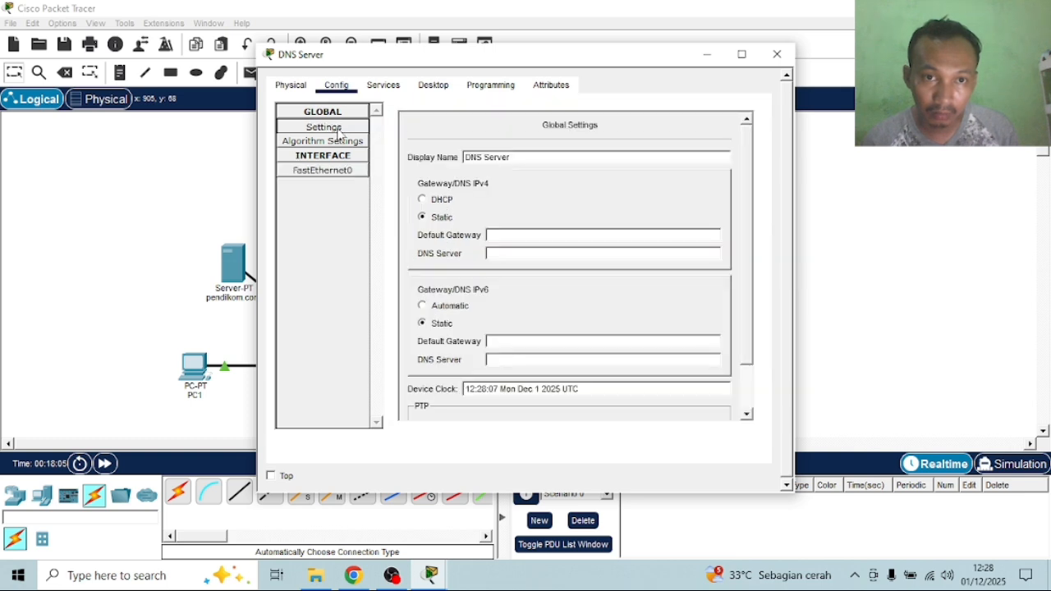
click(510, 235)
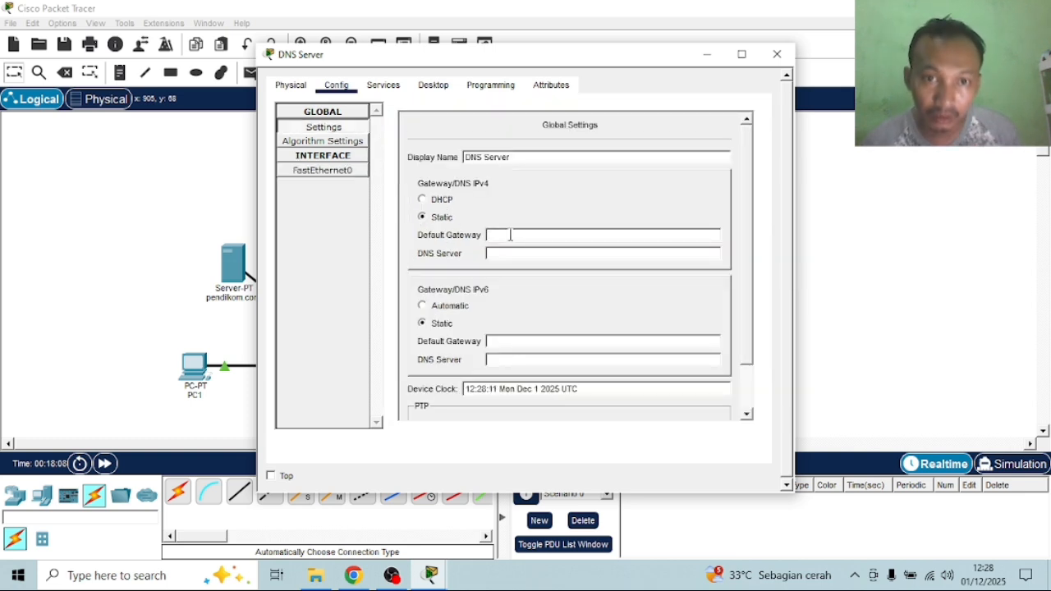
right_click(510, 235)
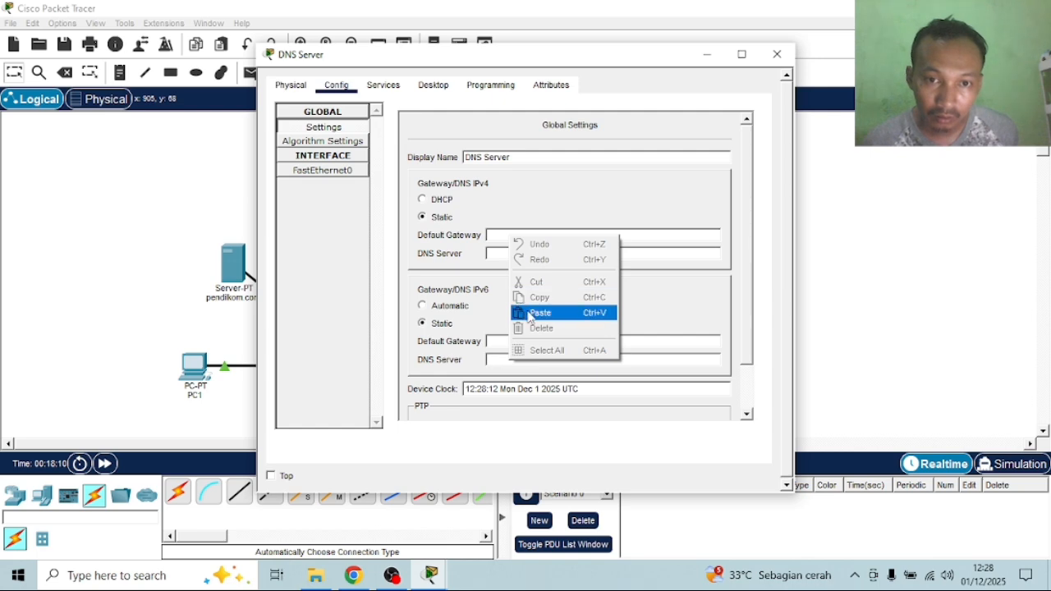
click(532, 313)
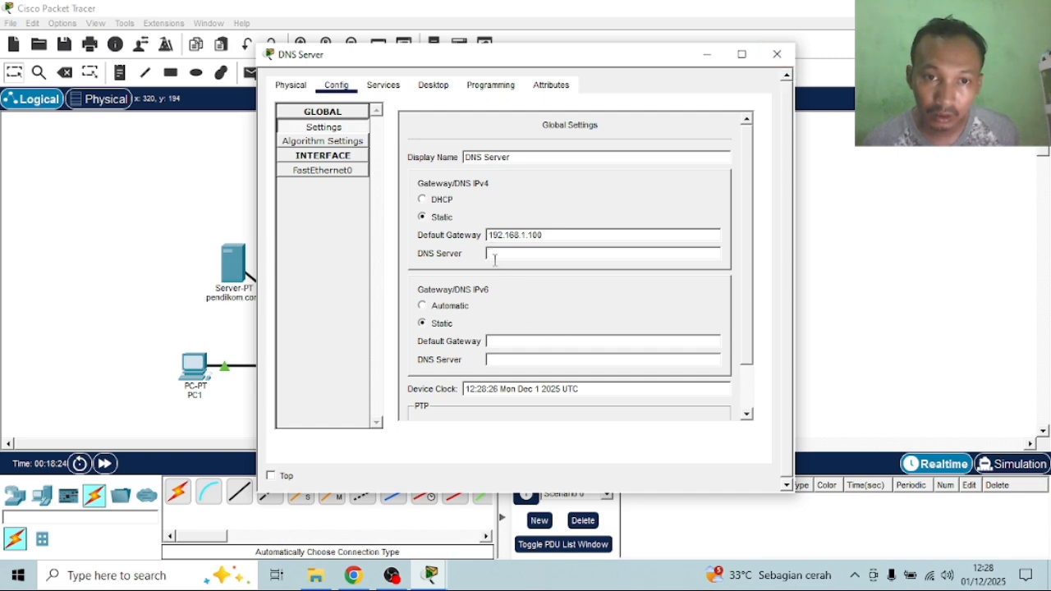
click(352, 171)
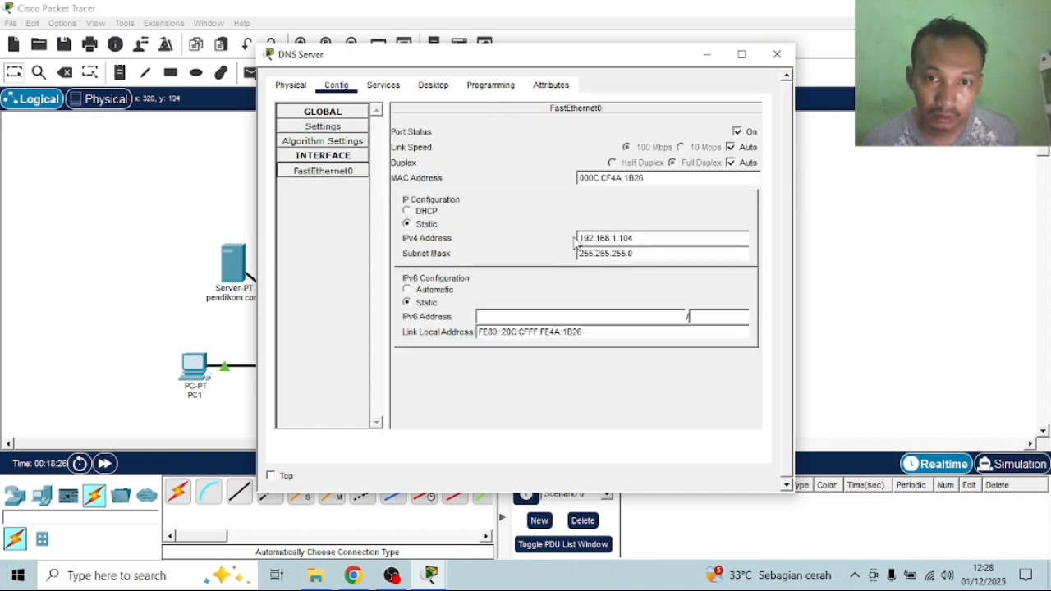
click(327, 128)
click(511, 254)
right_click(511, 255)
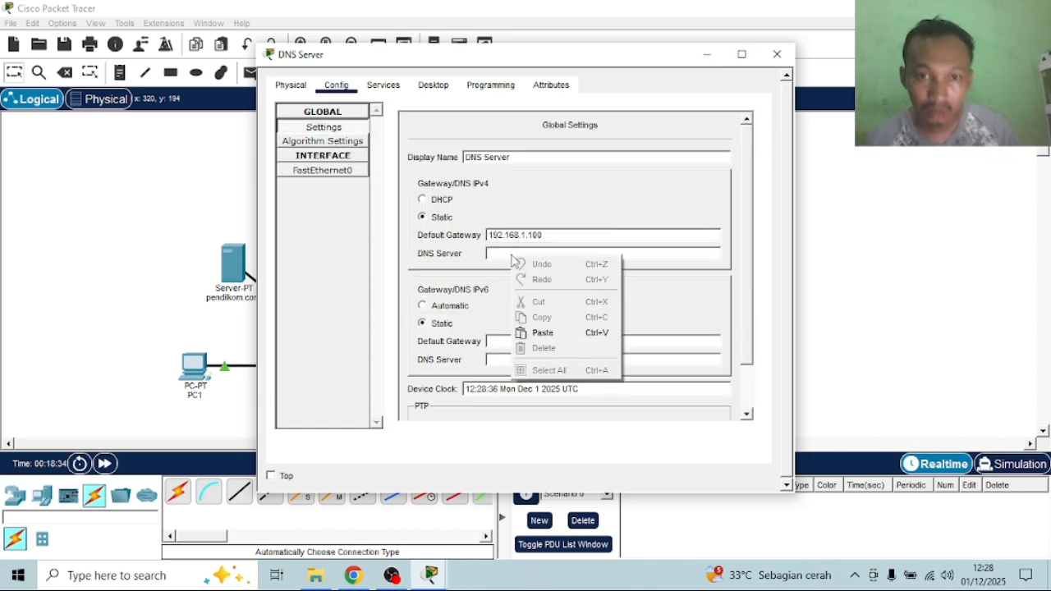
click(538, 332)
key(BackSpace)
text(4)
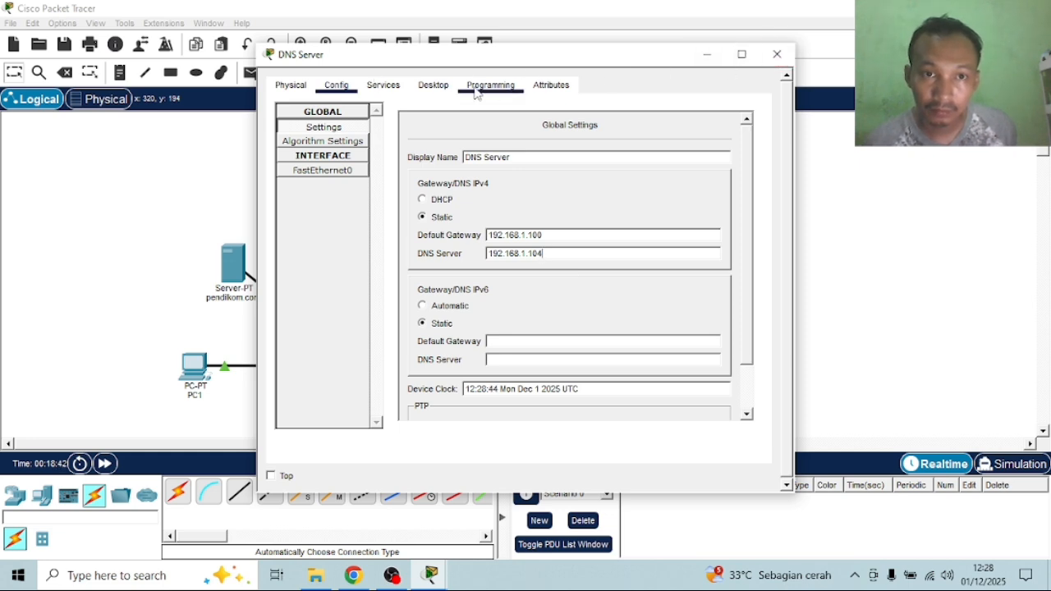
Turn off the HTTP and HTTPS services on the DNS Server and close its settings
click(385, 87)
click(484, 157)
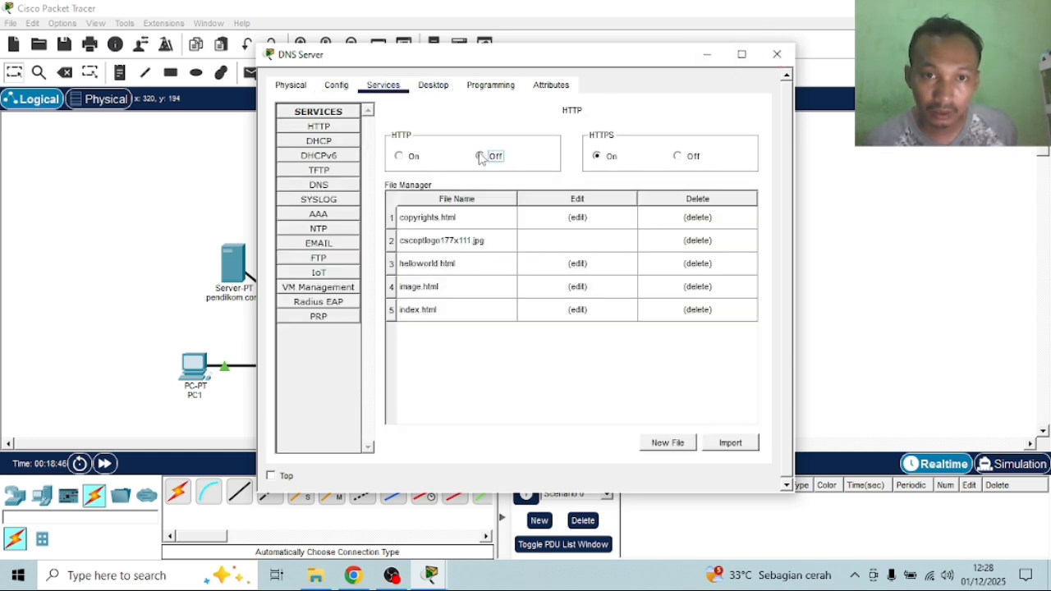
click(678, 160)
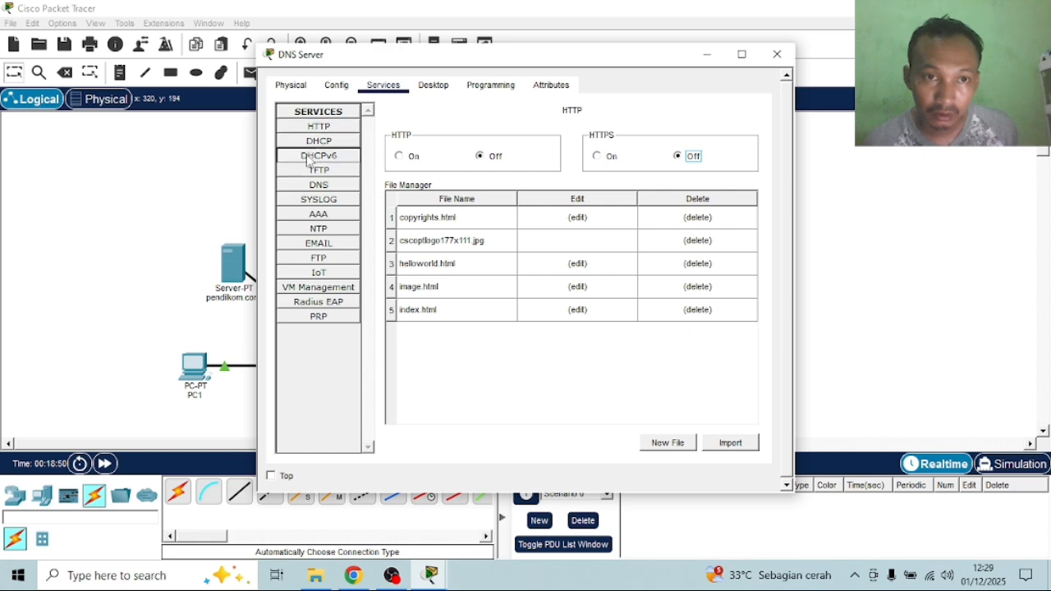
click(776, 54)
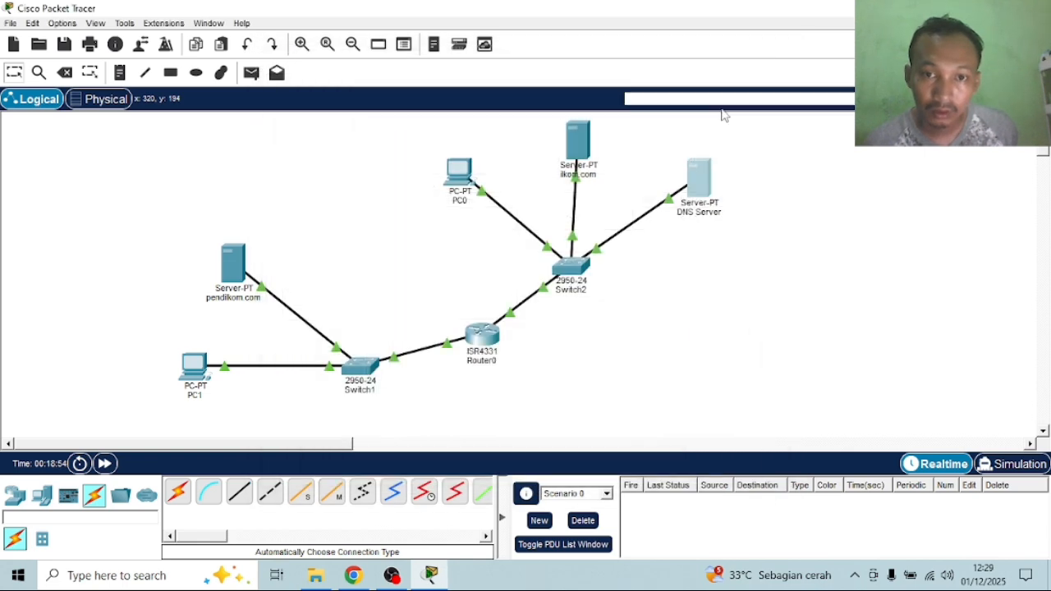
Give the ilkom.com server's FastEthernet0 the static IPv4 address 192.168.1.103 with subnet mask 255.255.255.0, and close its settings
click(576, 135)
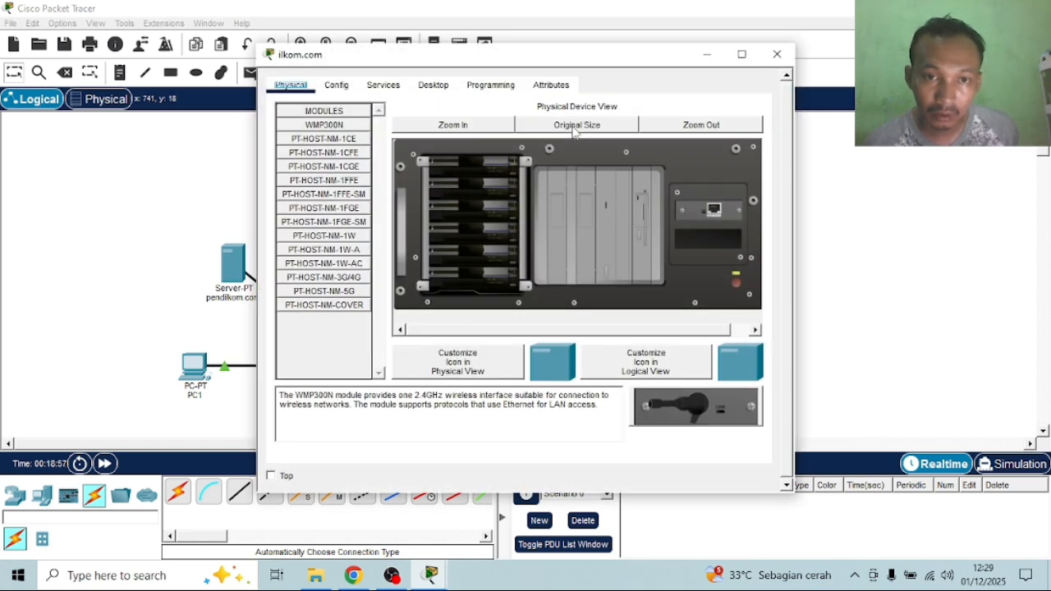
click(336, 85)
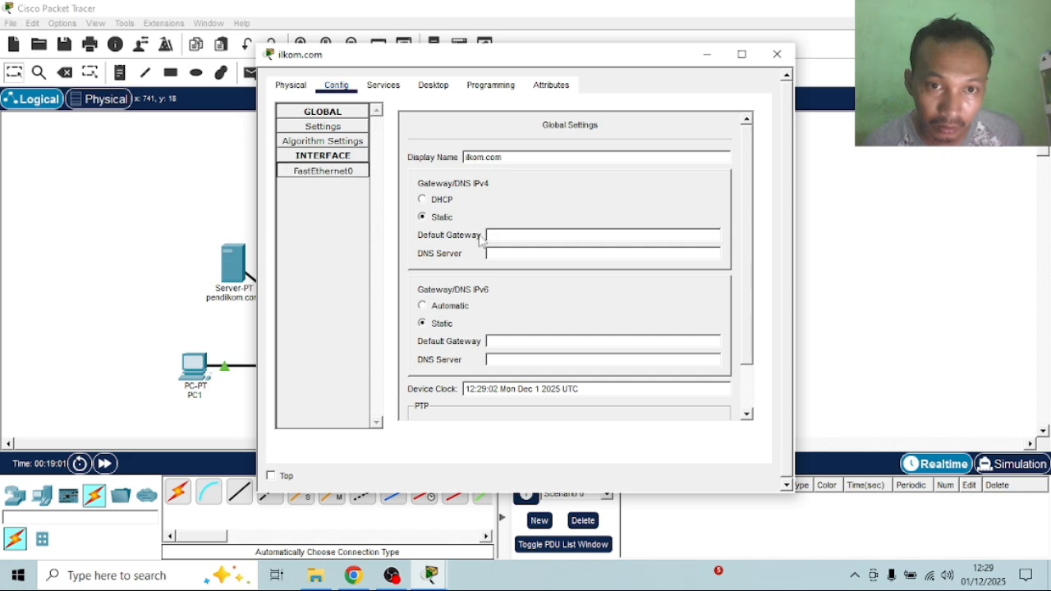
click(323, 170)
right_click(593, 237)
click(636, 298)
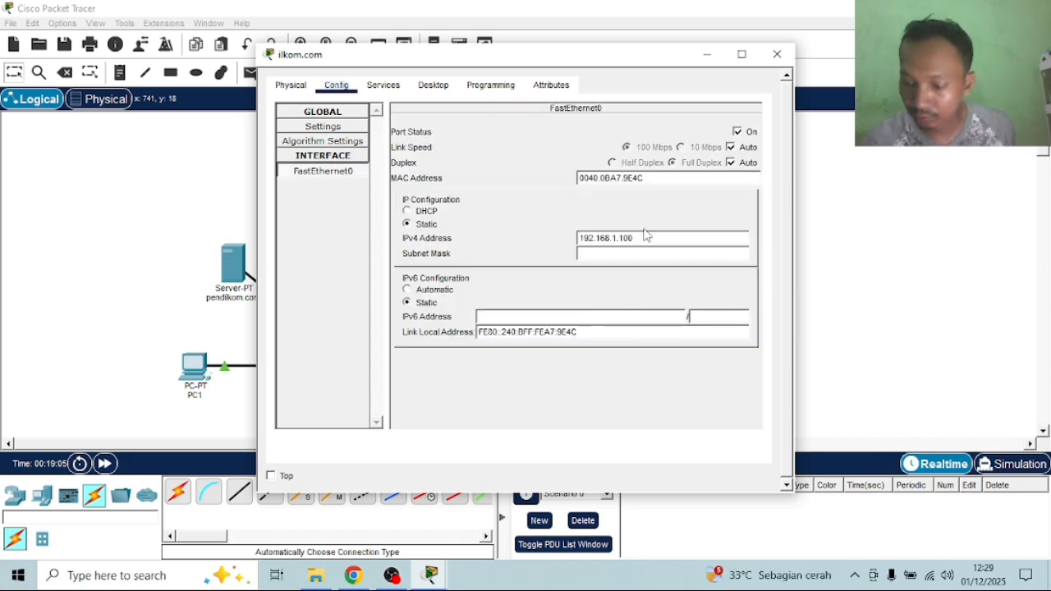
click(670, 254)
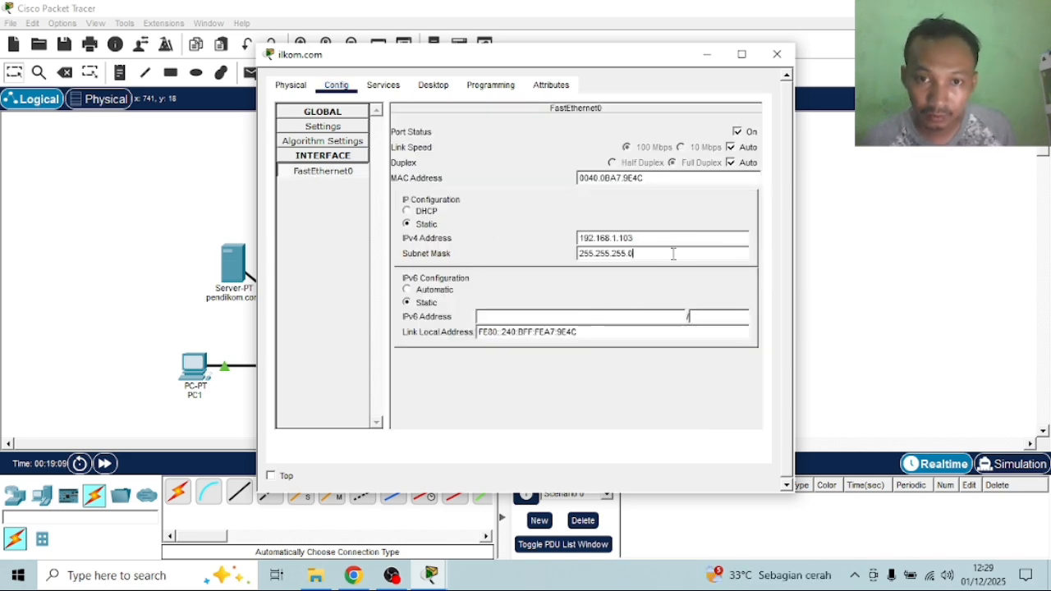
click(777, 54)
Set the ilkom.com server's IPv4 default gateway to 192.168.1.100 and its DNS server address to 192.168.1.104
mouse_move(693, 188)
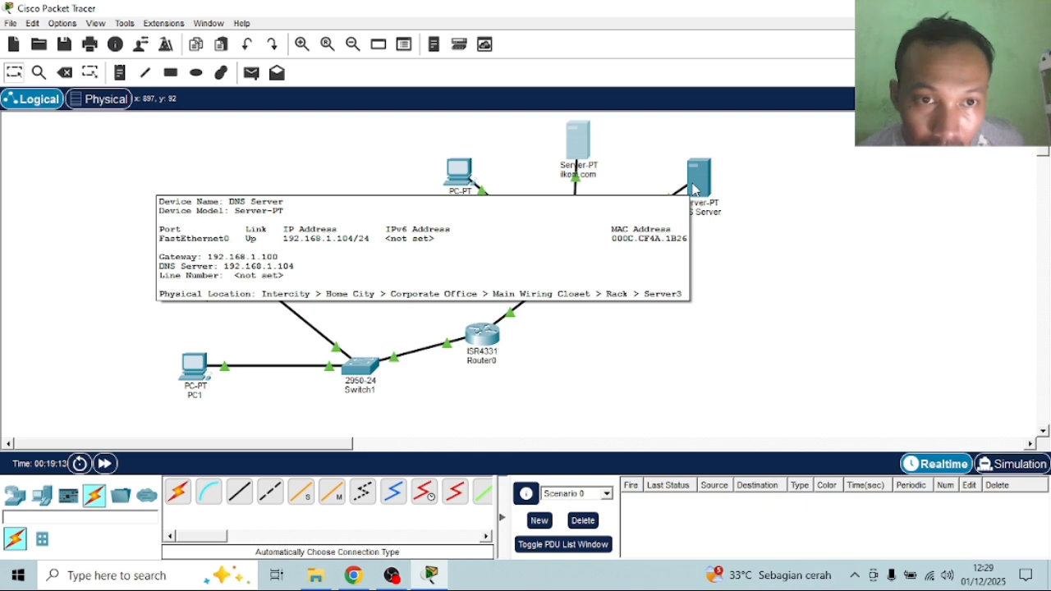
click(578, 139)
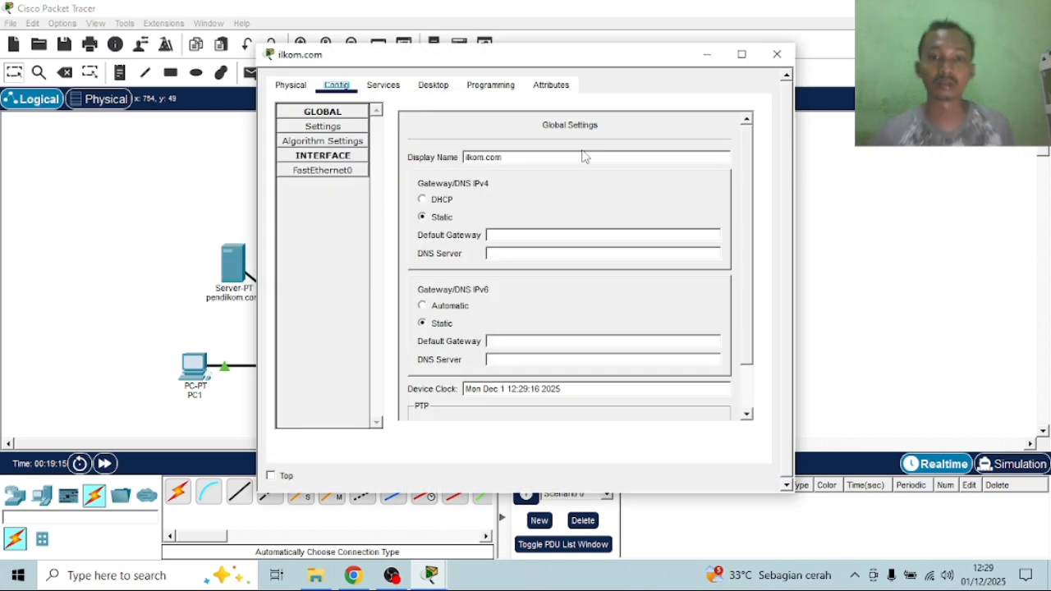
click(341, 141)
click(329, 127)
right_click(525, 235)
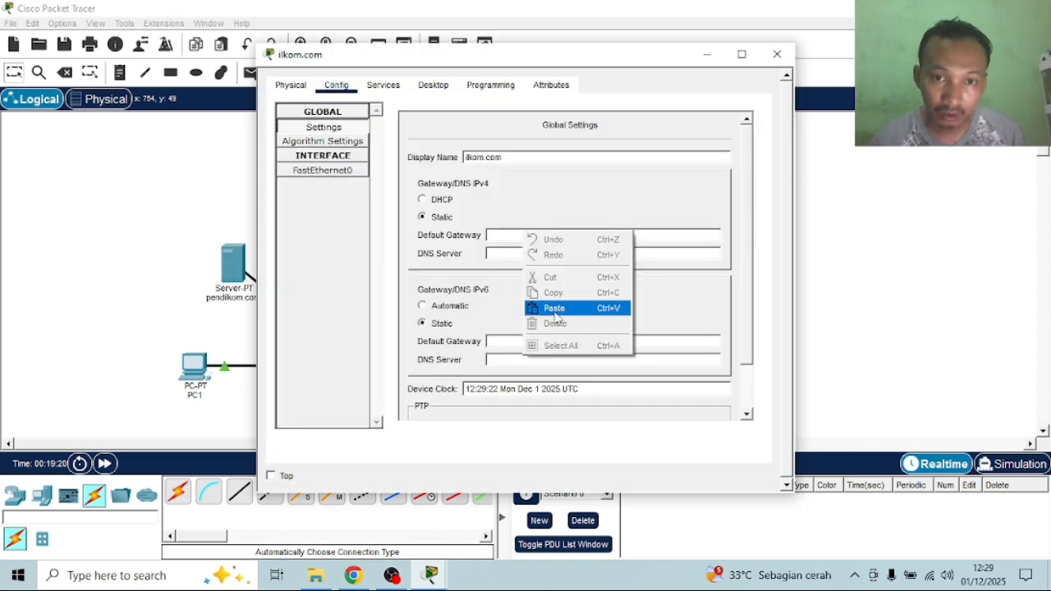
click(554, 309)
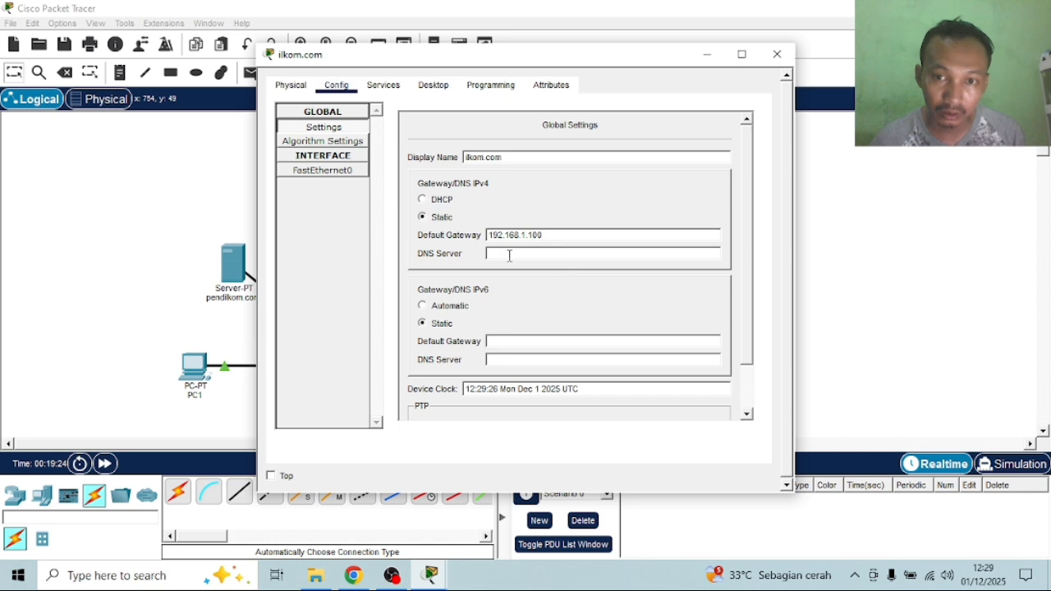
right_click(509, 255)
click(542, 330)
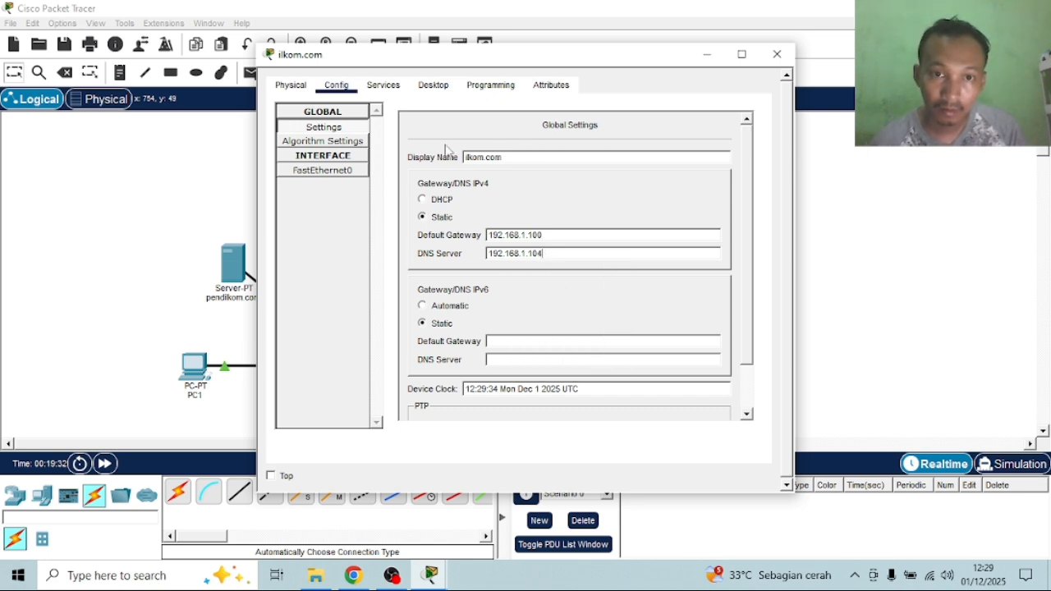
Replace the centered heading text in the ilkom.com server's index.html page with the student's full name in capitals
click(381, 87)
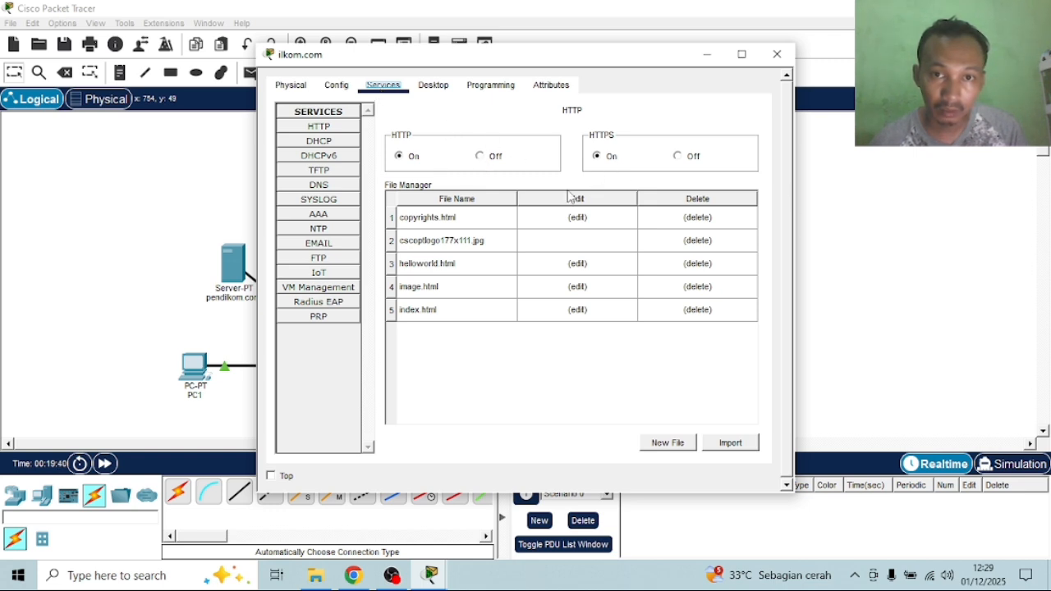
click(584, 310)
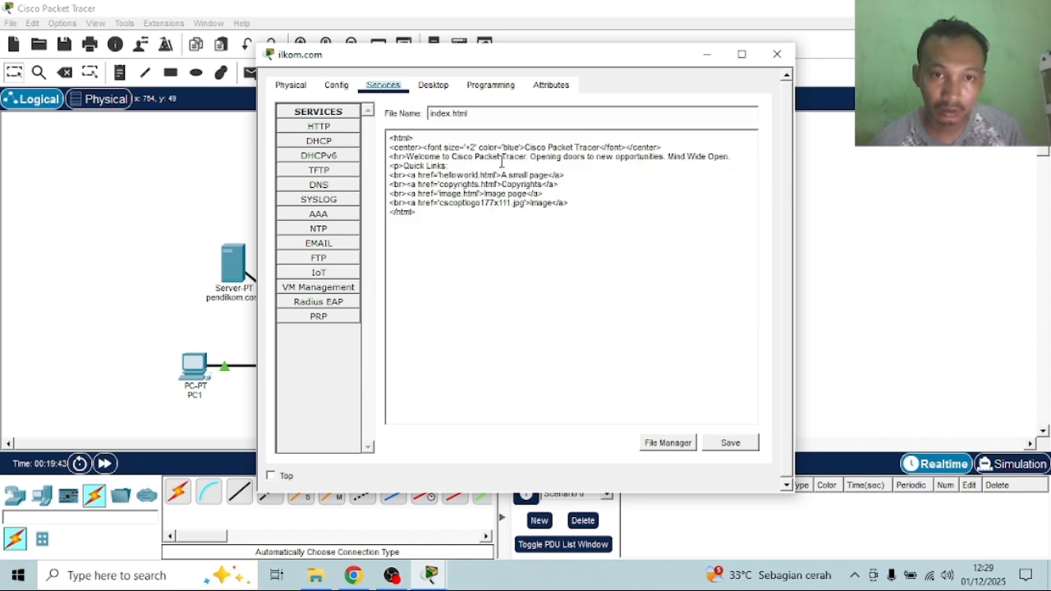
click(600, 147)
key(BackSpace)
key(BackSpace)
key(BackSpace)
key(BackSpace)
key(BackSpace)
key(BackSpace)
key(BackSpace)
key(BackSpace)
key(BackSpace)
key(BackSpace)
key(BackSpace)
key(BackSpace)
key(BackSpace)
key(BackSpace)
key(BackSpace)
key(BackSpace)
key(BackSpace)
key(BackSpace)
key(BackSpace)
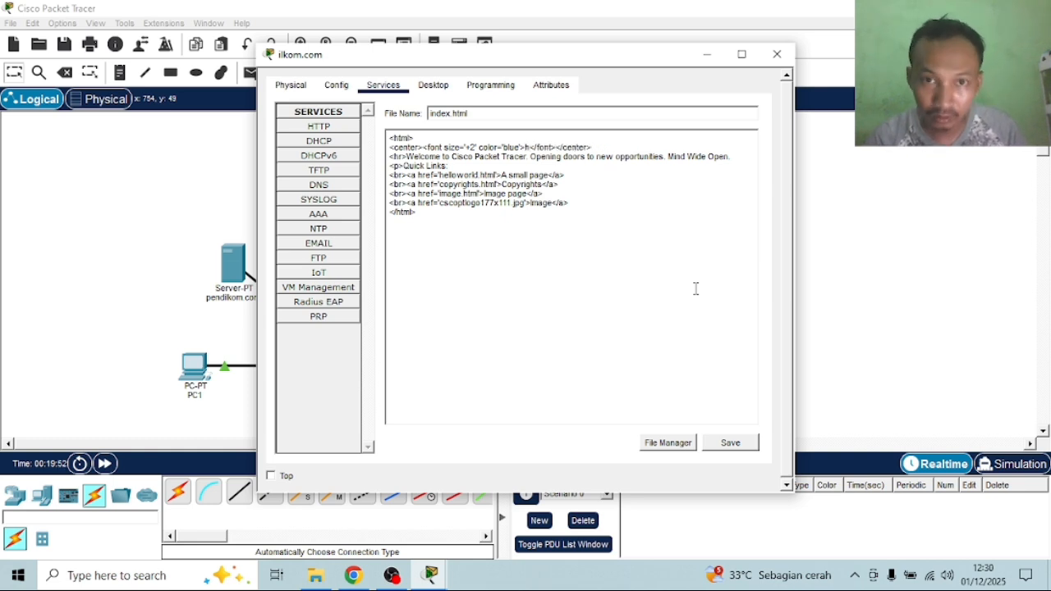
text(HASRI PRAT)
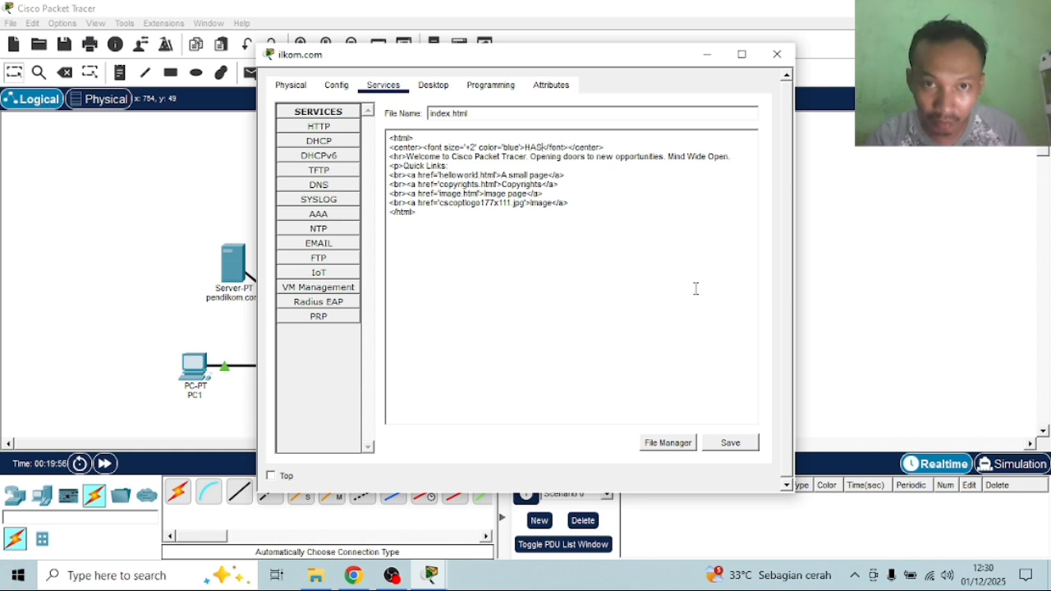
text(AMA)
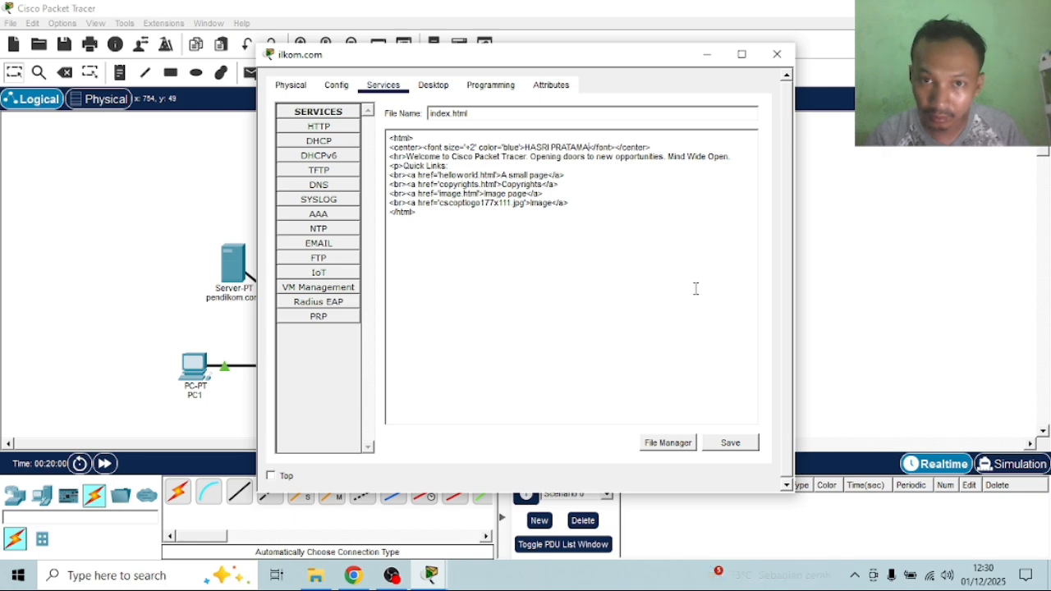
Save the ilkom.com server's edited index.html page, overwriting the existing file, and close the server's settings
click(729, 443)
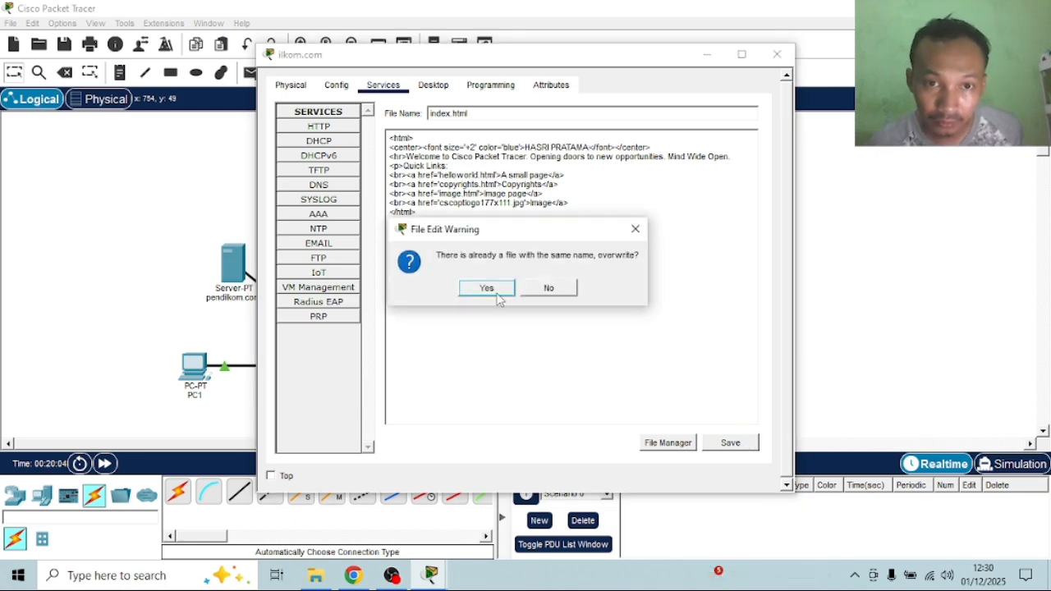
click(487, 288)
click(777, 53)
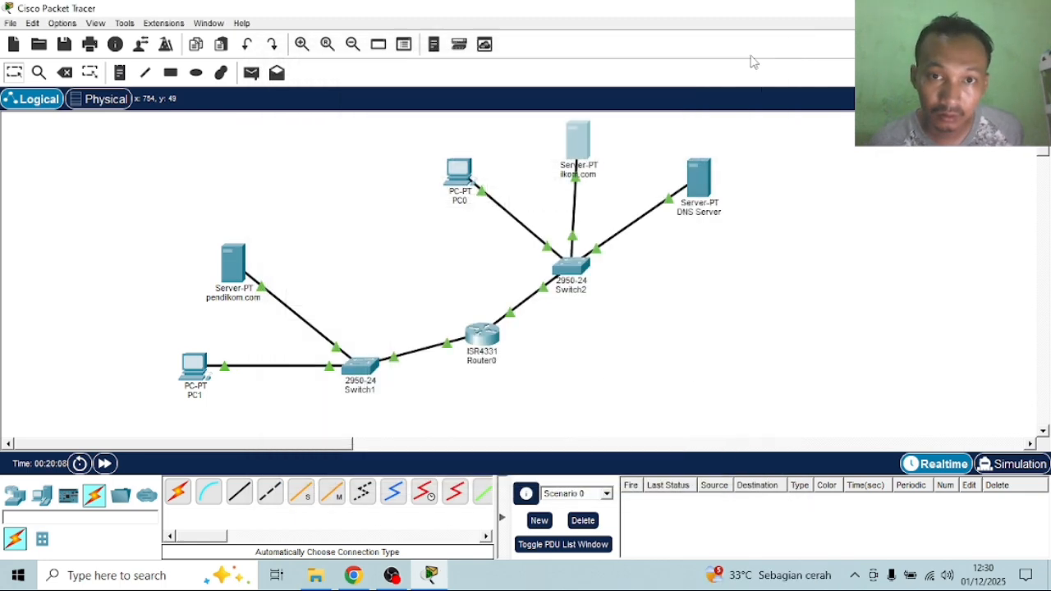
click(465, 175)
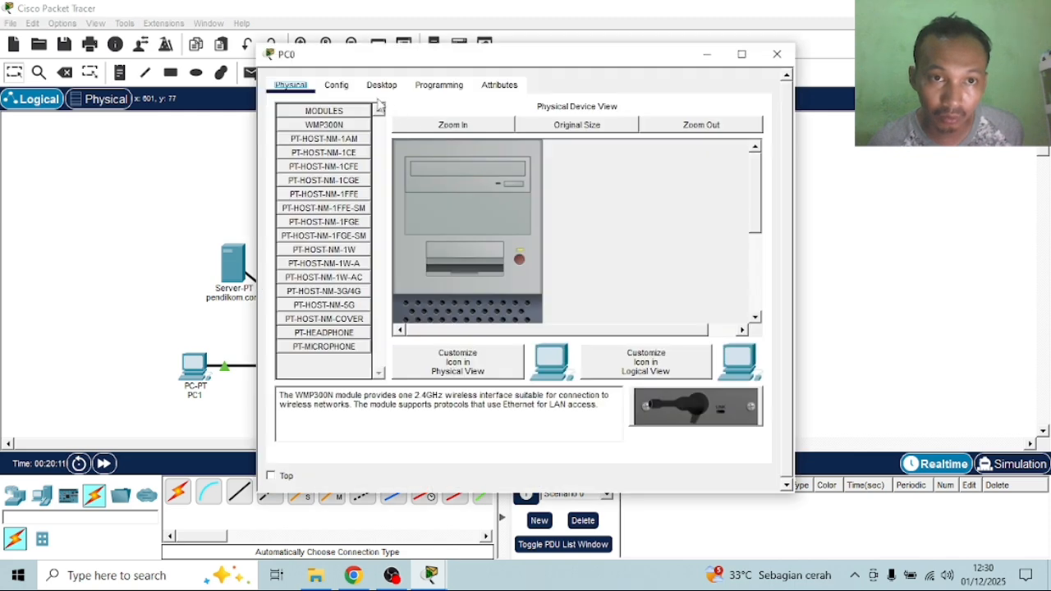
click(335, 84)
click(337, 171)
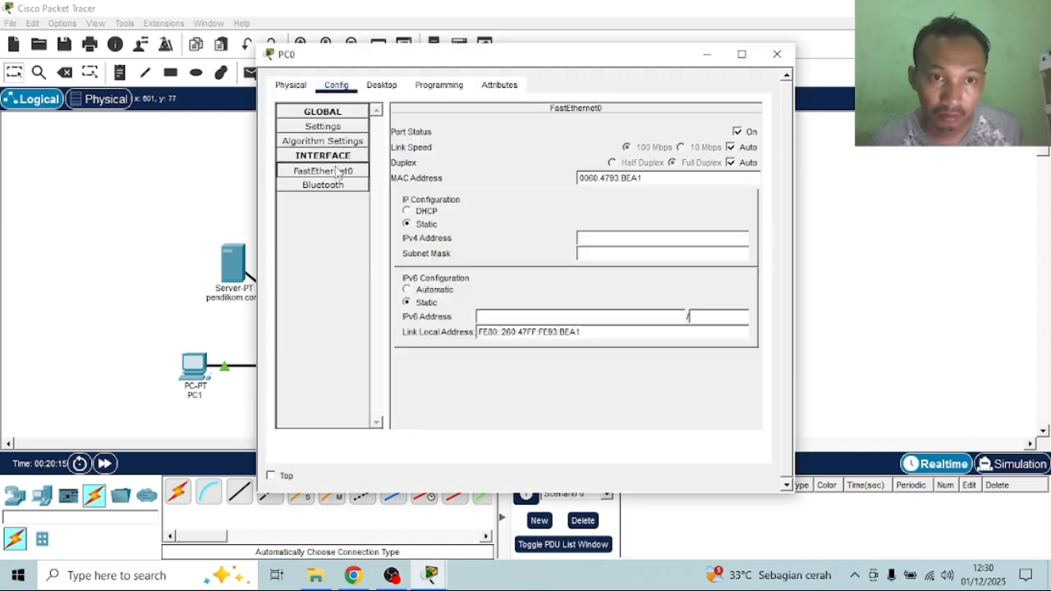
click(776, 53)
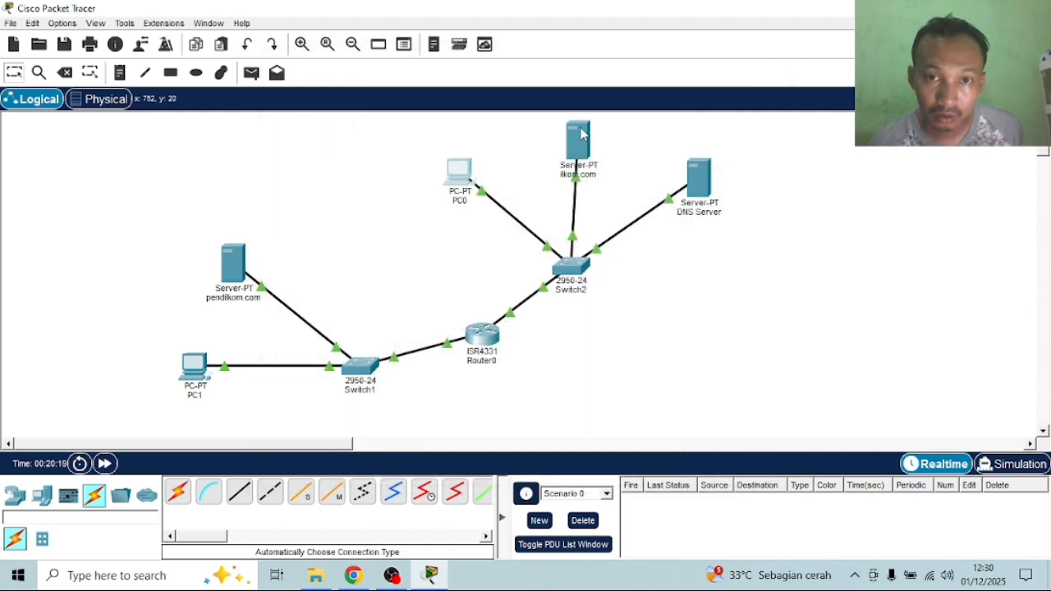
Give PC0's FastEthernet0 the static IPv4 address 192.168.1.102 with the default subnet mask
mouse_move(583, 135)
click(470, 174)
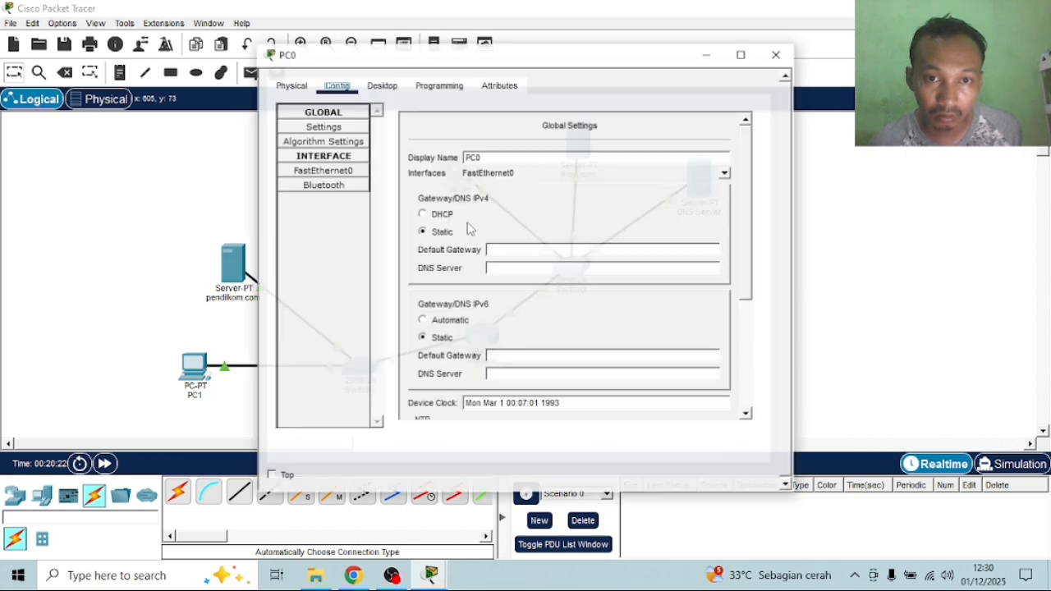
click(353, 177)
right_click(581, 237)
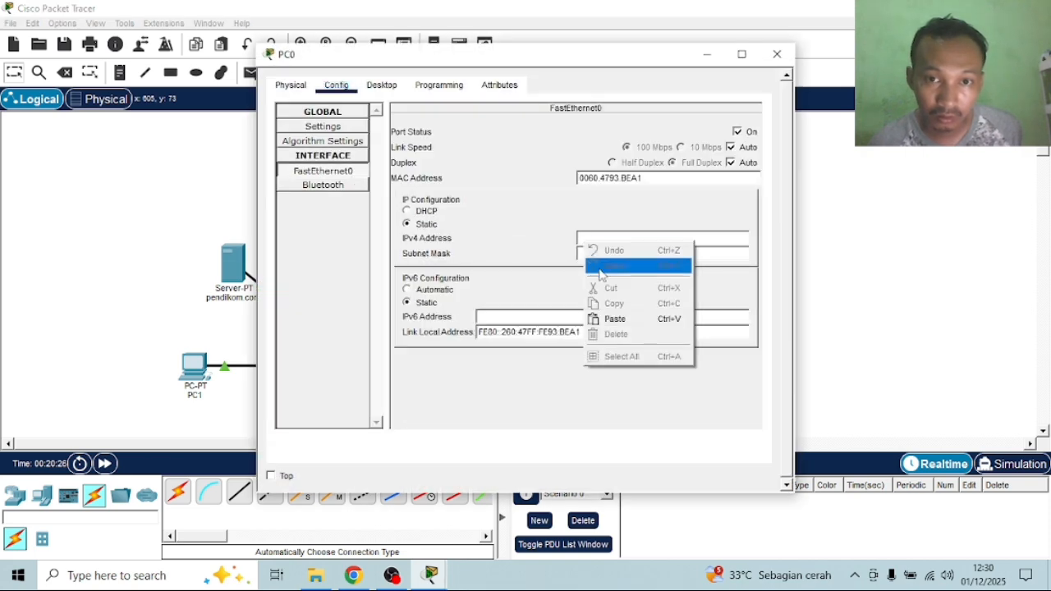
click(611, 316)
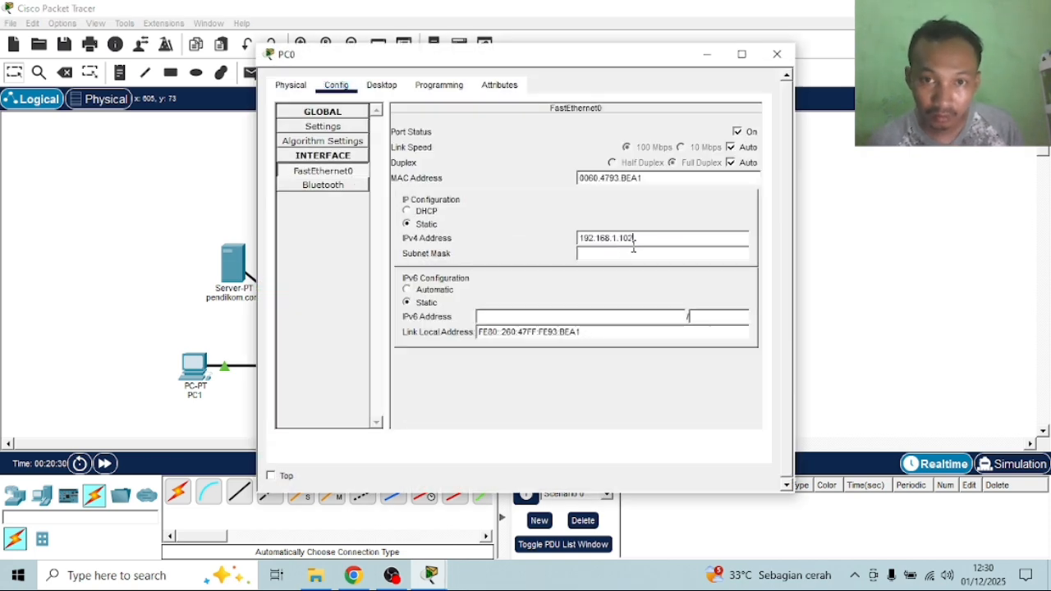
click(640, 254)
Set PC0's IPv4 default gateway to 192.168.1.100 and its DNS server address to 192.168.1.104, and close its settings
click(322, 126)
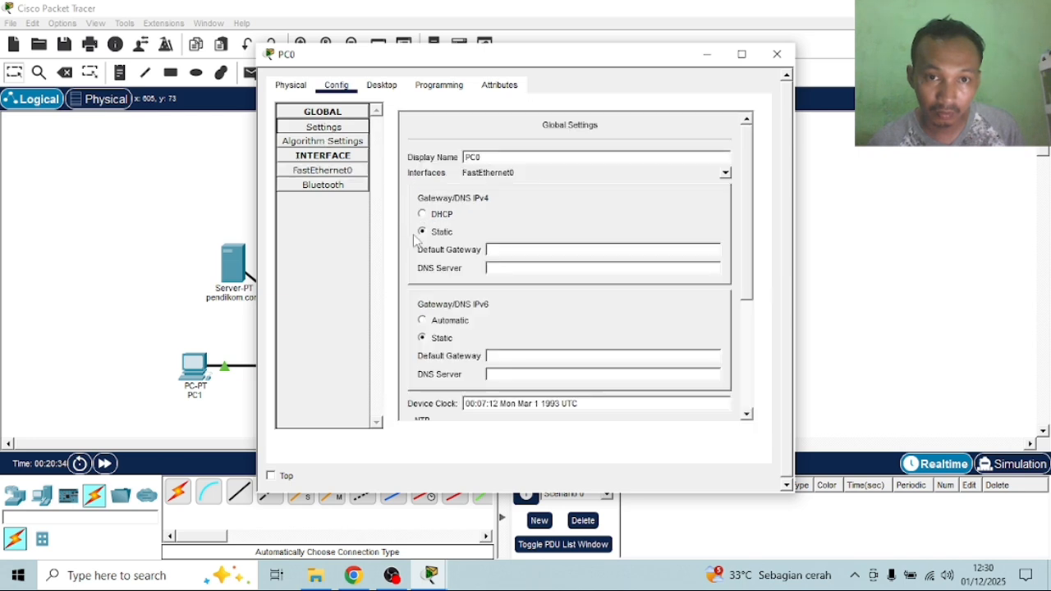
click(492, 250)
right_click(492, 250)
click(527, 327)
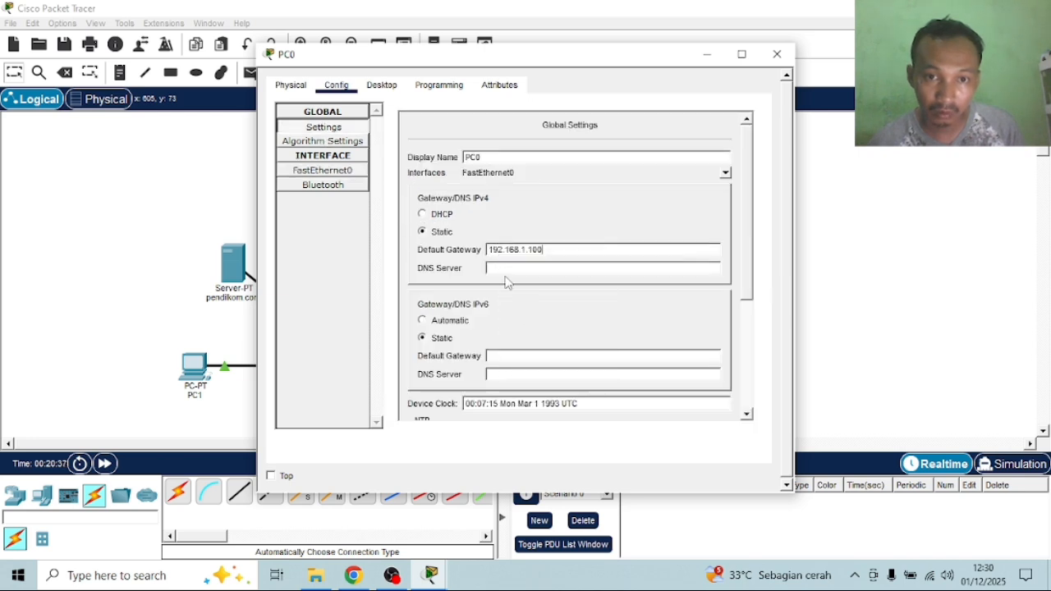
right_click(490, 268)
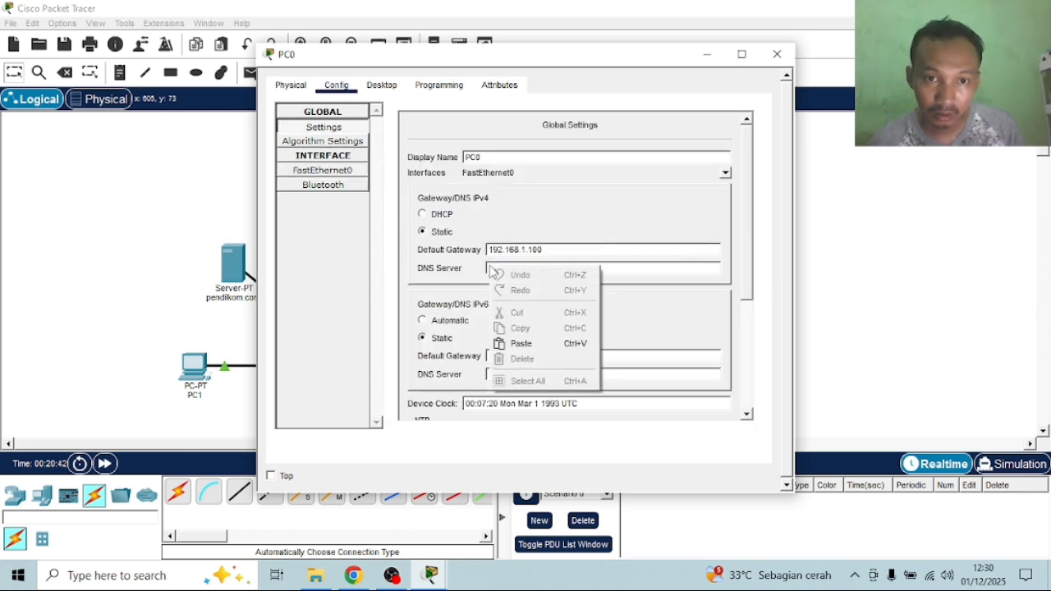
click(550, 343)
key(BackSpace)
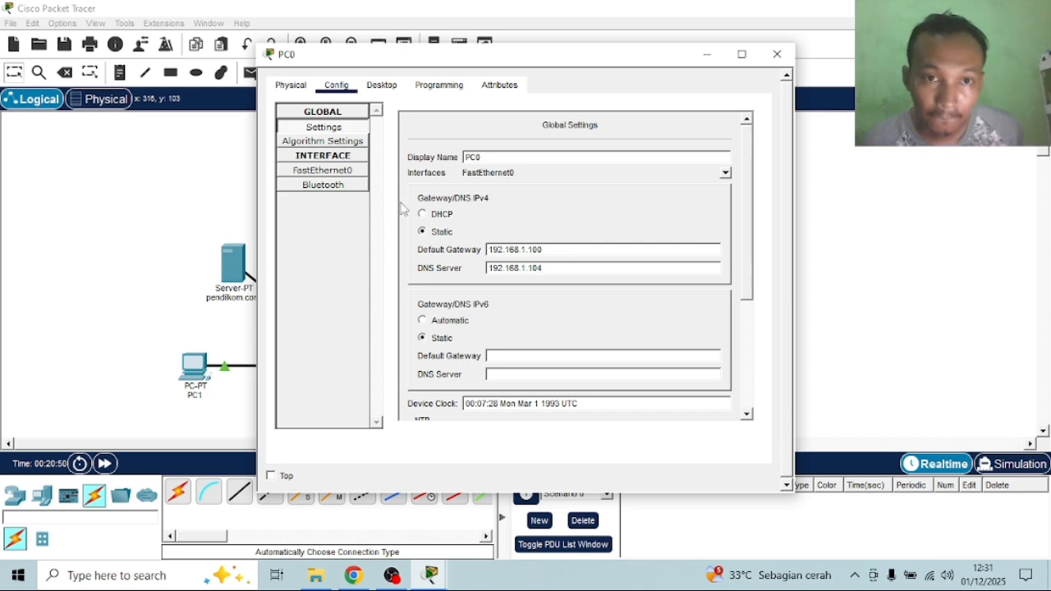
click(397, 89)
click(341, 89)
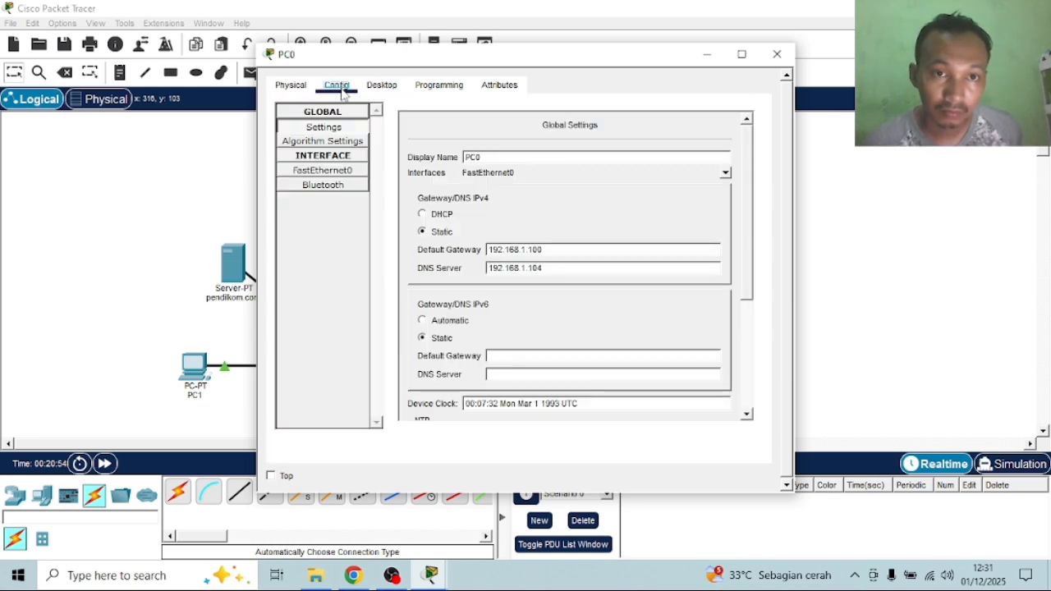
click(776, 54)
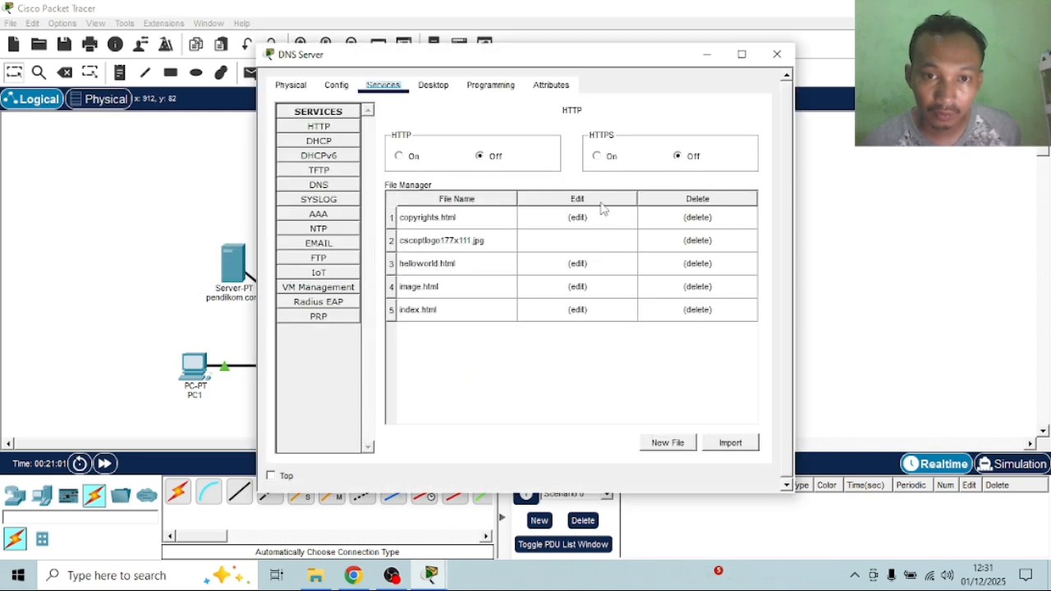
click(326, 185)
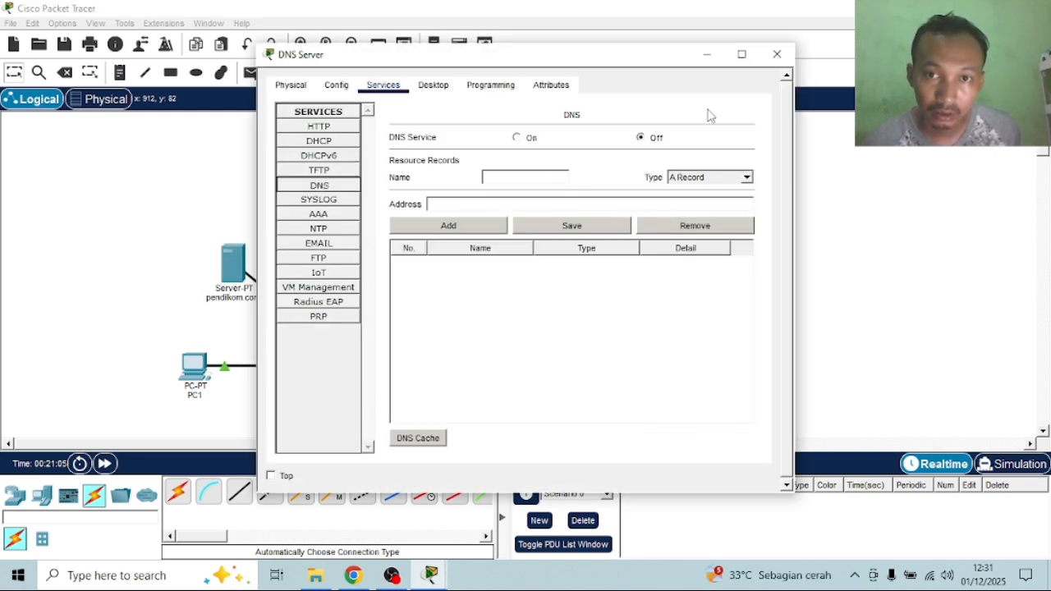
click(776, 54)
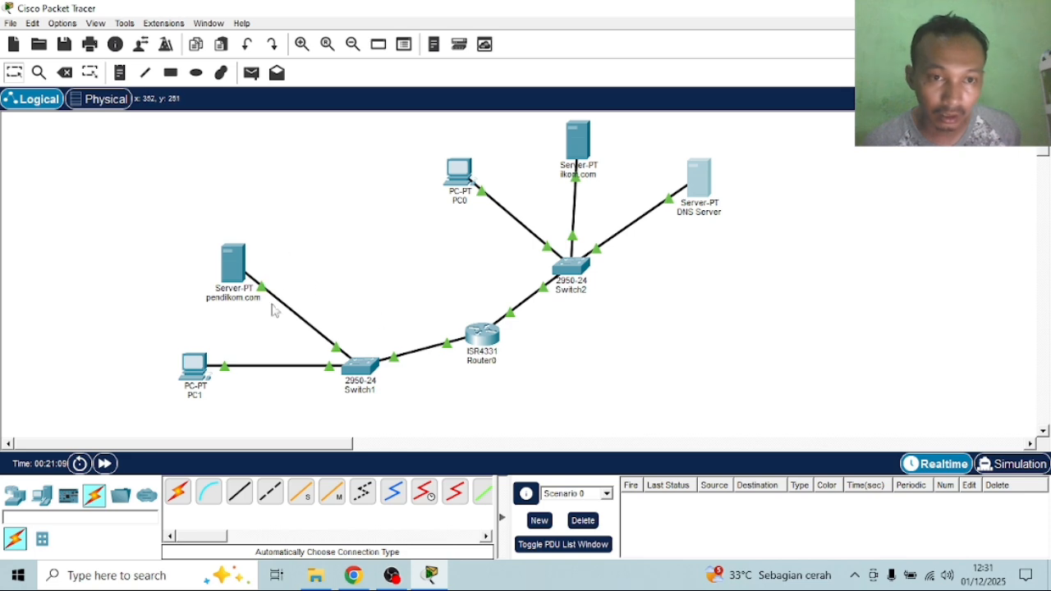
click(232, 264)
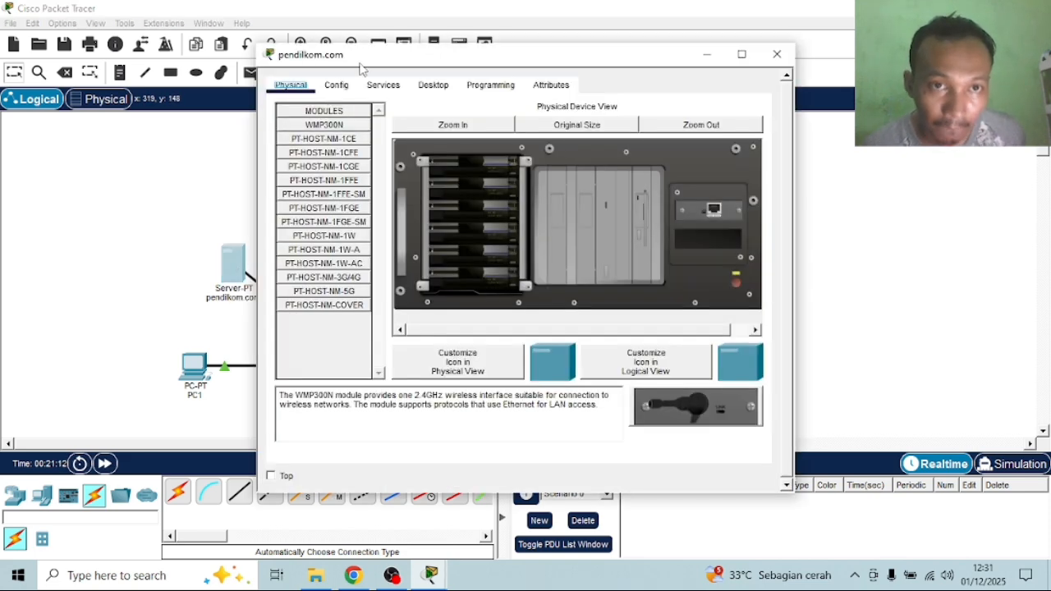
click(336, 84)
click(776, 54)
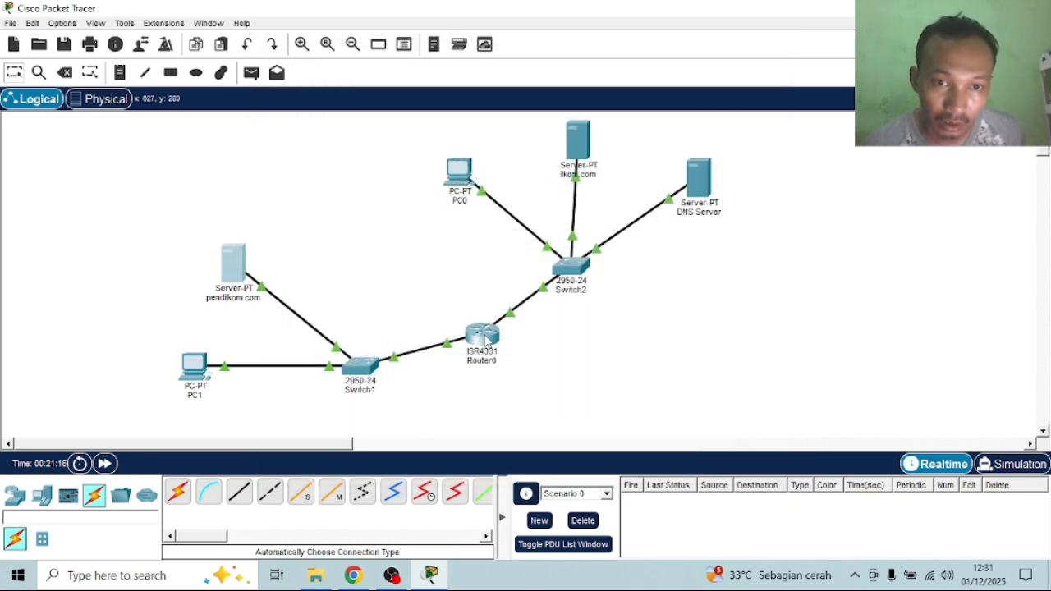
Copy the IPv4 address of Router0's GigabitEthernet0/0/1 interface and close the router's settings
click(482, 334)
click(367, 259)
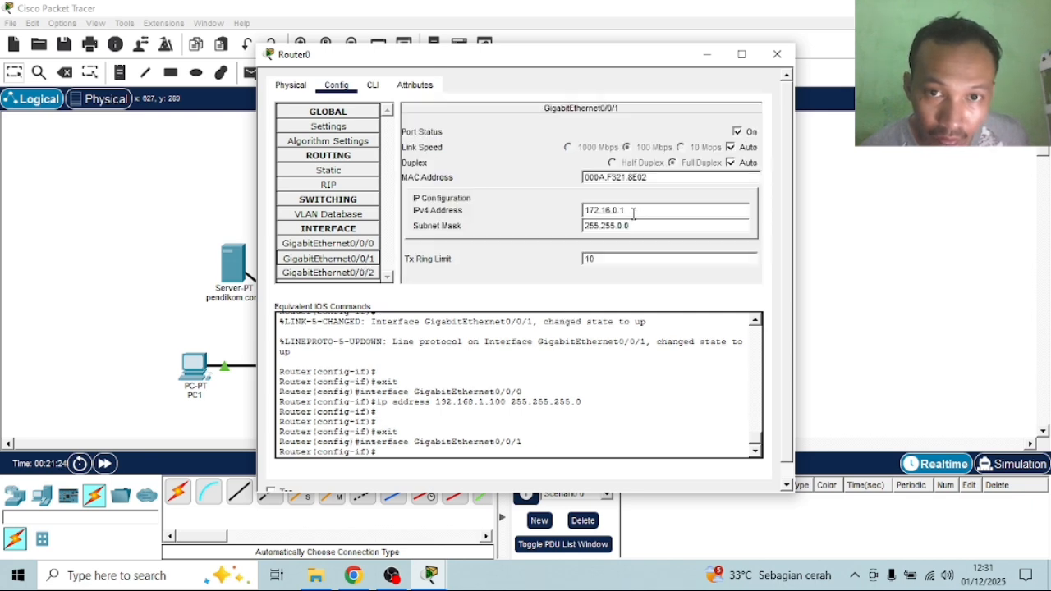
drag(632, 212, 583, 210)
right_click(582, 210)
click(614, 277)
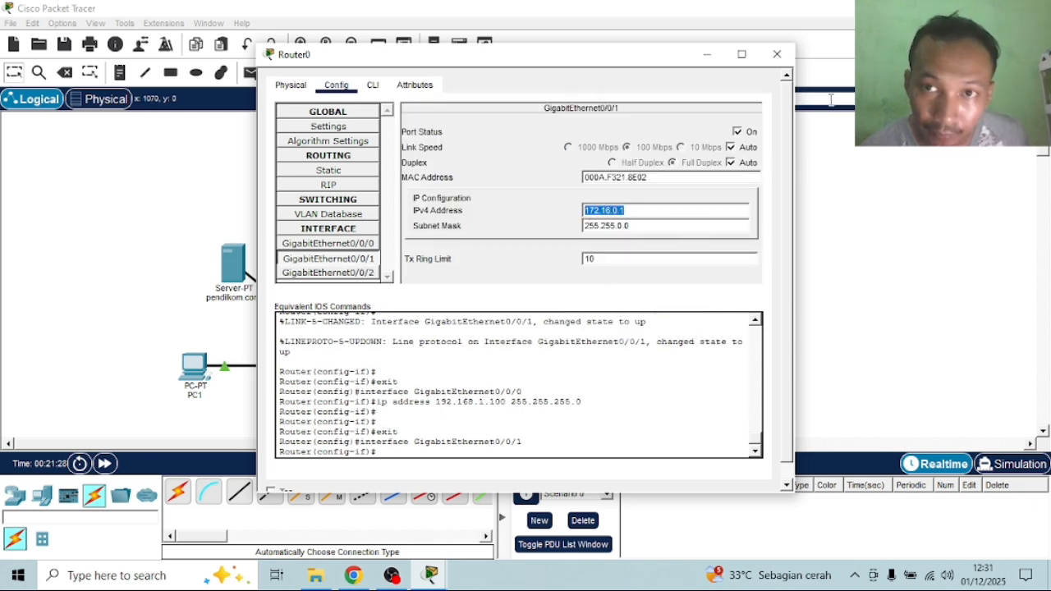
click(776, 55)
Give the pendilkom.com server's FastEthernet0 the static IPv4 address 172.16.0.2 with subnet mask 255.255.0.0
click(233, 265)
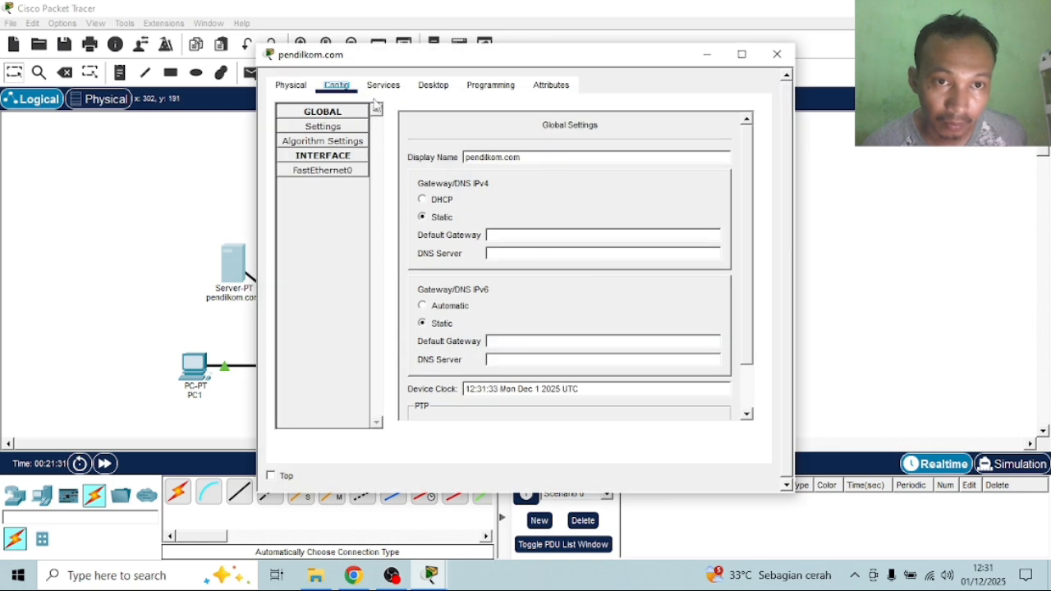
click(323, 171)
right_click(603, 242)
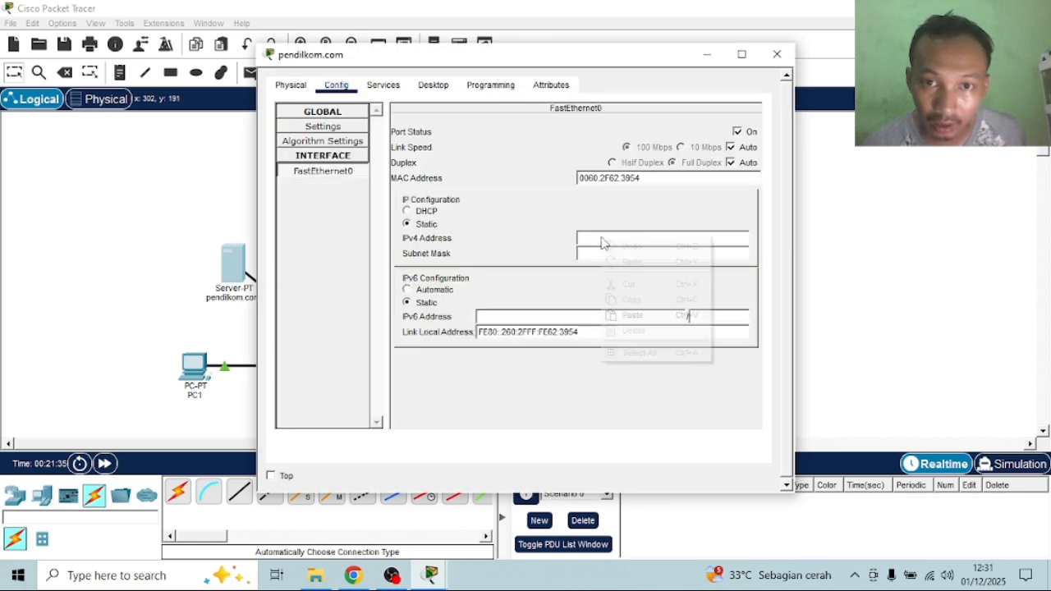
click(632, 315)
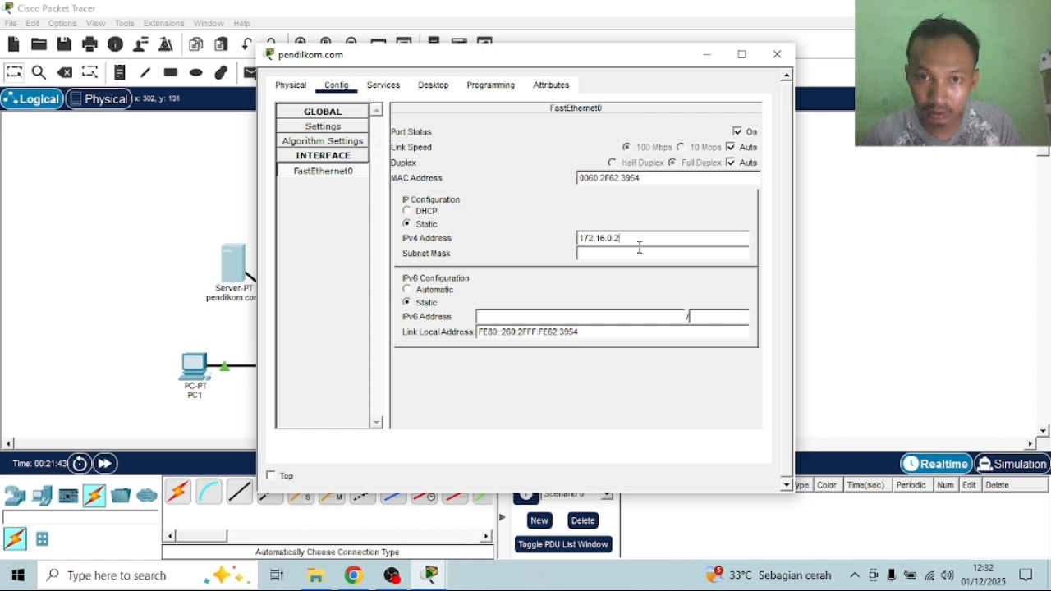
text(2)
click(638, 253)
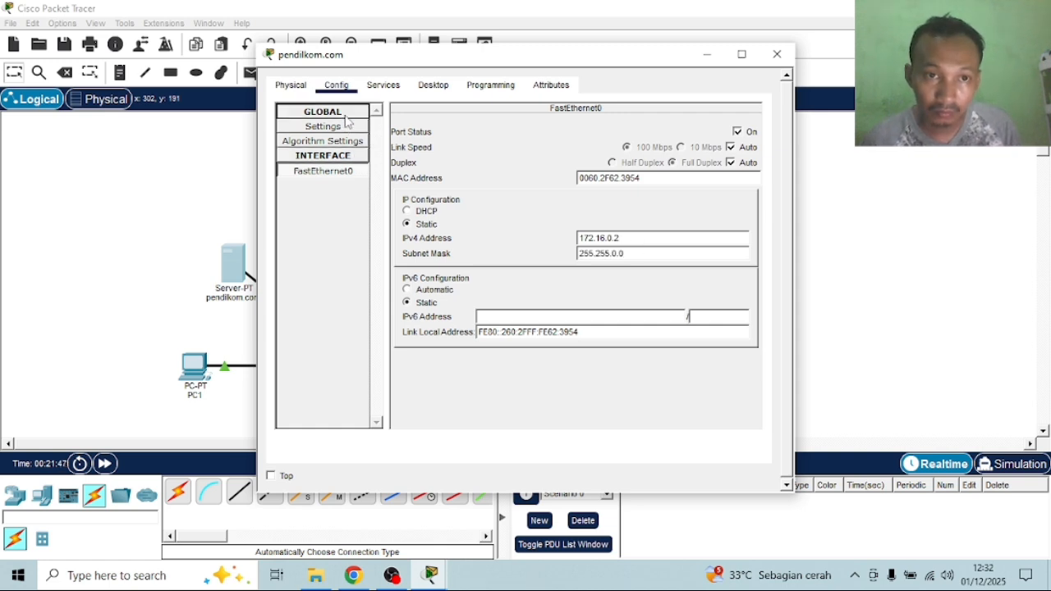
Set the pendilkom.com server's IPv4 default gateway to 172.16.0.1 and its DNS server address to 192.168.1.104
click(337, 132)
click(421, 217)
click(520, 235)
right_click(520, 235)
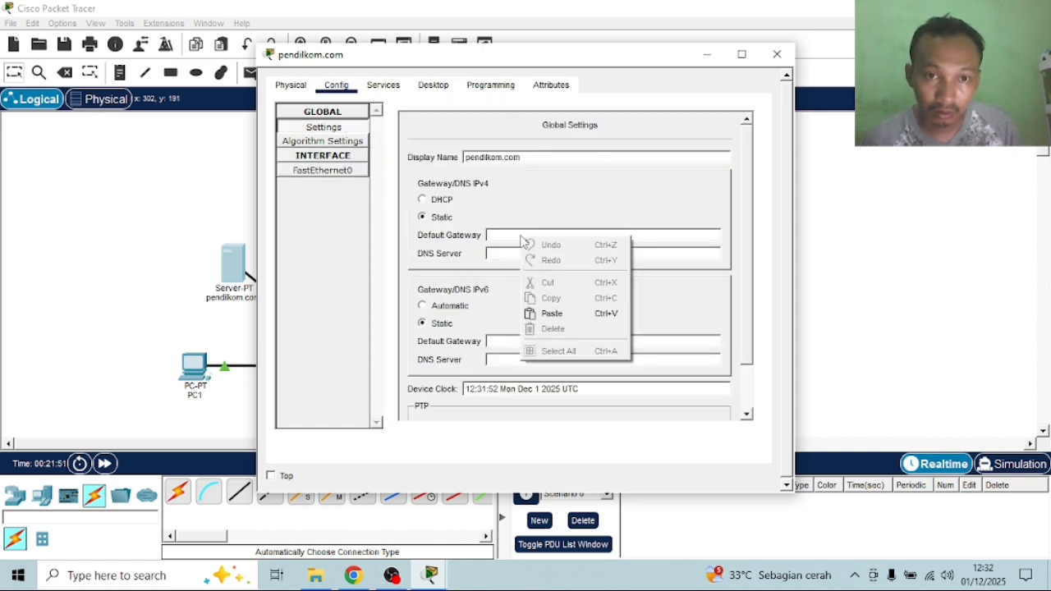
click(561, 312)
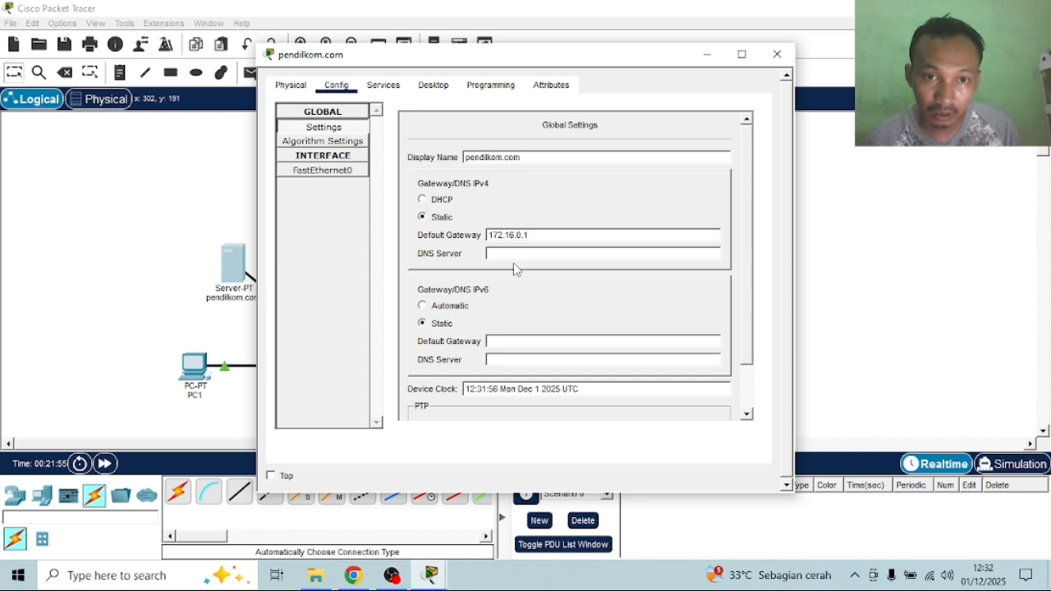
click(706, 54)
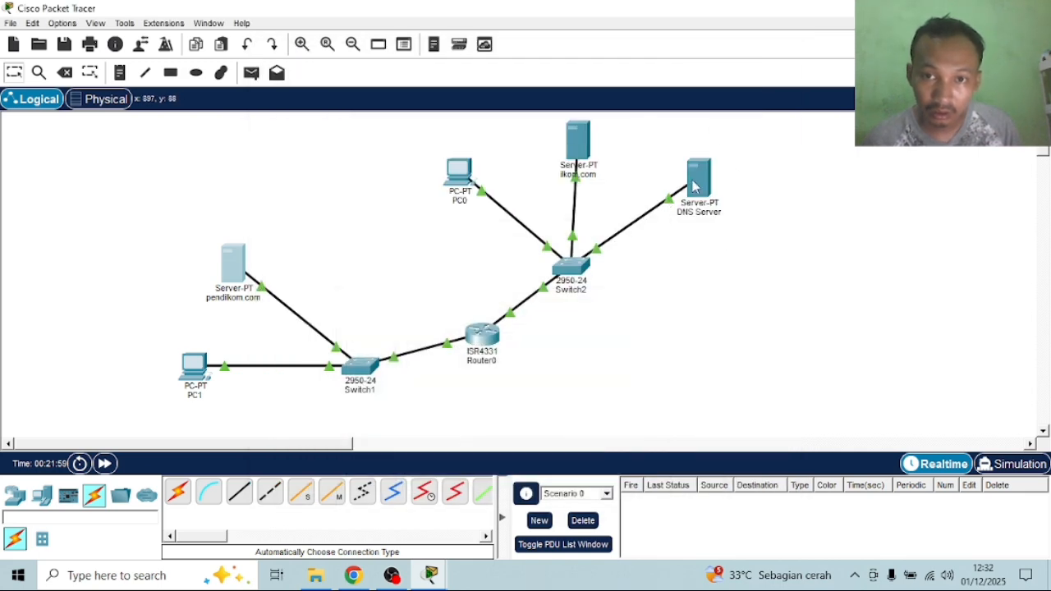
mouse_move(694, 187)
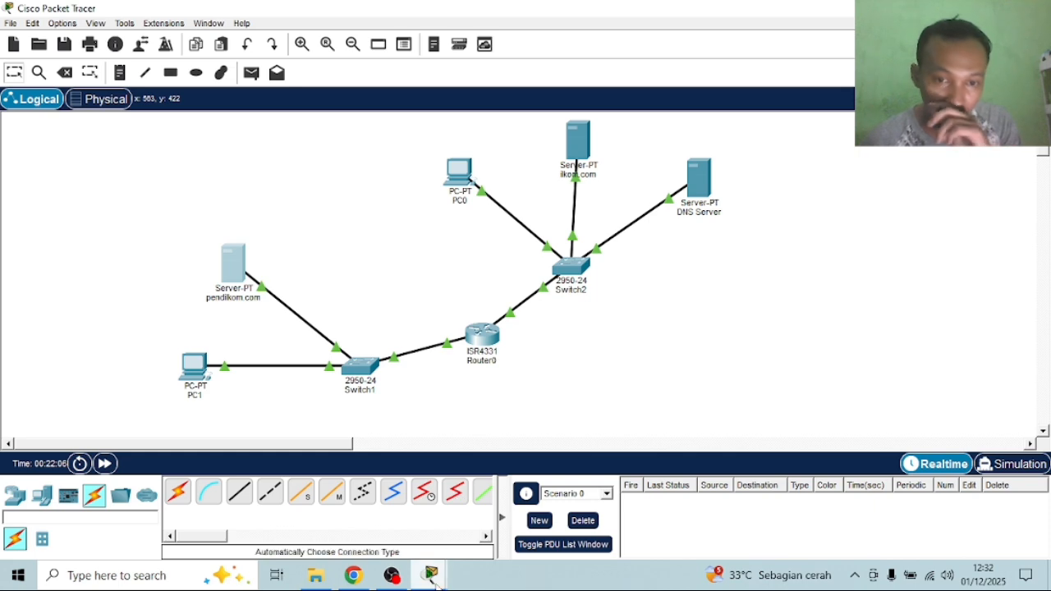
click(233, 264)
click(515, 253)
text(192.168.1.104)
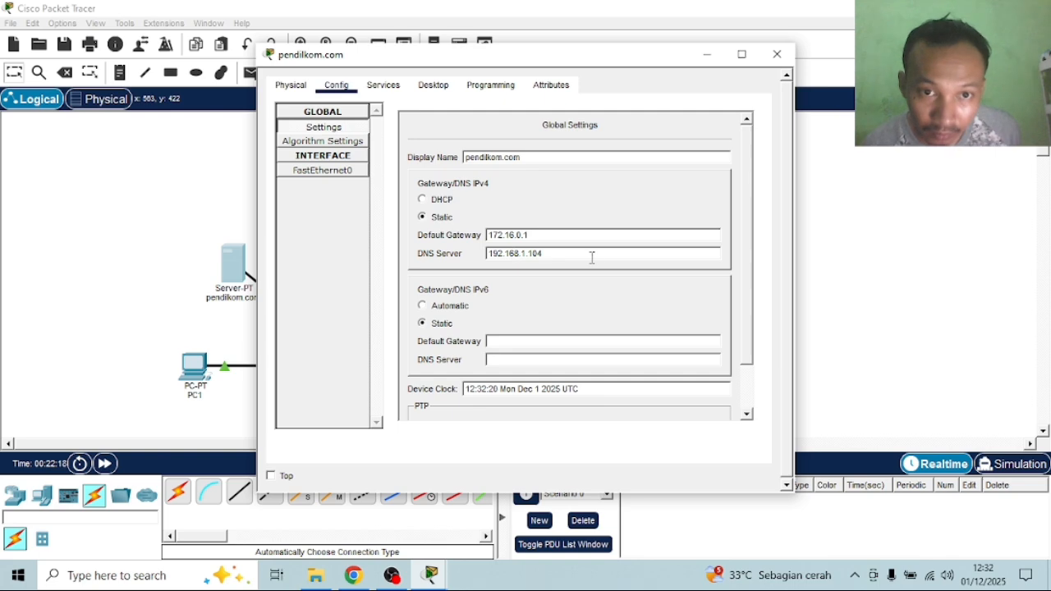
Replace the centered heading text in the pendilkom.com server's index.html page with the student's full name in capitals
click(382, 86)
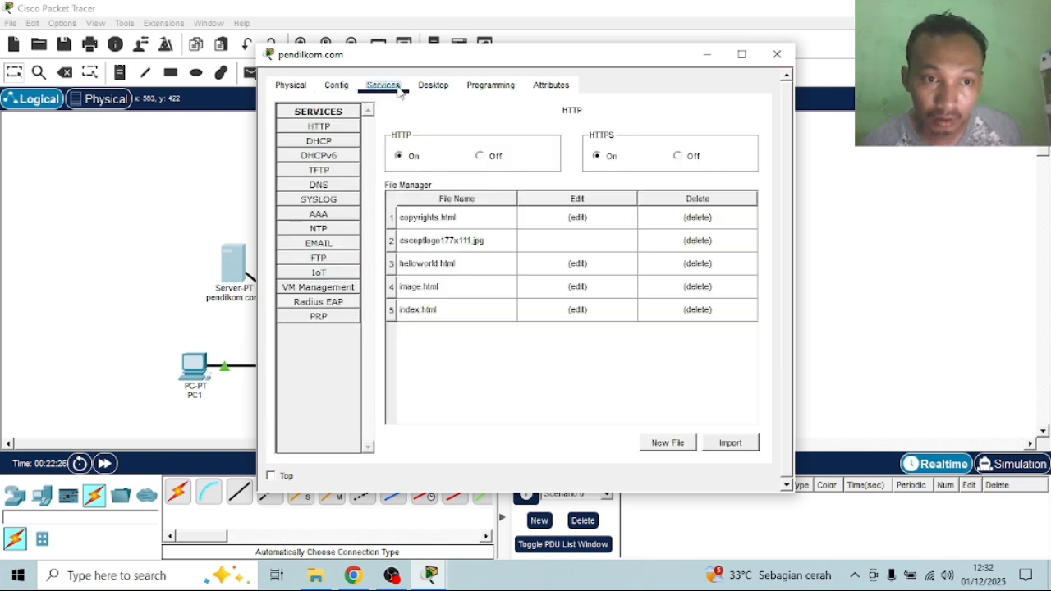
click(578, 310)
click(597, 147)
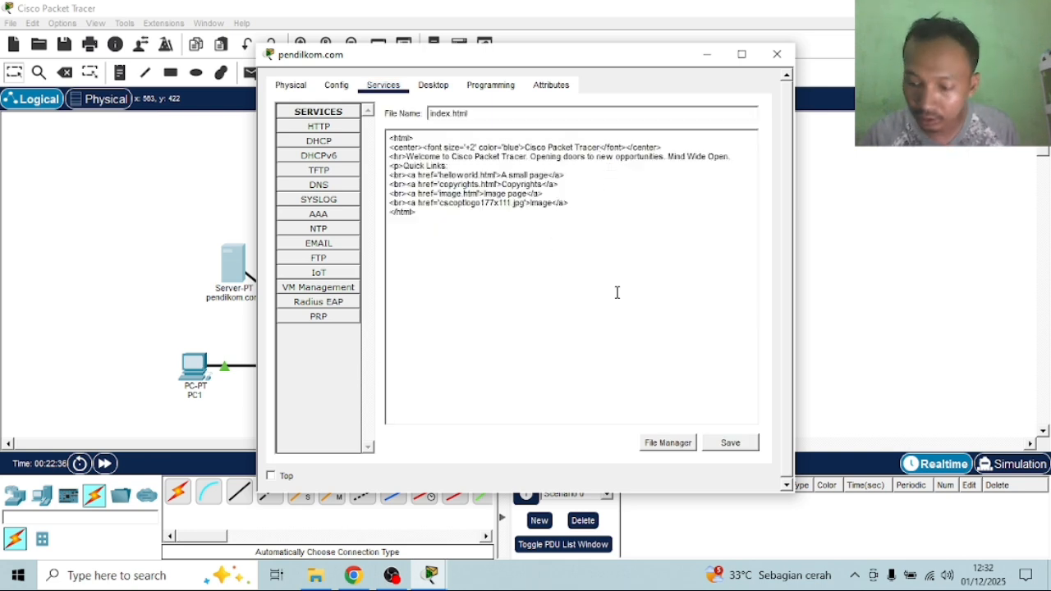
key(BackSpace)
key(BackSpace)
key(BackSpace)
key(BackSpace)
key(BackSpace)
key(BackSpace)
key(BackSpace)
key(BackSpace)
key(BackSpace)
key(BackSpace)
key(BackSpace)
key(BackSpace)
key(BackSpace)
key(BackSpace)
key(BackSpace)
key(BackSpace)
key(BackSpace)
key(BackSpace)
key(BackSpace)
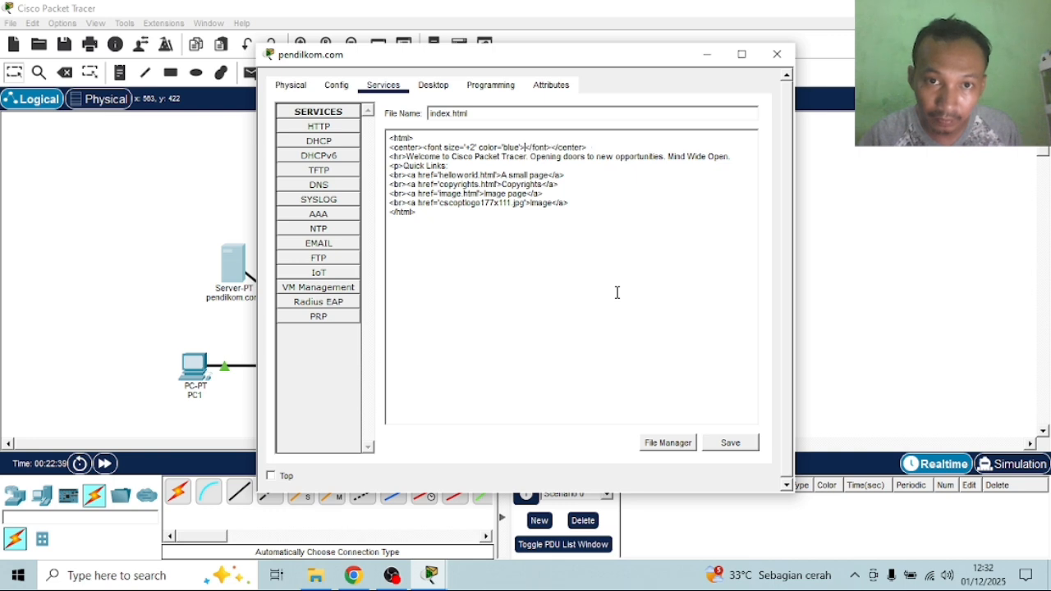
text(HASR)
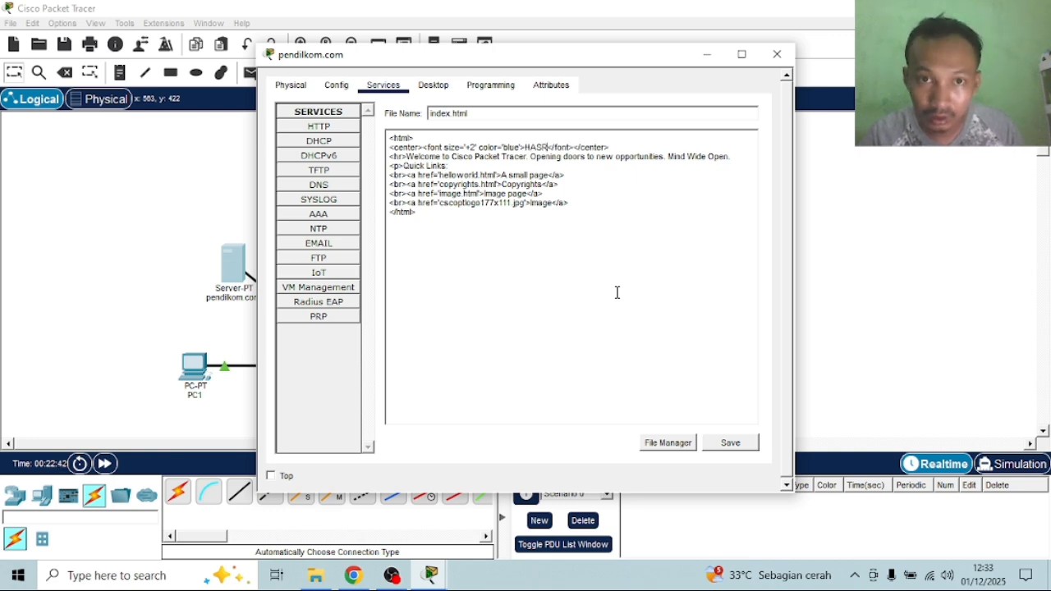
text(I PRATA)
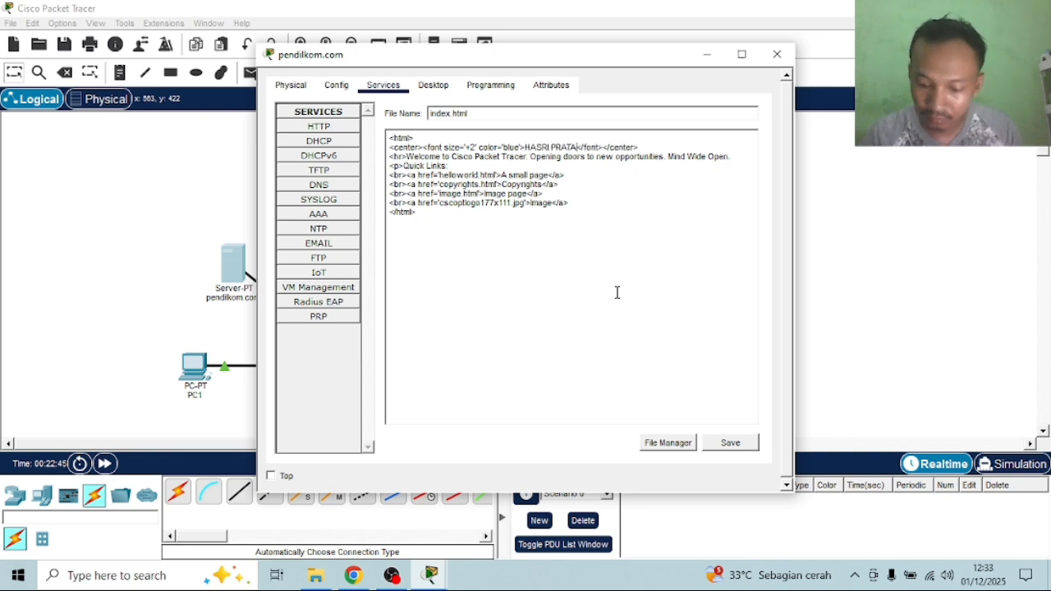
text(MA)
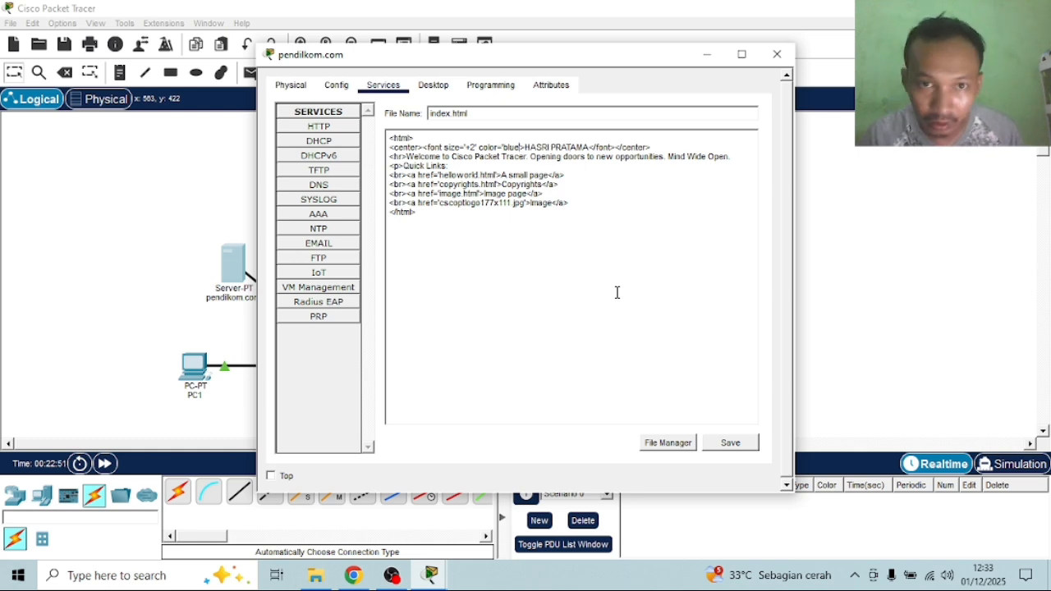
Set the heading font color in the pendilkom.com server's index.html to green, save over the existing file and close the server's settings
key(BackSpace)
key(BackSpace)
key(BackSpace)
key(BackSpace)
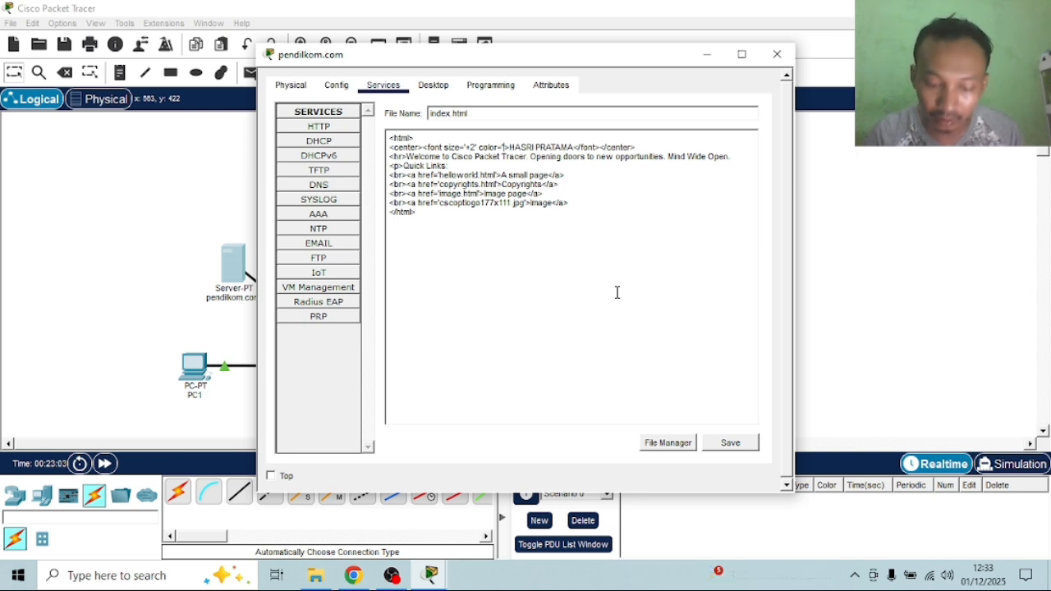
text(green)
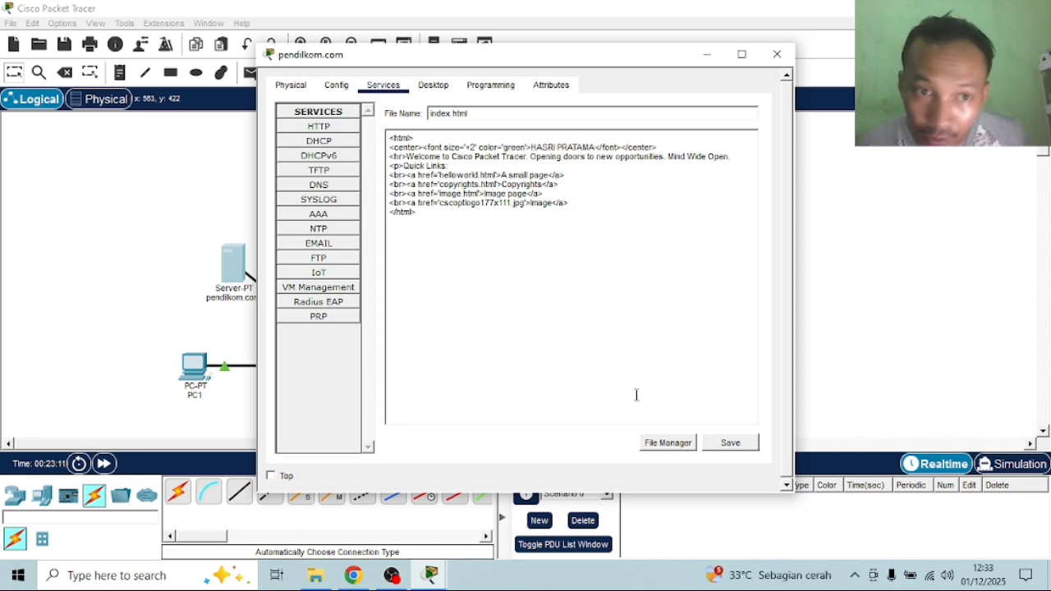
click(743, 443)
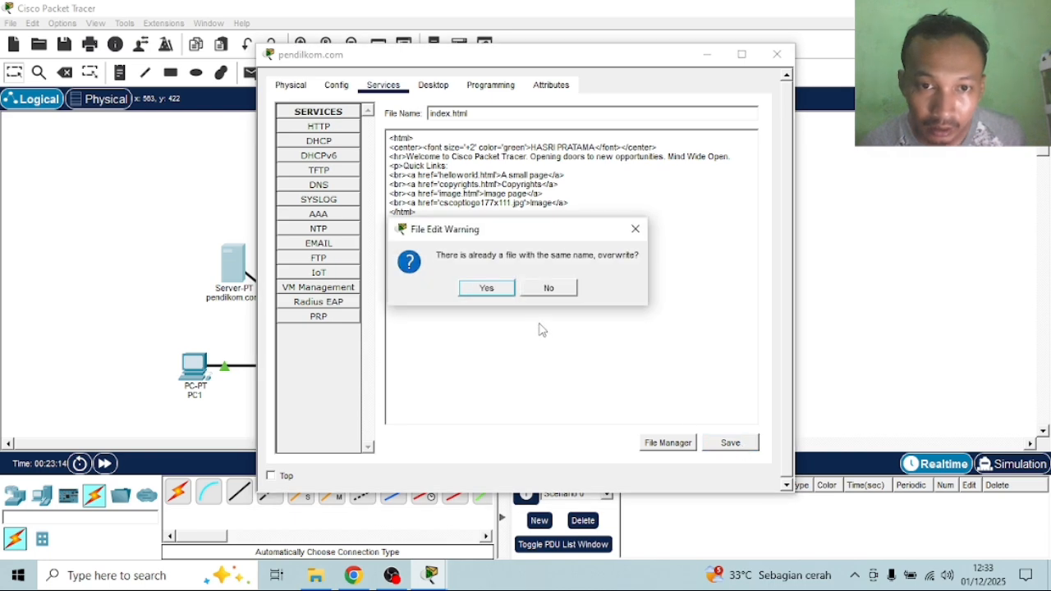
click(489, 288)
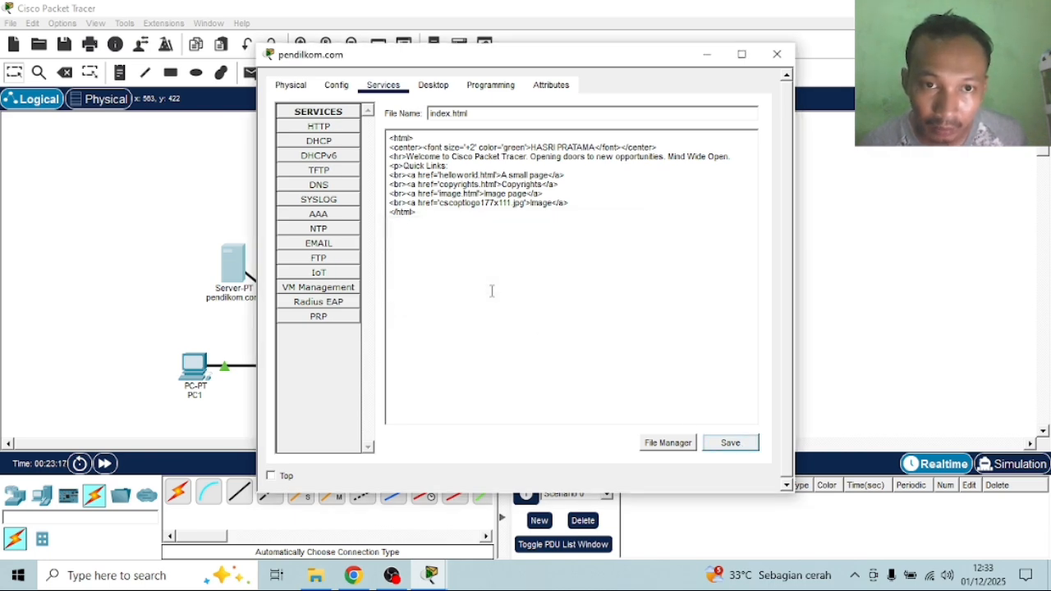
click(777, 55)
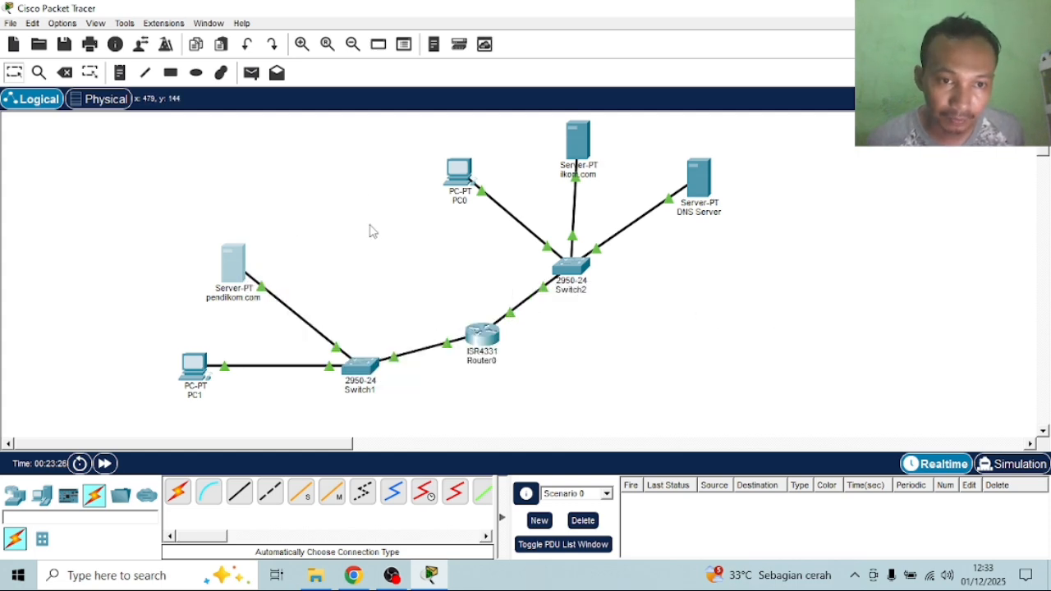
Give PC1's FastEthernet0 interface the static IPv4 address 172.16.0.3 with subnet mask 255.255.0.0
click(197, 366)
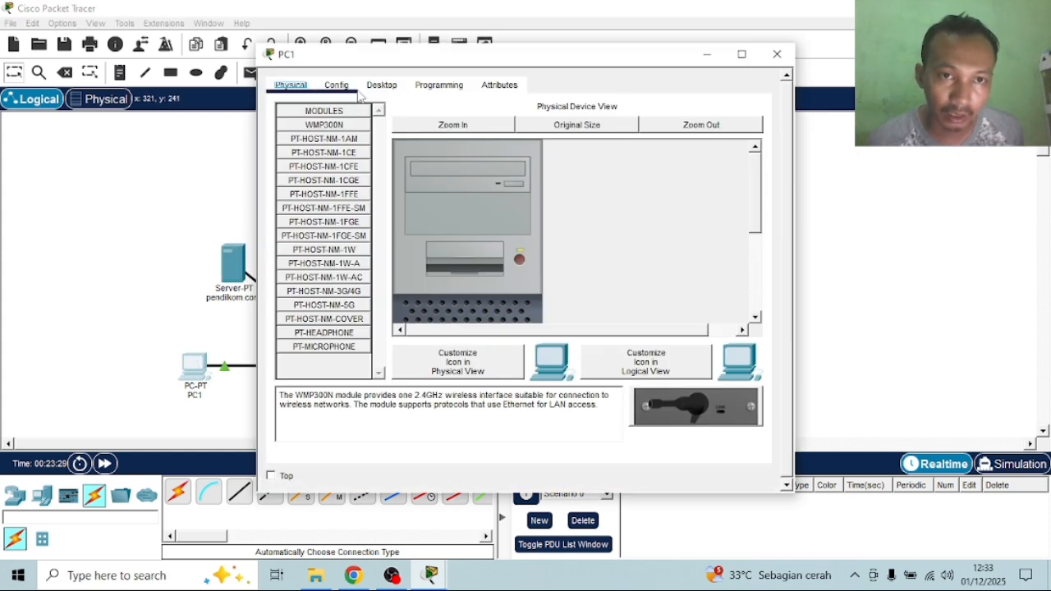
click(351, 88)
click(323, 170)
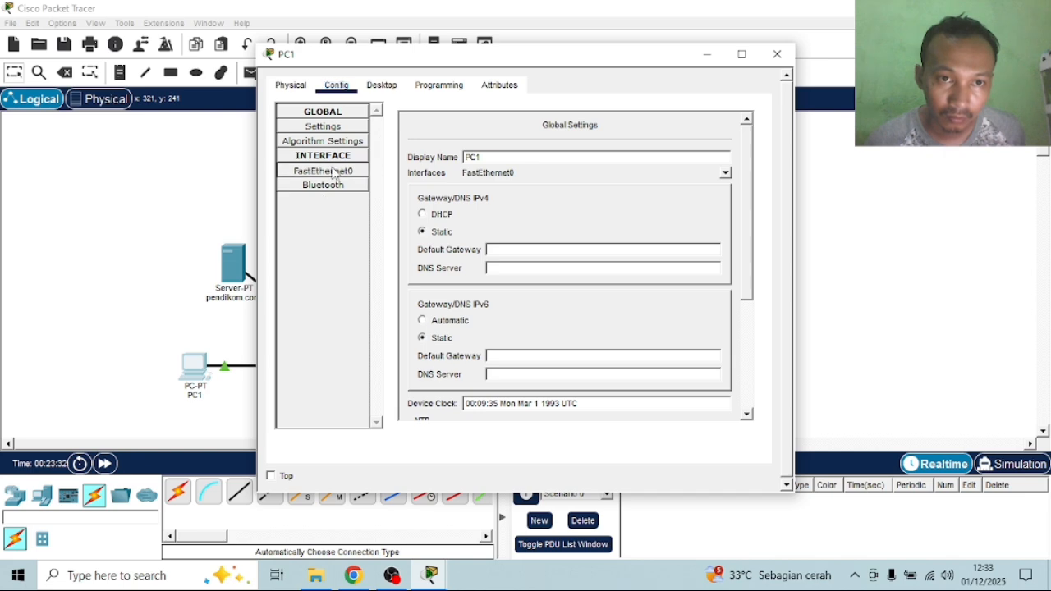
click(605, 237)
right_click(606, 238)
click(650, 311)
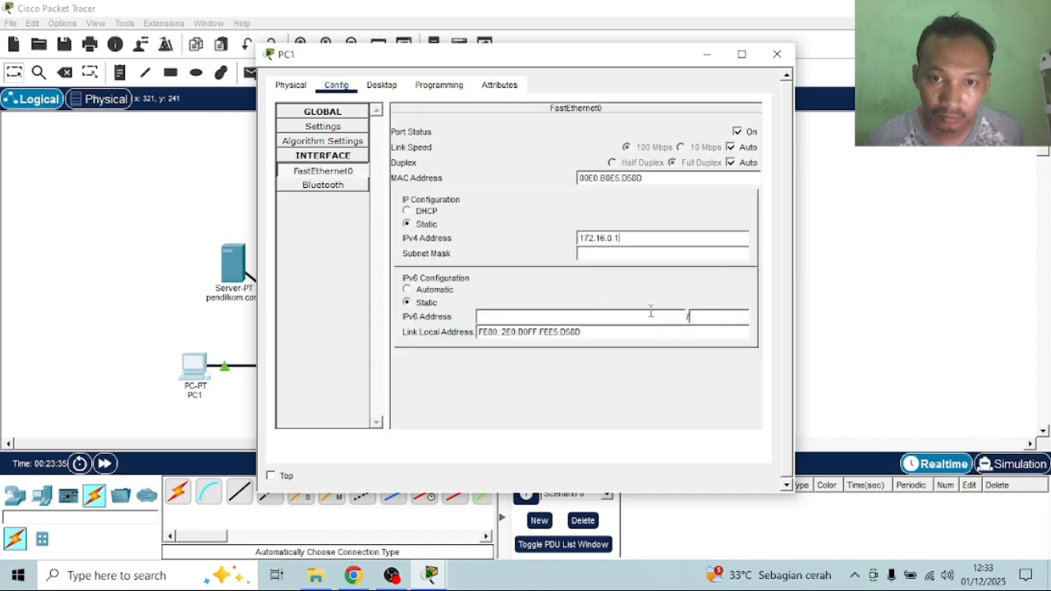
click(639, 250)
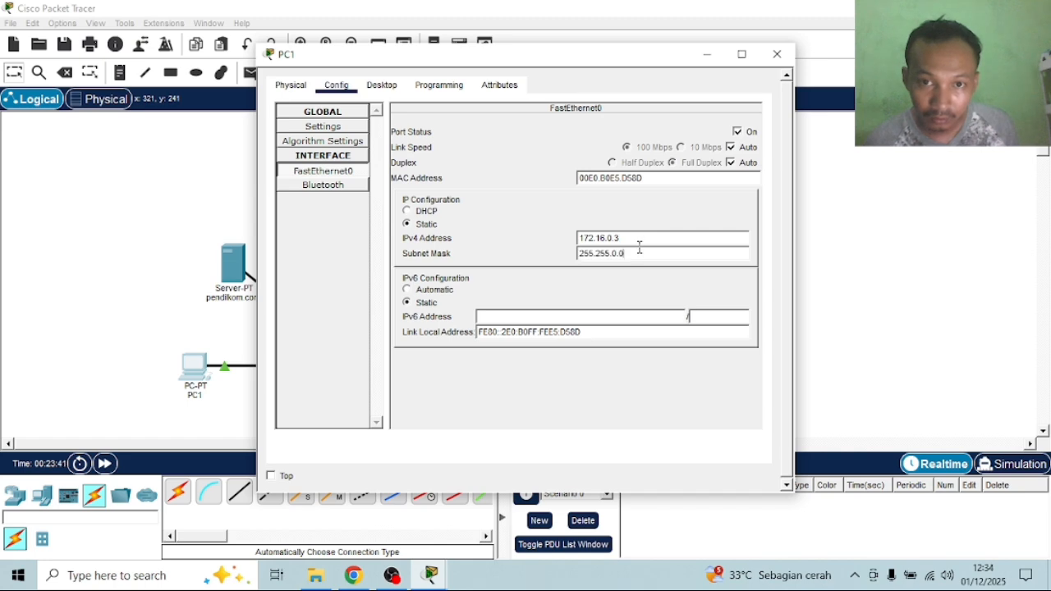
Set PC1's IPv4 default gateway to 172.16.0.1 and DNS server to 192.168.1.104, and close its settings
click(323, 126)
click(504, 249)
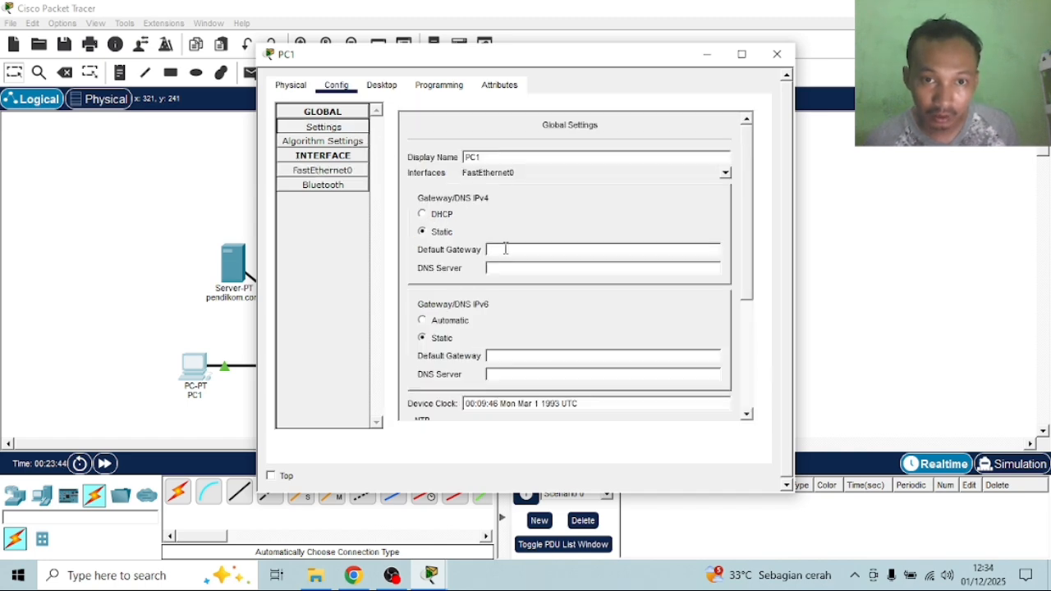
right_click(505, 251)
click(534, 326)
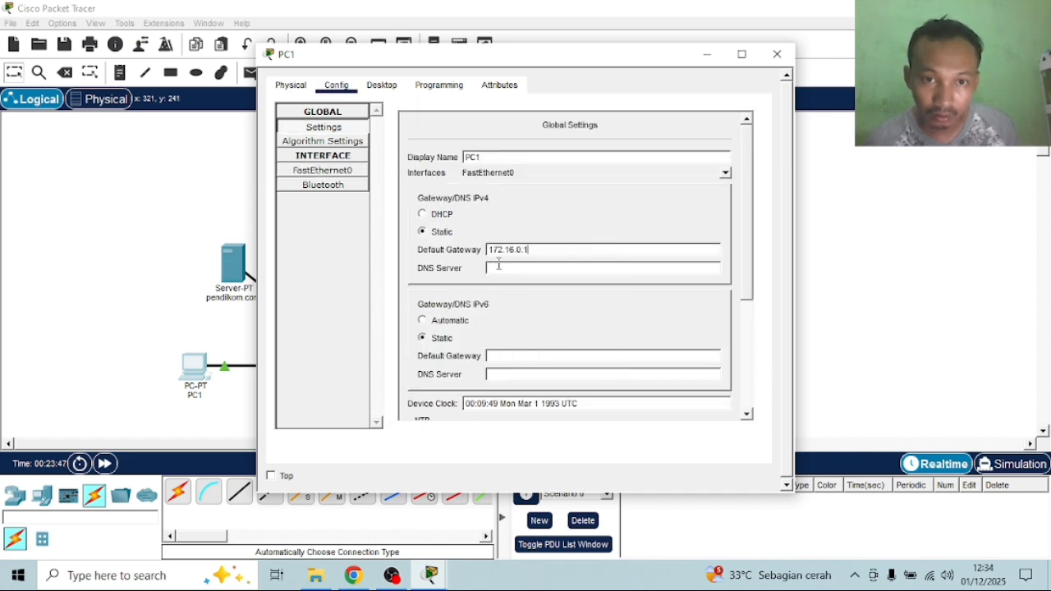
right_click(497, 263)
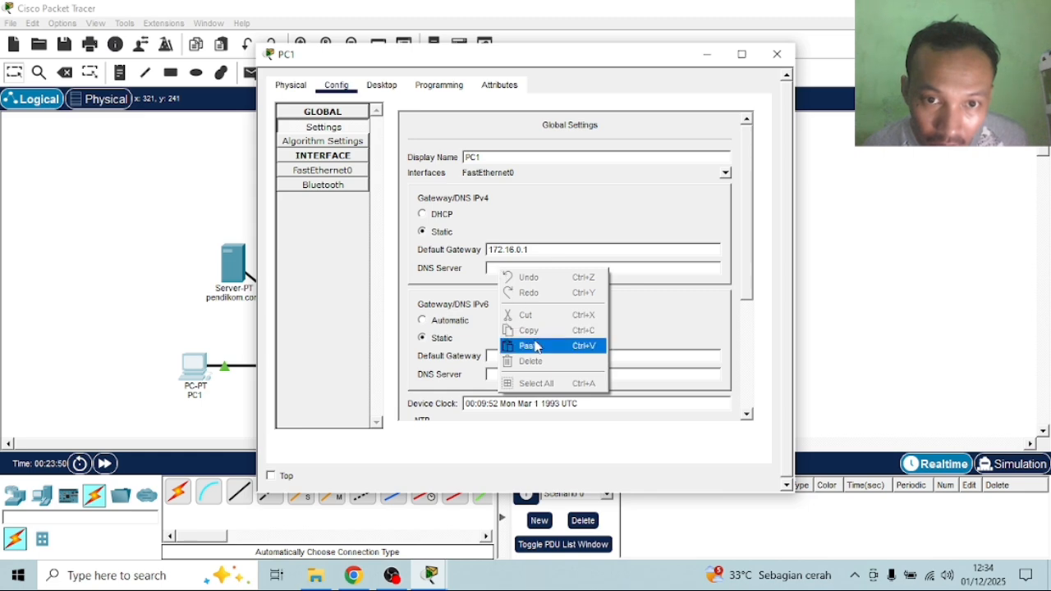
click(649, 269)
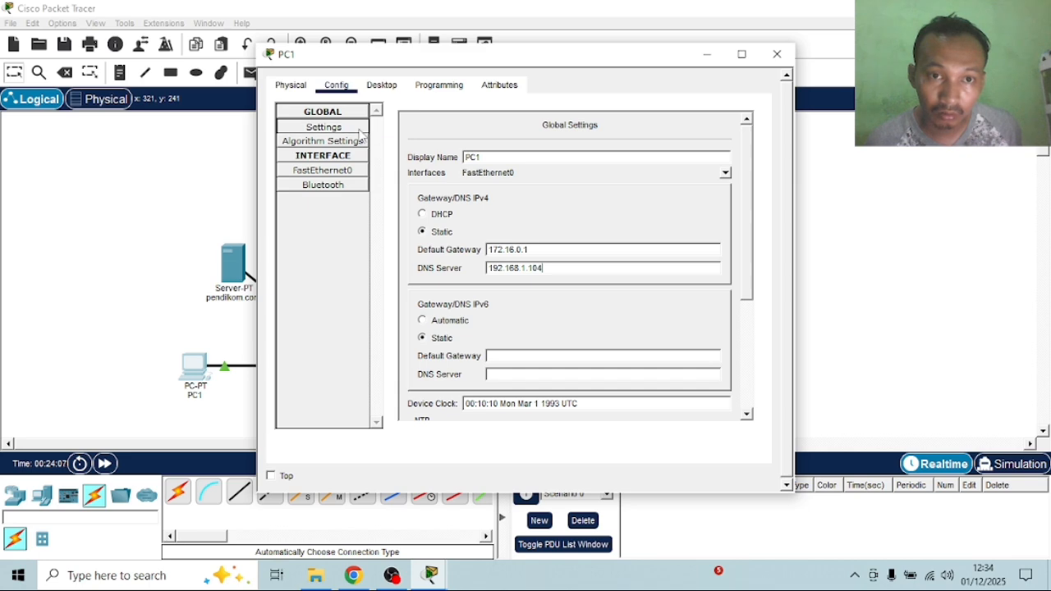
click(346, 172)
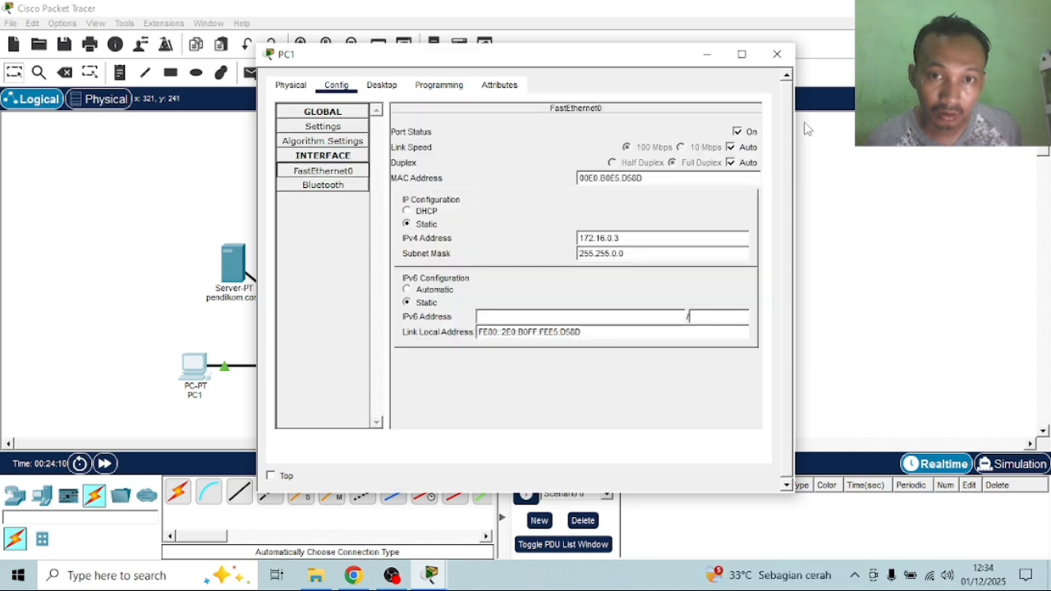
click(776, 54)
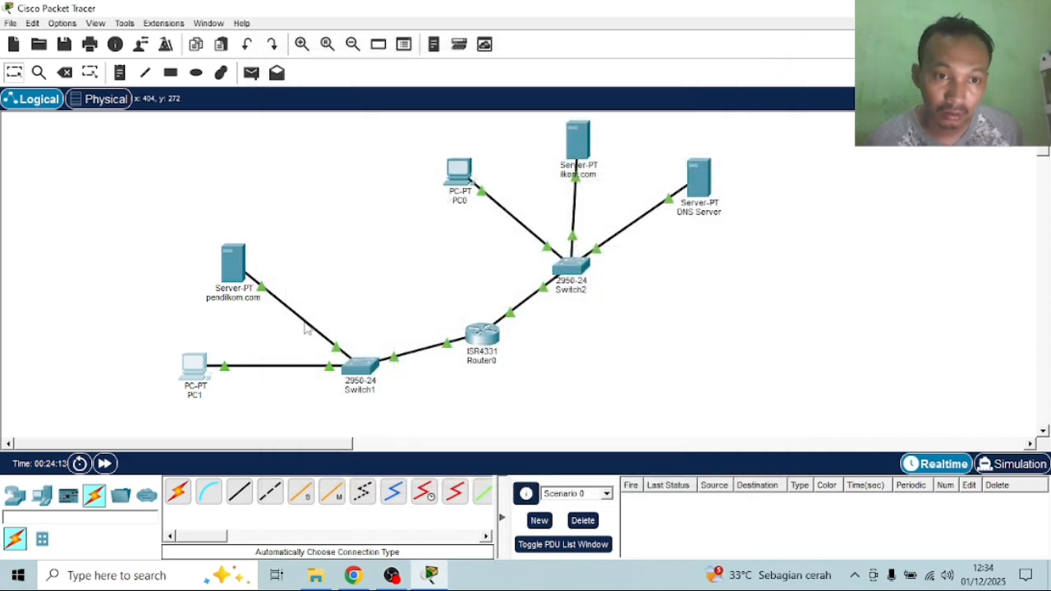
Turn on the DNS service on the DNS Server and enter ilkom.com as the resource record name
click(697, 190)
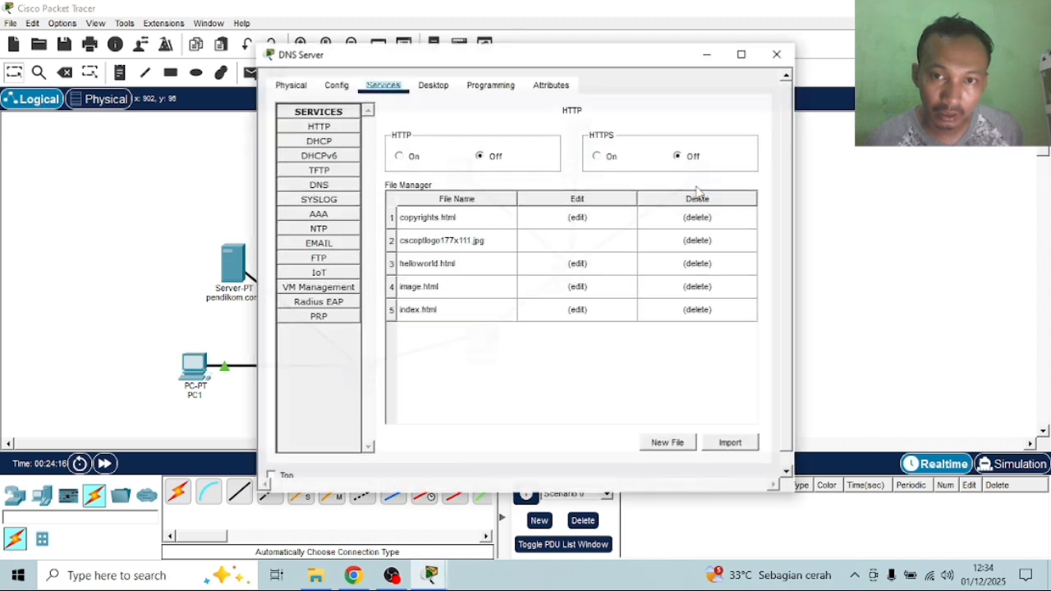
click(577, 310)
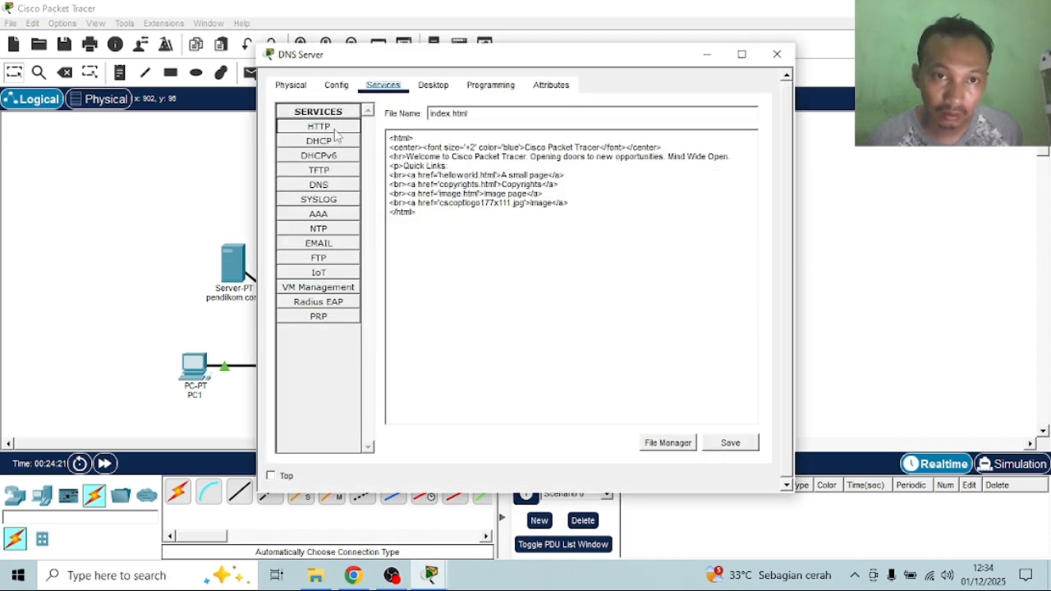
click(318, 184)
click(517, 137)
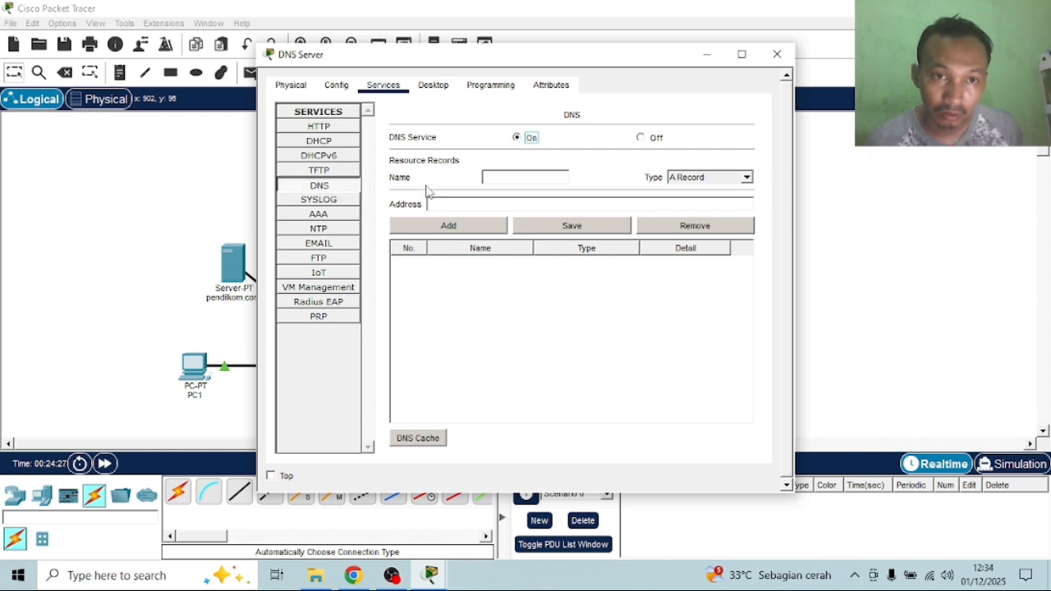
click(540, 176)
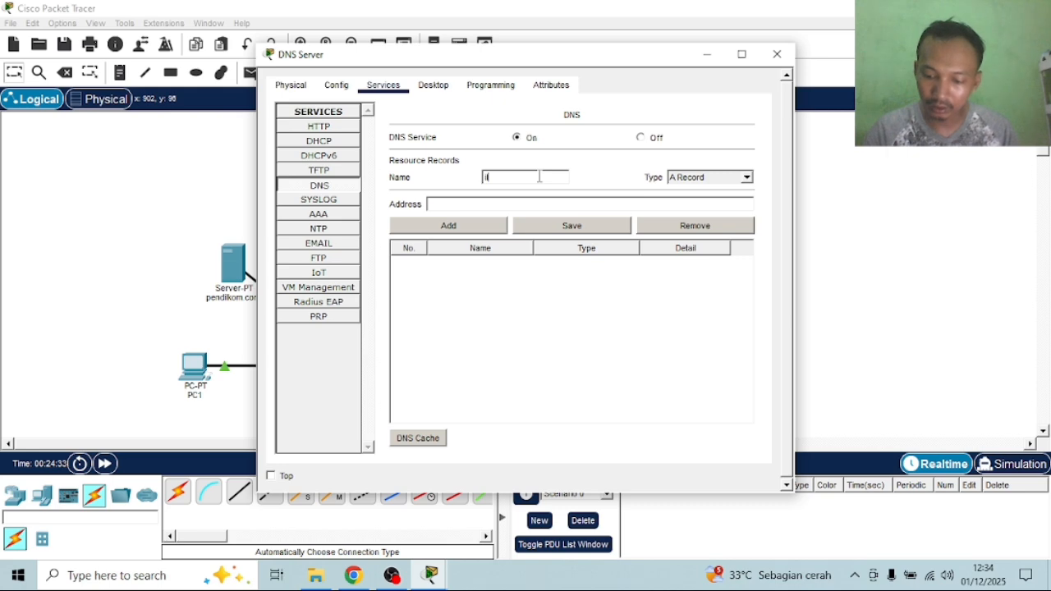
text(ilkom.com)
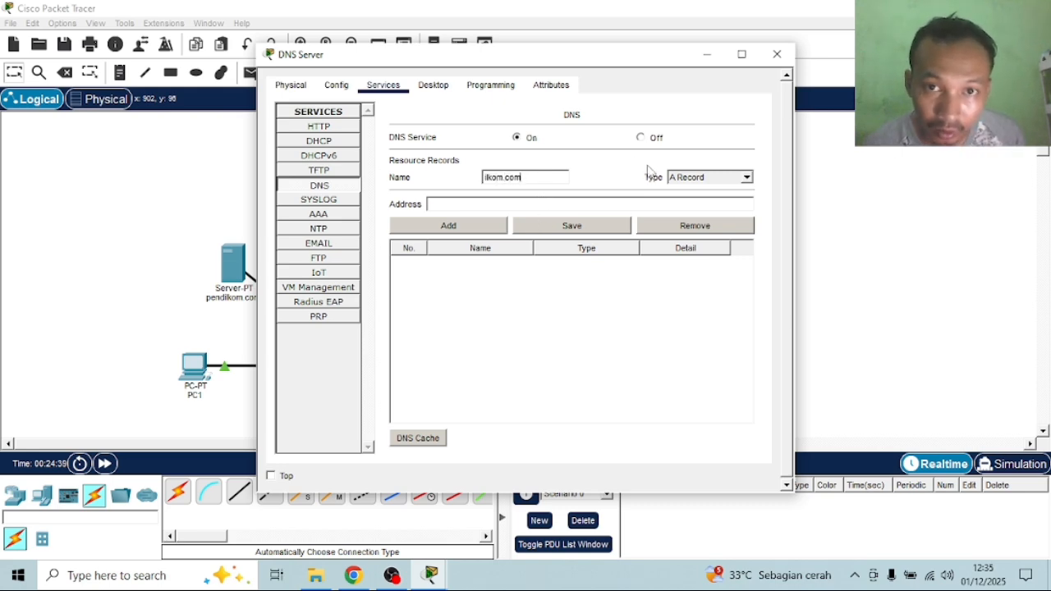
Copy the IPv4 address of the ilkom.com server's FastEthernet0 interface and close that server's settings
click(706, 55)
click(581, 148)
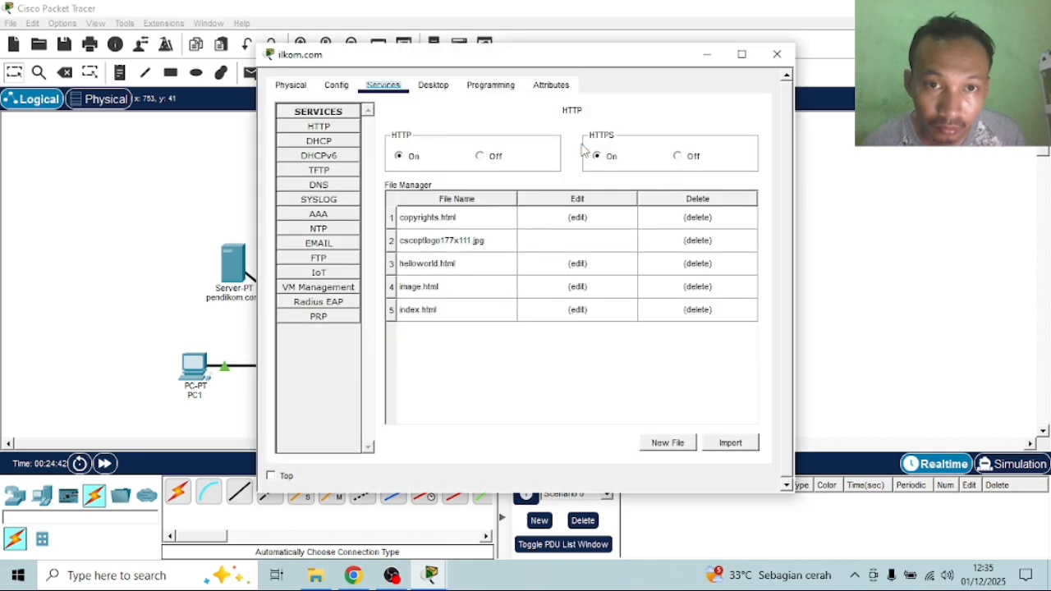
click(336, 85)
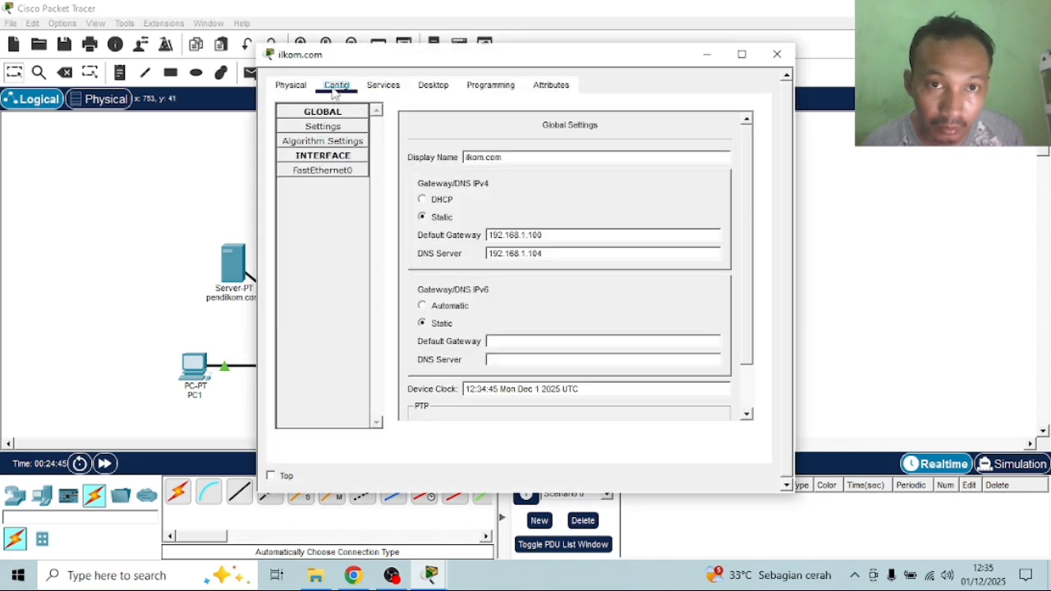
click(327, 170)
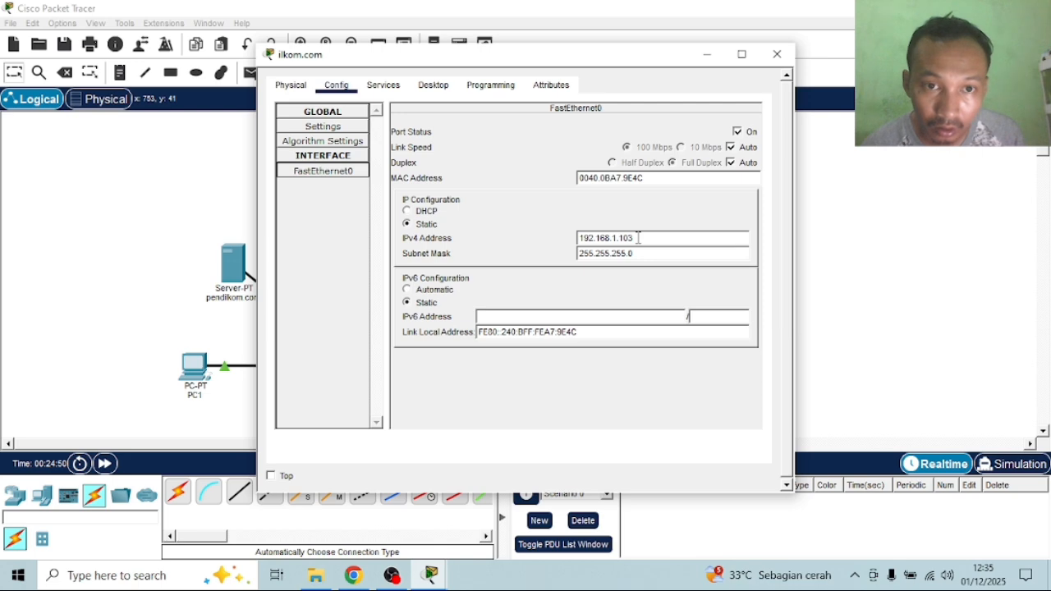
drag(637, 237, 588, 240)
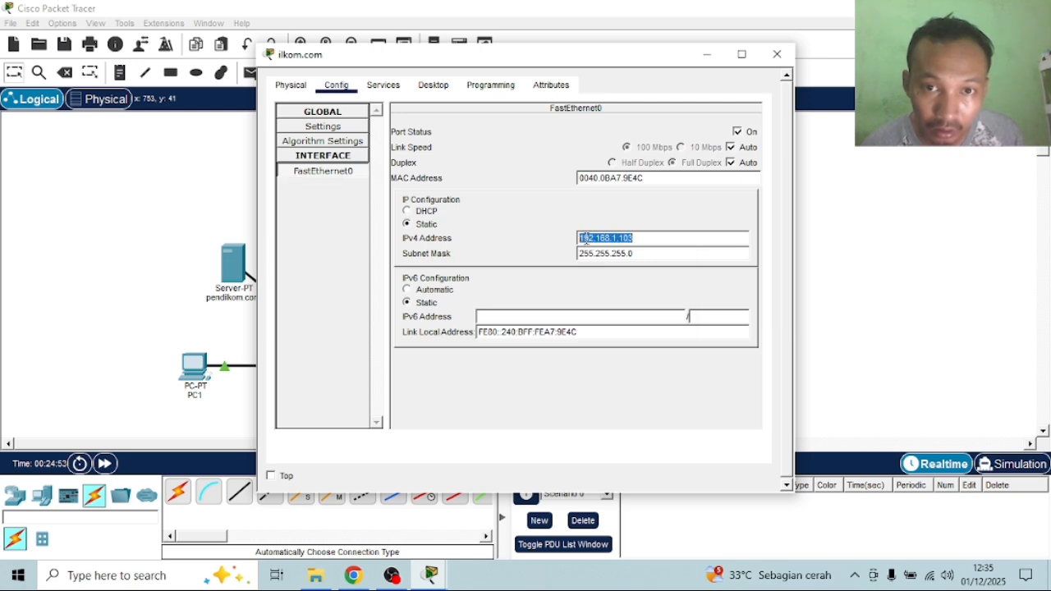
right_click(585, 238)
click(618, 309)
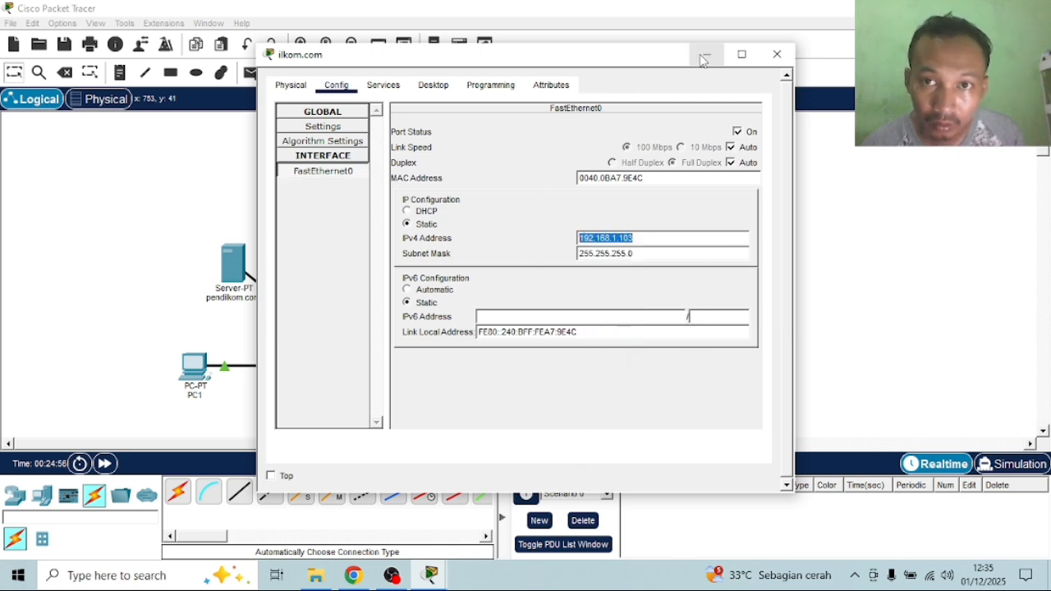
click(776, 54)
Add the A record for ilkom.com with address 192.168.1.103 to the DNS Server
mouse_move(460, 573)
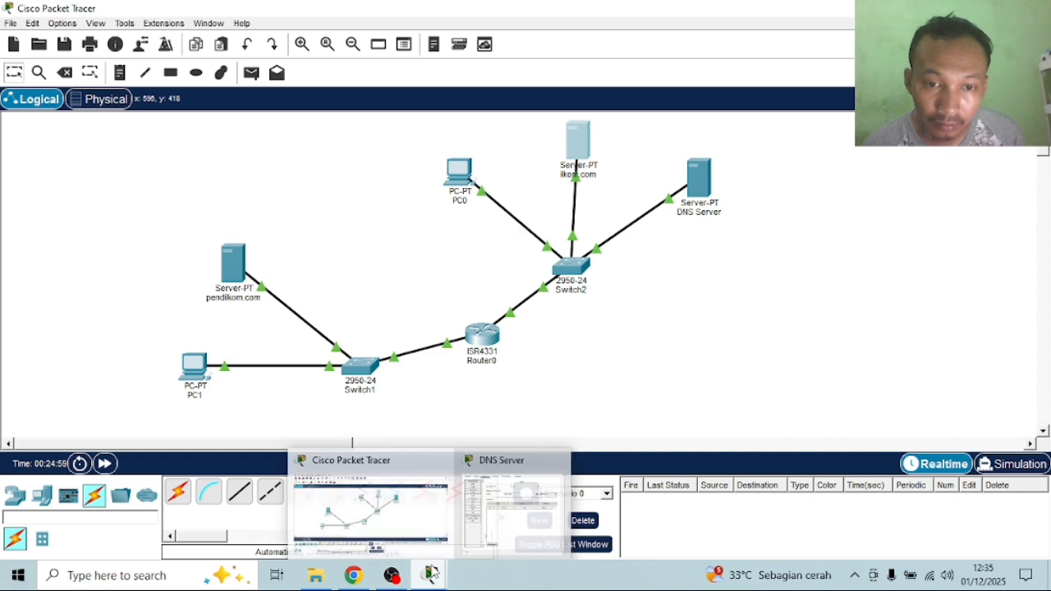
click(530, 484)
right_click(515, 202)
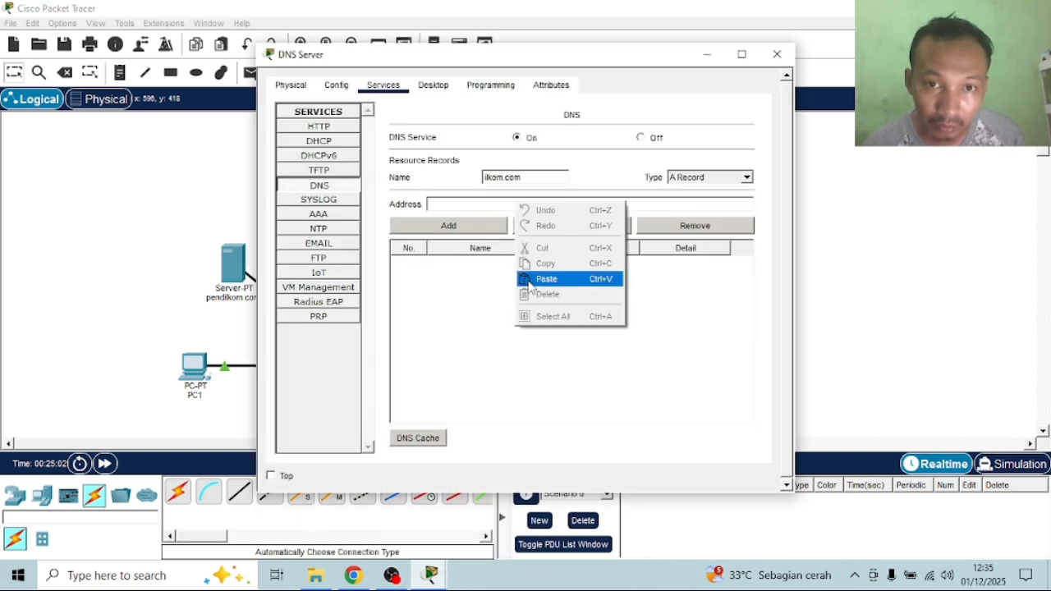
click(538, 280)
click(431, 229)
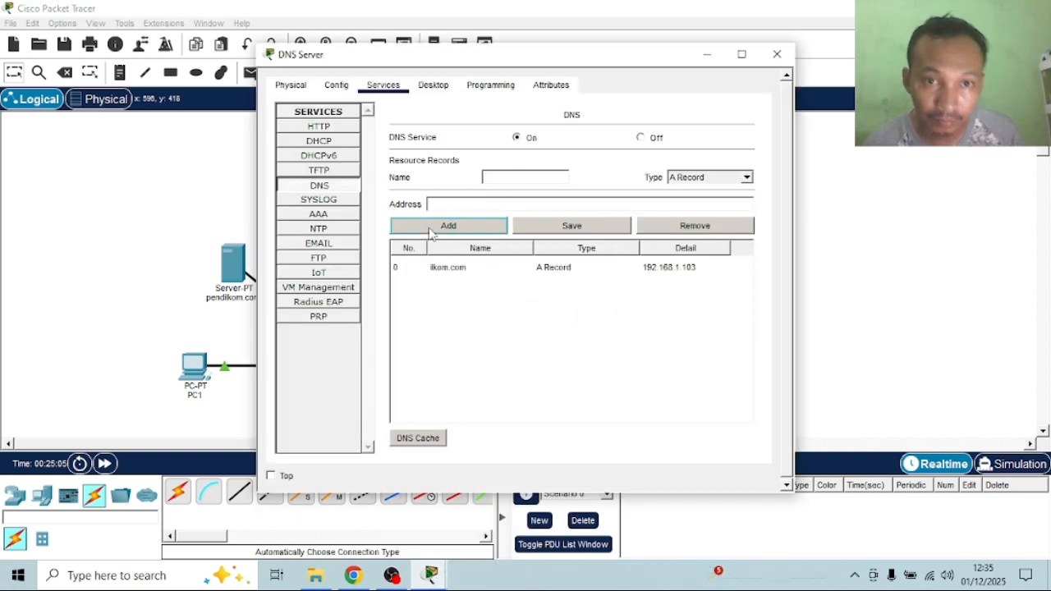
Enter pendilkom.com as the name of a second resource record on the DNS Server
click(514, 178)
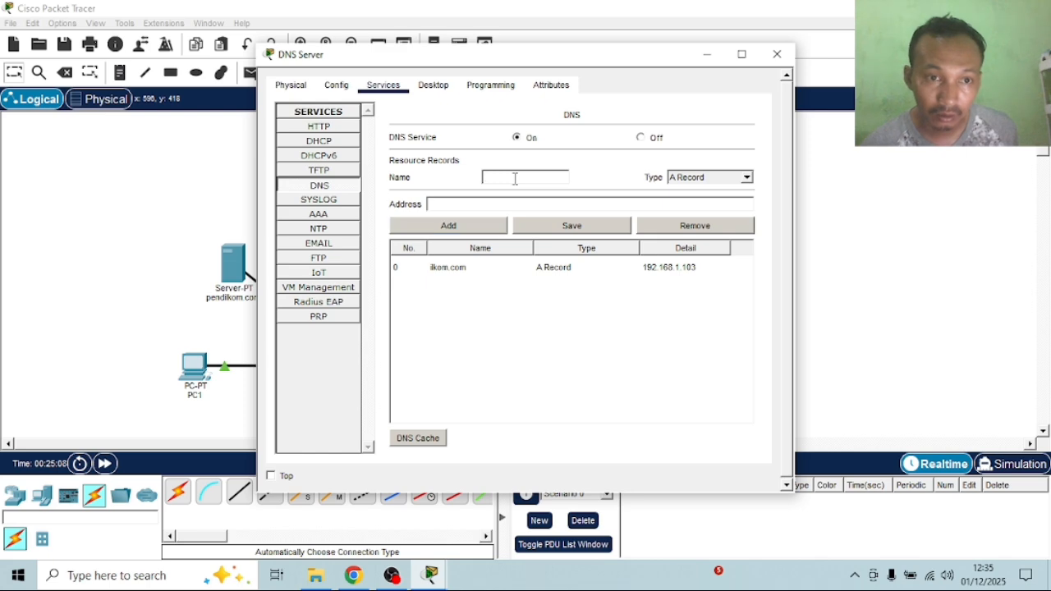
text(pen)
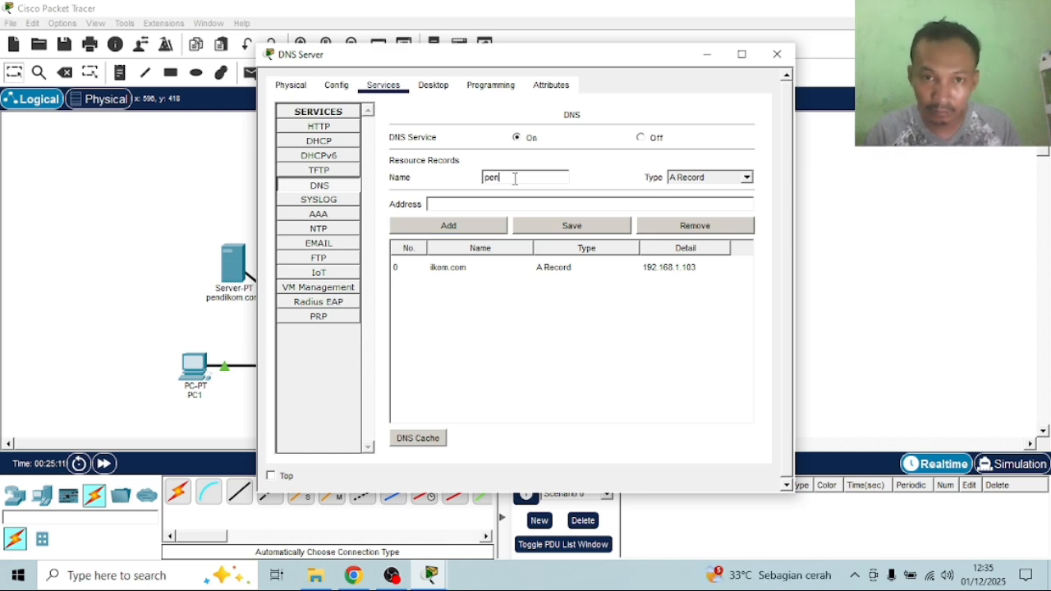
text(dikom.com)
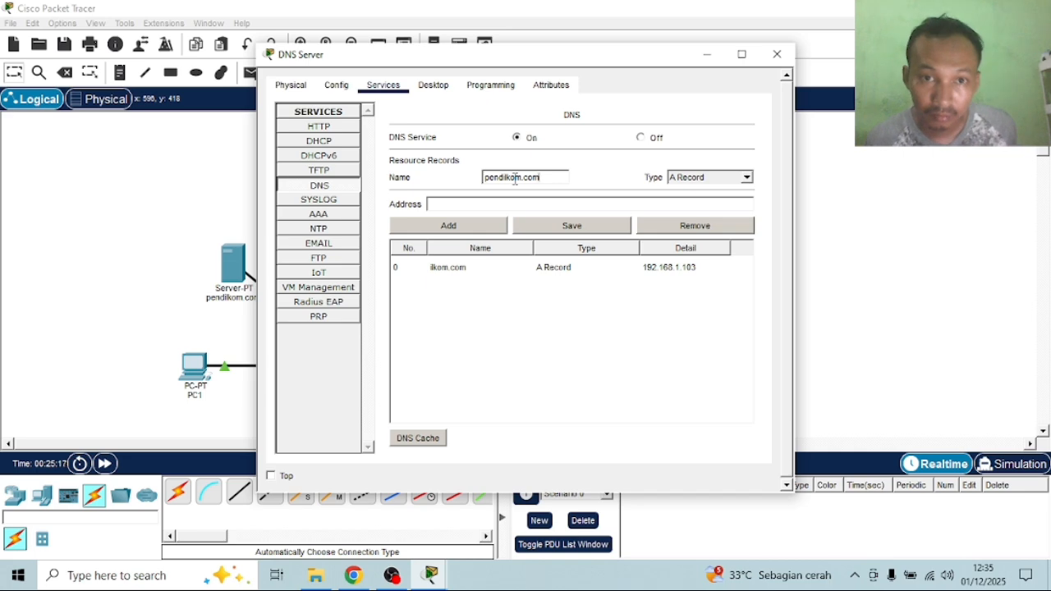
Copy the IPv4 address of the pendilkom.com server's FastEthernet0 interface and return to the network workspace
click(234, 261)
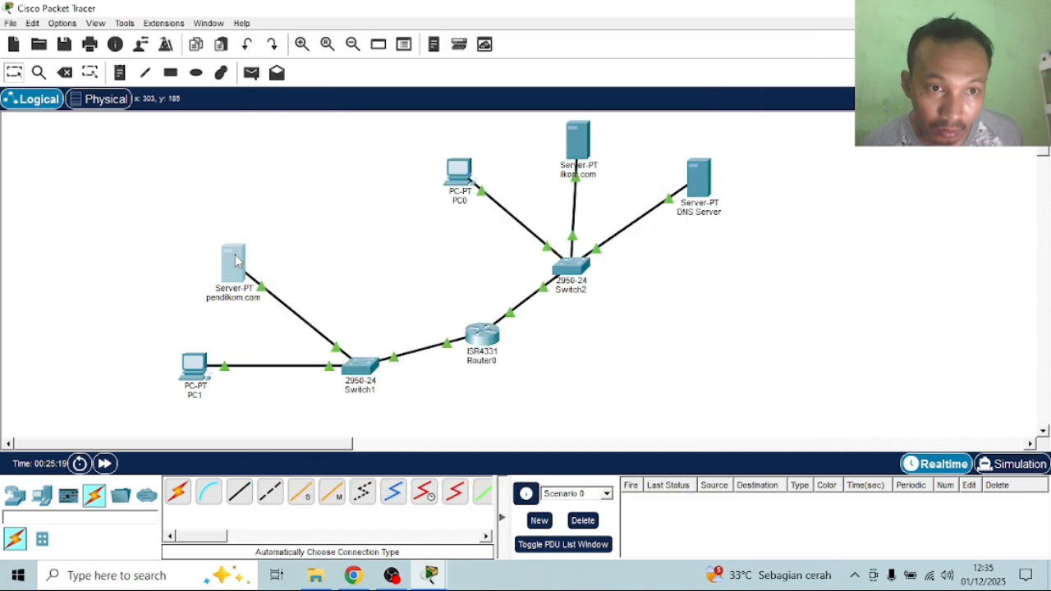
click(234, 261)
click(337, 85)
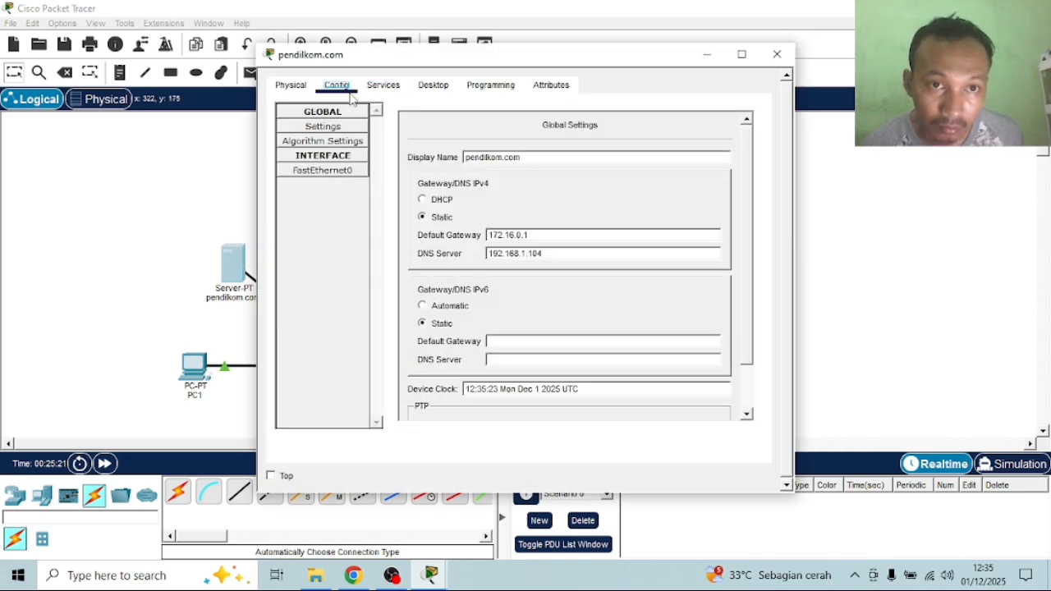
click(333, 174)
click(630, 238)
drag(630, 238, 579, 238)
right_click(584, 241)
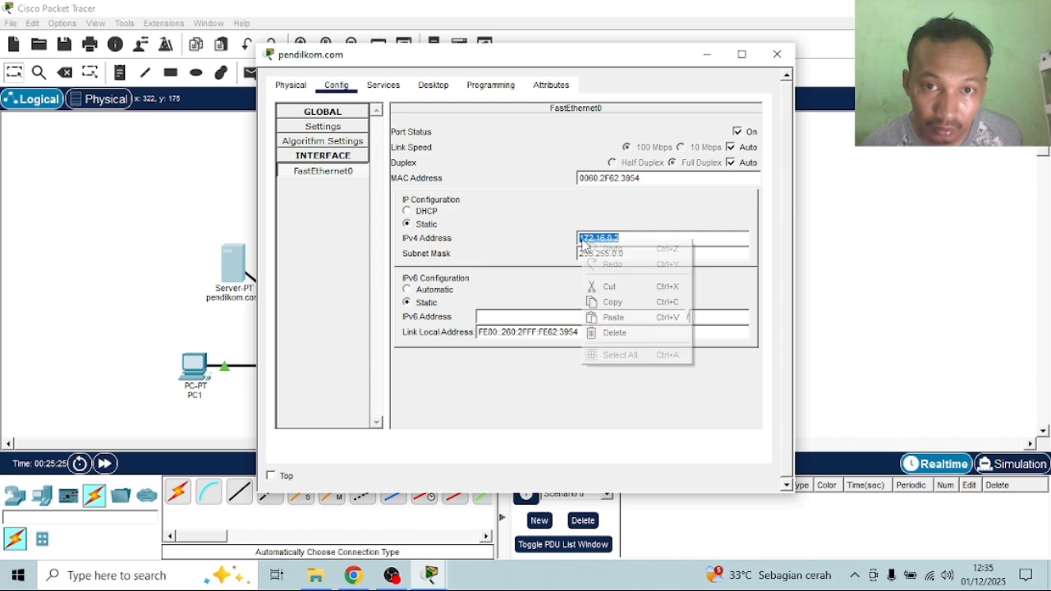
click(624, 302)
click(962, 305)
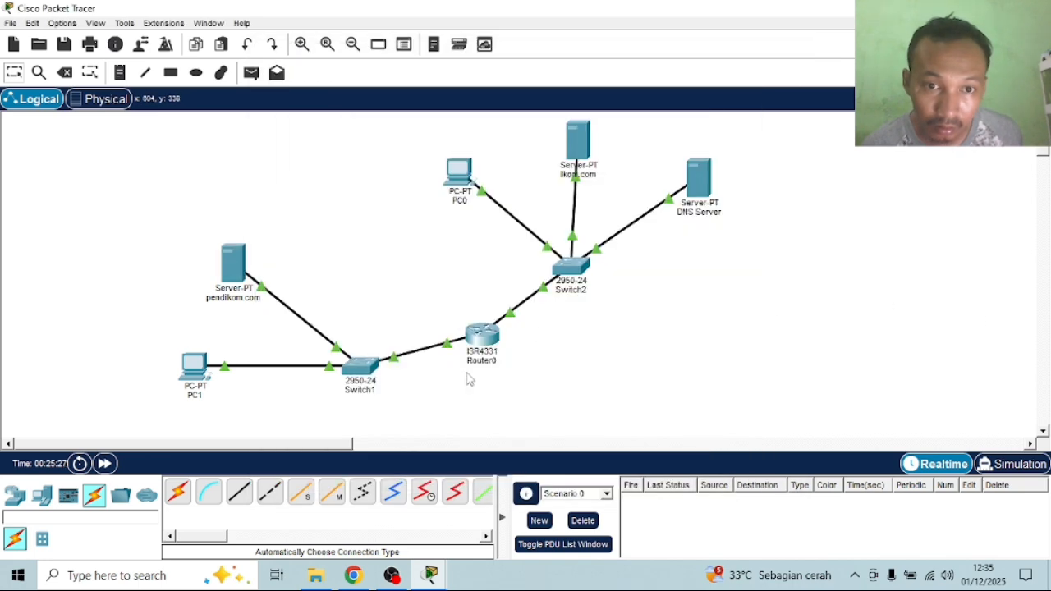
Add the A record for pendilkom.com with address 172.16.0.2 to the DNS Server and close the server's settings
mouse_move(431, 574)
click(616, 458)
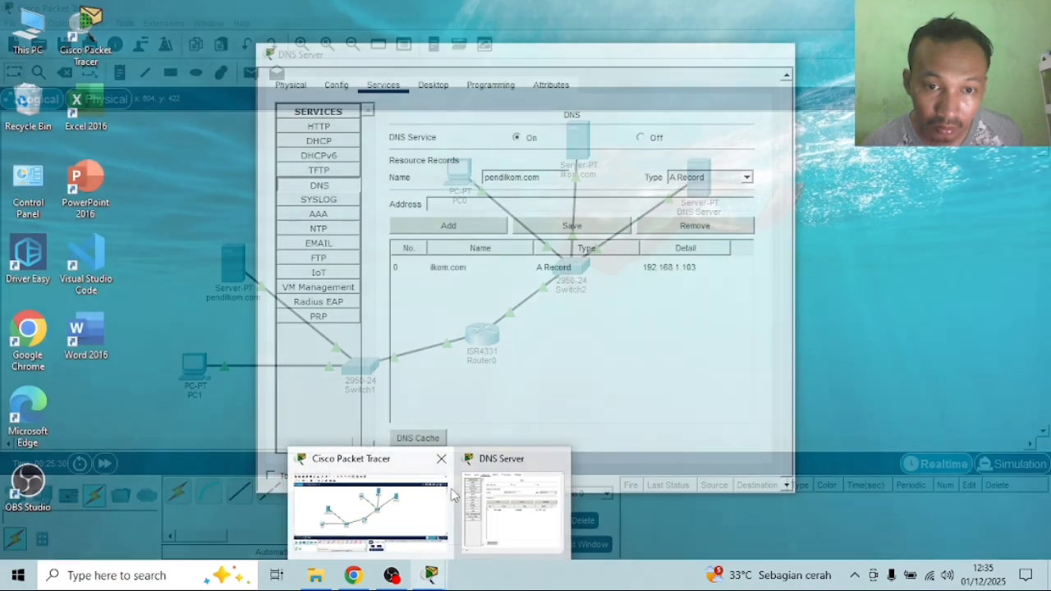
click(464, 492)
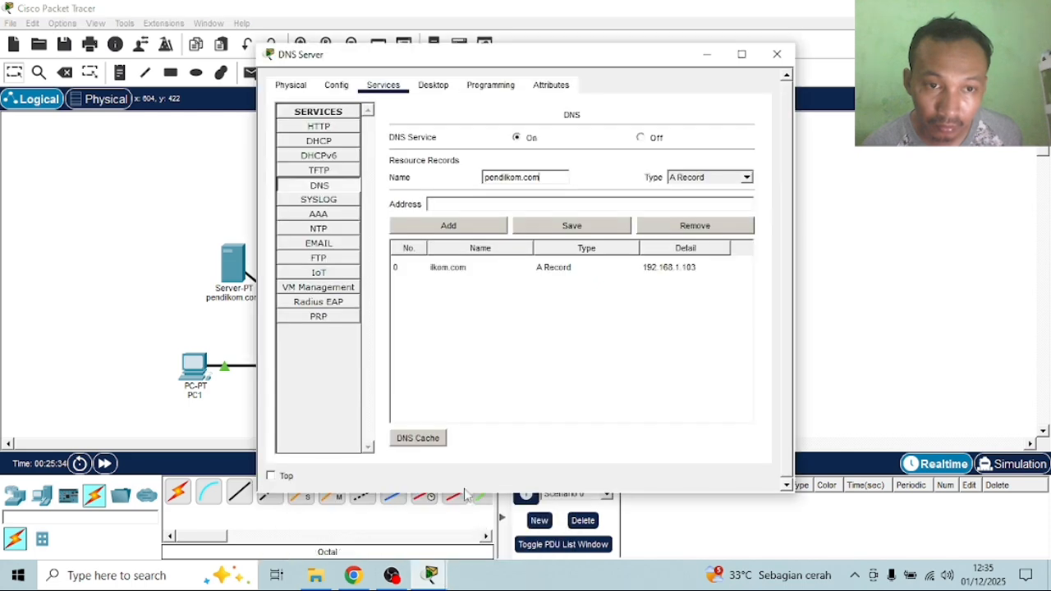
right_click(461, 203)
click(484, 279)
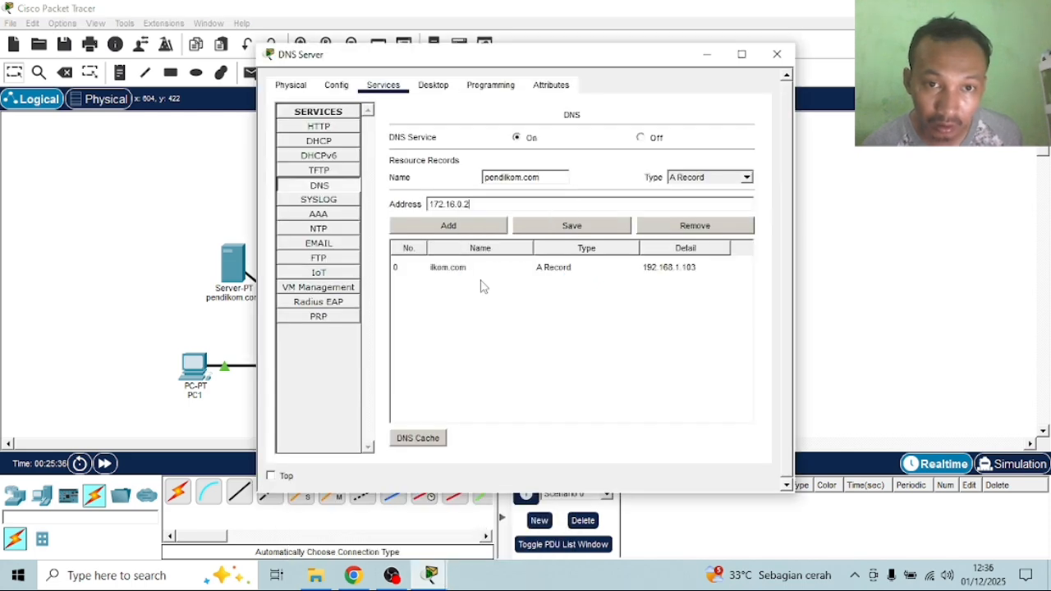
click(444, 229)
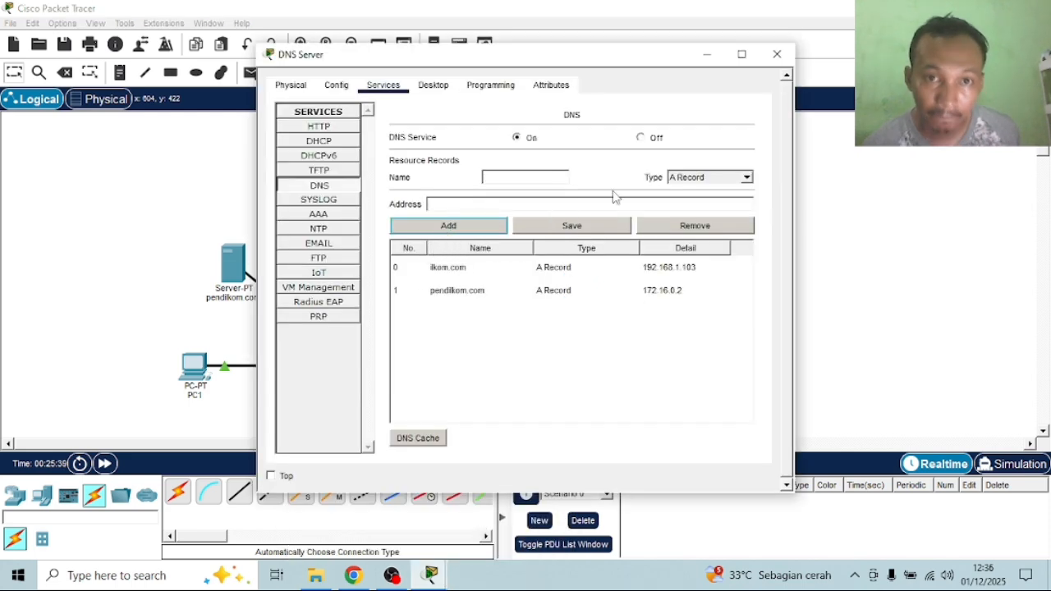
click(778, 54)
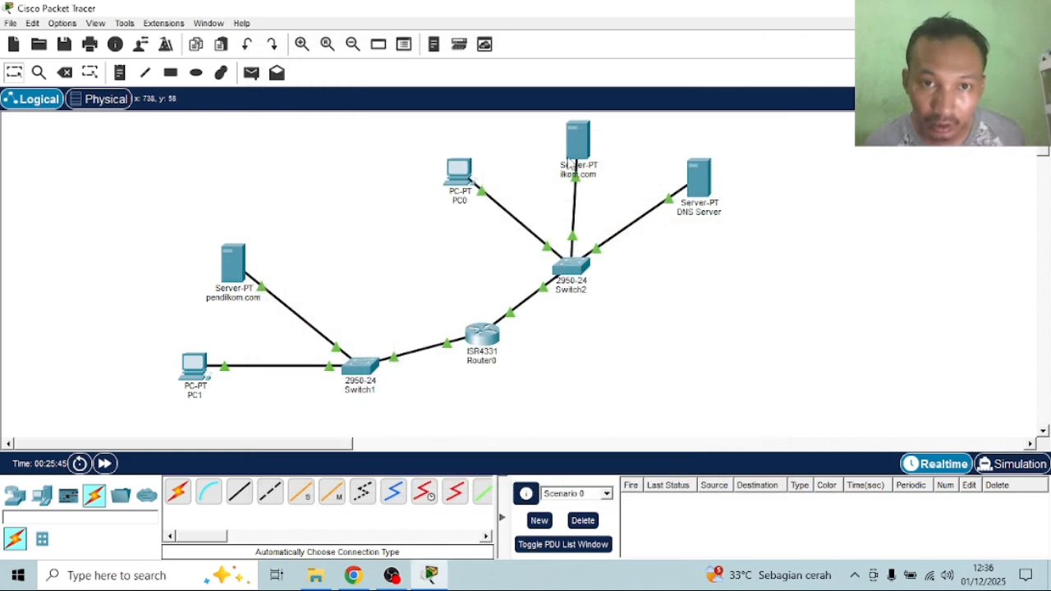
click(462, 183)
click(456, 175)
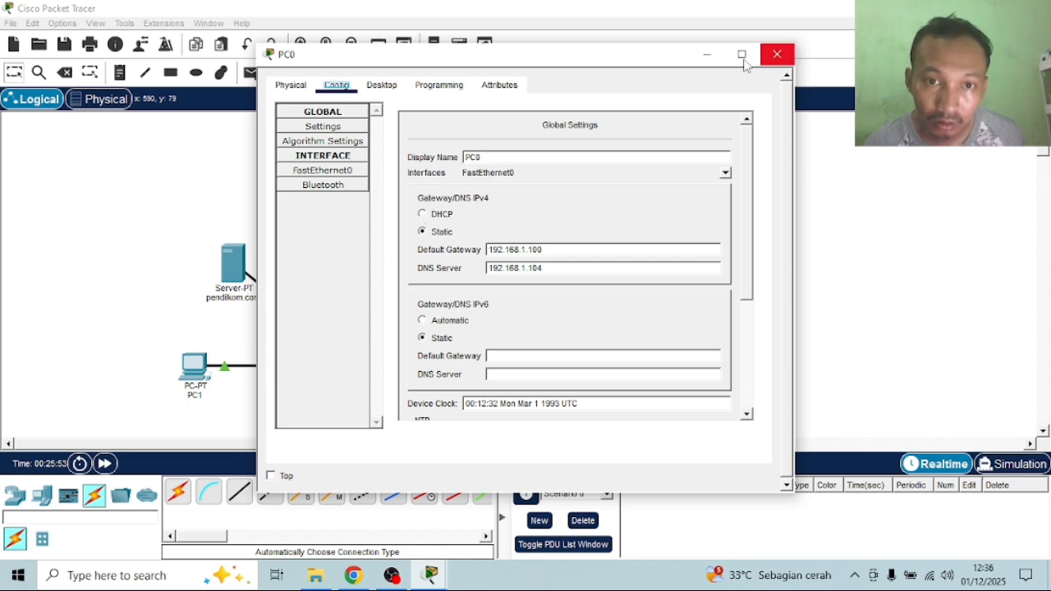
click(776, 55)
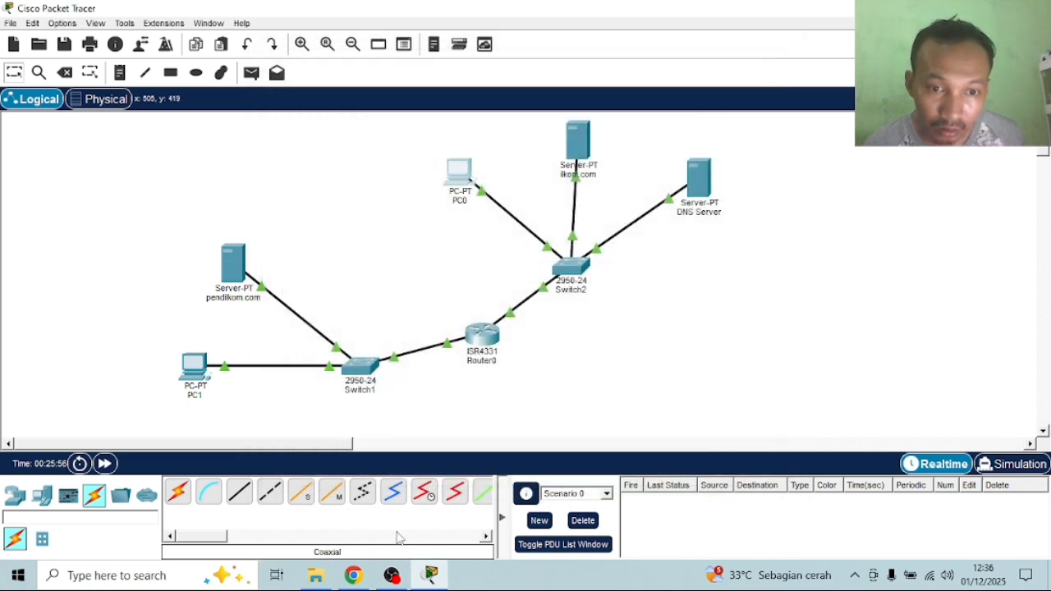
Switch to Chrome to read the assignment's ping and web browser test instructions, and return to Cisco Packet Tracer
click(353, 575)
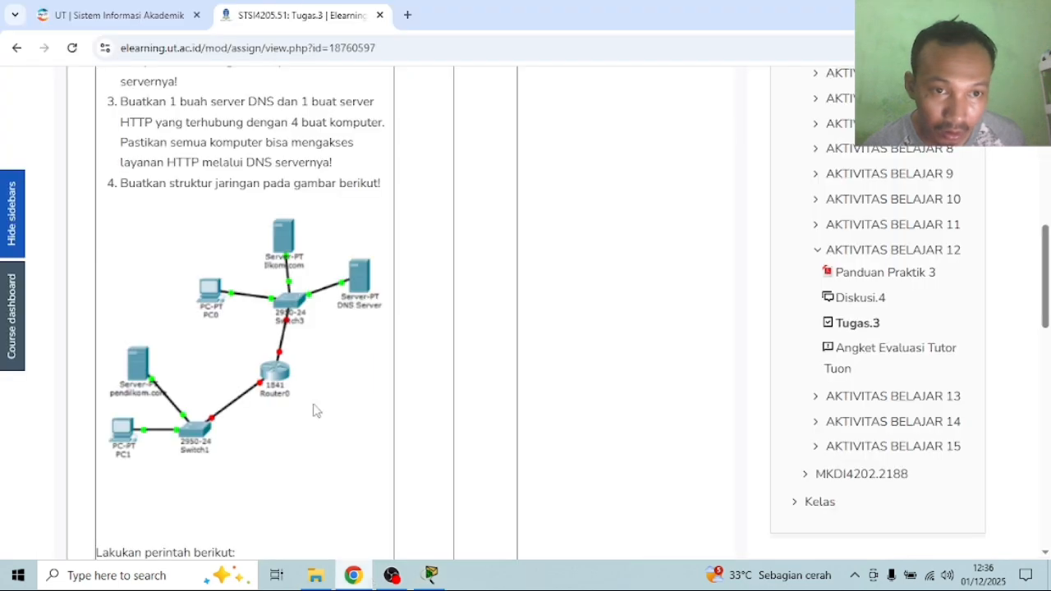
scroll(314, 410, down, 5)
scroll(275, 380, down, 1)
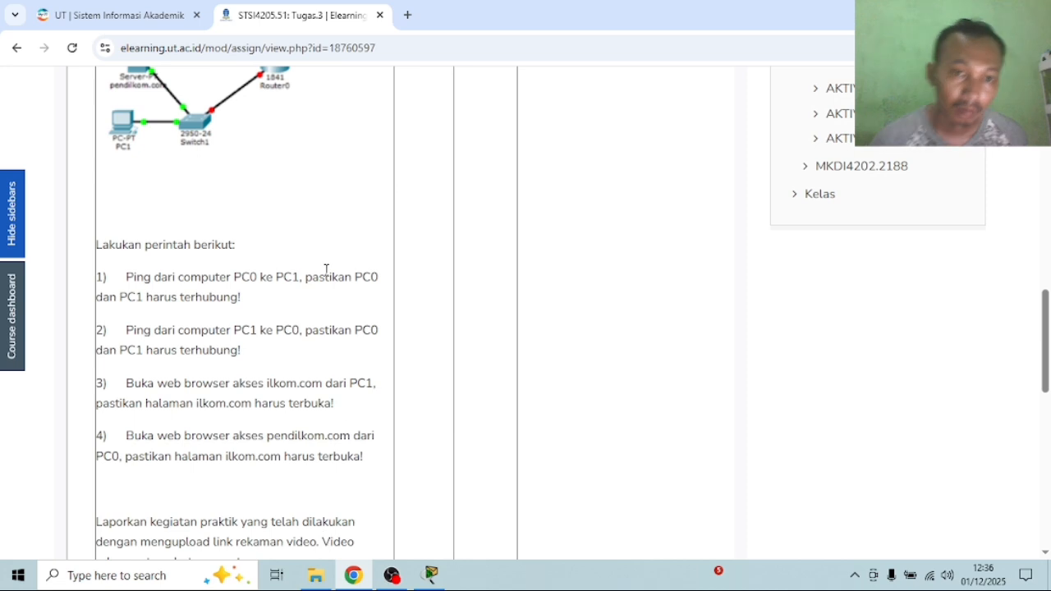
mouse_move(358, 581)
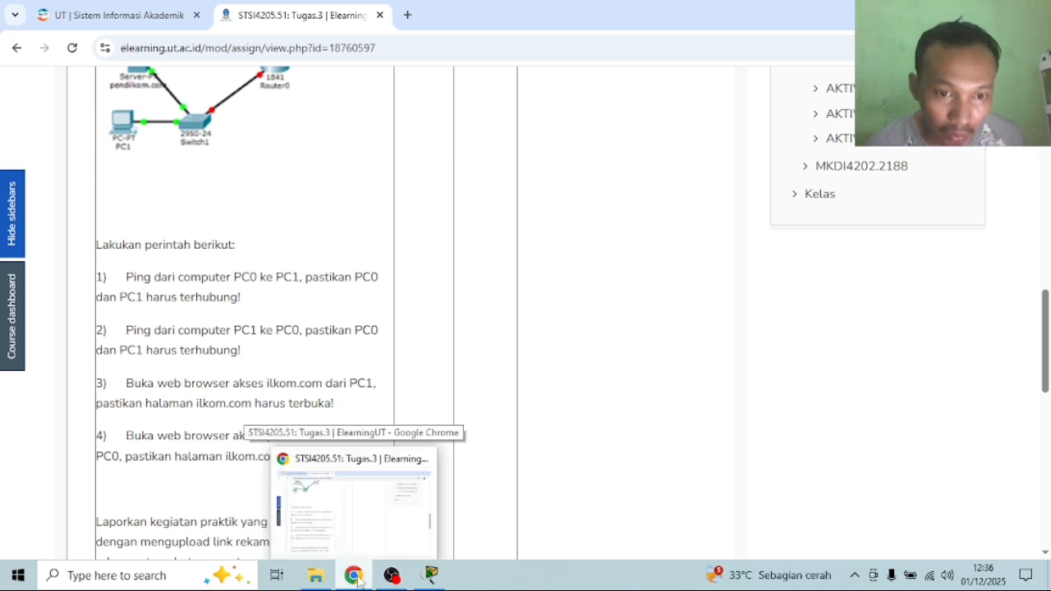
click(435, 577)
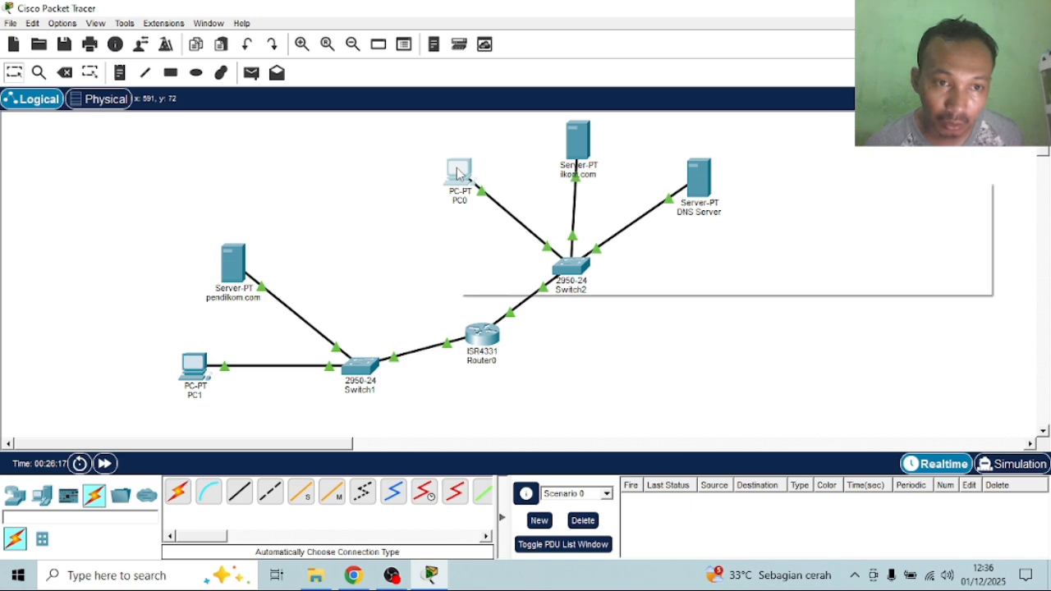
Look up PC1's IPv4 address, ping 172.16.0.3 from PC0's Command Prompt, and close PC0's window
mouse_move(458, 172)
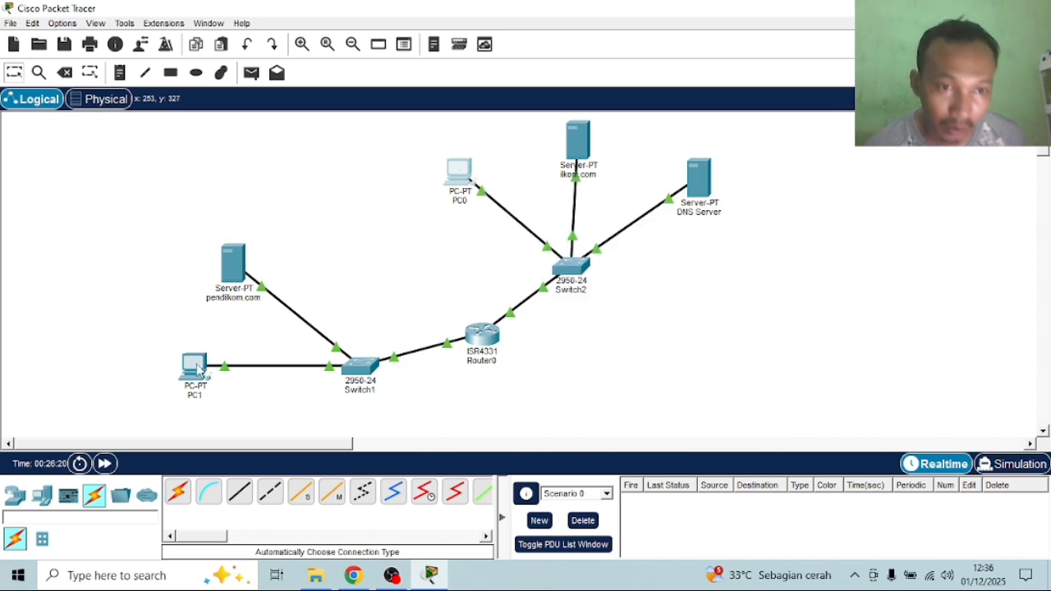
mouse_move(197, 367)
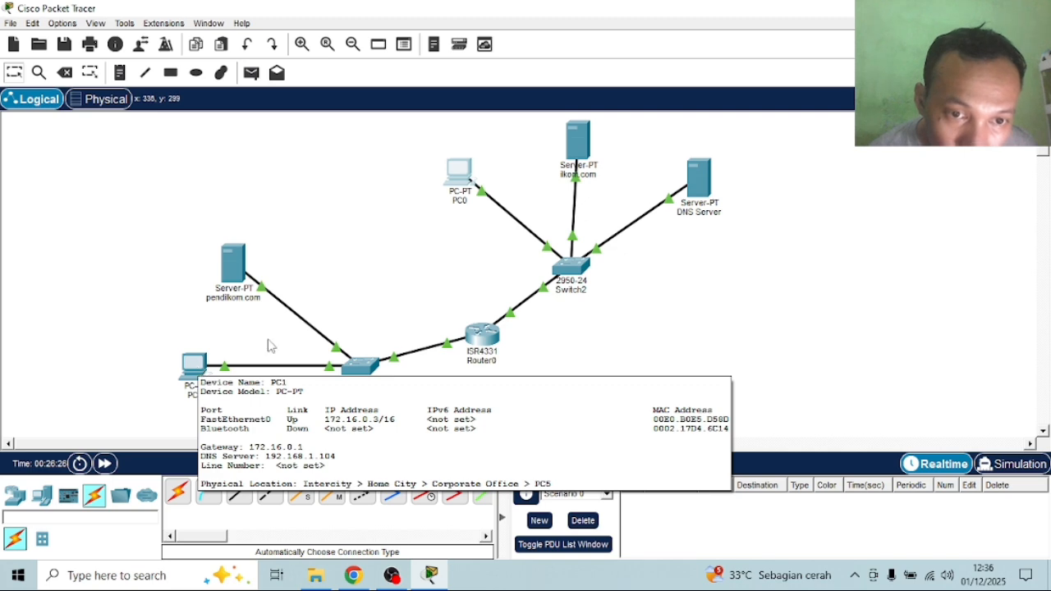
click(456, 172)
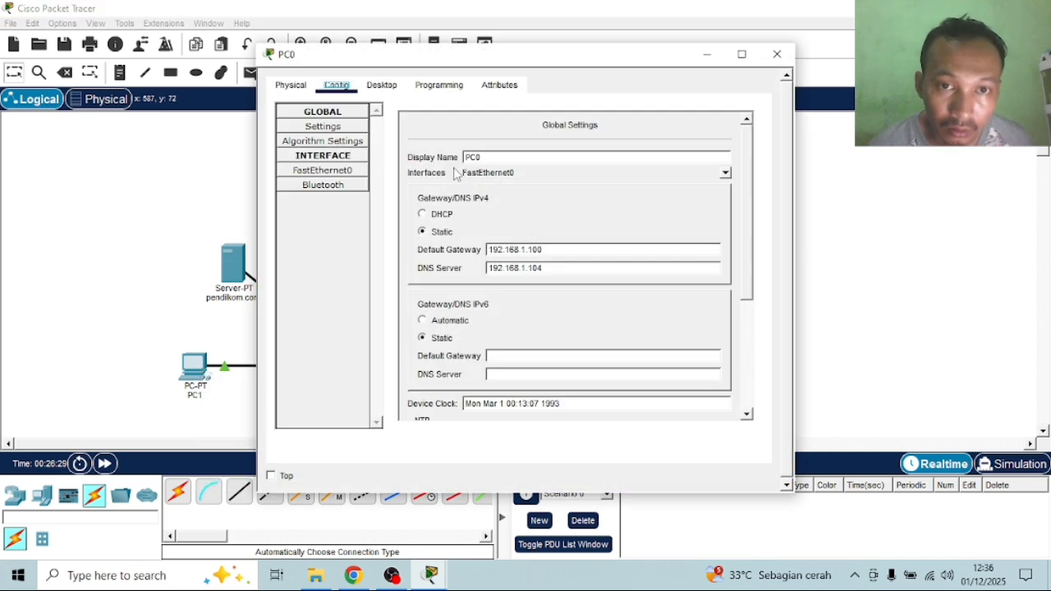
click(400, 90)
click(599, 140)
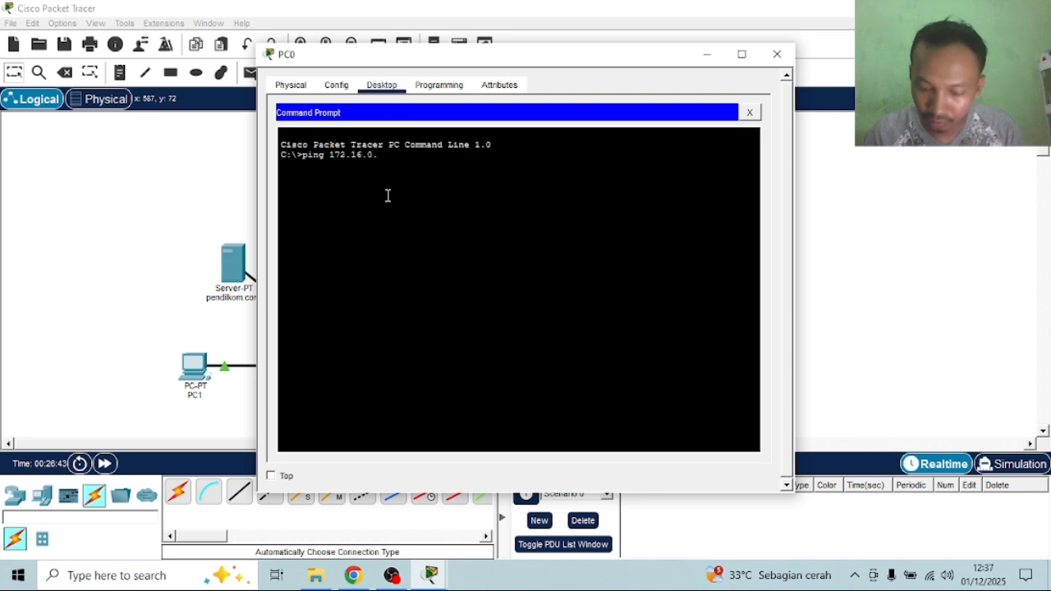
click(133, 241)
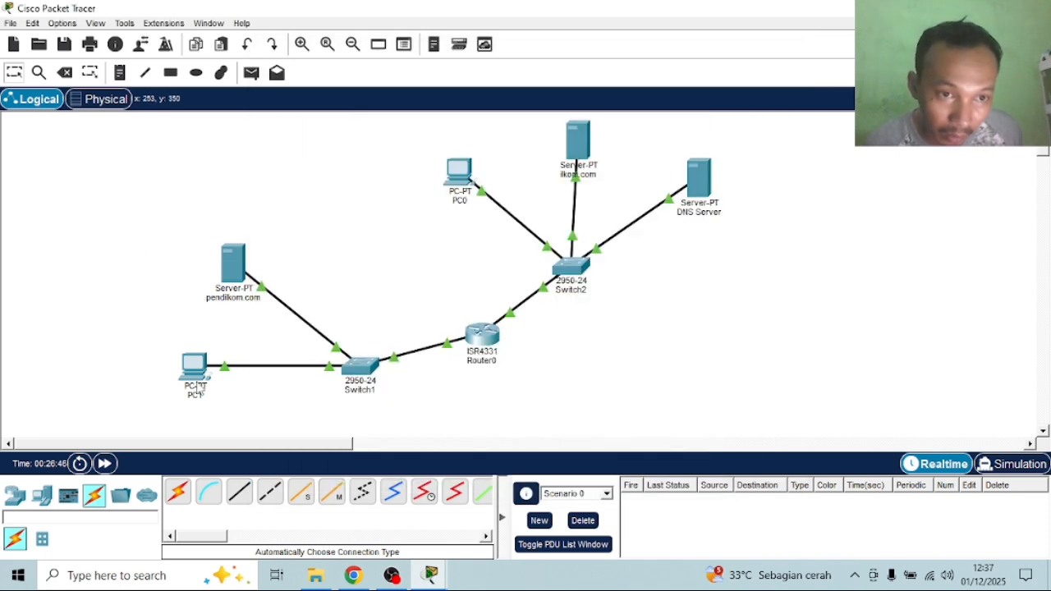
mouse_move(197, 384)
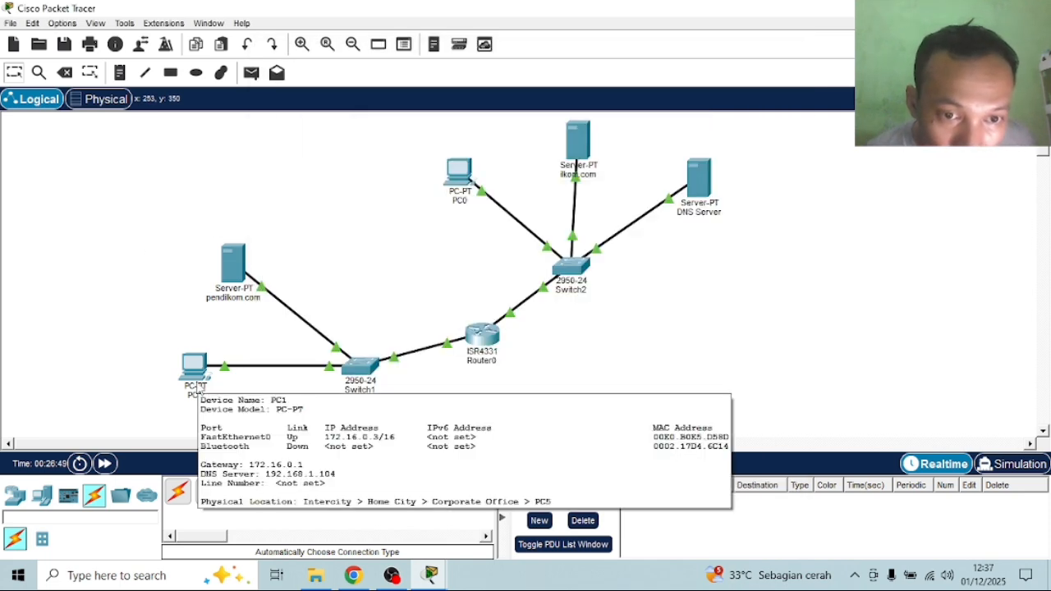
mouse_move(432, 578)
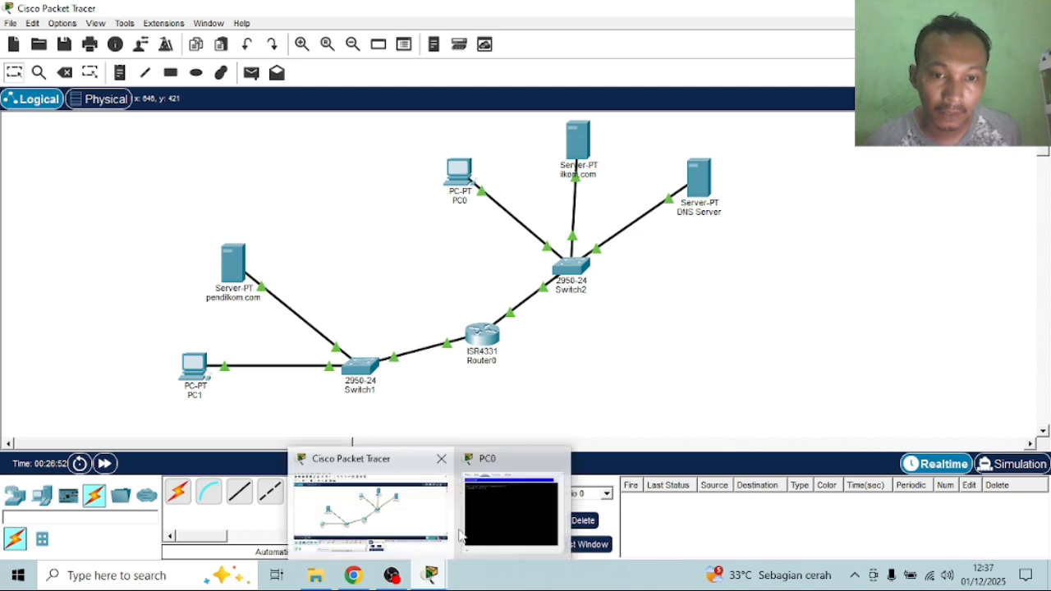
click(464, 531)
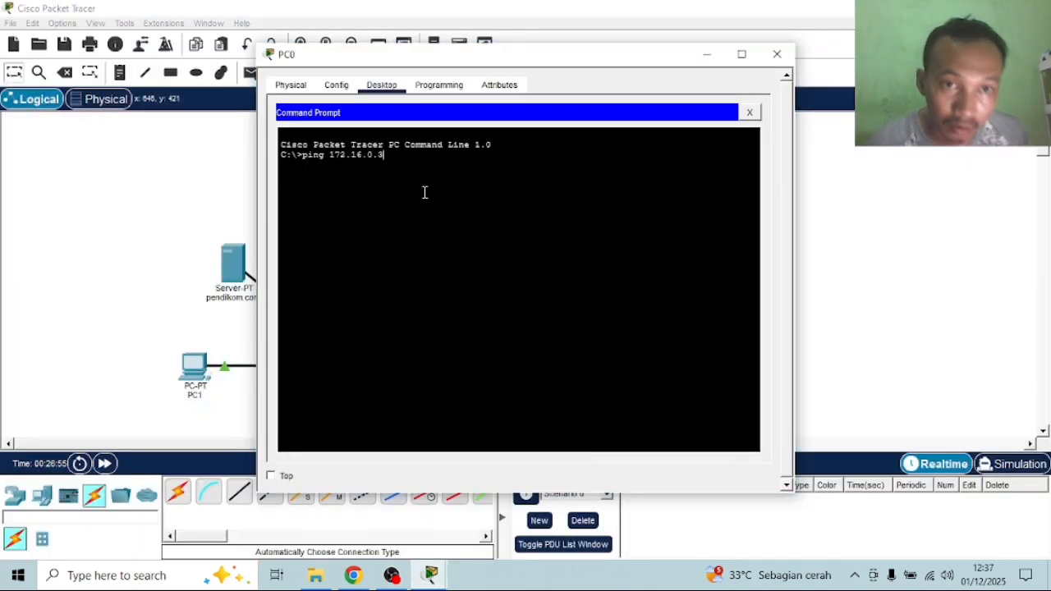
key(Return)
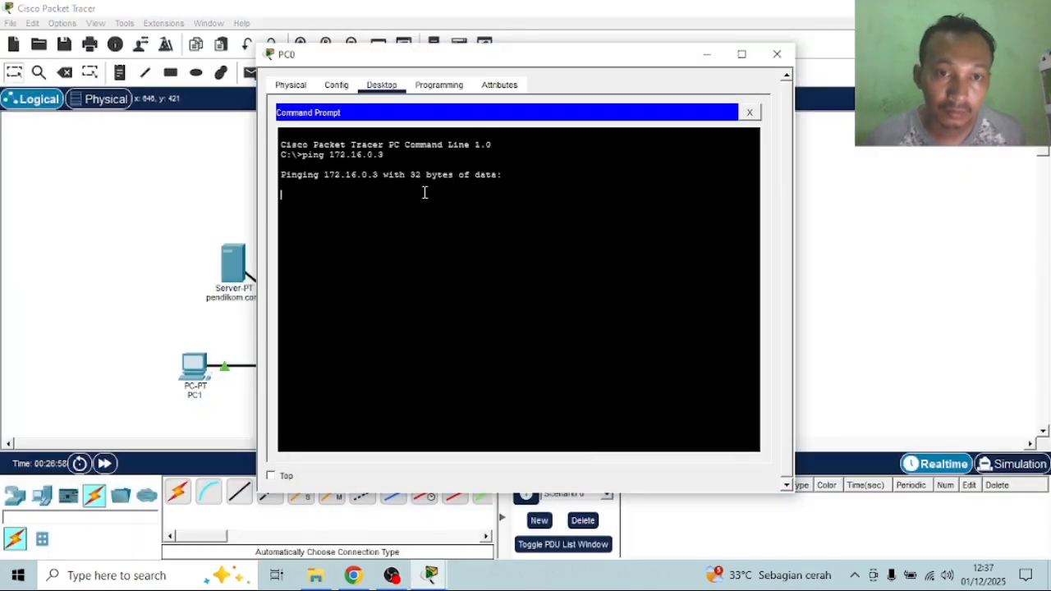
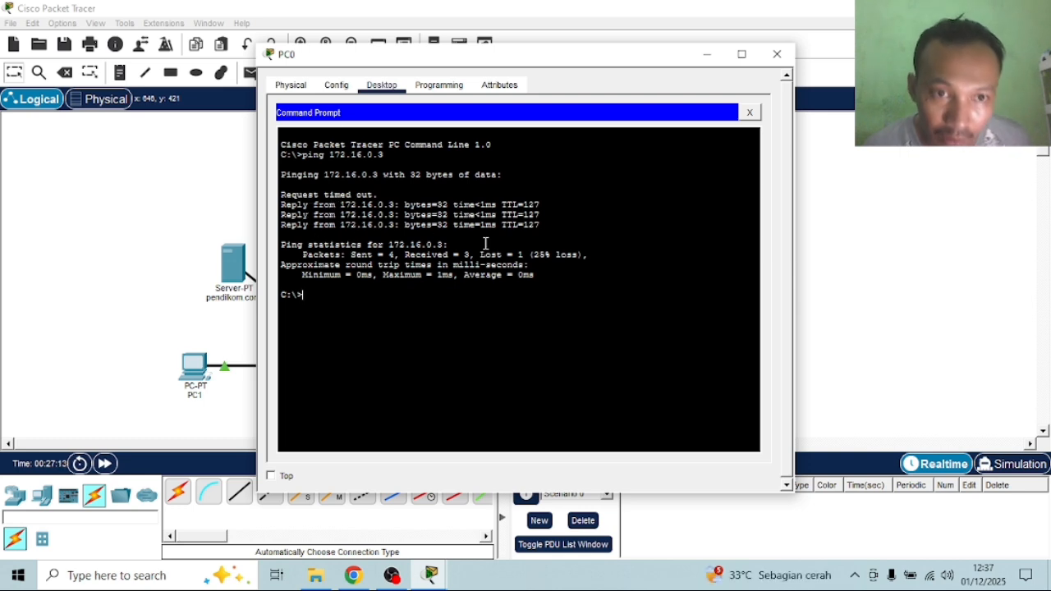
click(786, 57)
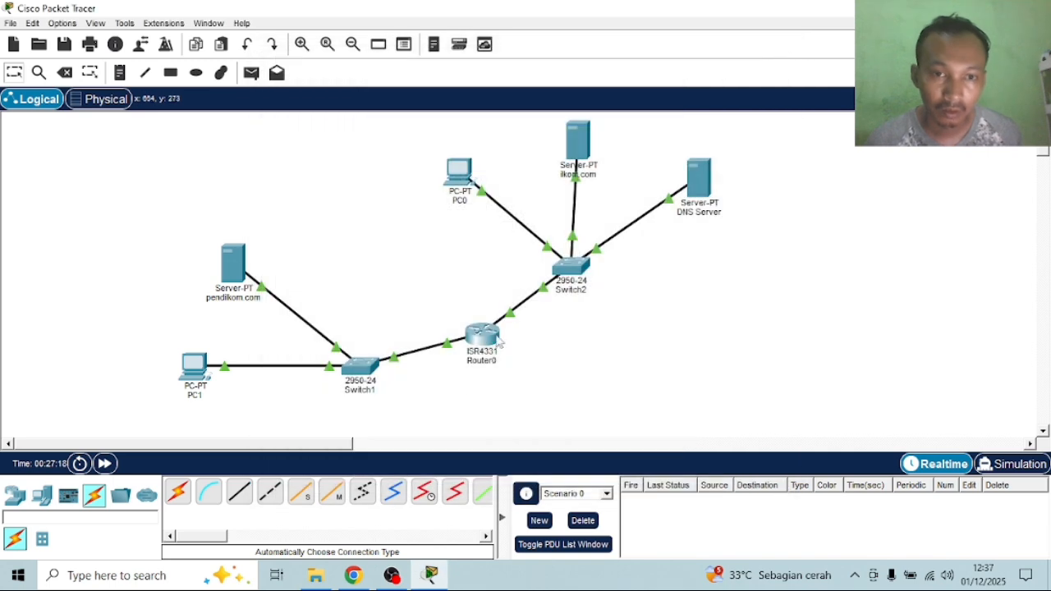
Check the next instruction in Chrome, then copy the IPv4 address of PC0's FastEthernet0 interface in Cisco Packet Tracer and close its settings
click(352, 575)
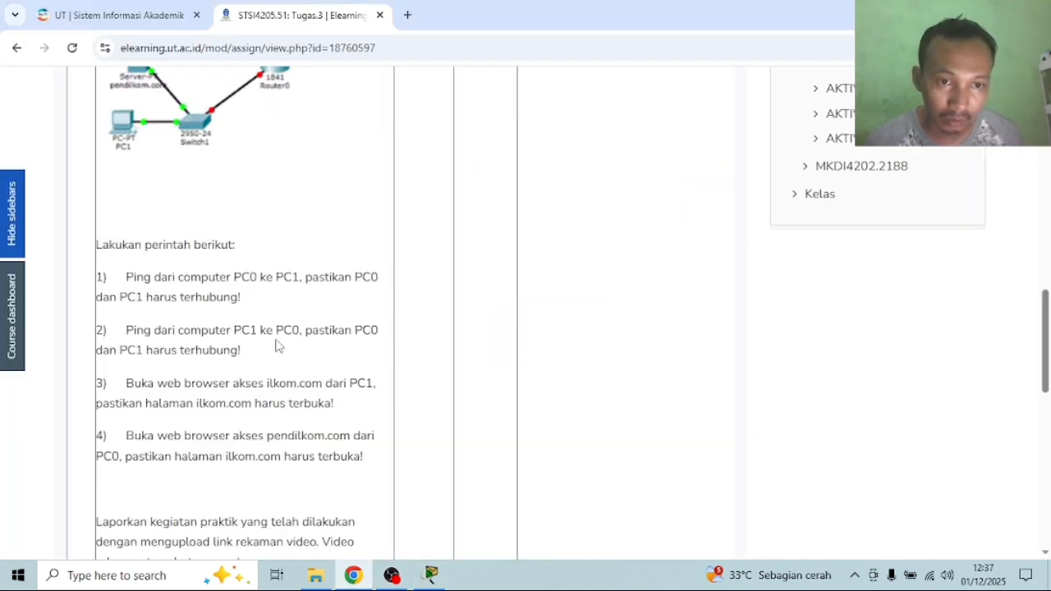
click(430, 574)
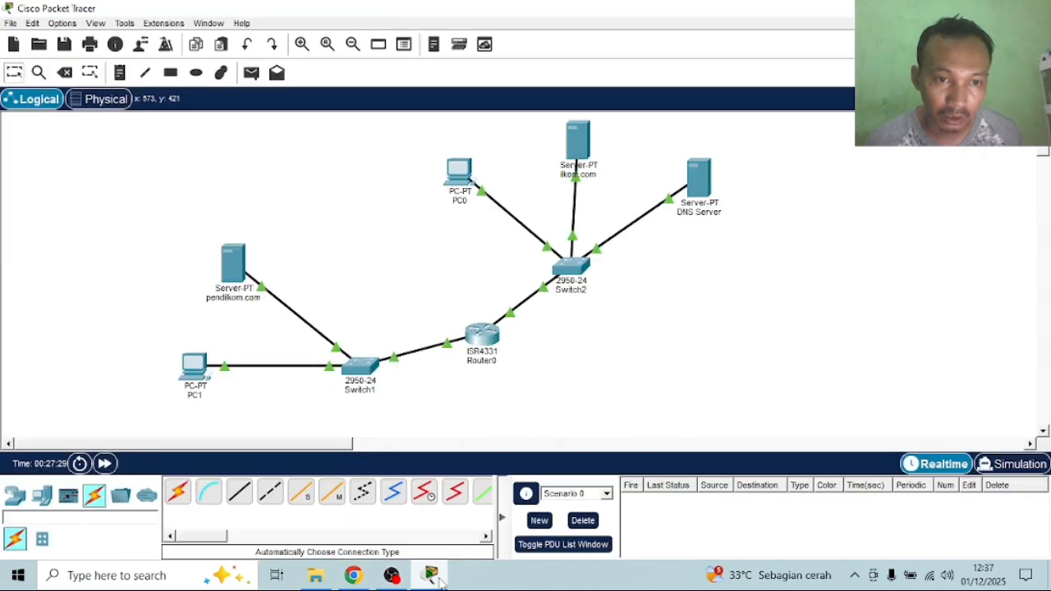
click(460, 172)
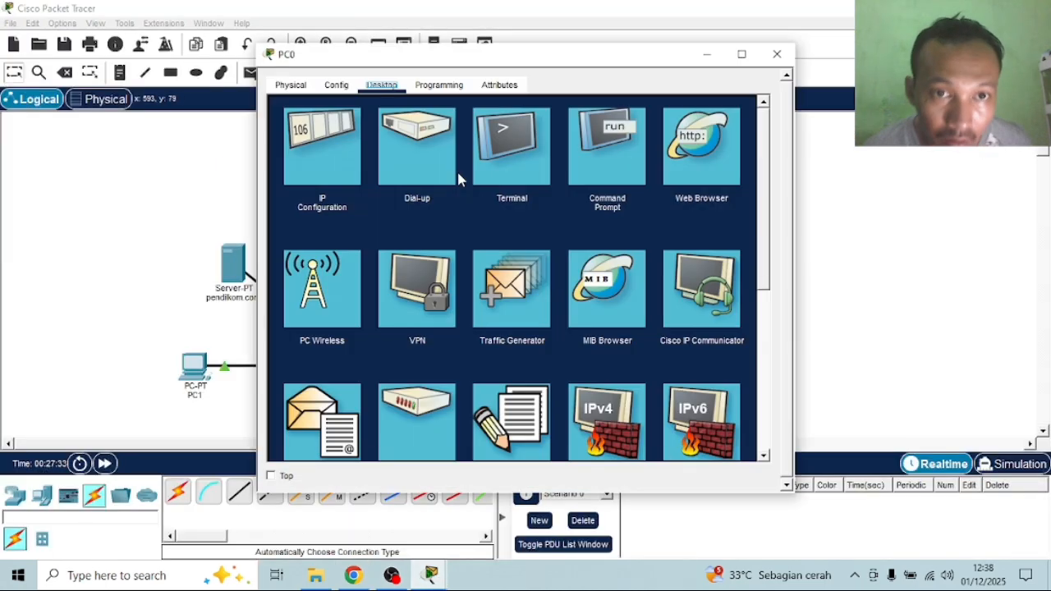
click(342, 140)
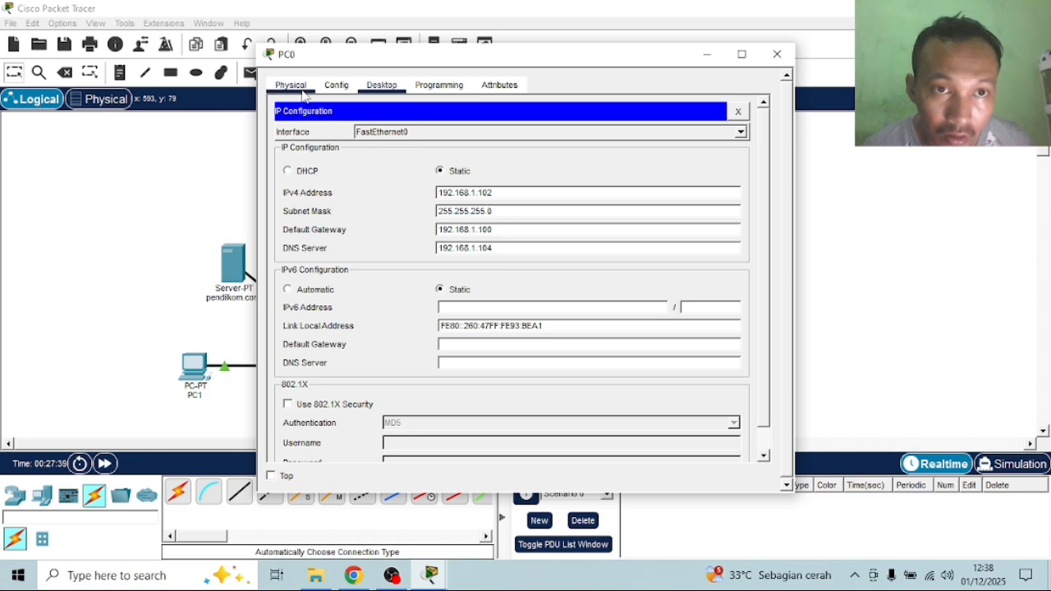
click(336, 84)
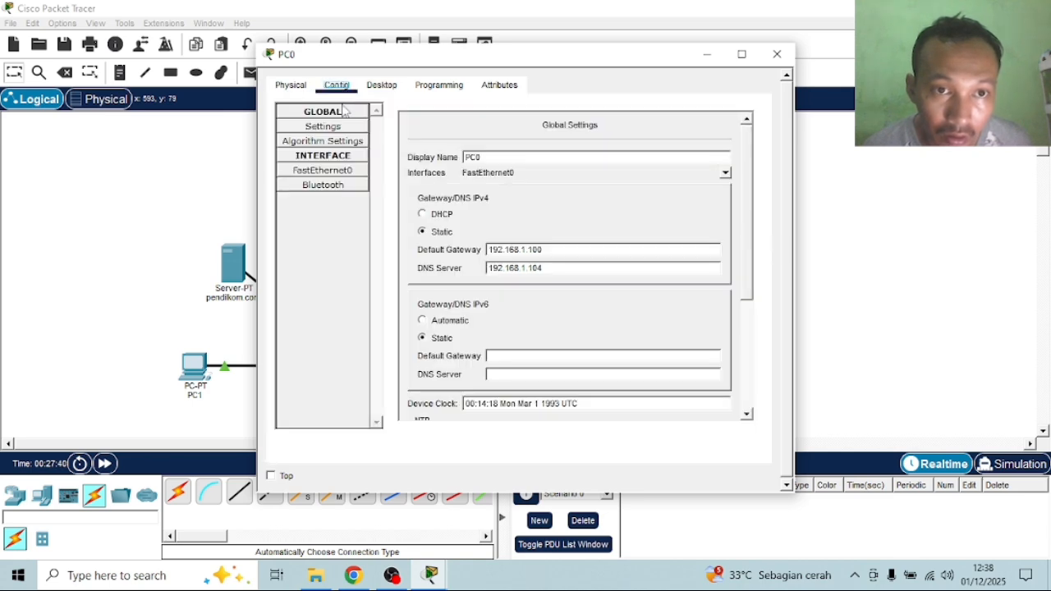
click(350, 169)
drag(648, 237, 589, 237)
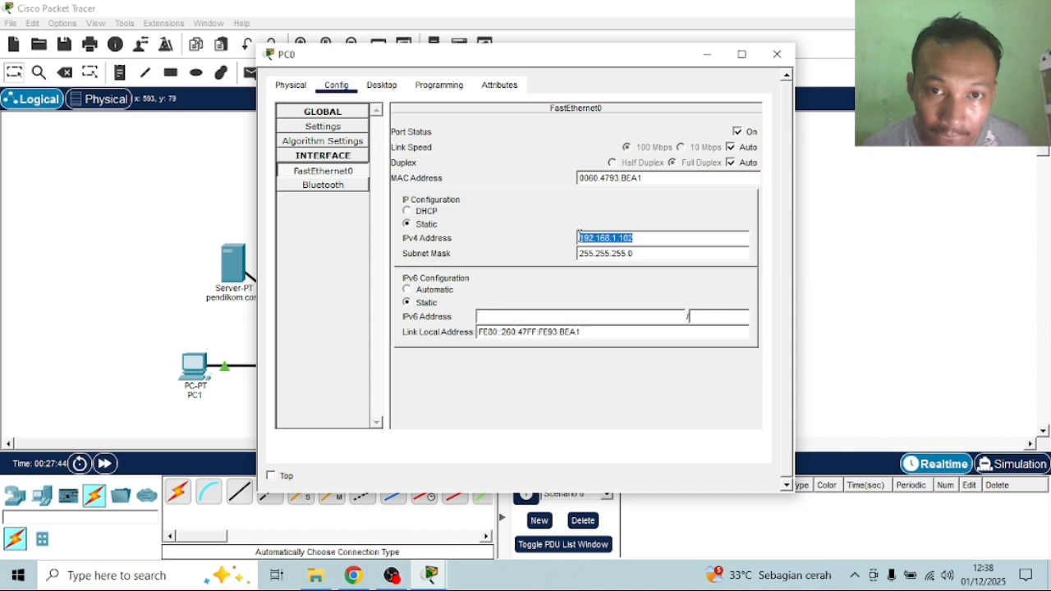
right_click(579, 237)
click(598, 302)
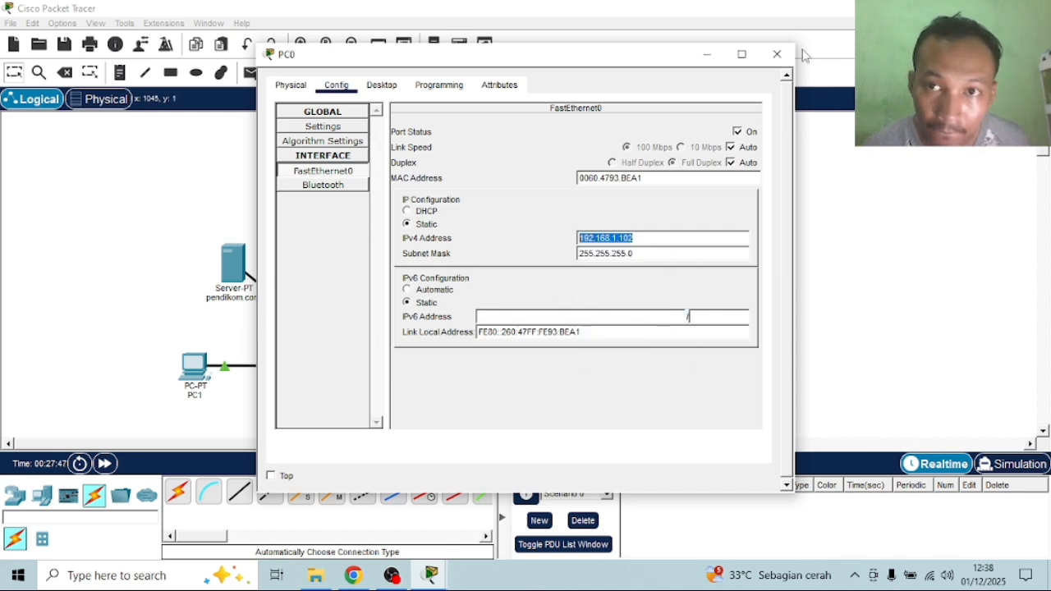
click(777, 55)
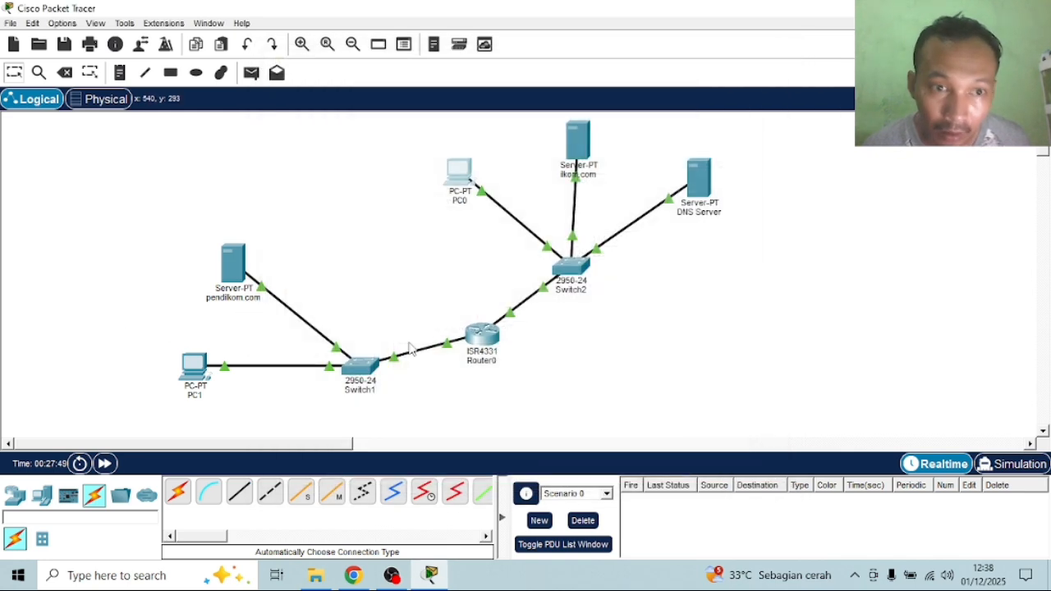
Ping PC0 at 192.168.1.102 from PC1's Command Prompt and close PC1's window
click(202, 372)
click(381, 85)
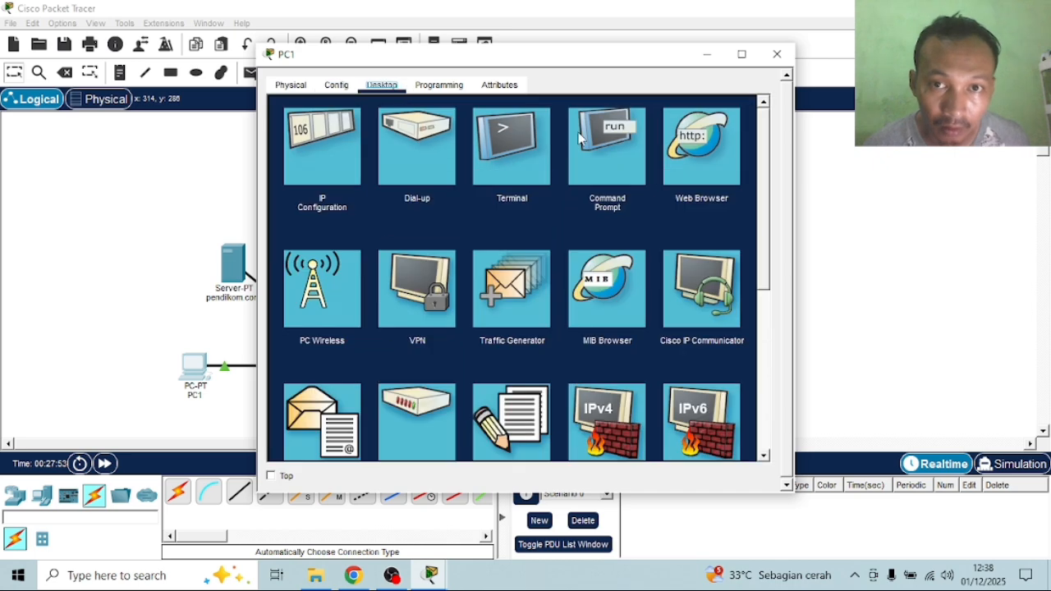
click(631, 141)
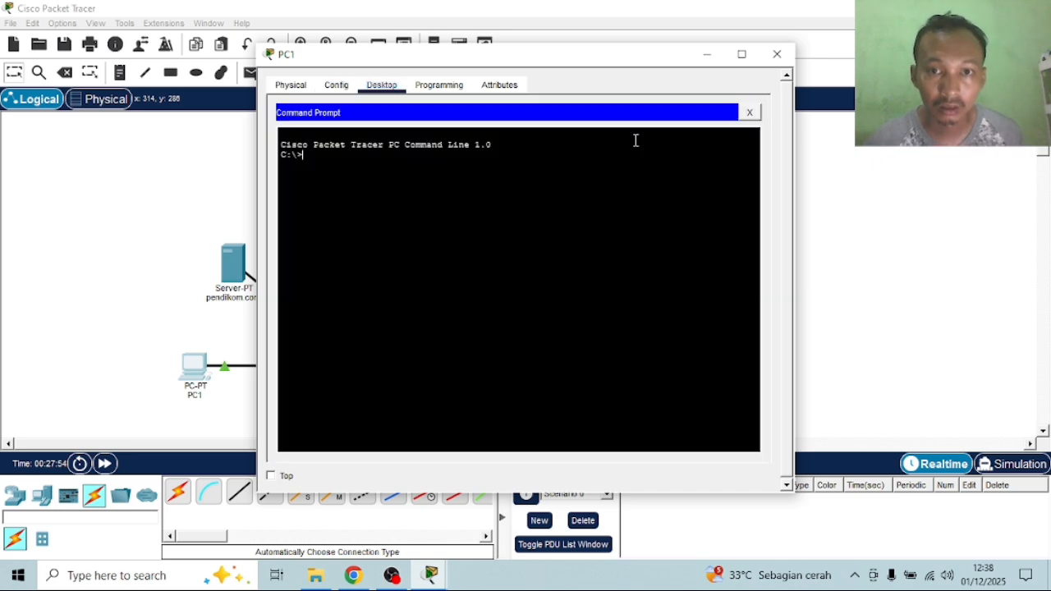
text(ping)
right_click(465, 174)
click(484, 201)
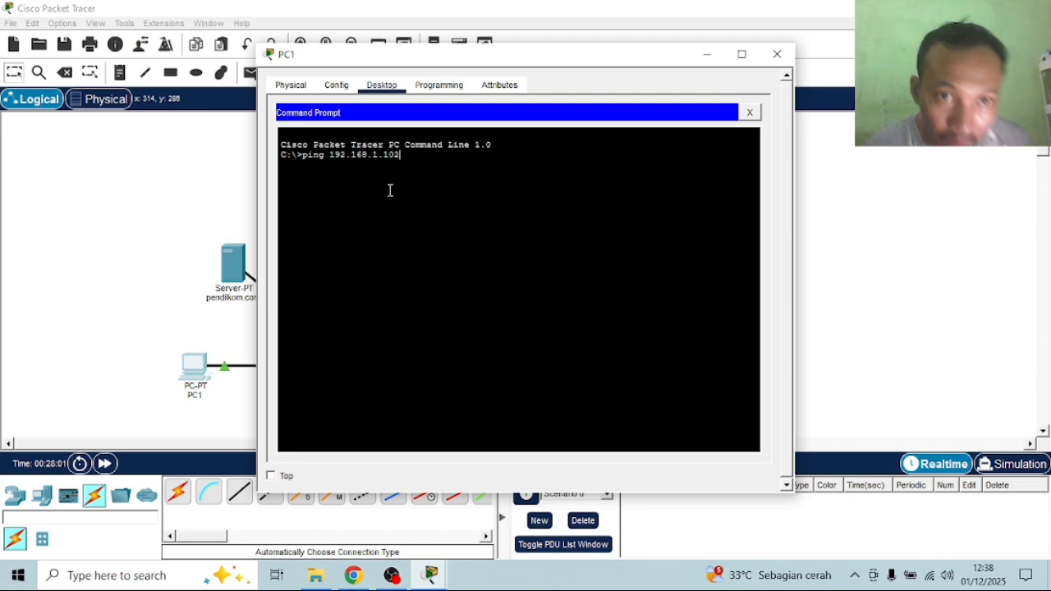
key(Return)
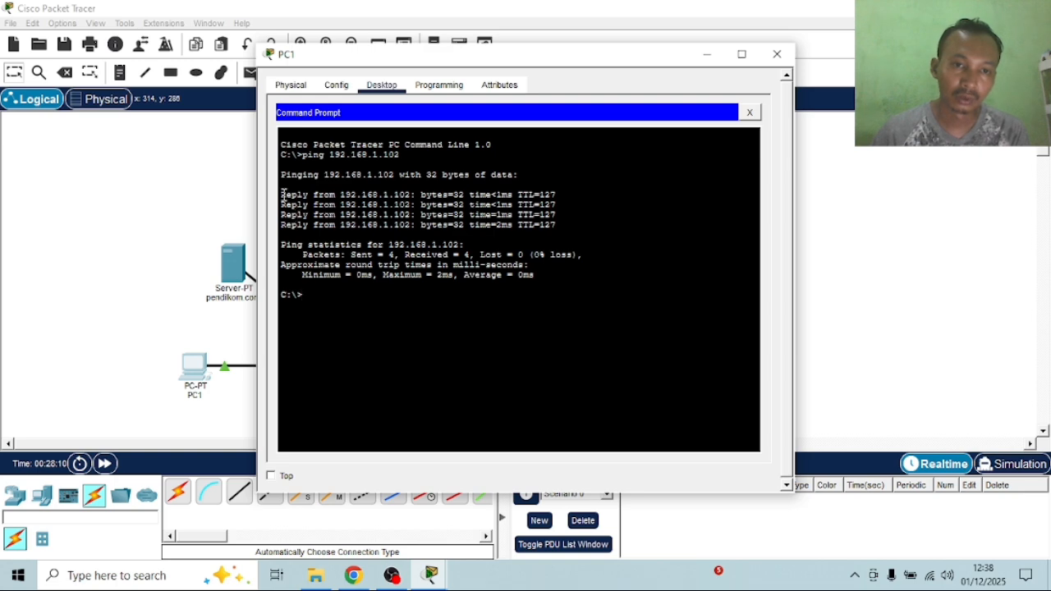
click(776, 53)
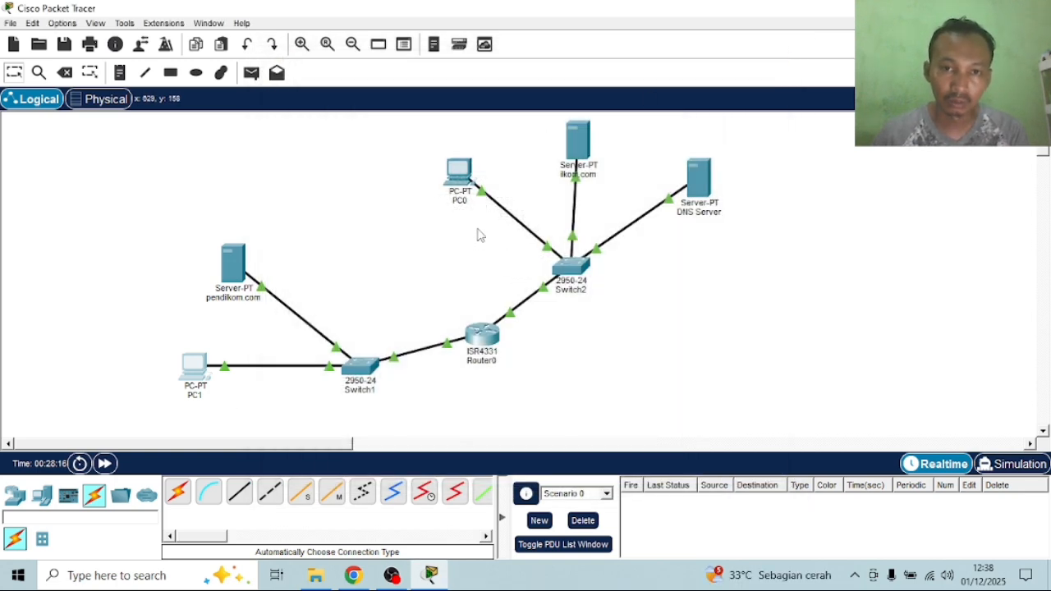
Switch to Chrome to read the assignment's third instruction about web browser access, and return to Cisco Packet Tracer
click(344, 577)
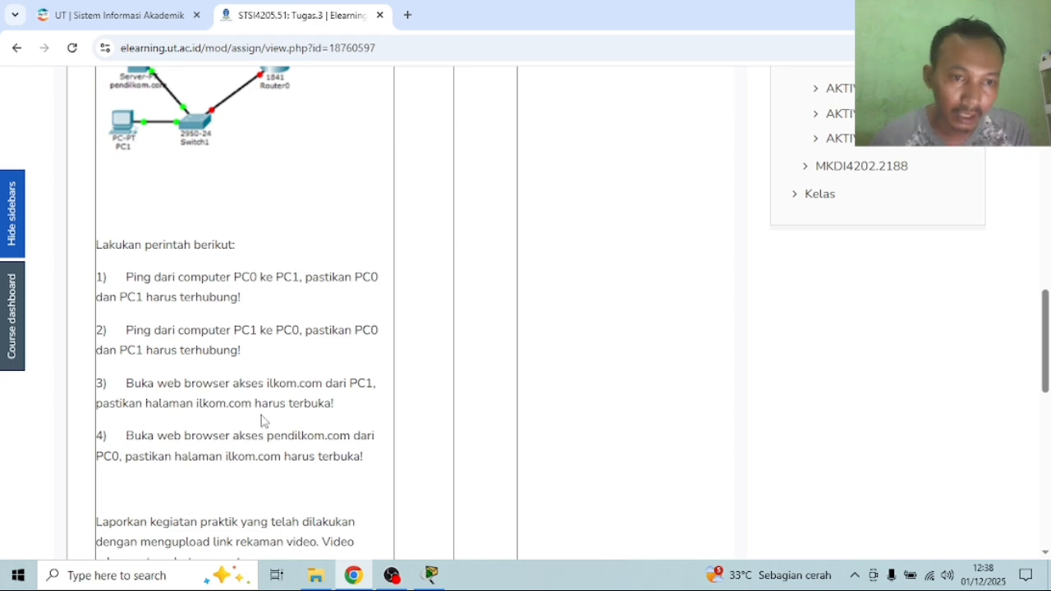
click(432, 577)
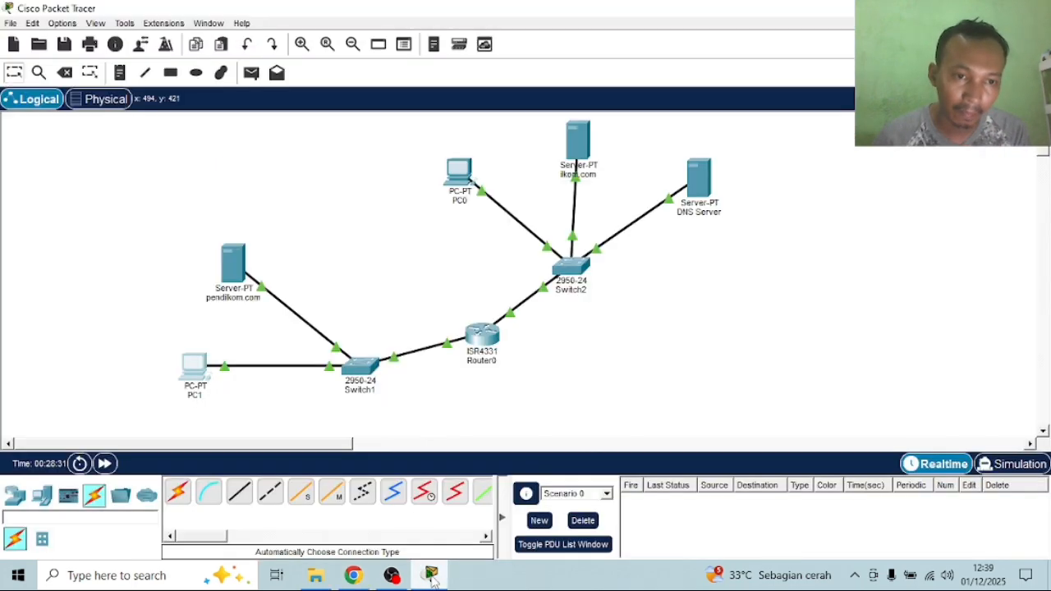
click(366, 577)
click(432, 577)
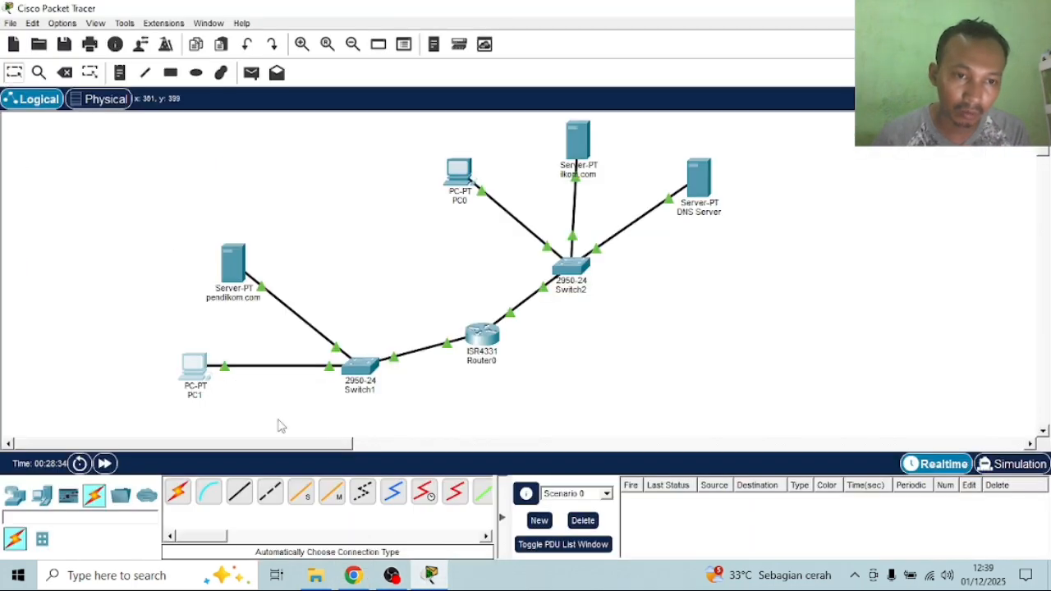
Load ilkom.com in PC1's Web Browser and close PC1's window
click(197, 371)
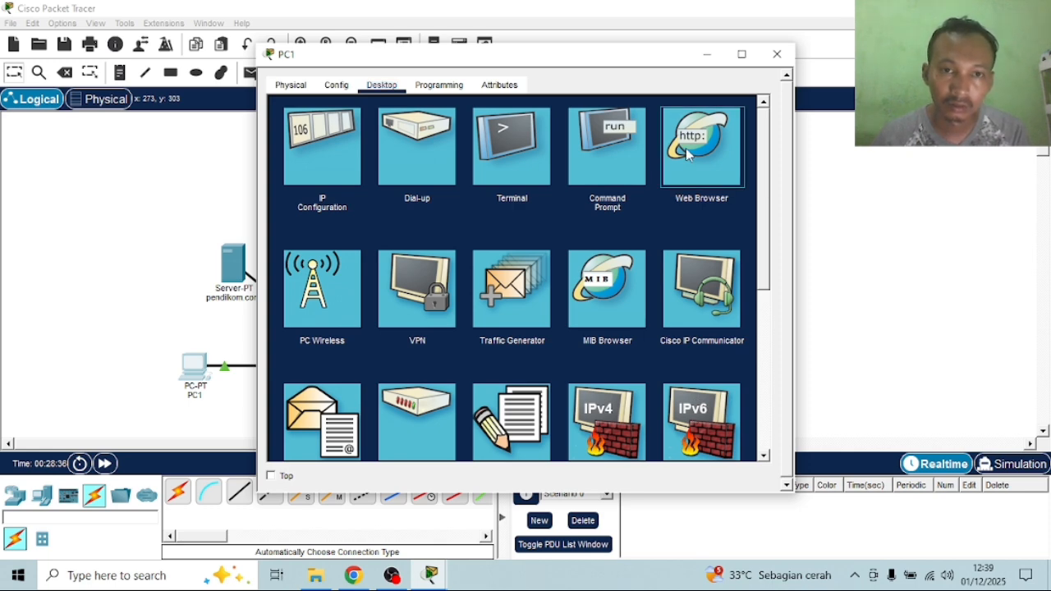
click(686, 148)
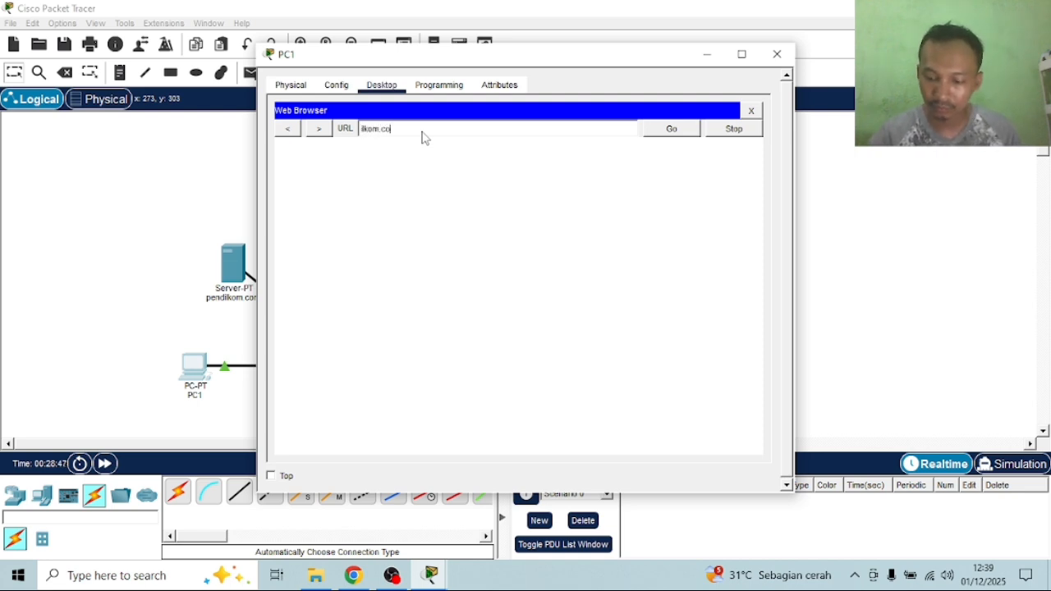
text(ikom.com)
click(672, 130)
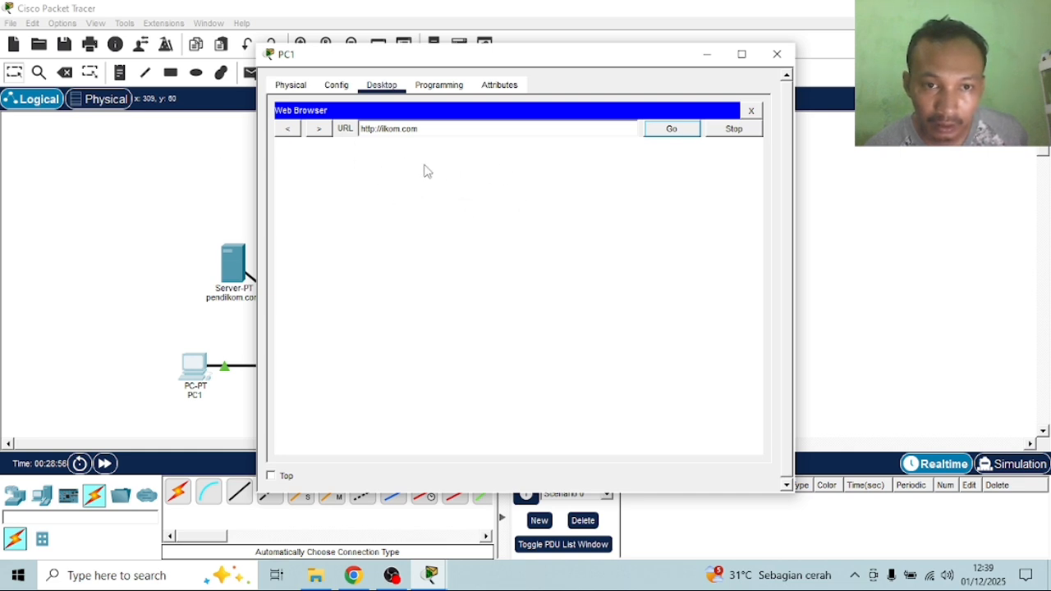
click(662, 133)
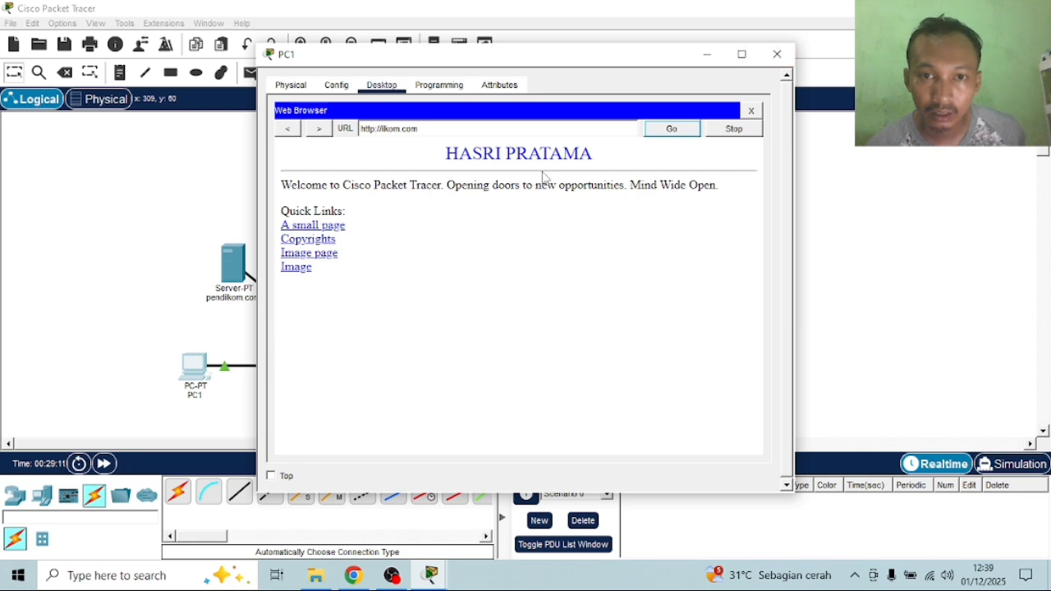
click(780, 57)
Check the fourth instruction in Chrome, then load pendilkom.com in PC0's Web Browser in Cisco Packet Tracer and close PC0's window
click(351, 576)
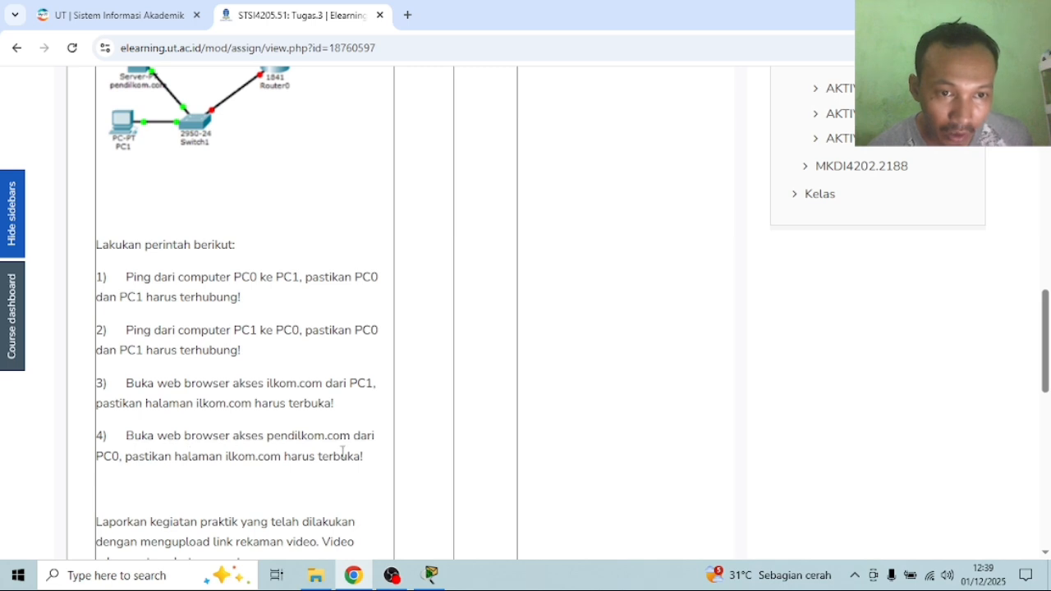
click(430, 575)
click(460, 170)
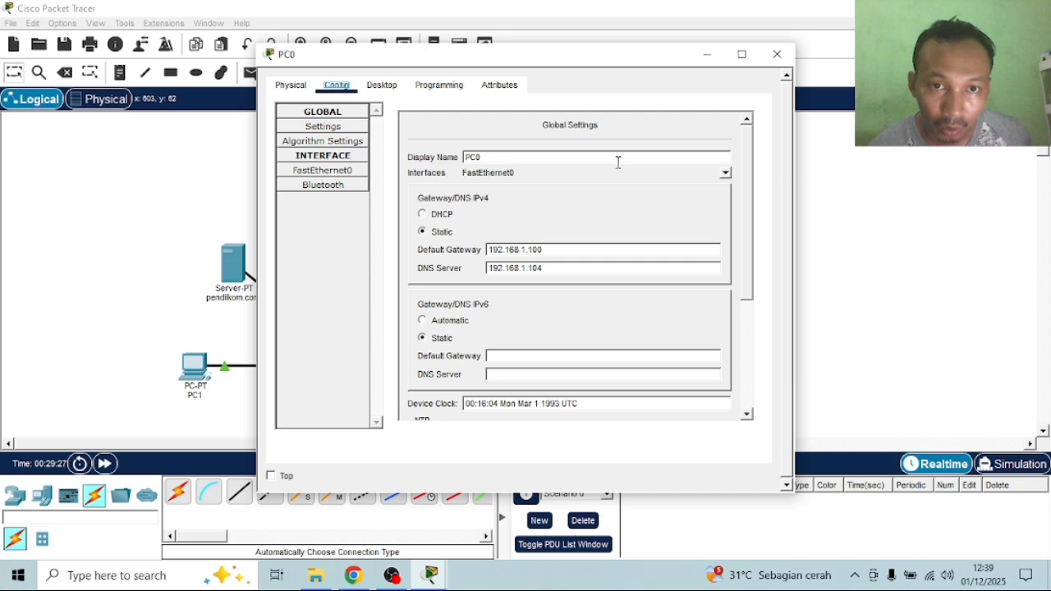
click(403, 88)
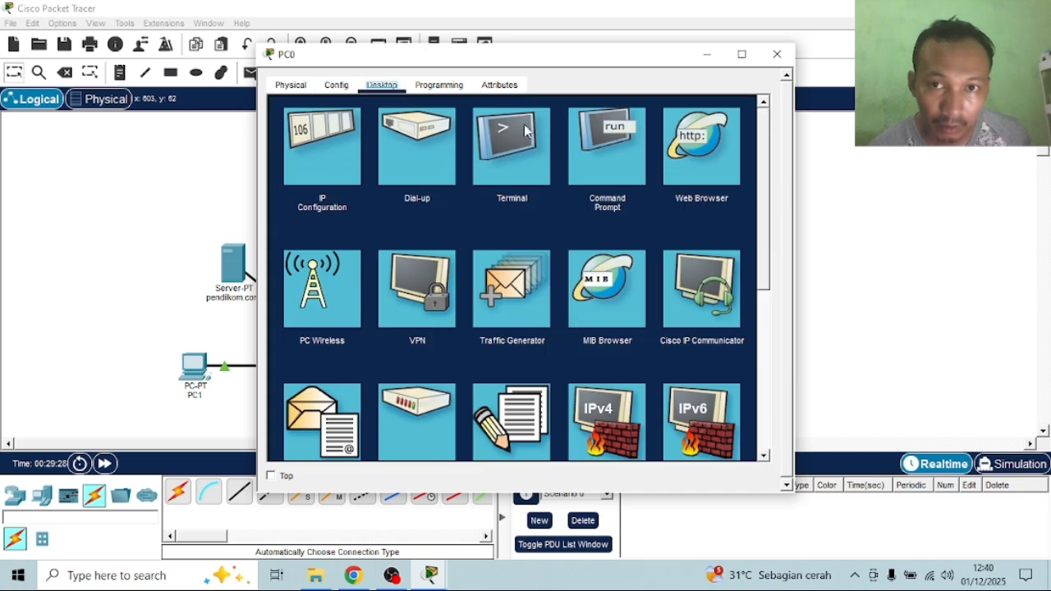
click(712, 145)
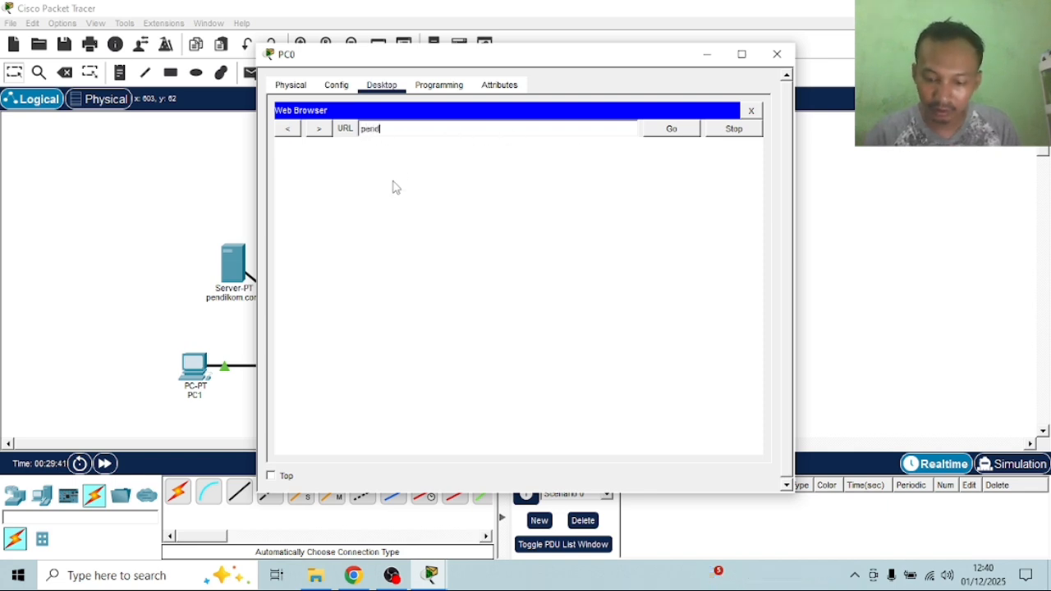
text(pendikom.com)
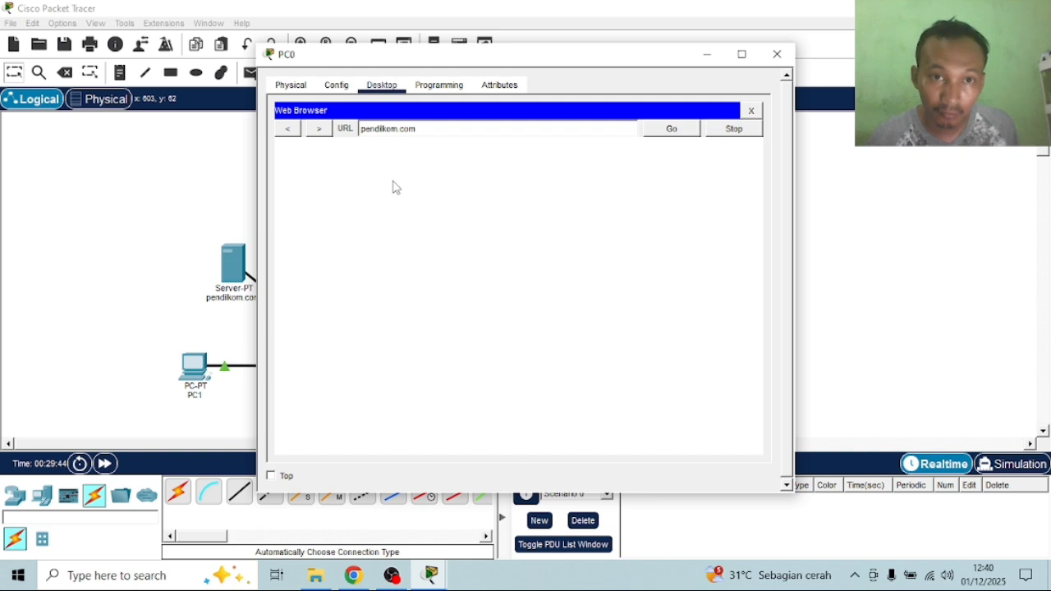
click(671, 131)
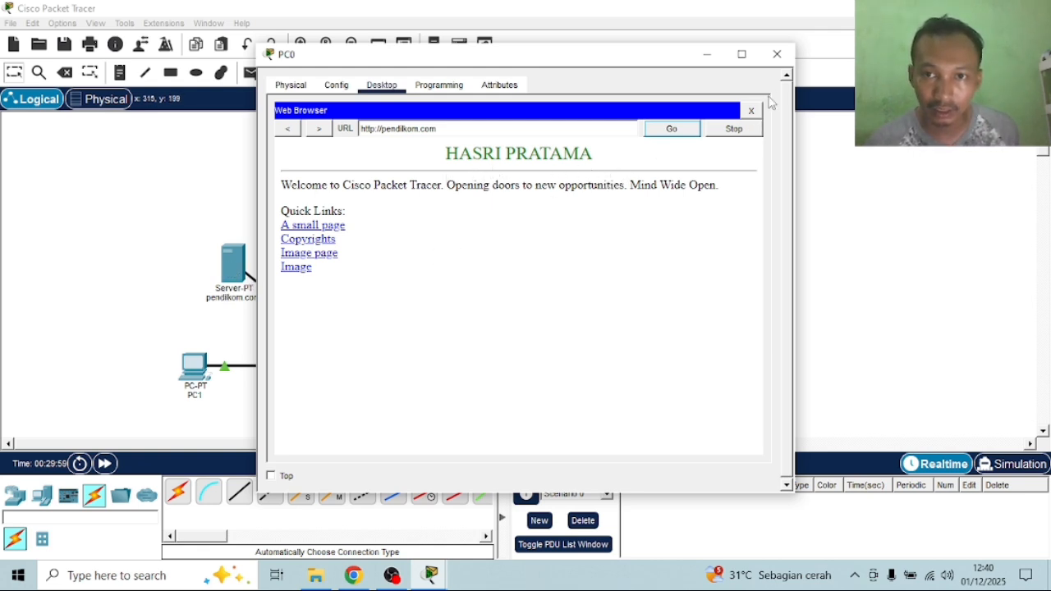
click(777, 54)
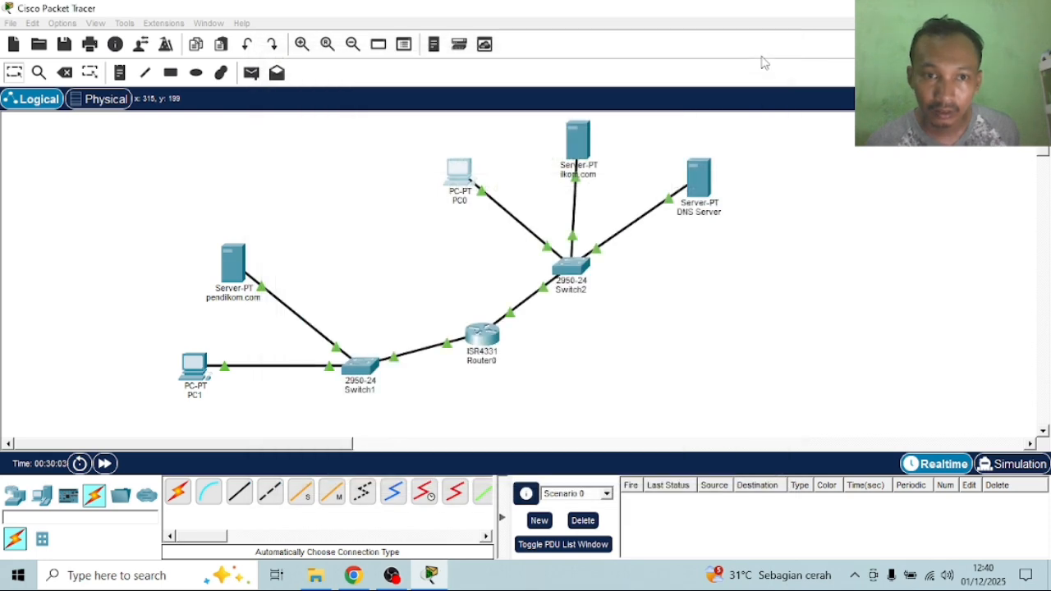
Switch to Chrome and review the assignment's task list, test instructions and video report requirements
click(353, 574)
scroll(206, 435, down, 2)
scroll(206, 439, down, 1)
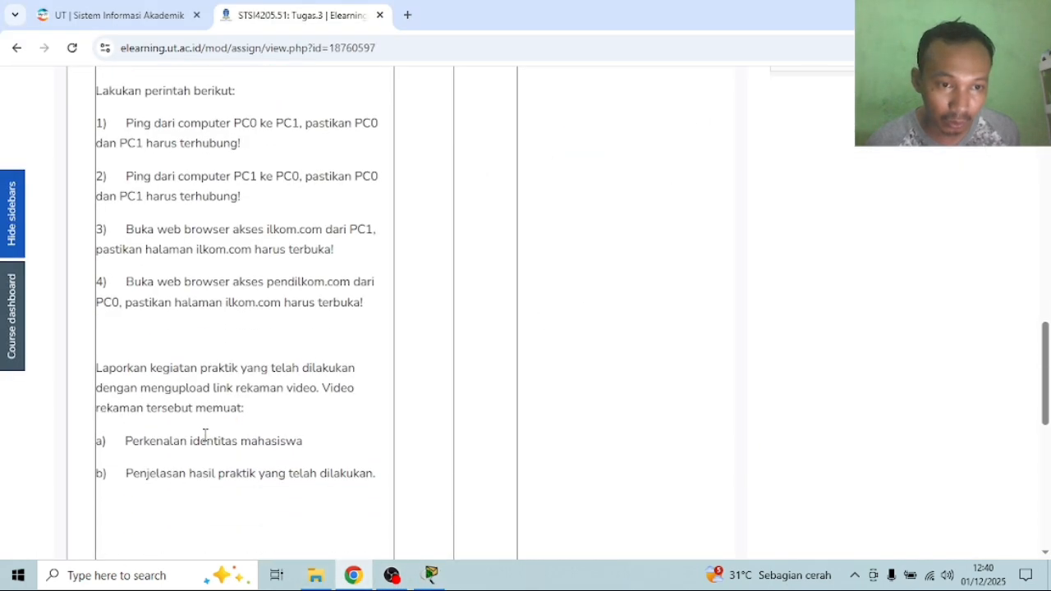
scroll(240, 405, up, 10)
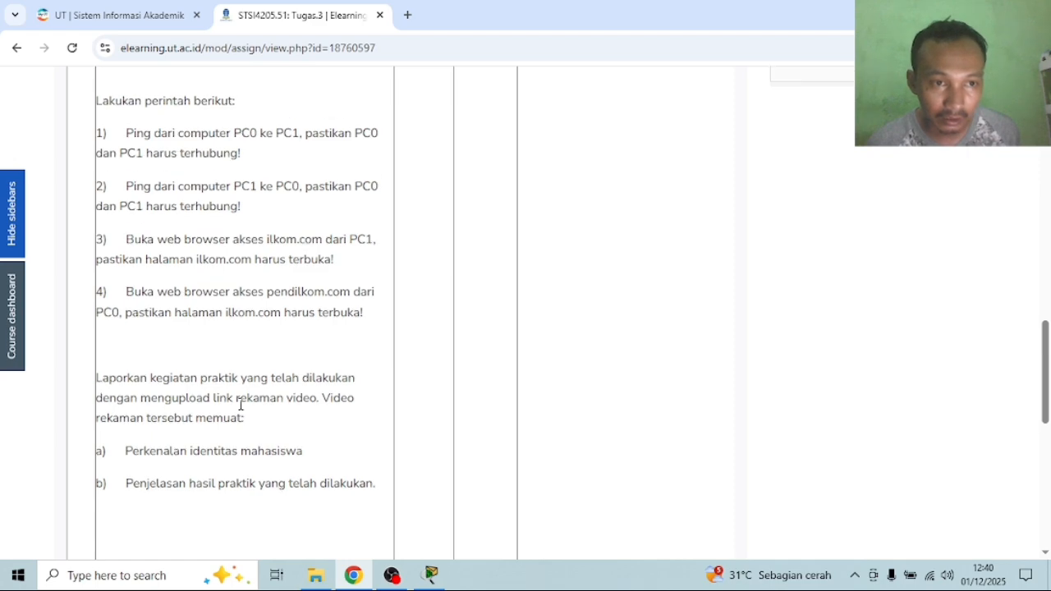
scroll(183, 183, down, 2)
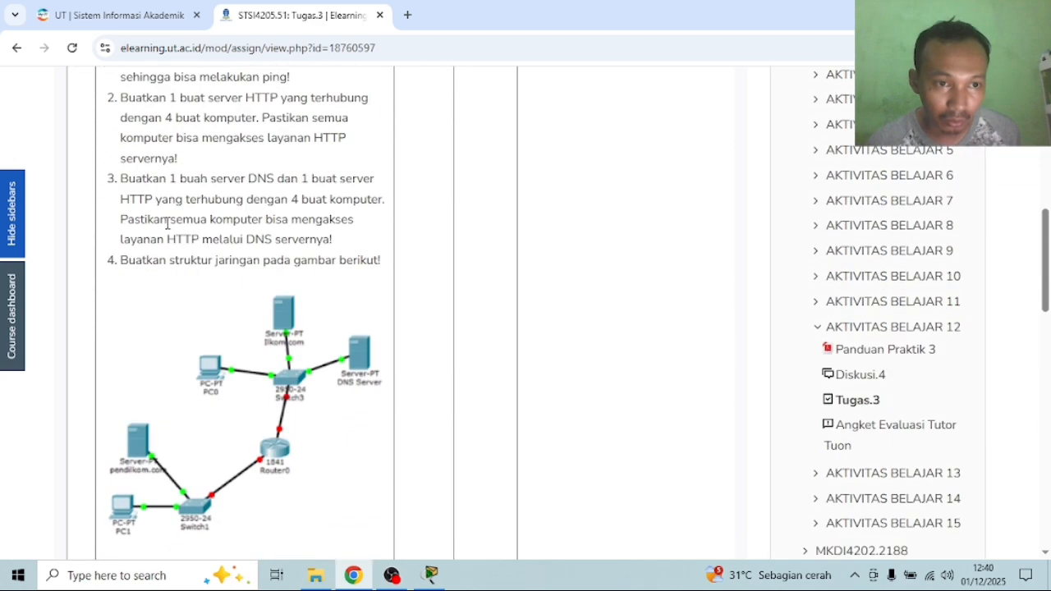
scroll(176, 277, down, 6)
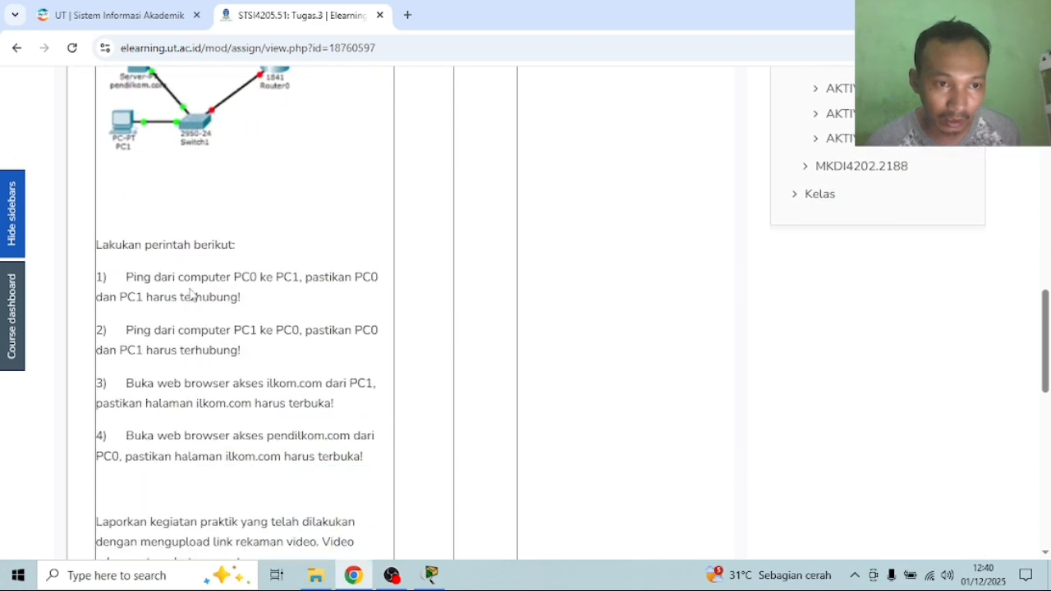